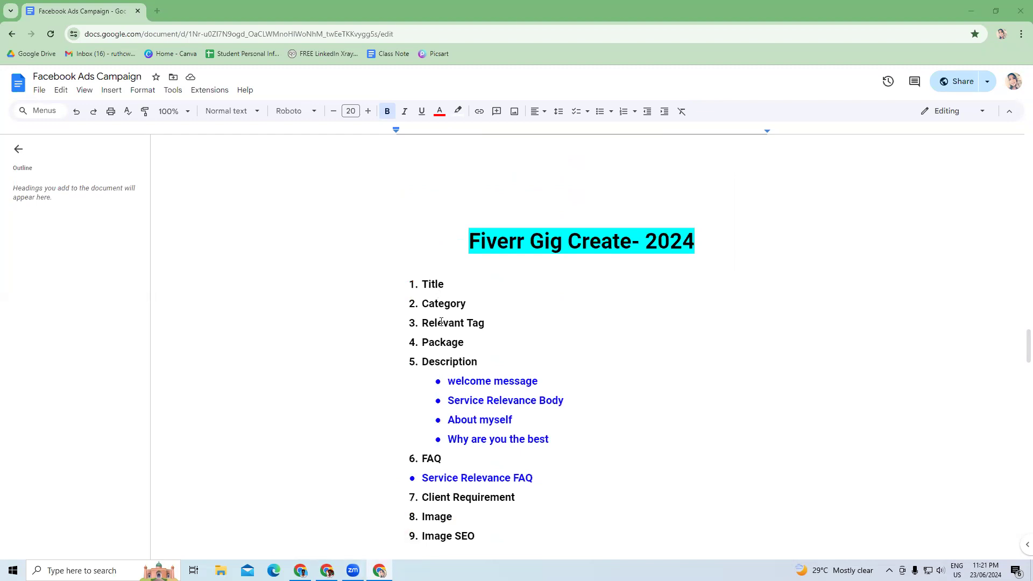
- Color the "Relevant Tag" item in the Fiverr Gig Create- 2024 list red
{"action": "scroll", "coordinate": [441, 322], "scroll_direction": "down", "scroll_amount": 1}
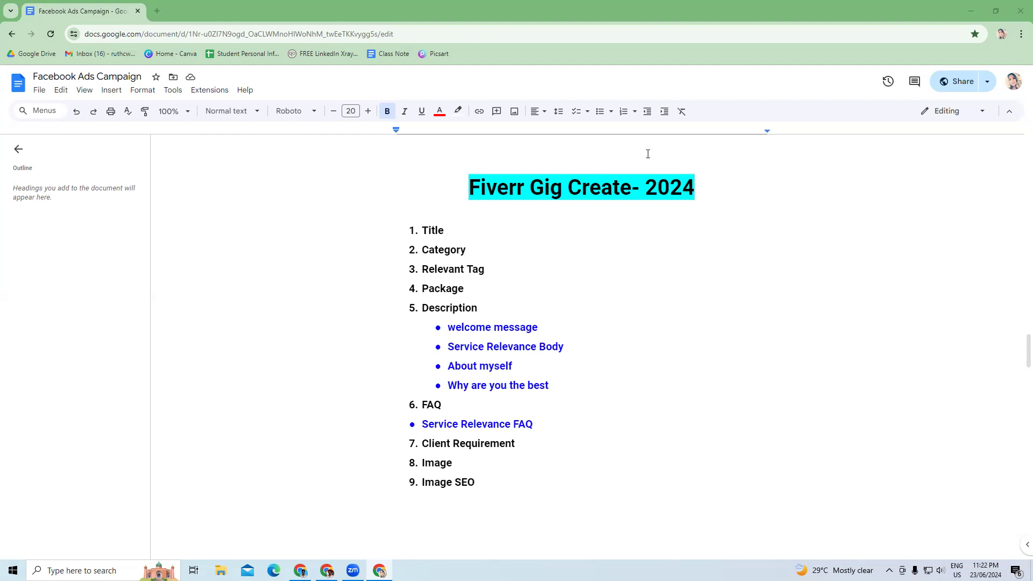
{"action": "left_click_drag", "start_coordinate": [487, 270], "coordinate": [421, 270]}
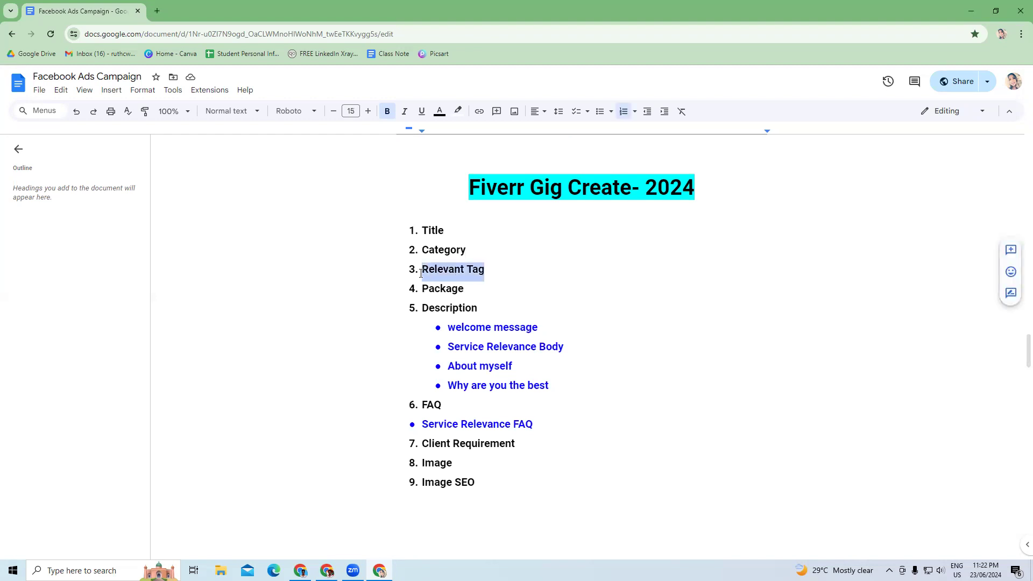
{"action": "left_click", "coordinate": [440, 112]}
{"action": "left_click", "coordinate": [455, 153]}
{"action": "left_click", "coordinate": [515, 273]}
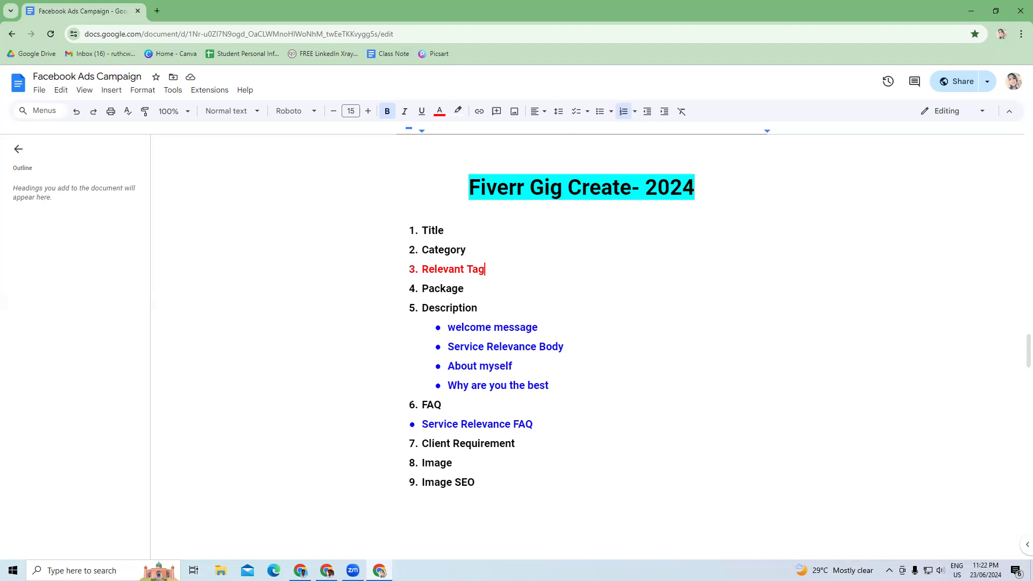
- Switch to the other Chrome window and open the Gigs page of the Fiverr seller account
{"action": "left_click", "coordinate": [301, 569]}
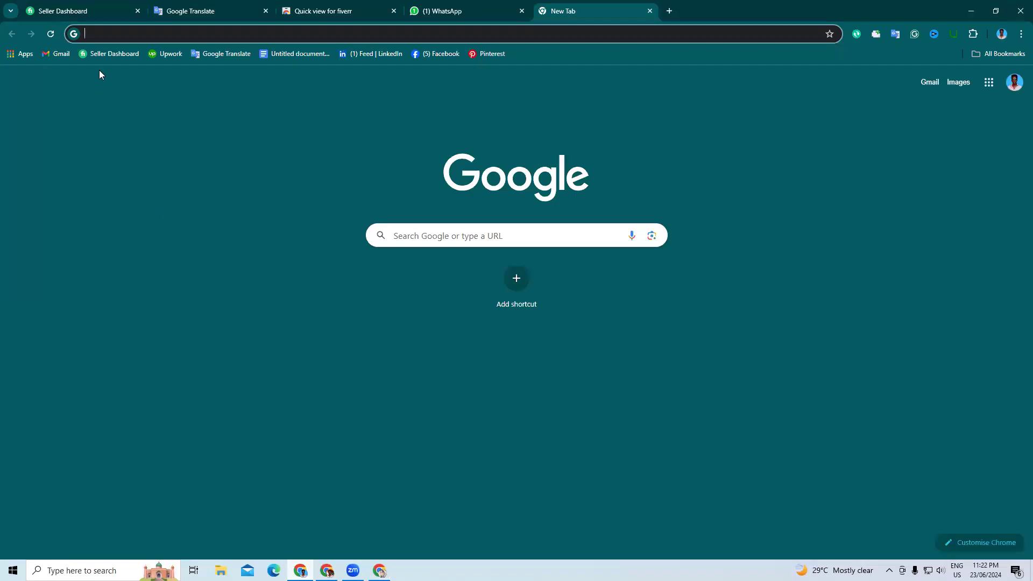
{"action": "left_click", "coordinate": [129, 53]}
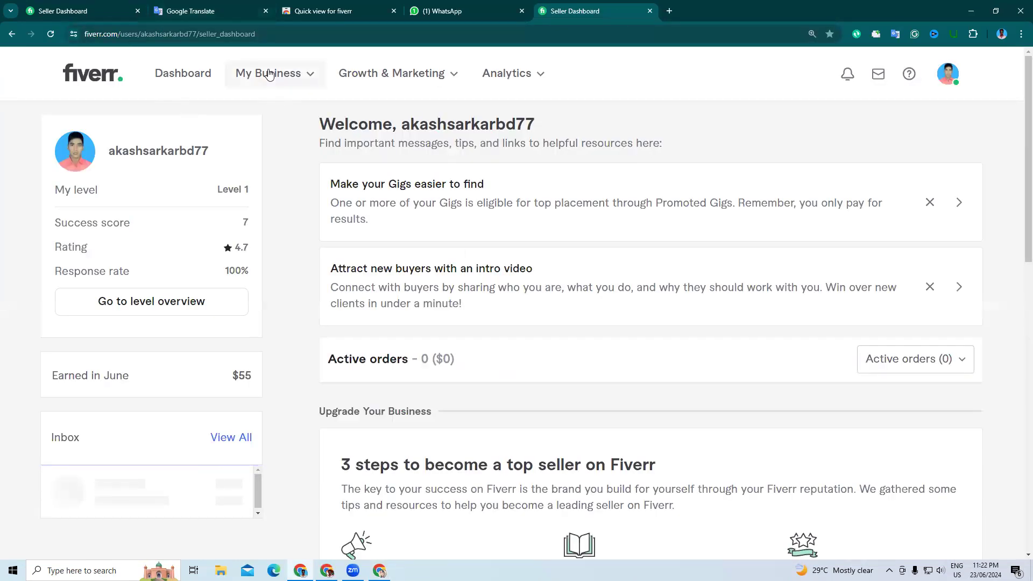
{"action": "left_click", "coordinate": [270, 73]}
{"action": "left_click", "coordinate": [249, 146]}
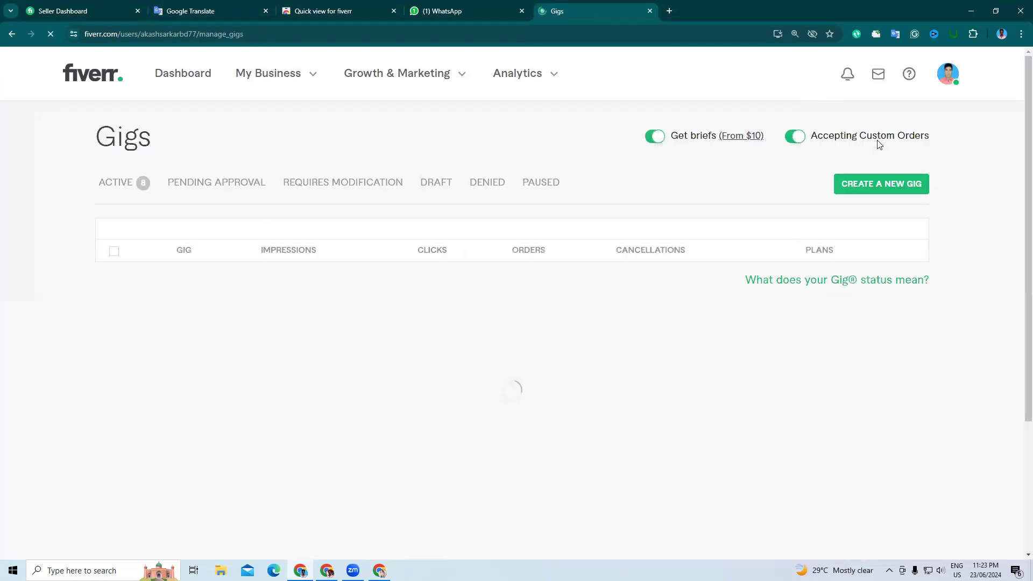
- Open the preview of the active social media marketing manager gig
{"action": "scroll", "coordinate": [761, 289], "scroll_direction": "down", "scroll_amount": 2}
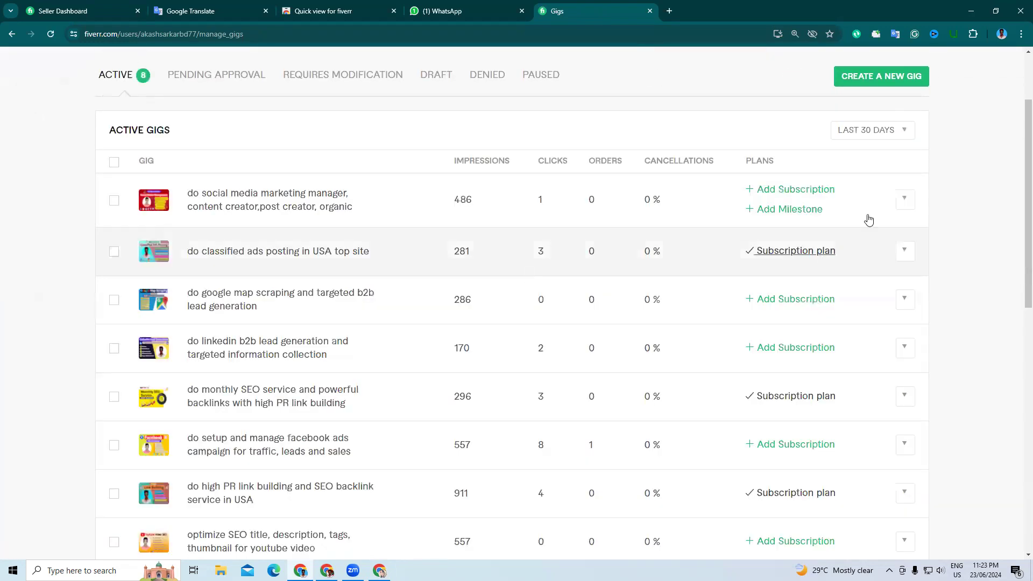
{"action": "left_click", "coordinate": [904, 200]}
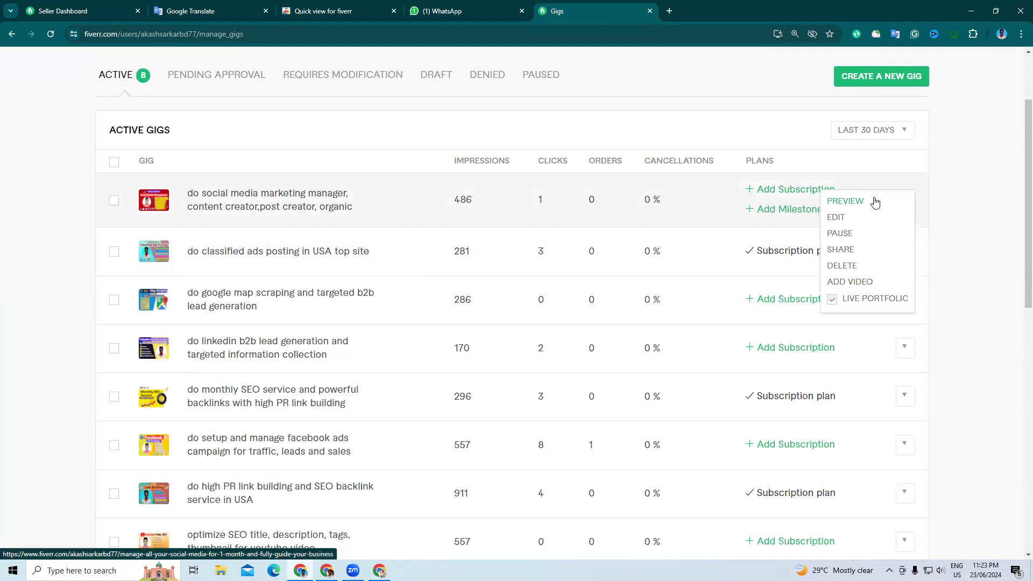
{"action": "left_click", "coordinate": [861, 199]}
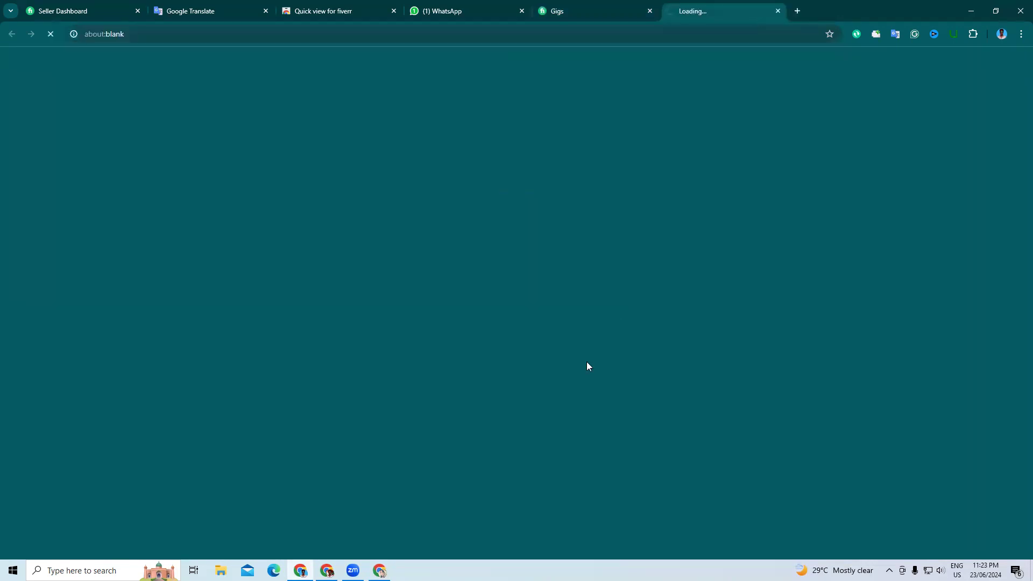
- Examine the gig page's description, FAQ and related tags
{"action": "scroll", "coordinate": [561, 374], "scroll_direction": "down", "scroll_amount": 15}
{"action": "scroll", "coordinate": [525, 368], "scroll_direction": "down", "scroll_amount": 15}
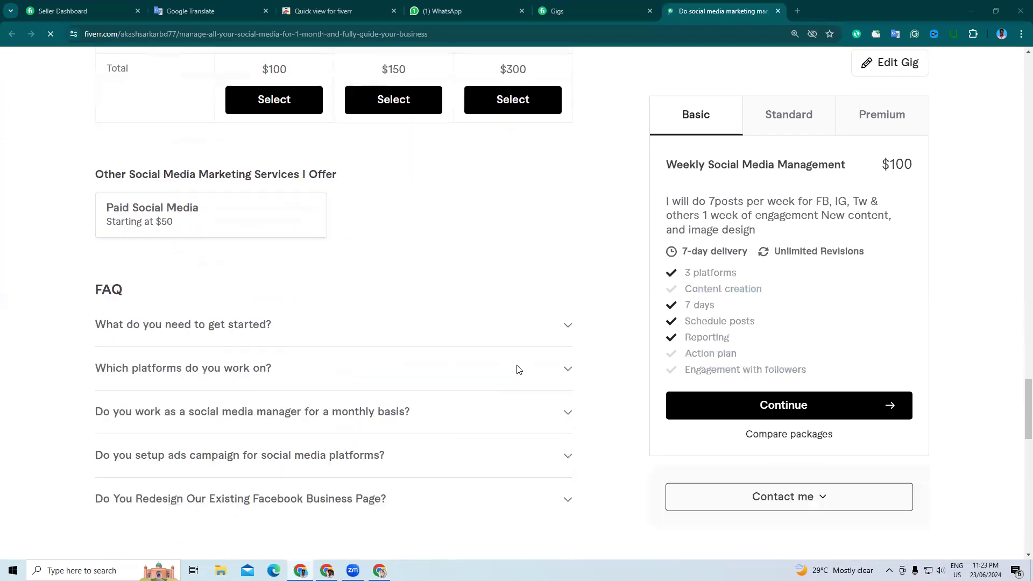
{"action": "scroll", "coordinate": [403, 323], "scroll_direction": "up", "scroll_amount": 5}
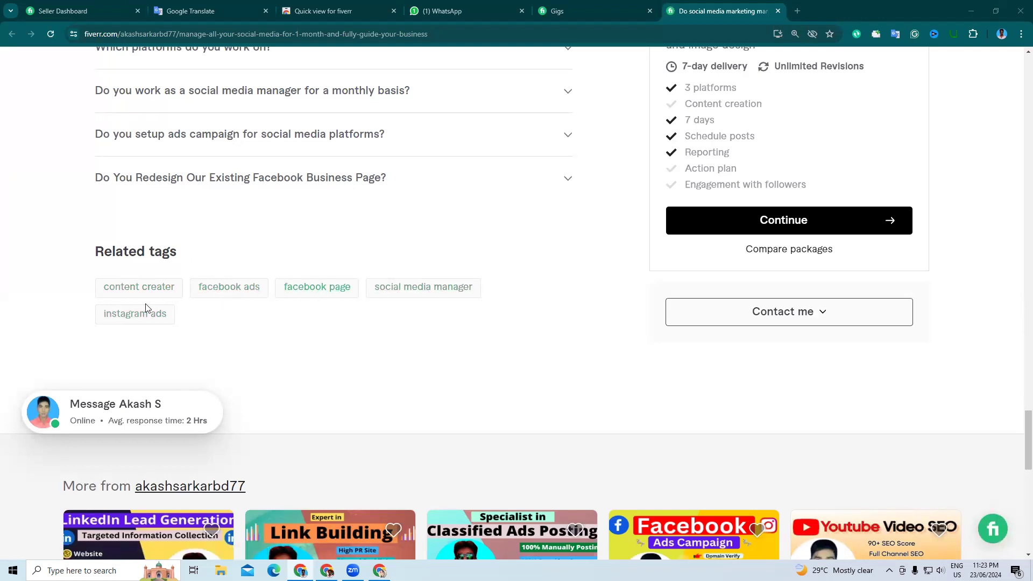
{"action": "scroll", "coordinate": [223, 394], "scroll_direction": "up", "scroll_amount": 1}
{"action": "scroll", "coordinate": [223, 395], "scroll_direction": "up", "scroll_amount": 20}
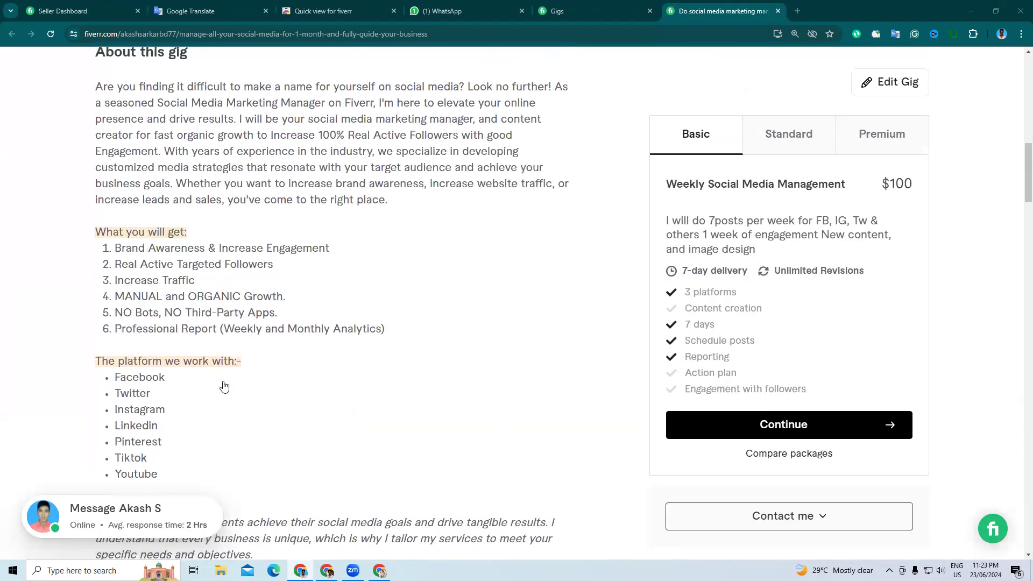
{"action": "scroll", "coordinate": [224, 393], "scroll_direction": "down", "scroll_amount": 20}
{"action": "scroll", "coordinate": [225, 400], "scroll_direction": "down", "scroll_amount": 18}
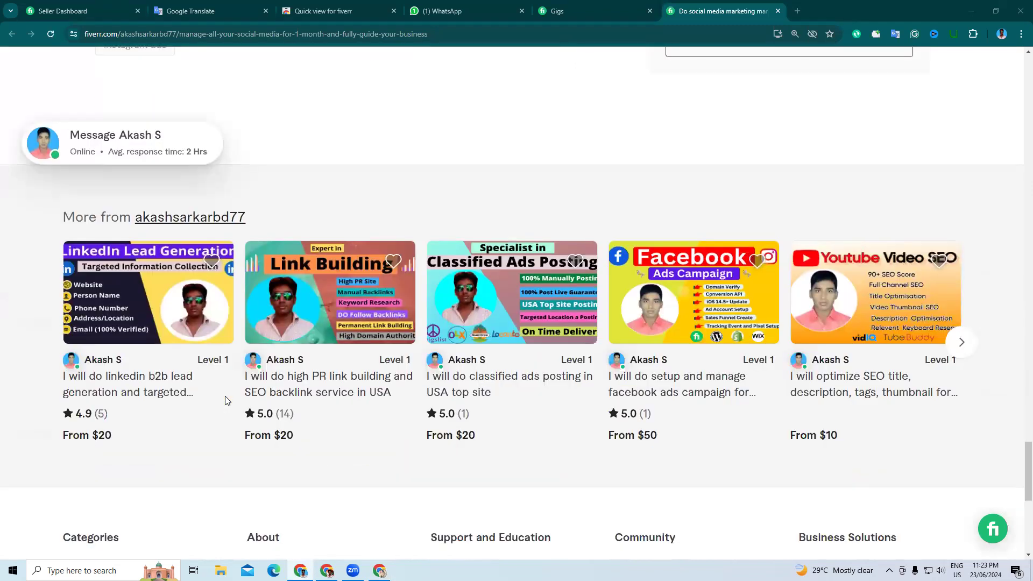
{"action": "scroll", "coordinate": [225, 401], "scroll_direction": "up", "scroll_amount": 4}
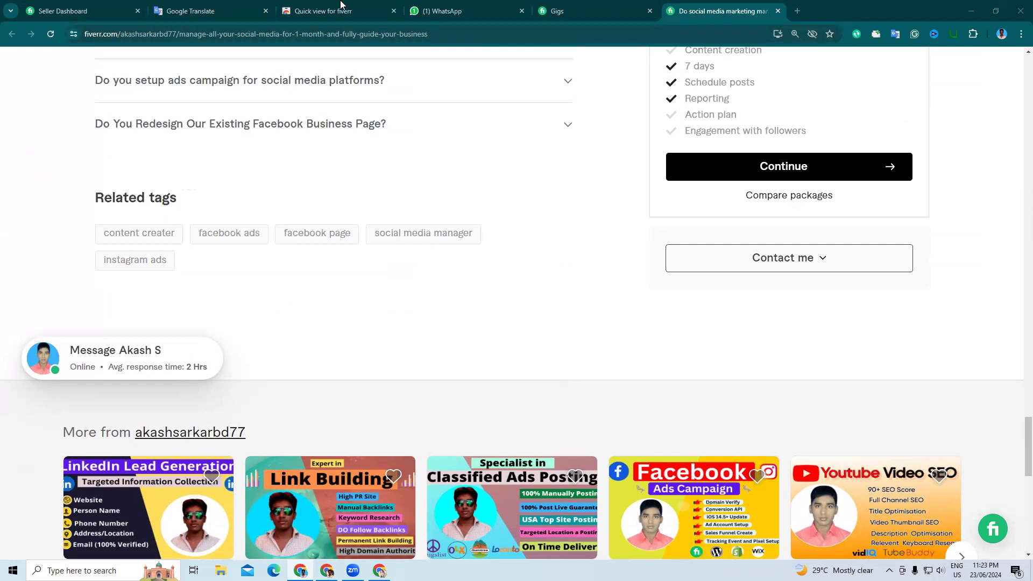
- Search the web for "web store" in a new tab and open the Chrome Web Store
{"action": "left_click", "coordinate": [206, 8]}
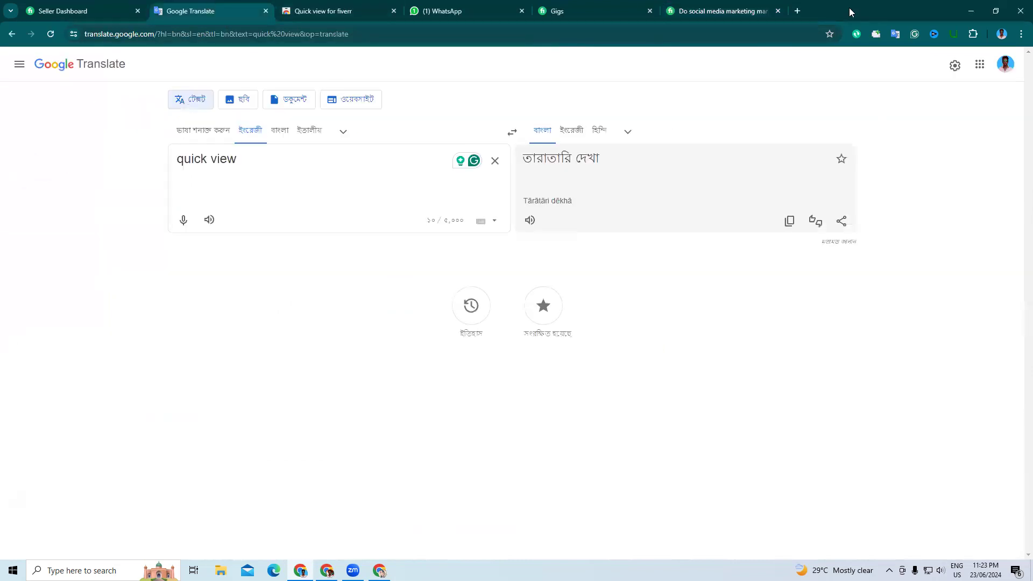
{"action": "left_click", "coordinate": [798, 12]}
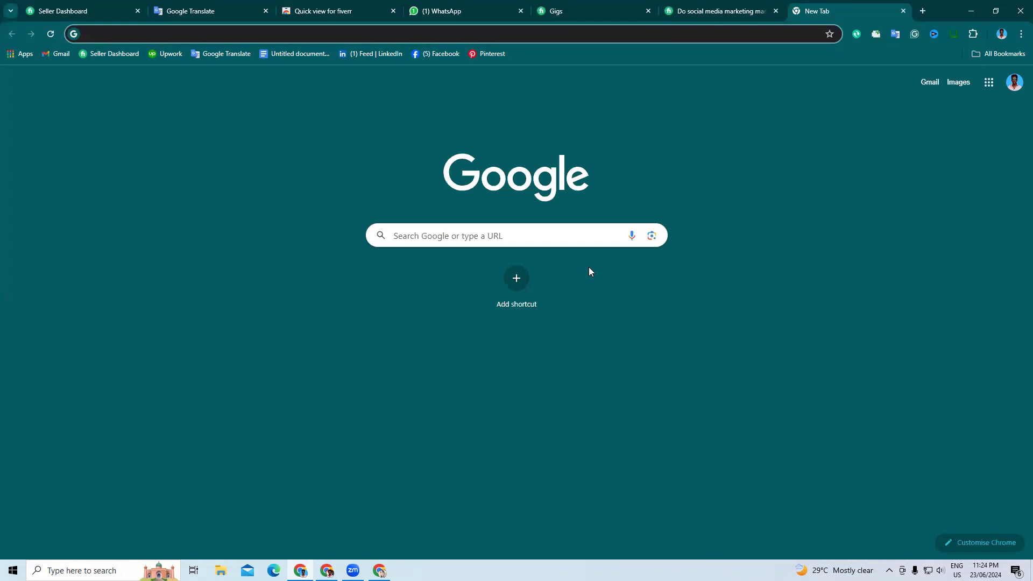
{"action": "type", "text": "web"}
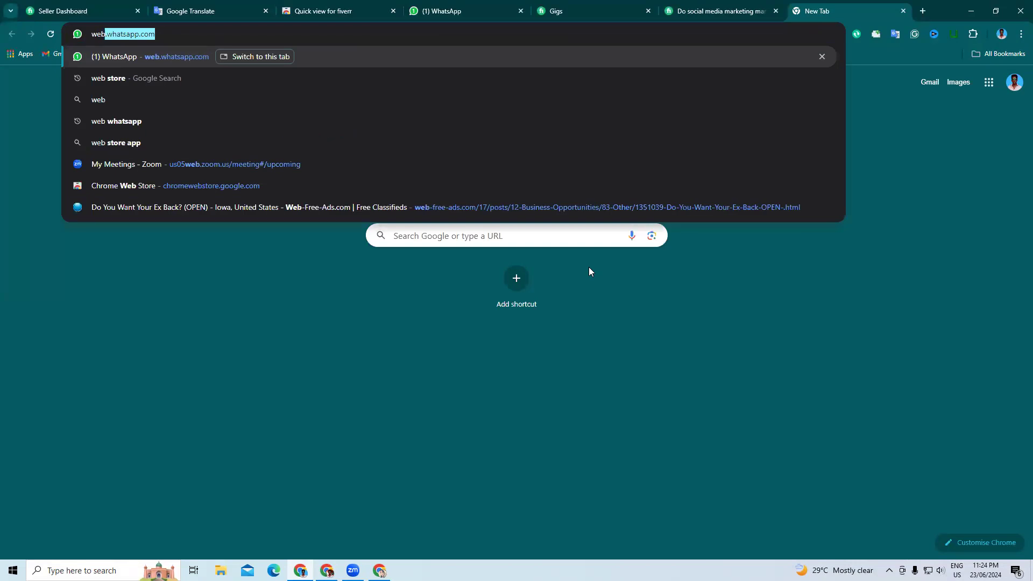
{"action": "key", "text": "Down"}
{"action": "key", "text": "Return"}
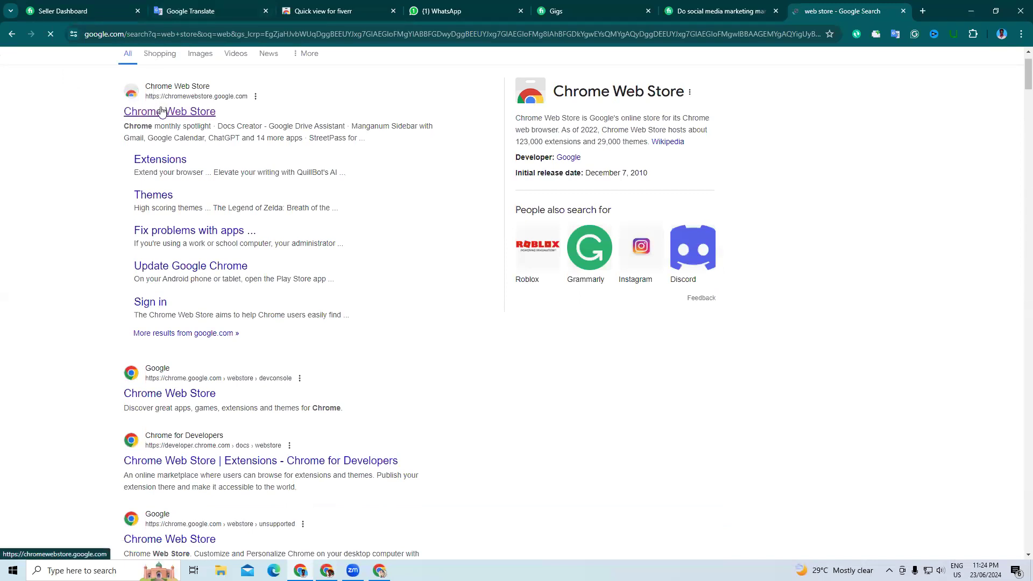
{"action": "left_click", "coordinate": [166, 114]}
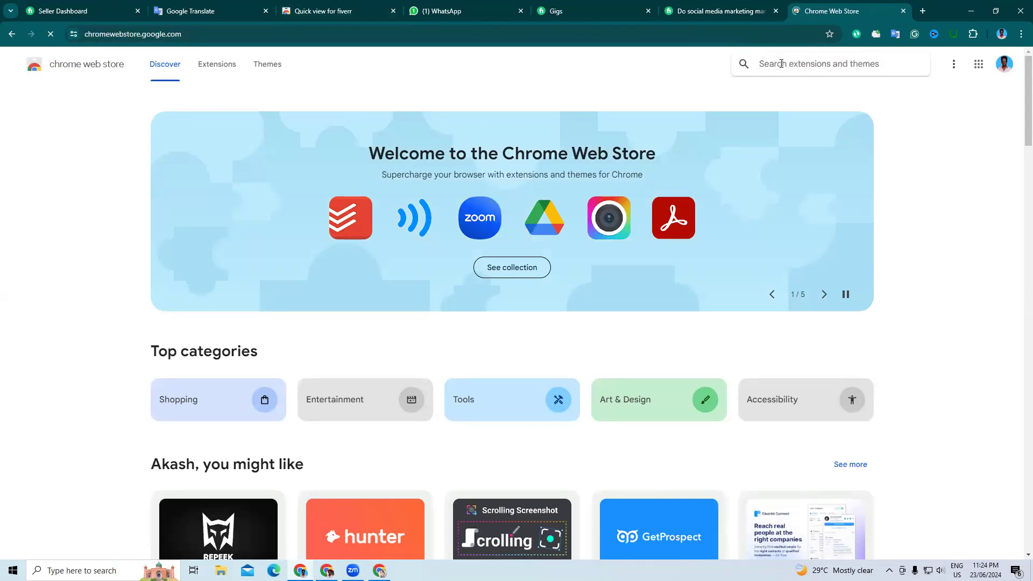
- Search the store for "quick view" and open the Fiverr Quick View extension page
{"action": "left_click", "coordinate": [781, 63]}
{"action": "type", "text": "quick view"}
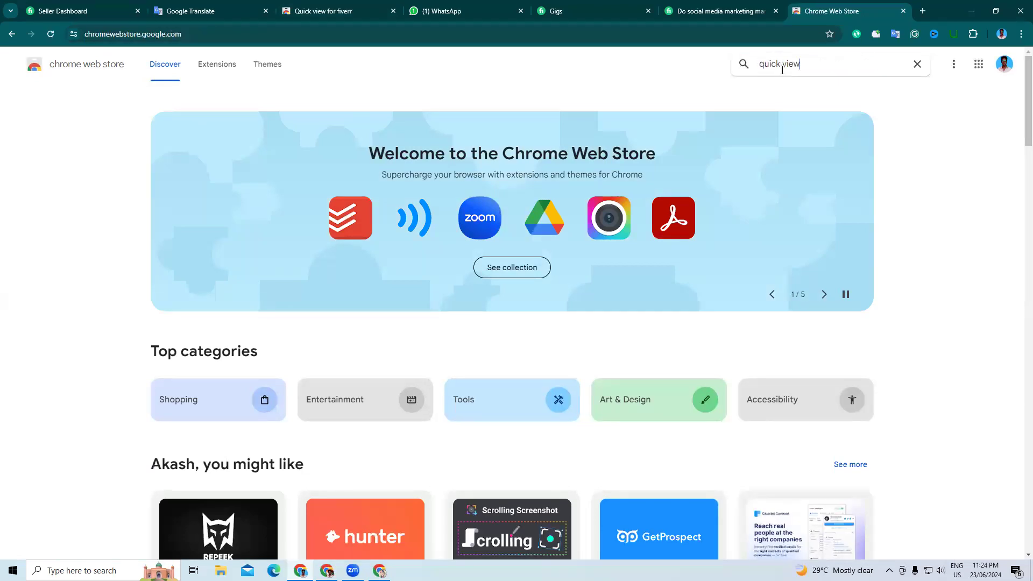
{"action": "key", "text": "Return"}
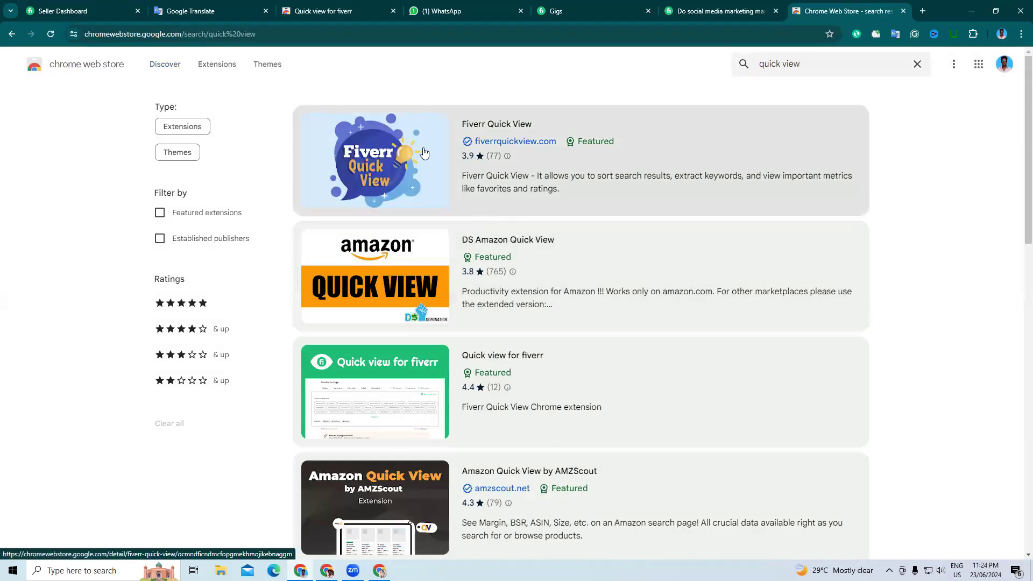
{"action": "left_click", "coordinate": [471, 130]}
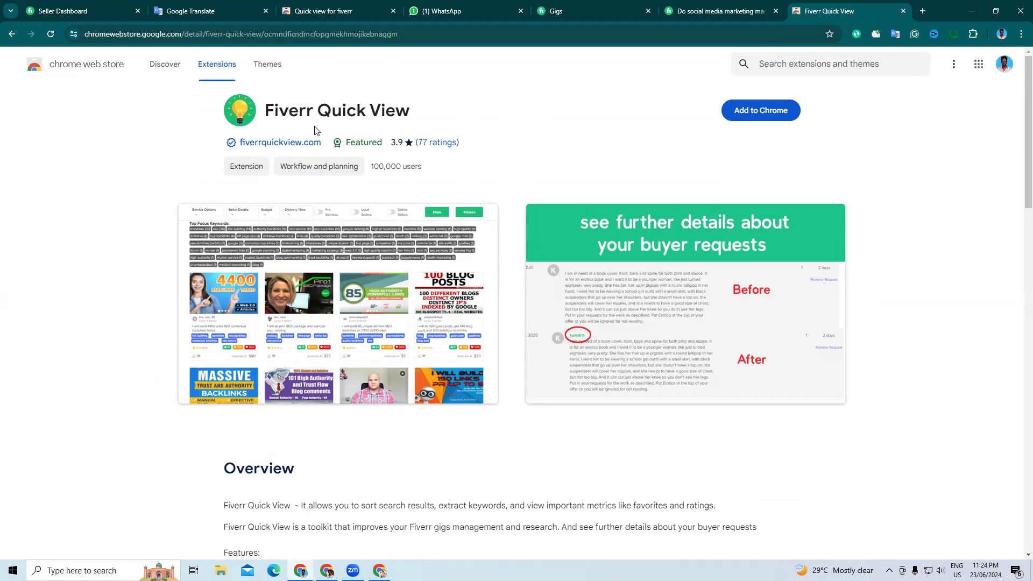
- Add the Fiverr Quick View extension to Chrome and confirm the installation
{"action": "left_click", "coordinate": [745, 110]}
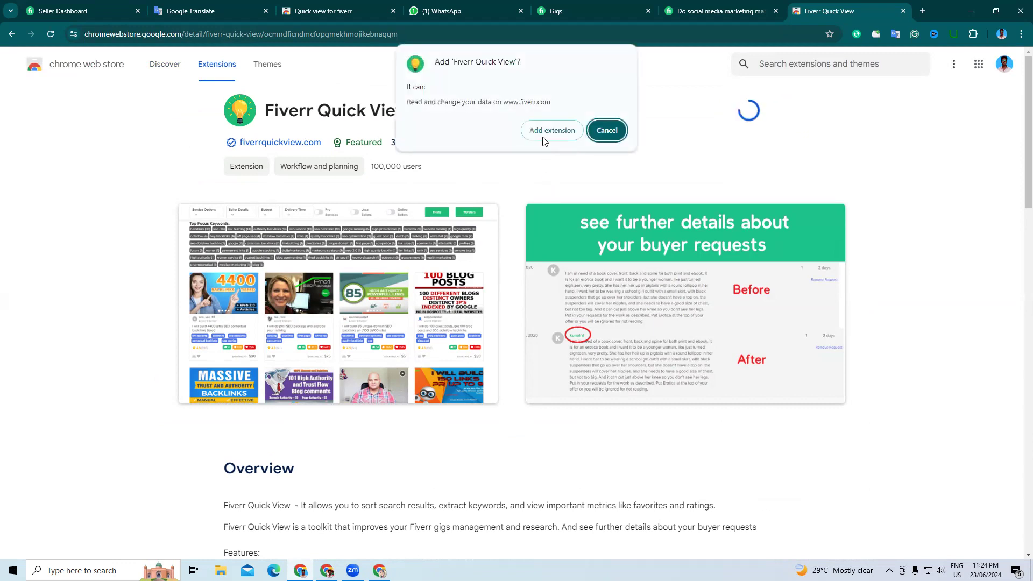
{"action": "left_click", "coordinate": [548, 136]}
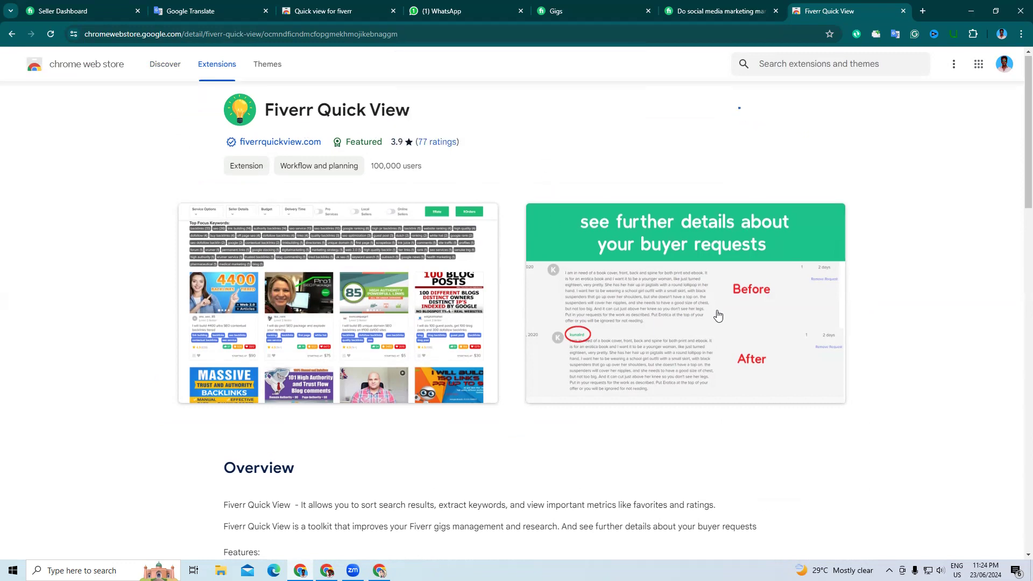
{"action": "scroll", "coordinate": [713, 329], "scroll_direction": "down", "scroll_amount": 3}
{"action": "scroll", "coordinate": [701, 348], "scroll_direction": "up", "scroll_amount": 3}
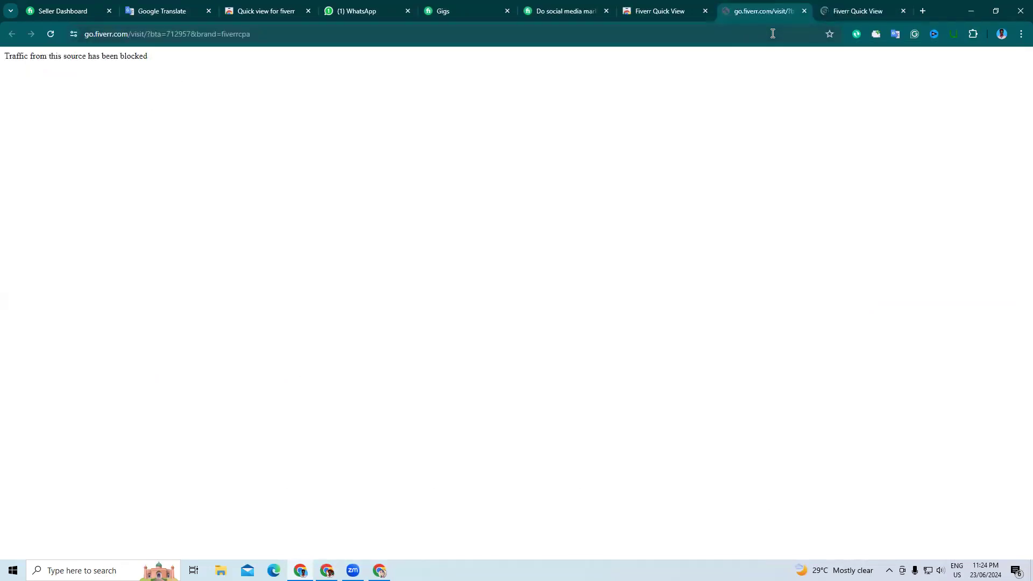
- Close the blocked go.fiverr.com tab and start the Fiverr Quick View registration survey at its email question
{"action": "left_click", "coordinate": [828, 8]}
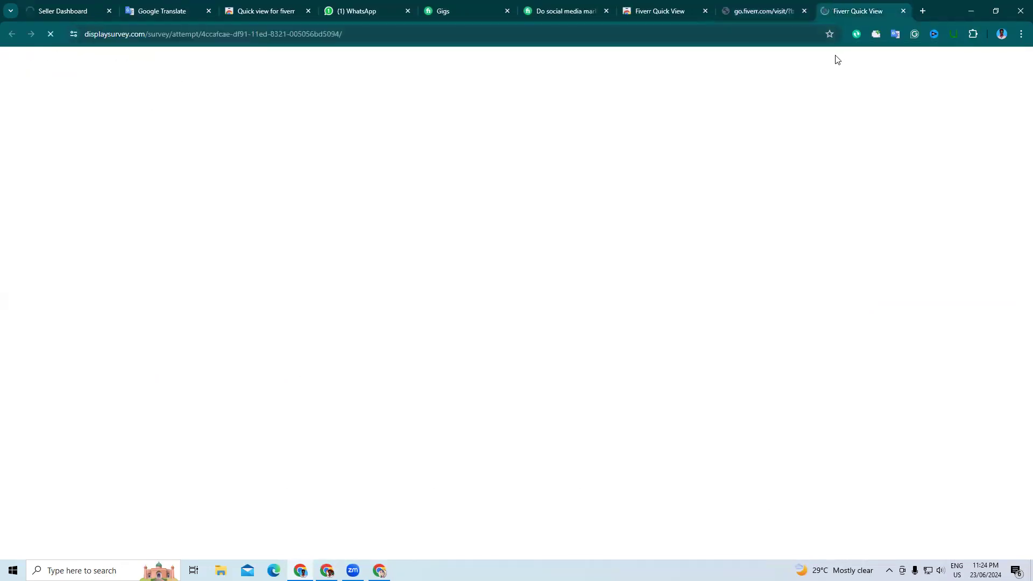
{"action": "left_click", "coordinate": [804, 10]}
{"action": "left_click", "coordinate": [718, 379]}
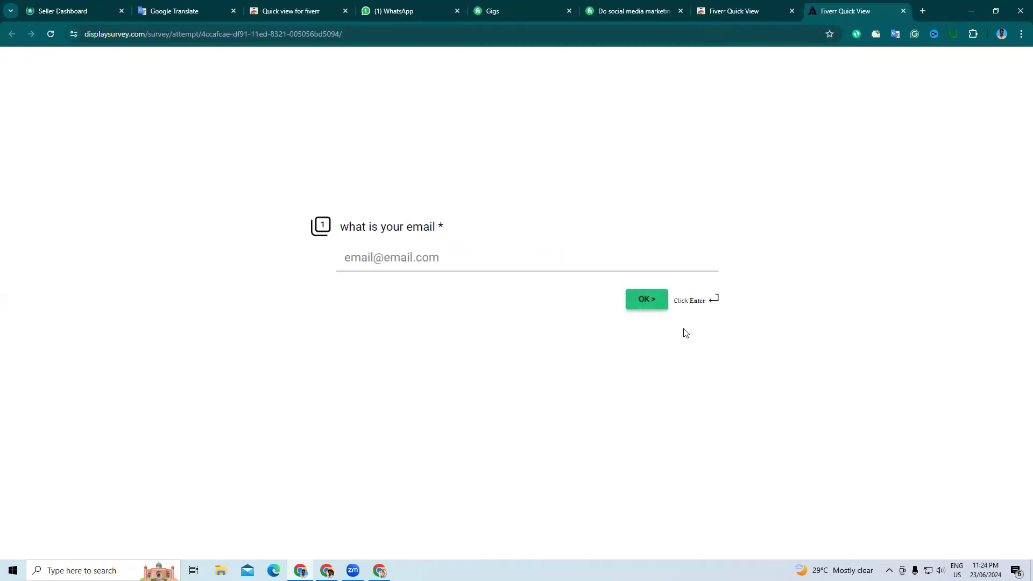
{"action": "left_click", "coordinate": [590, 267]}
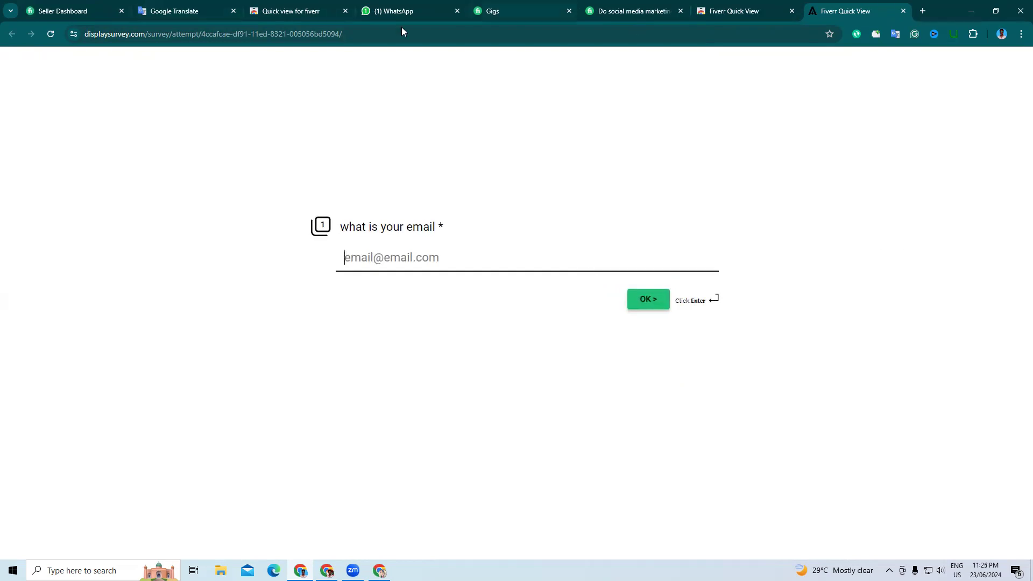
{"action": "left_click", "coordinate": [160, 4]}
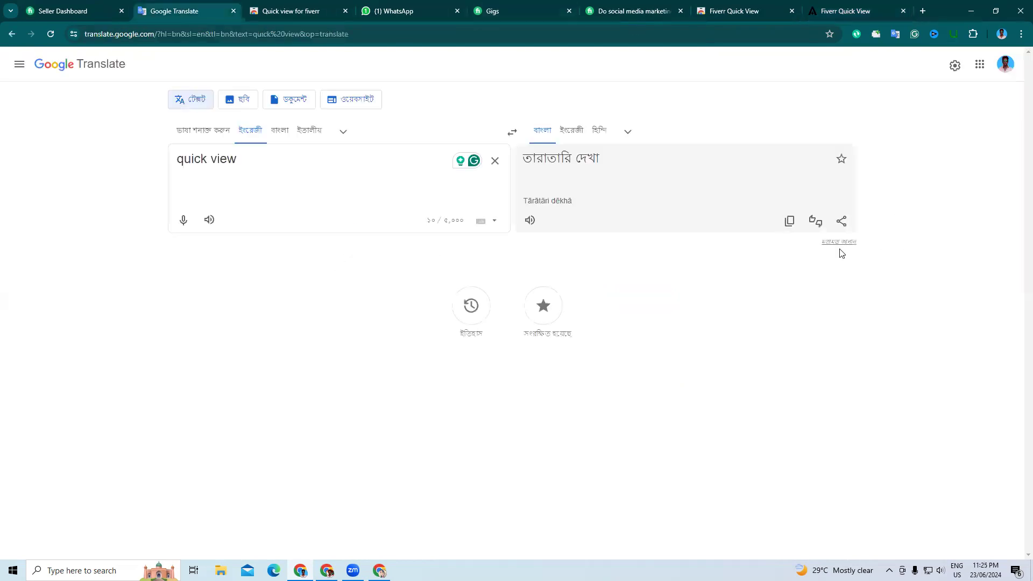
{"action": "left_click", "coordinate": [1007, 64]}
{"action": "left_click_drag", "start_coordinate": [849, 97], "coordinate": [961, 98]}
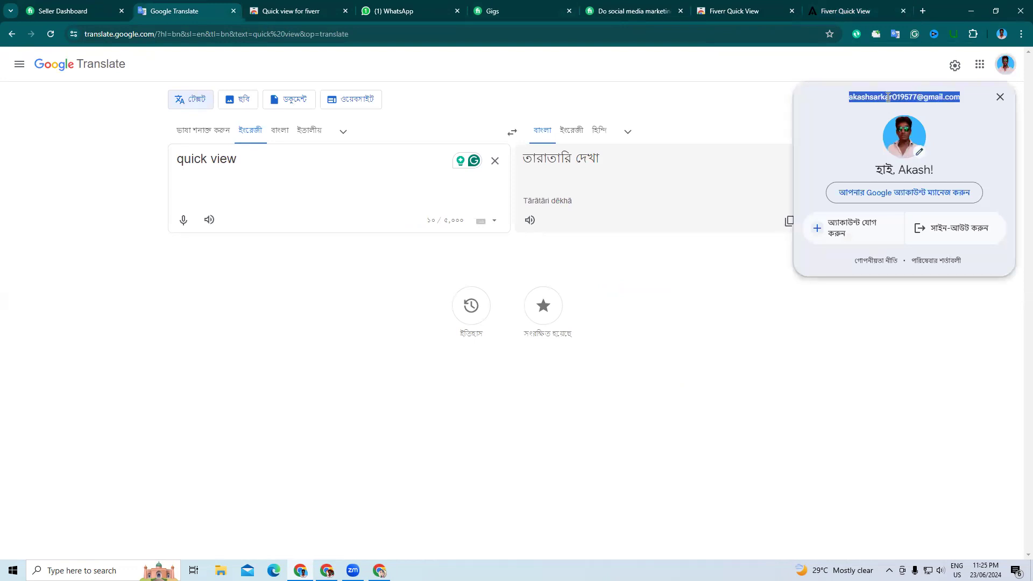
{"action": "right_click", "coordinate": [885, 100]}
{"action": "left_click", "coordinate": [857, 108]}
{"action": "left_click", "coordinate": [841, 6]}
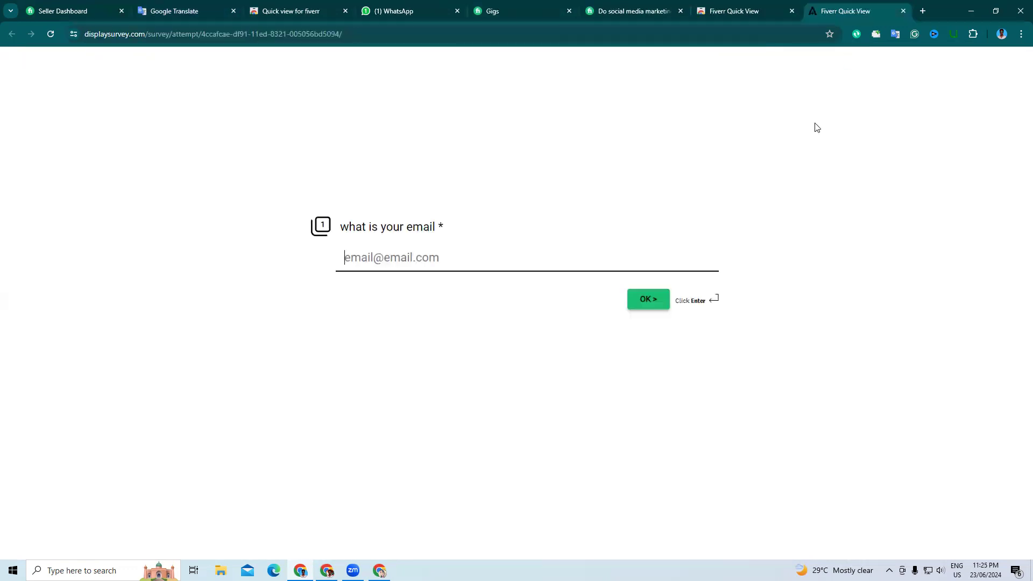
{"action": "key", "text": "ctrl+v"}
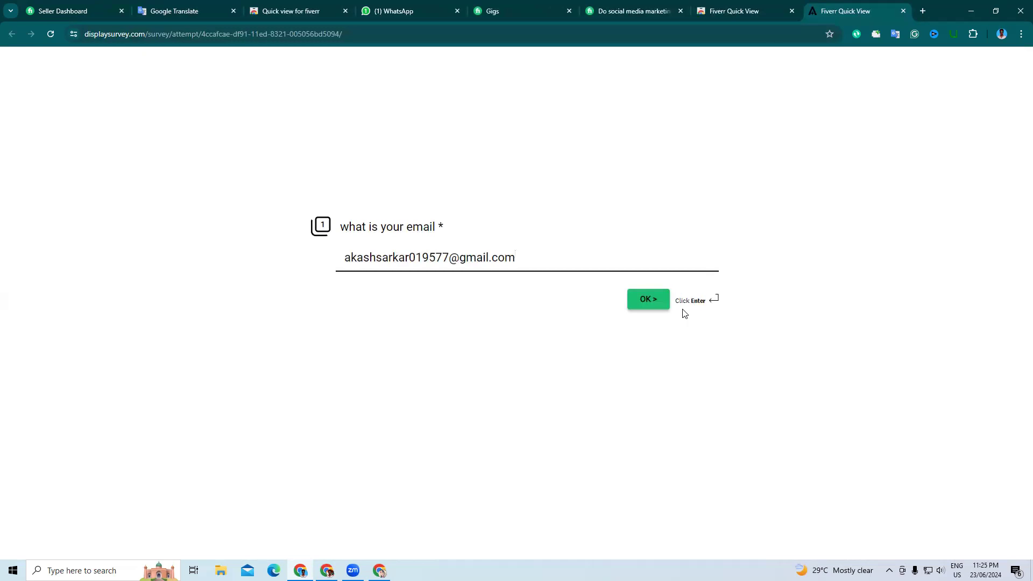
{"action": "left_click", "coordinate": [665, 304]}
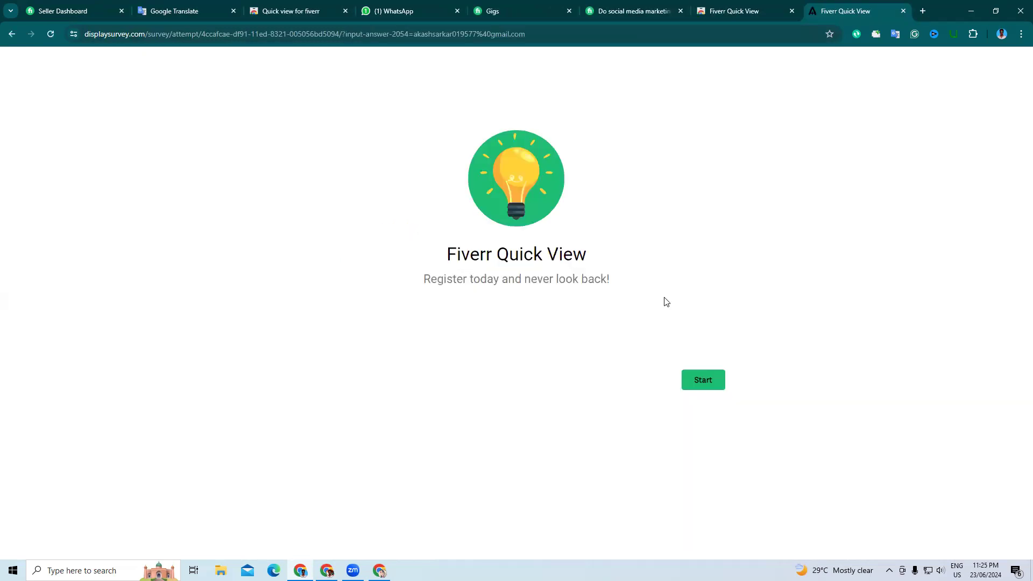
{"action": "left_click", "coordinate": [704, 380]}
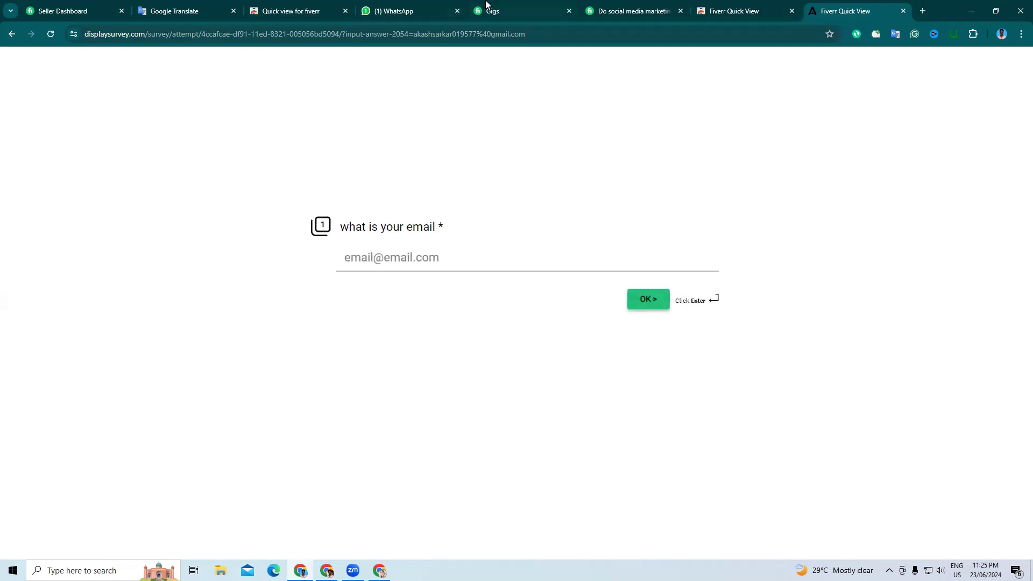
- Open Gmail in a new tab and resubmit the account's email address in the Fiverr Quick View registration survey
{"action": "left_click", "coordinate": [921, 12]}
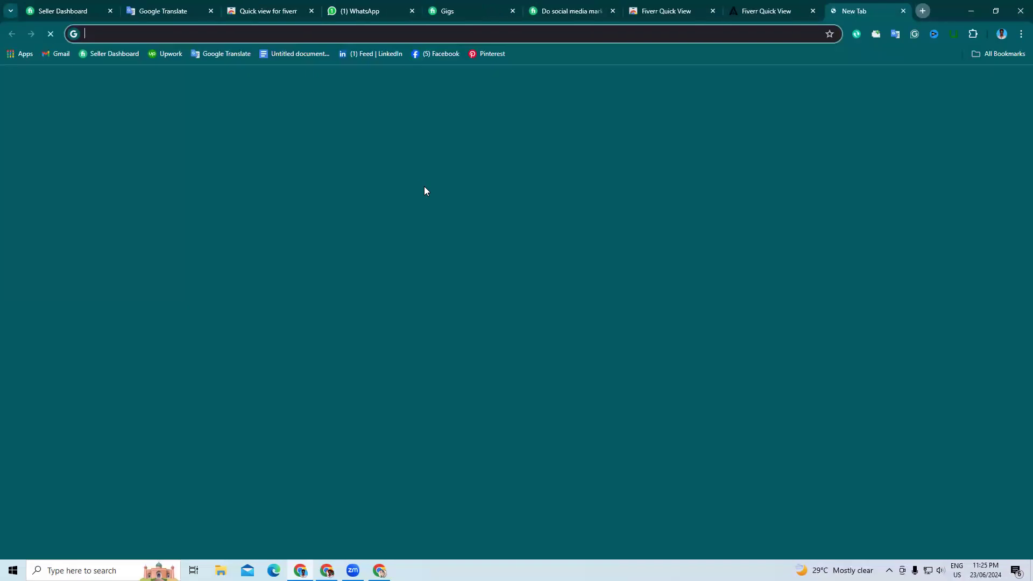
{"action": "left_click", "coordinate": [57, 58]}
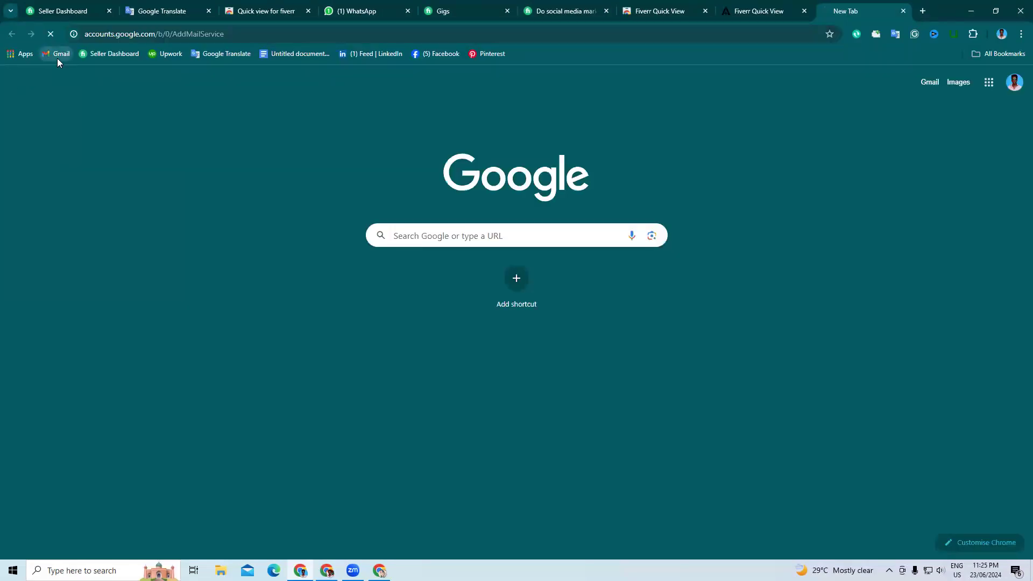
{"action": "left_click", "coordinate": [711, 3]}
{"action": "left_click", "coordinate": [733, 4]}
{"action": "left_click", "coordinate": [607, 271]}
{"action": "right_click", "coordinate": [606, 273]}
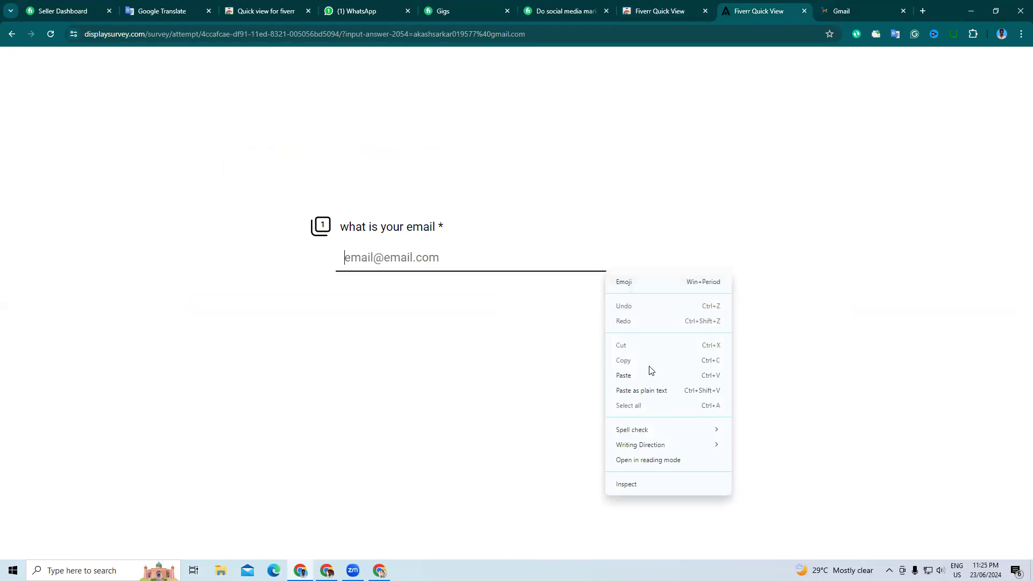
{"action": "left_click", "coordinate": [396, 255]}
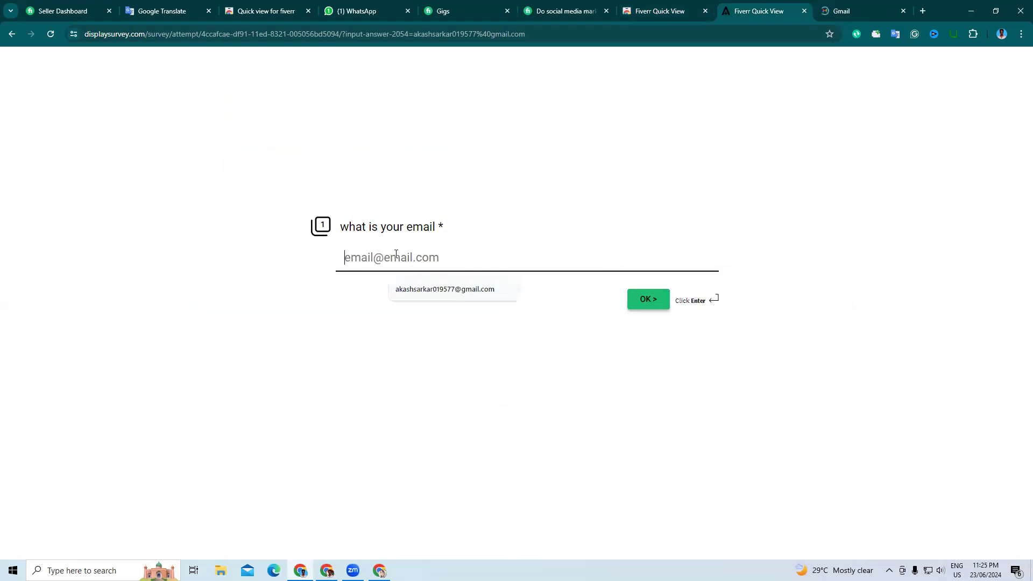
{"action": "left_click", "coordinate": [444, 289]}
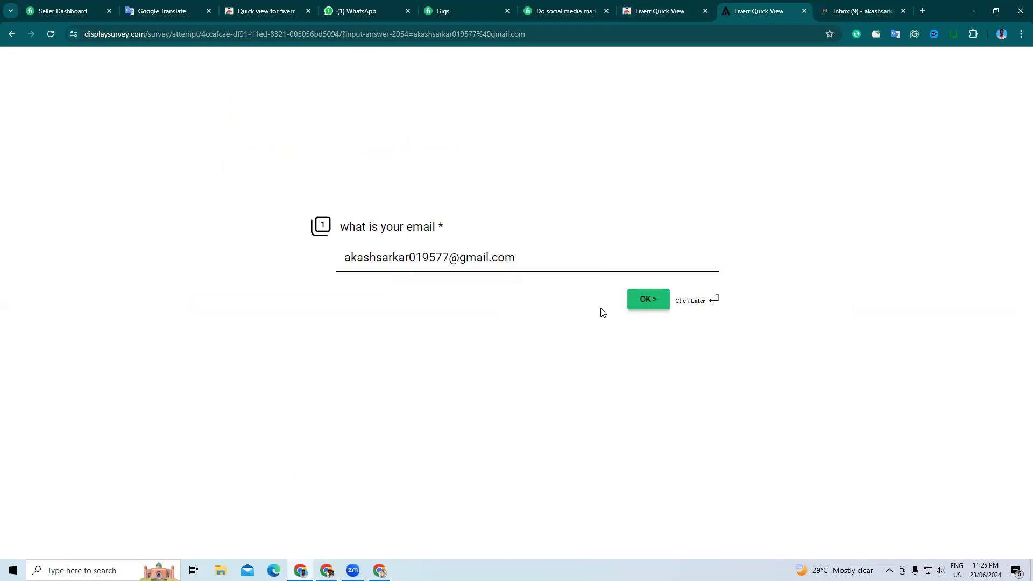
{"action": "left_click", "coordinate": [635, 307]}
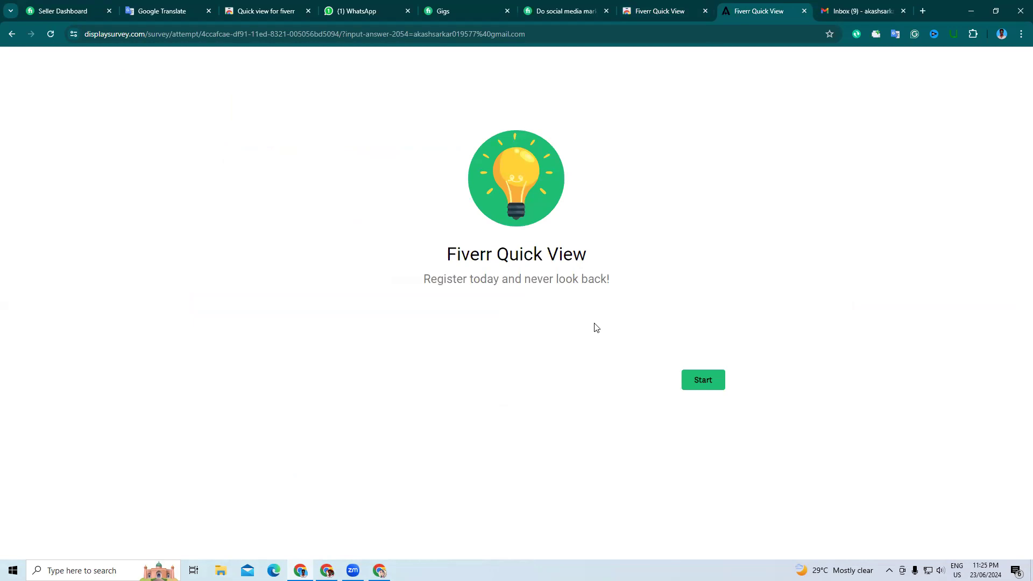
- Check the Primary and Promotions mail in the Gmail inbox and return to the registration survey
{"action": "left_click", "coordinate": [850, 11]}
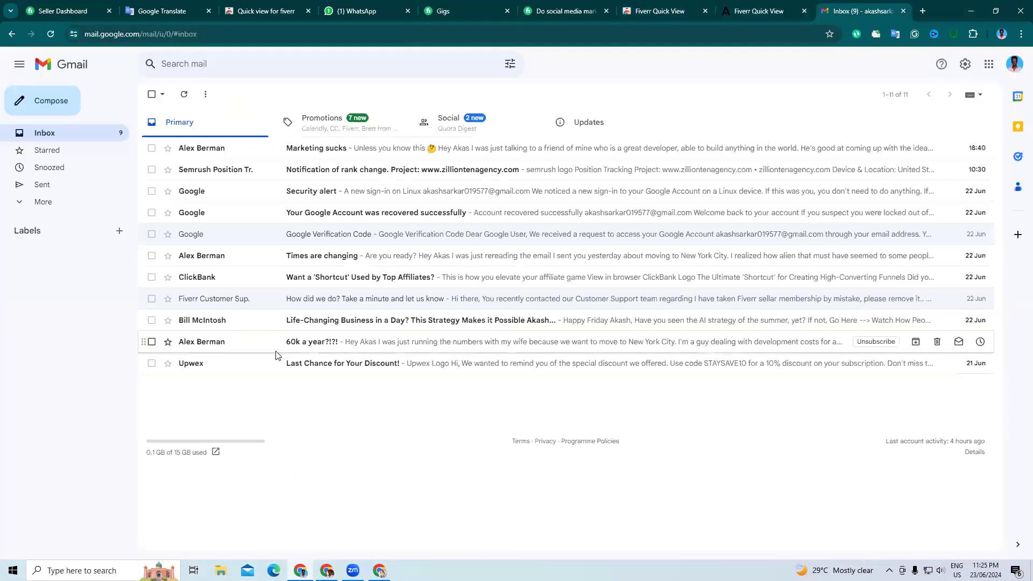
{"action": "left_click", "coordinate": [382, 131]}
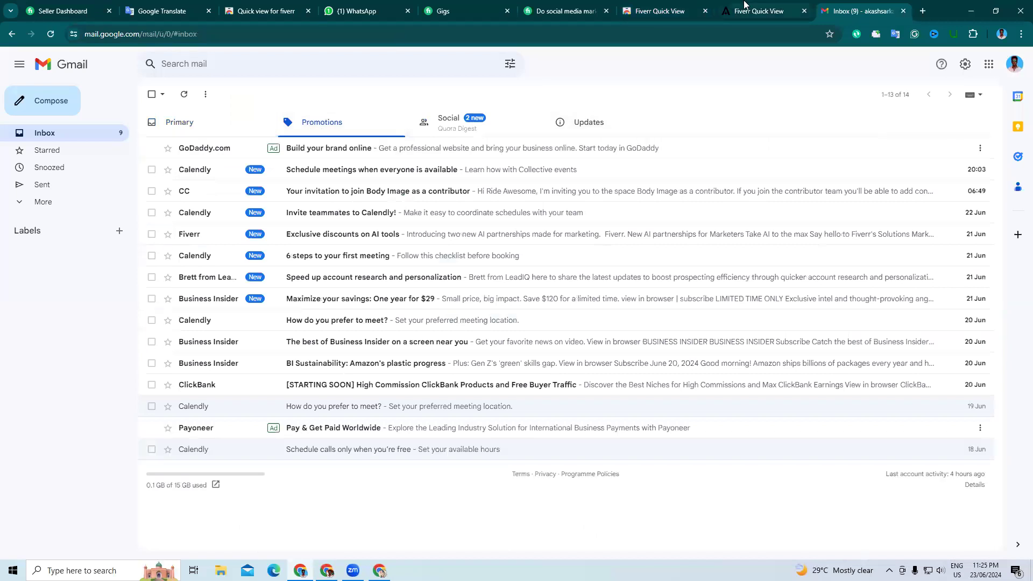
{"action": "left_click", "coordinate": [745, 6]}
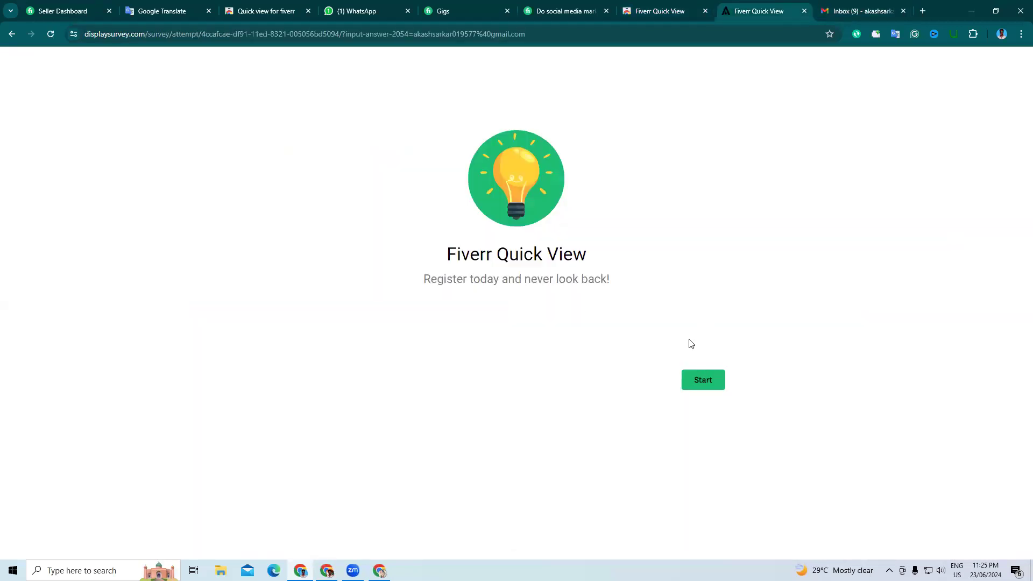
{"action": "left_click", "coordinate": [646, 6]}
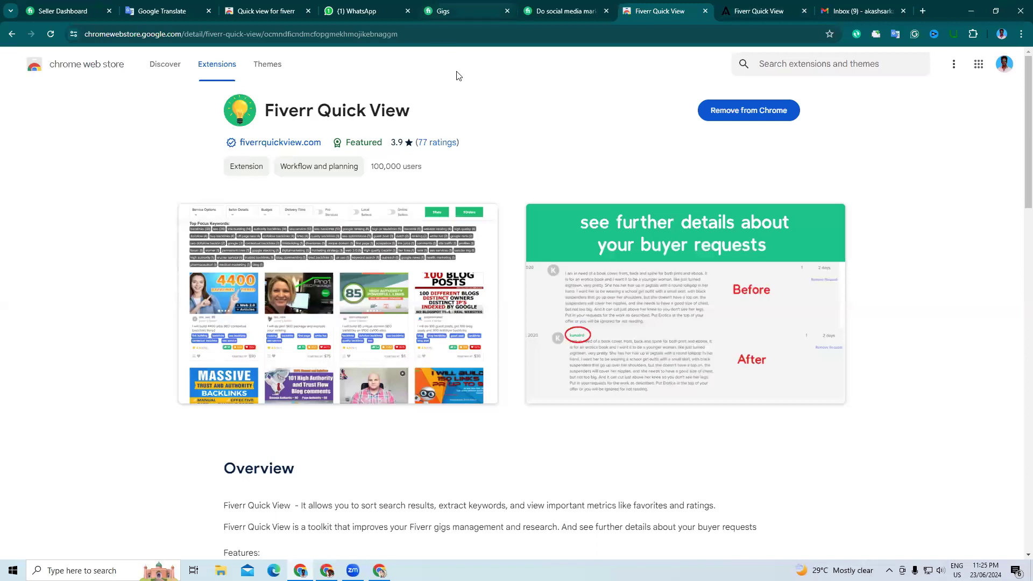
{"action": "left_click", "coordinate": [442, 5]}
{"action": "left_click", "coordinate": [540, 8]}
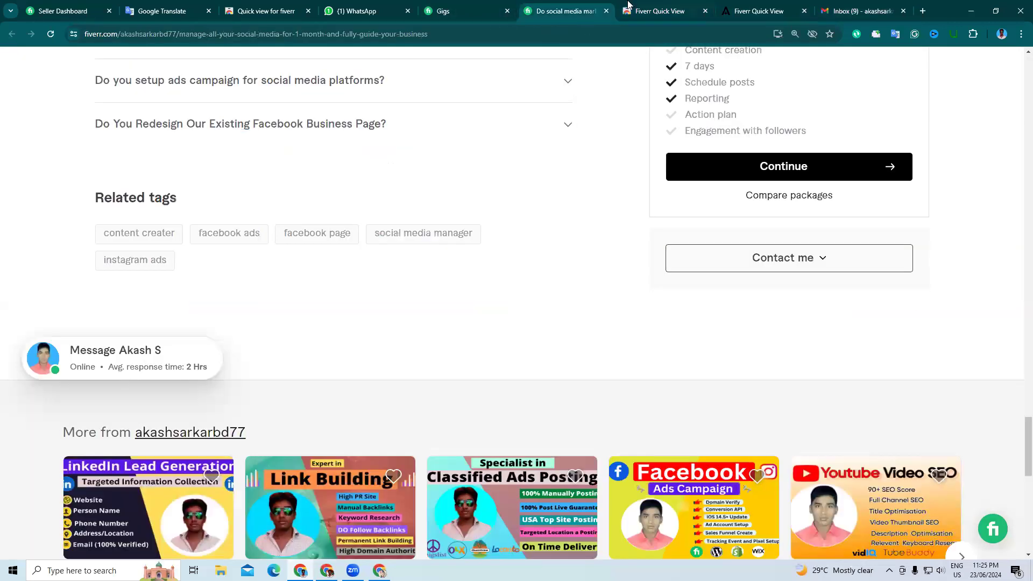
{"action": "left_click", "coordinate": [631, 6]}
{"action": "left_click", "coordinate": [731, 5]}
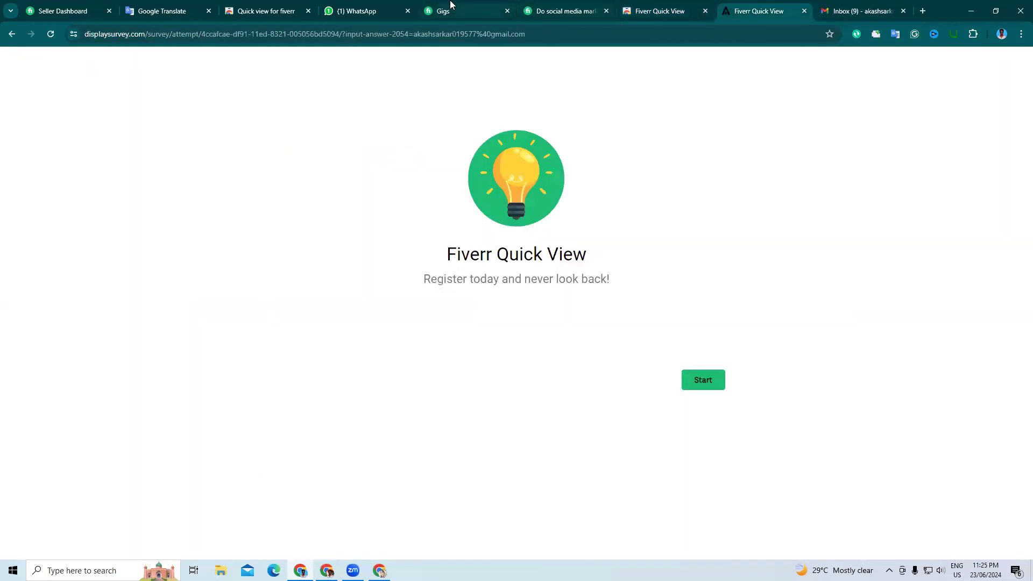
{"action": "left_click", "coordinate": [450, 7]}
{"action": "scroll", "coordinate": [295, 165], "scroll_direction": "up", "scroll_amount": 2}
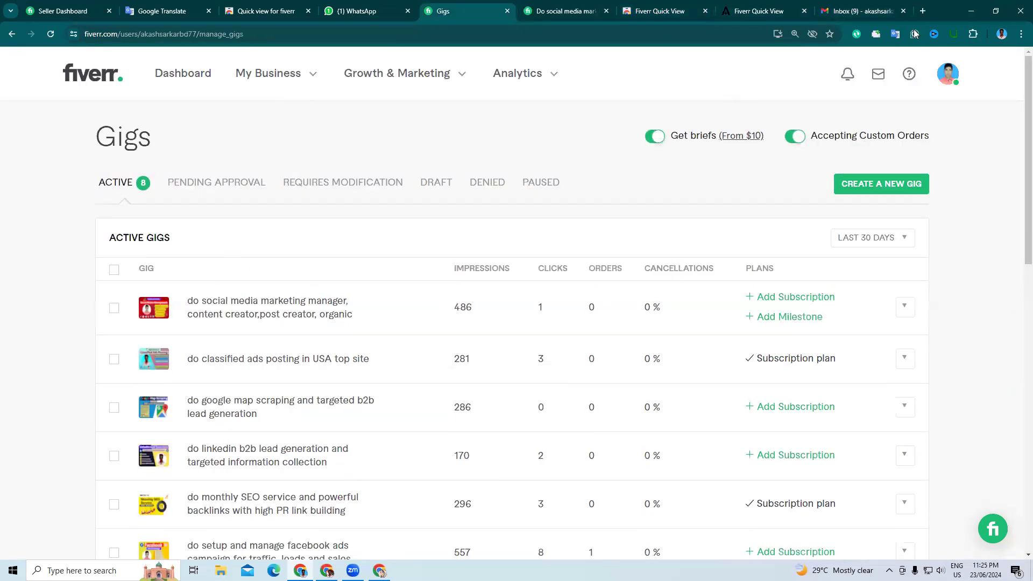
{"action": "left_click", "coordinate": [763, 8]}
- Pin the Fiverr Quick View extension to the Chrome toolbar
{"action": "left_click", "coordinate": [694, 8]}
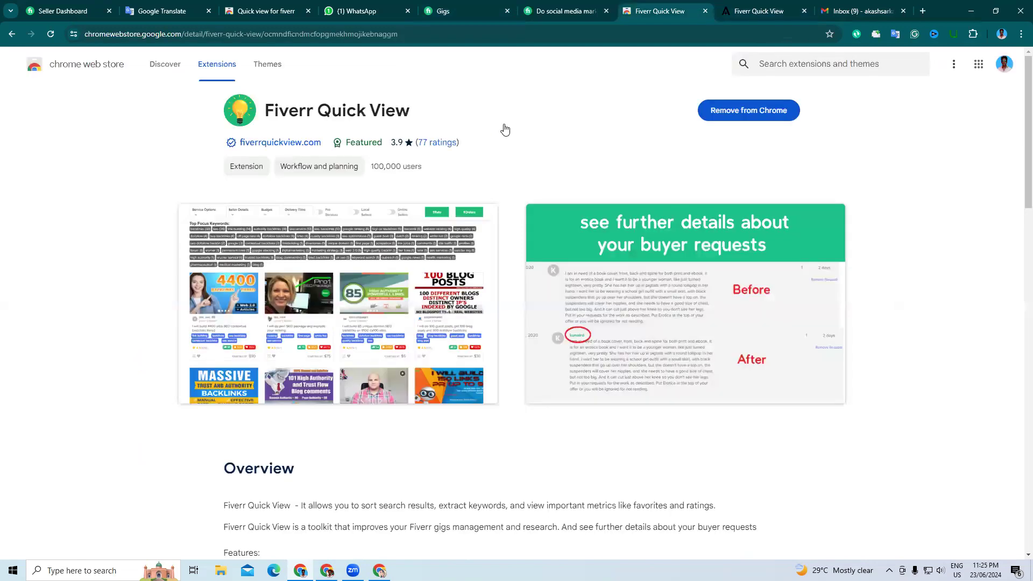
{"action": "left_click", "coordinate": [973, 36]}
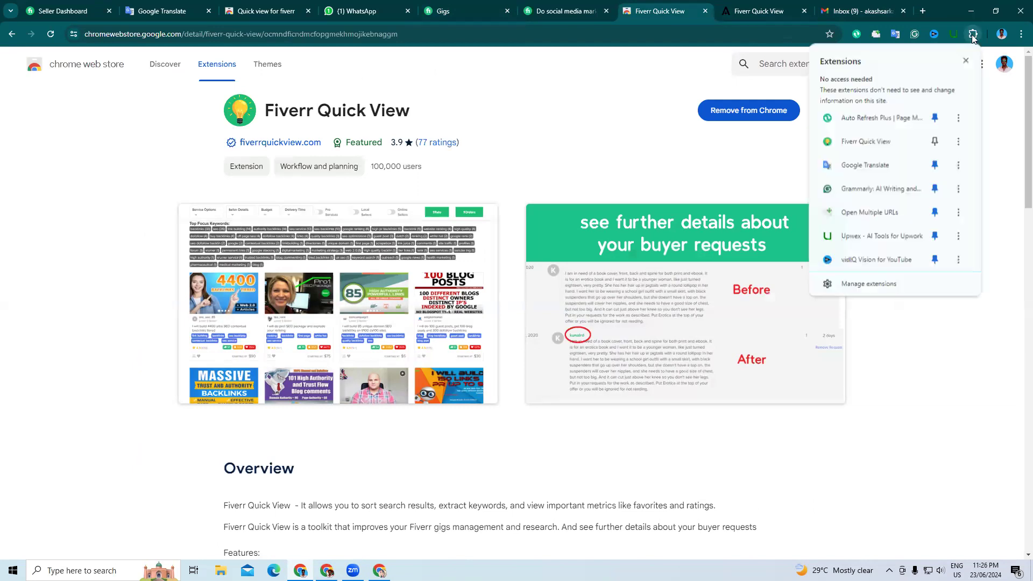
{"action": "left_click", "coordinate": [935, 143]}
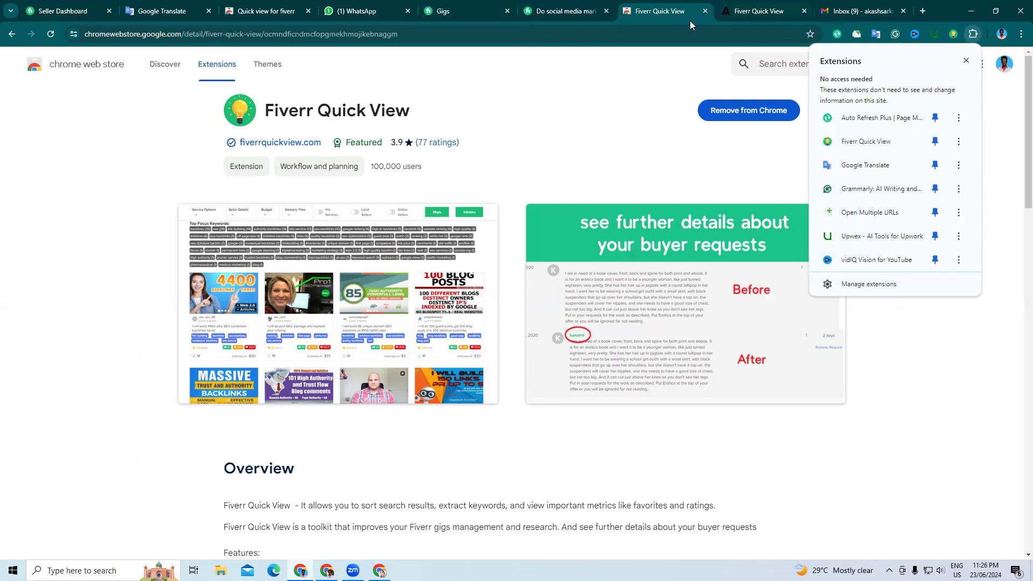
- Close the Fiverr Quick View store page, the registration survey and the Gmail inbox
{"action": "left_click", "coordinate": [702, 12]}
{"action": "left_click", "coordinate": [703, 12]}
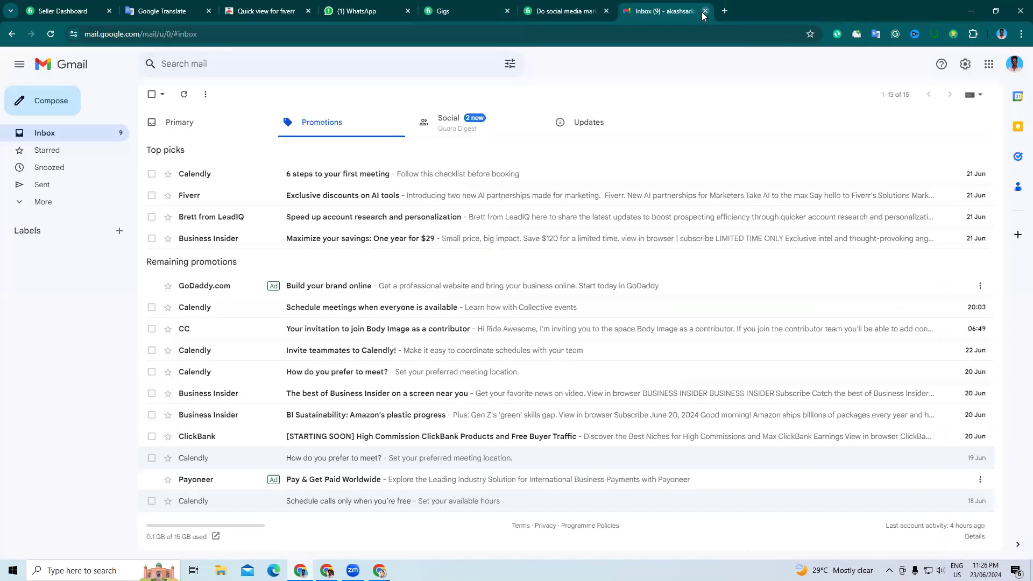
{"action": "left_click", "coordinate": [705, 11]}
- Open the Fiverr seller dashboard in a new tab and switch the account to buying mode
{"action": "left_click", "coordinate": [796, 12]}
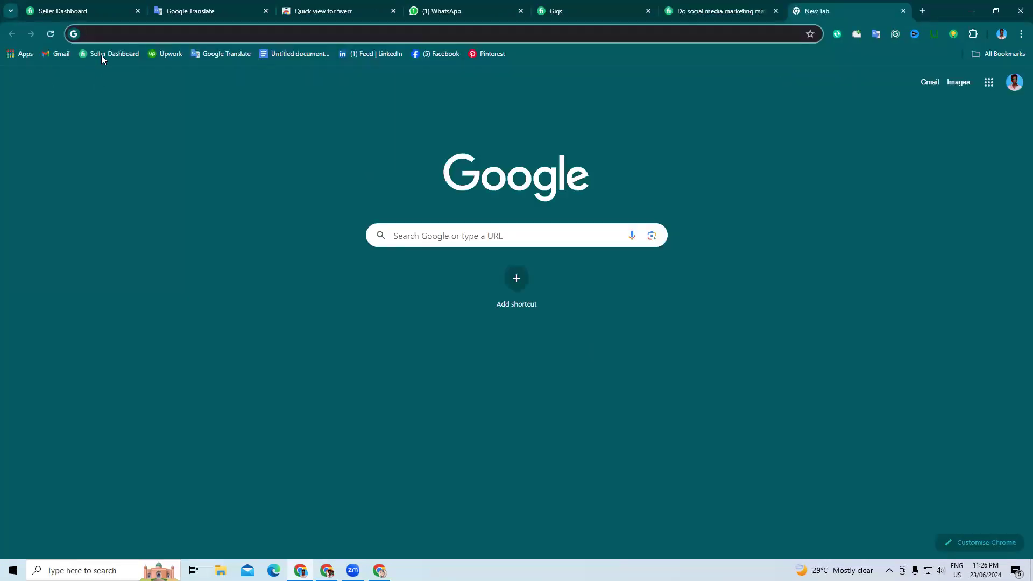
{"action": "left_click", "coordinate": [101, 55]}
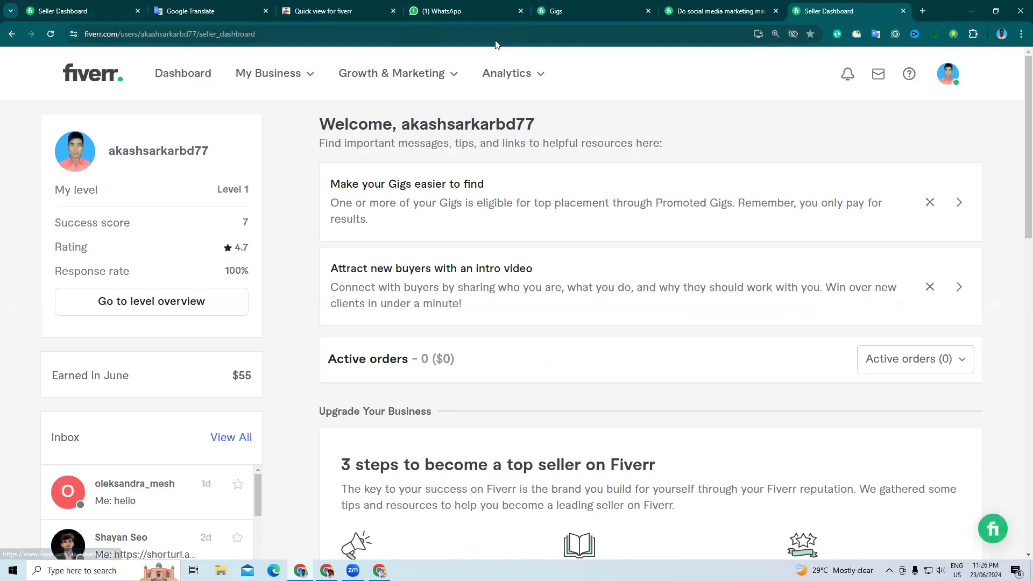
{"action": "left_click", "coordinate": [944, 73]}
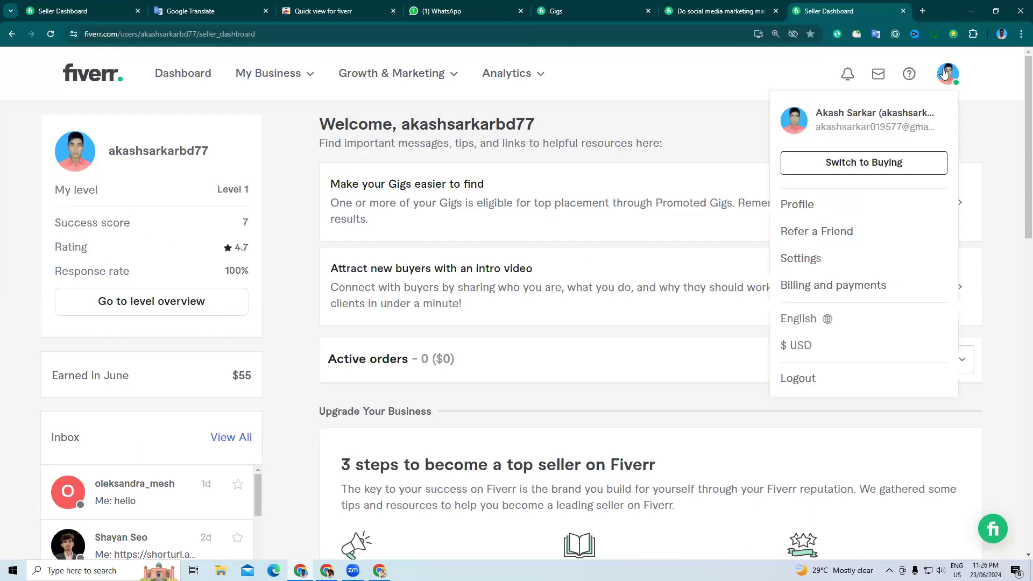
{"action": "left_click", "coordinate": [877, 172]}
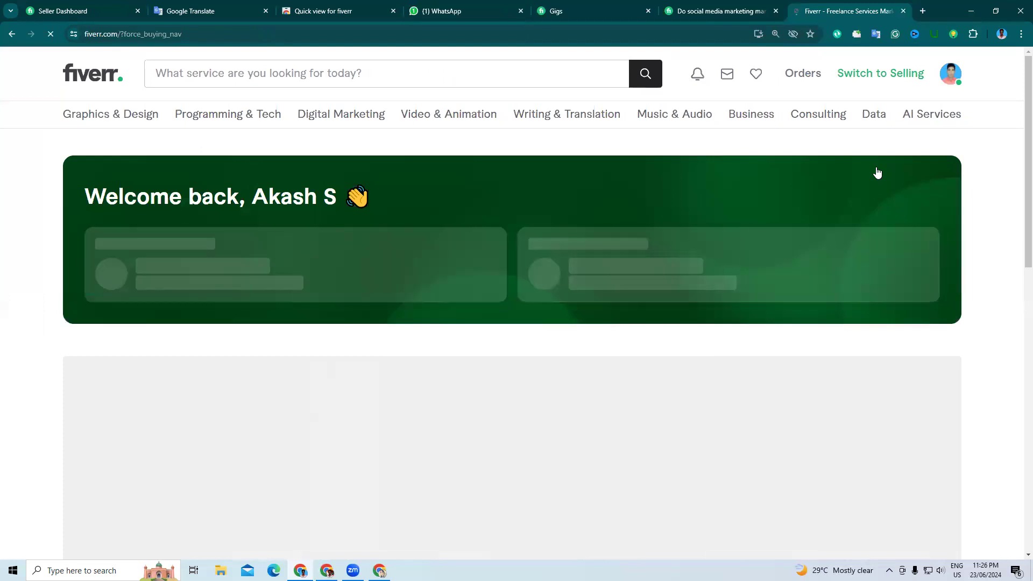
- Search Fiverr for "seo" and choose the suggested query "youtube seo"
{"action": "left_click", "coordinate": [246, 76]}
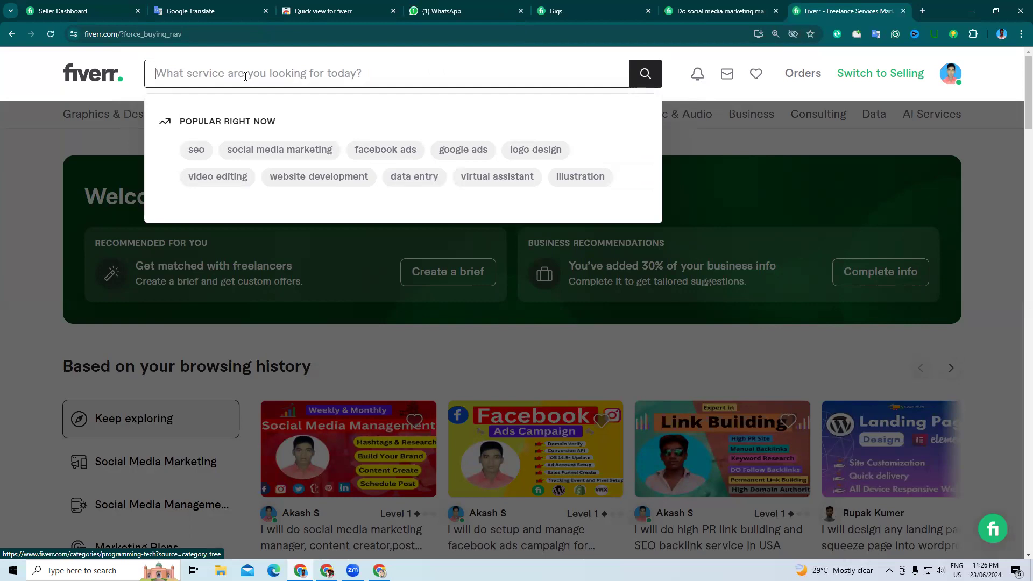
{"action": "type", "text": "s"}
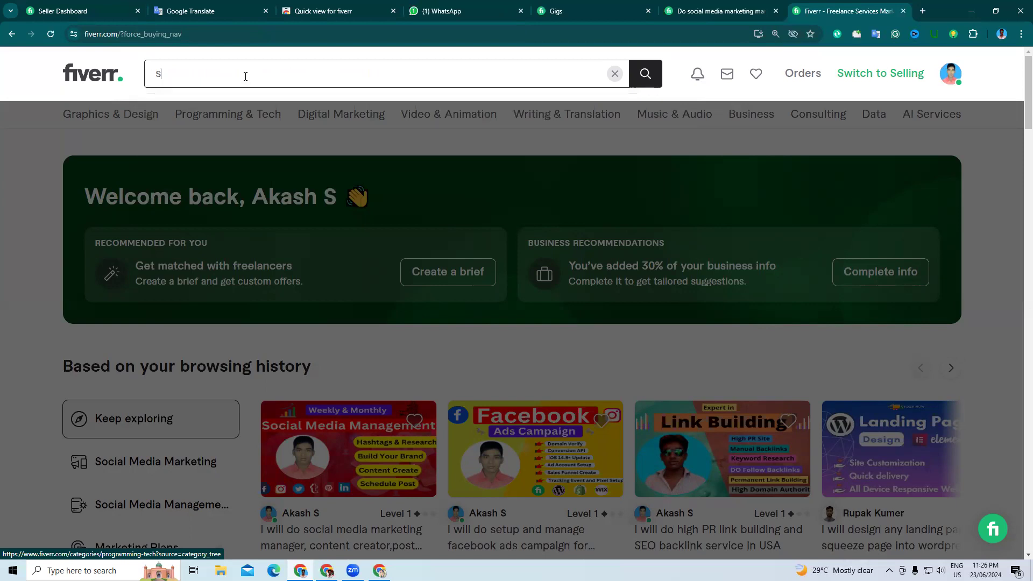
{"action": "type", "text": "eo"}
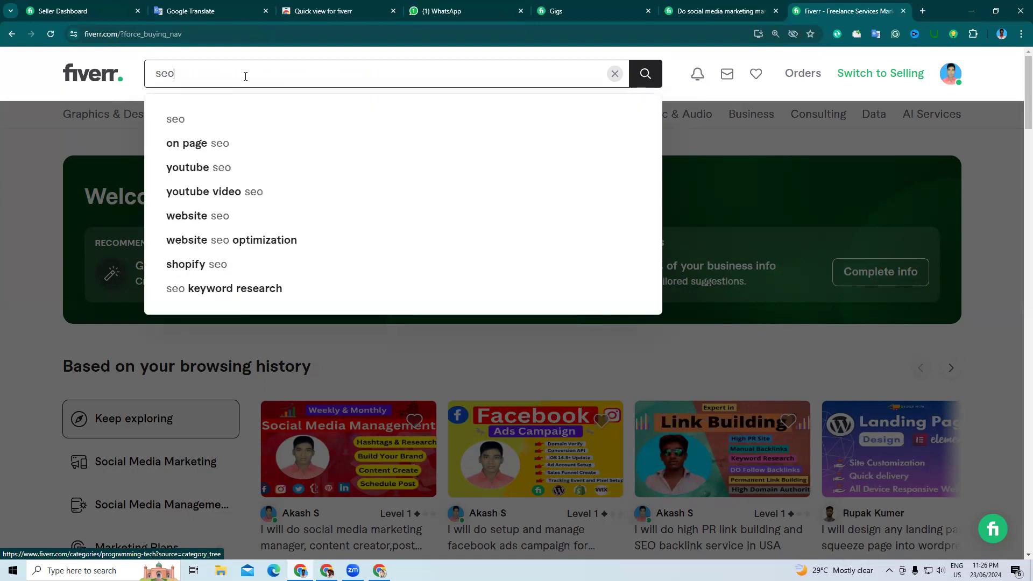
{"action": "left_click", "coordinate": [280, 176]}
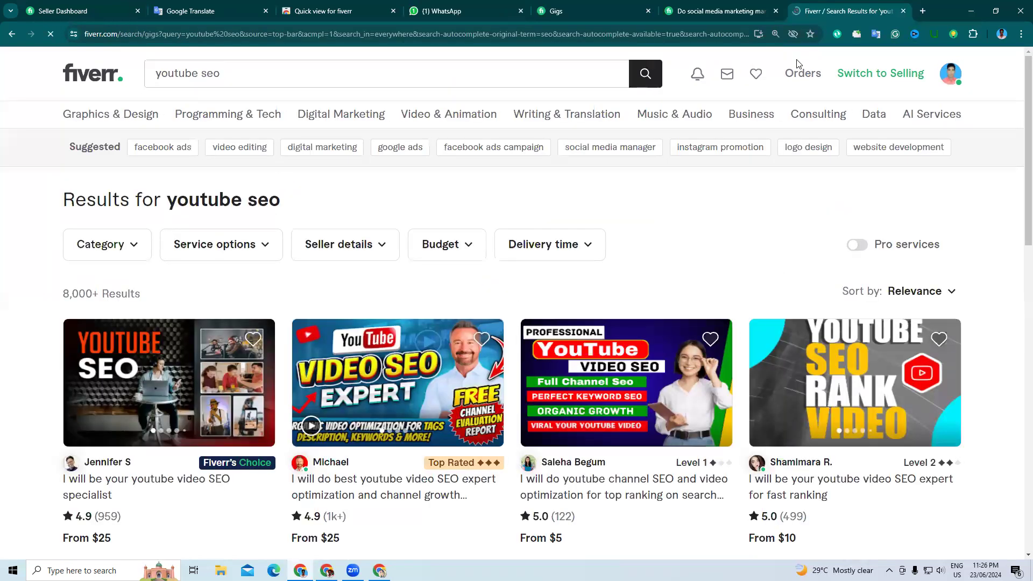
- Review the Fiverr Quick View extension's enable options, such as Top Focus Keywords and Gig Tags, and close them
{"action": "left_click", "coordinate": [954, 34]}
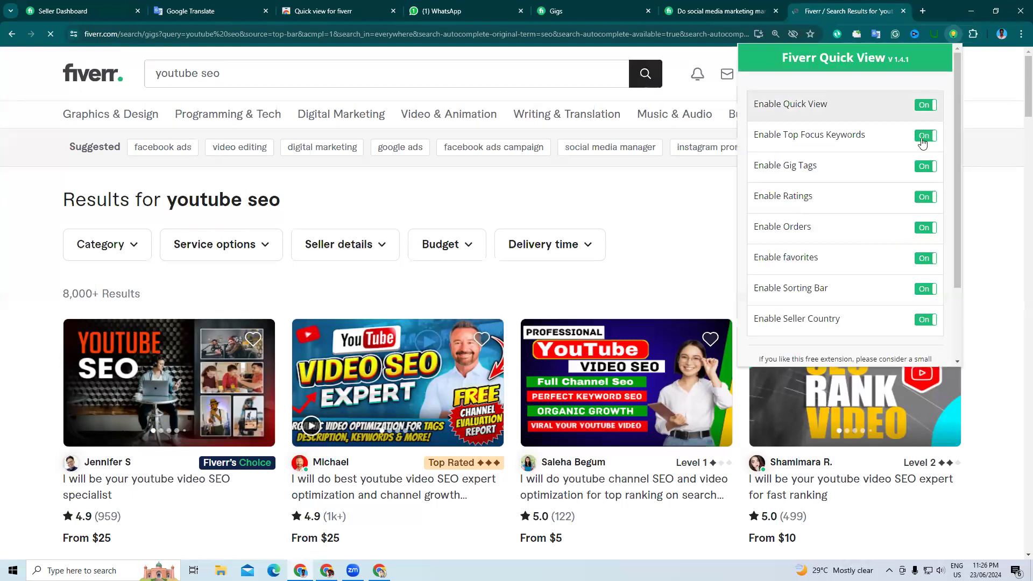
{"action": "scroll", "coordinate": [895, 324], "scroll_direction": "down", "scroll_amount": 3}
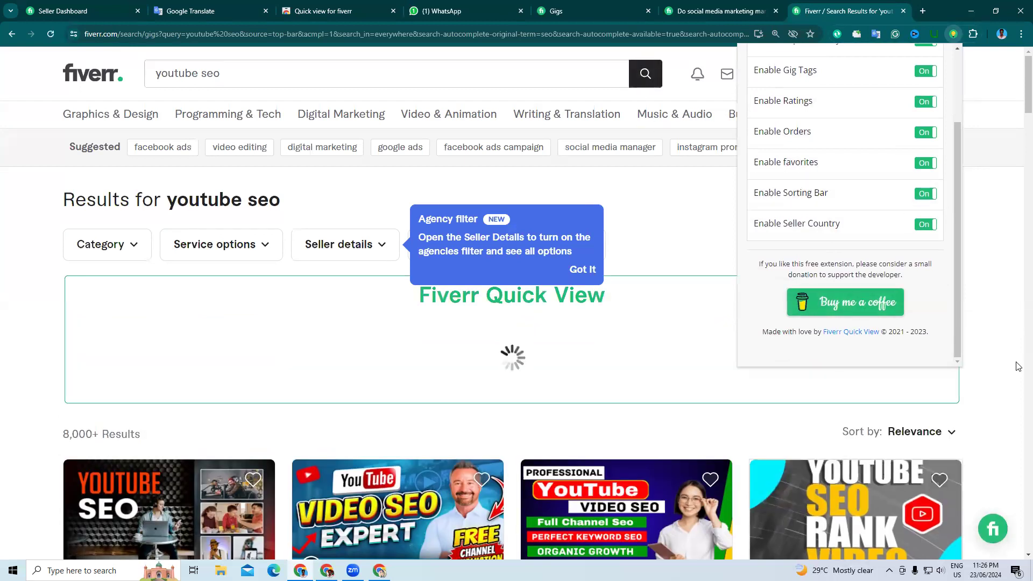
{"action": "left_click", "coordinate": [1004, 327]}
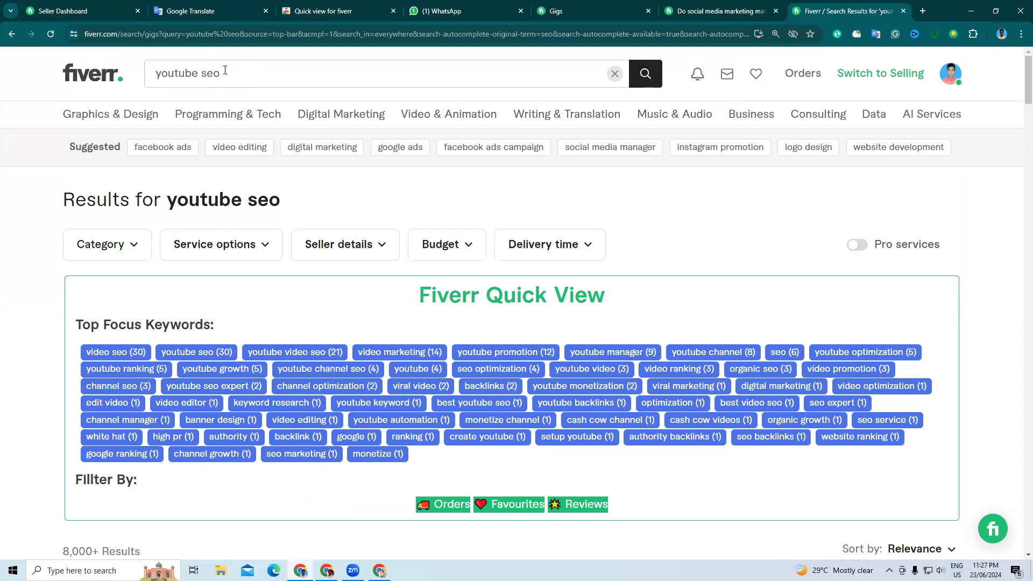
- Examine the Top Focus Keywords that Fiverr Quick View lists for the youtube seo results
{"action": "scroll", "coordinate": [309, 309], "scroll_direction": "down", "scroll_amount": 2}
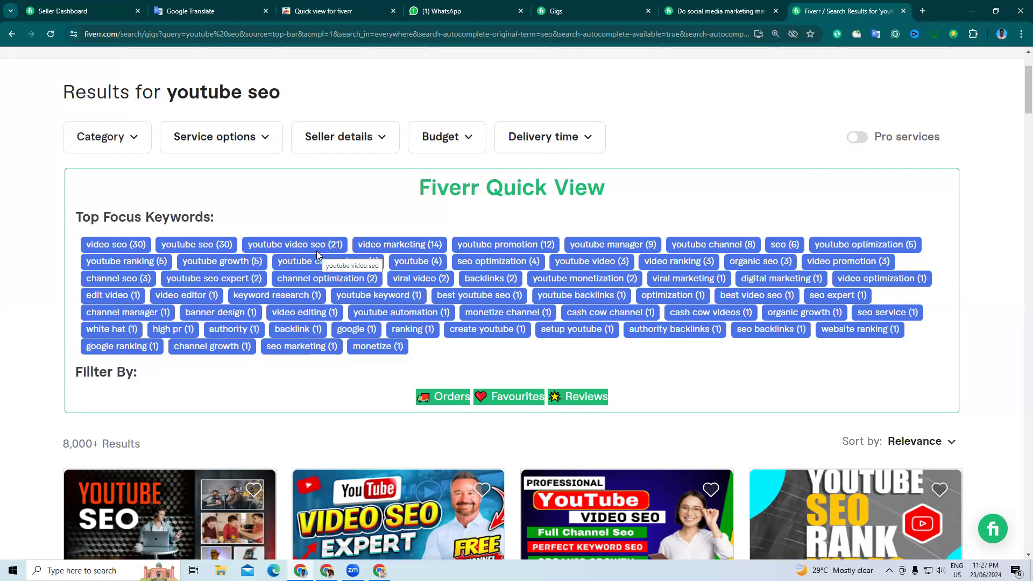
{"action": "scroll", "coordinate": [346, 268], "scroll_direction": "down", "scroll_amount": 1}
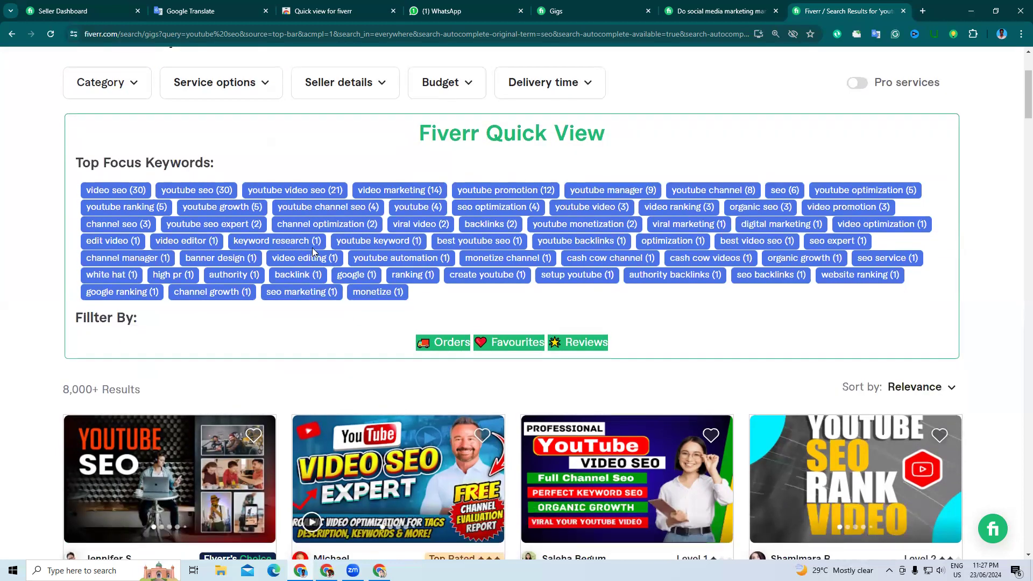
{"action": "scroll", "coordinate": [305, 250], "scroll_direction": "down", "scroll_amount": 3}
{"action": "scroll", "coordinate": [314, 252], "scroll_direction": "up", "scroll_amount": 3}
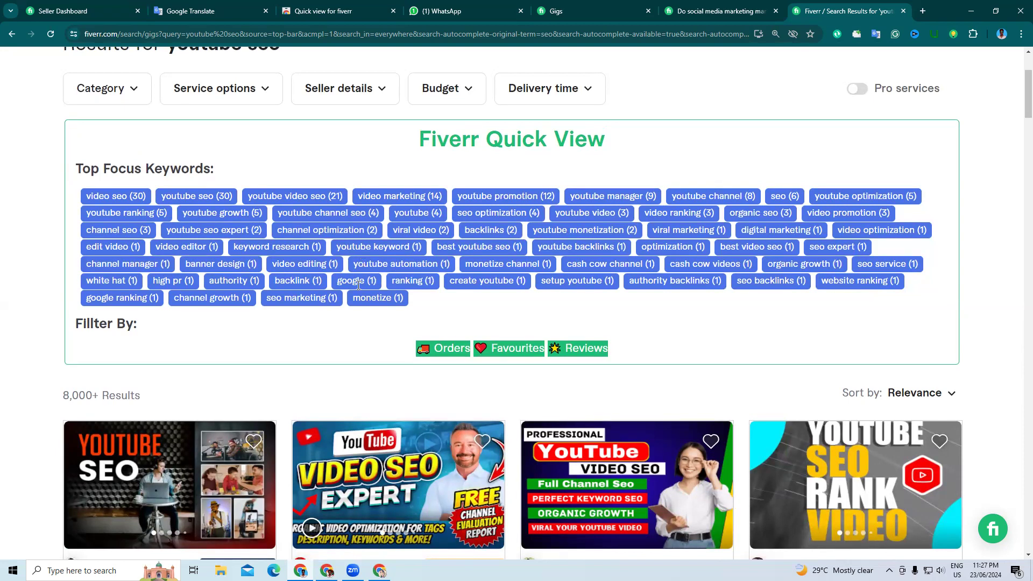
{"action": "scroll", "coordinate": [355, 285], "scroll_direction": "up", "scroll_amount": 1}
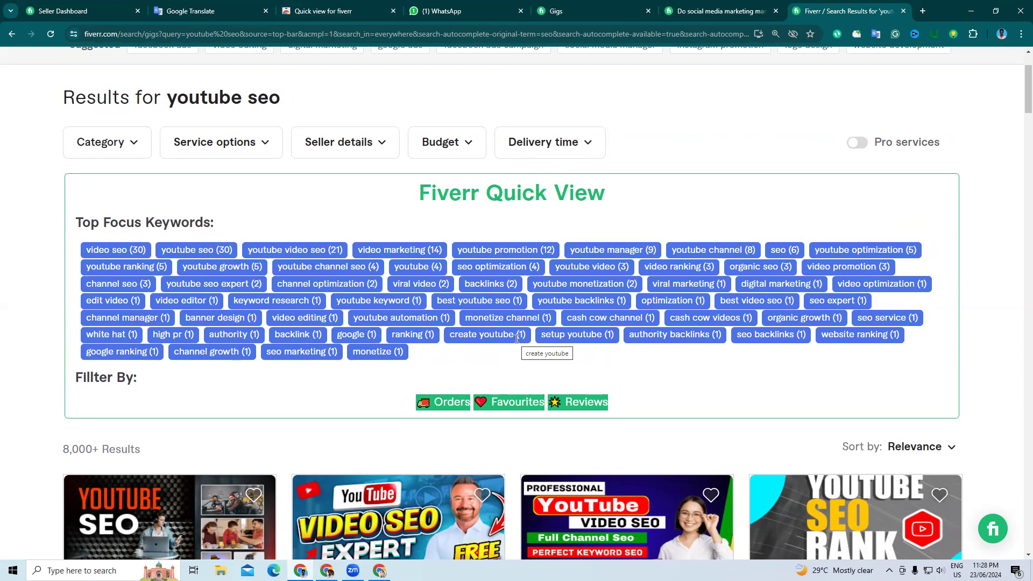
- Replace the search query with "fac" and choose the suggested query "facebook ads campaign"
{"action": "scroll", "coordinate": [518, 339], "scroll_direction": "up", "scroll_amount": 2}
{"action": "left_click", "coordinate": [350, 81]}
{"action": "key", "text": "ctrl+a"}
{"action": "key", "text": "BackSpace"}
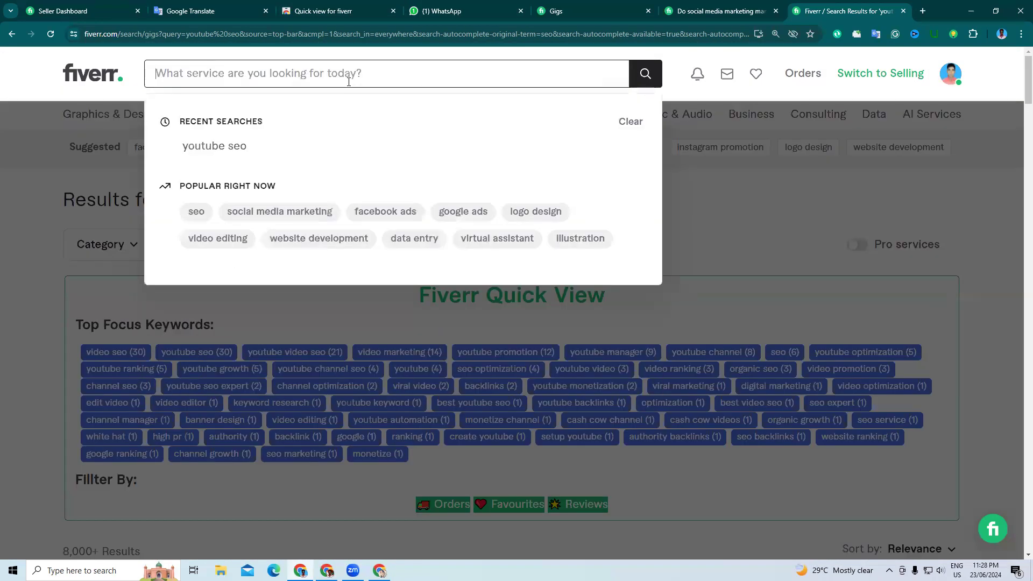
{"action": "type", "text": "fac"}
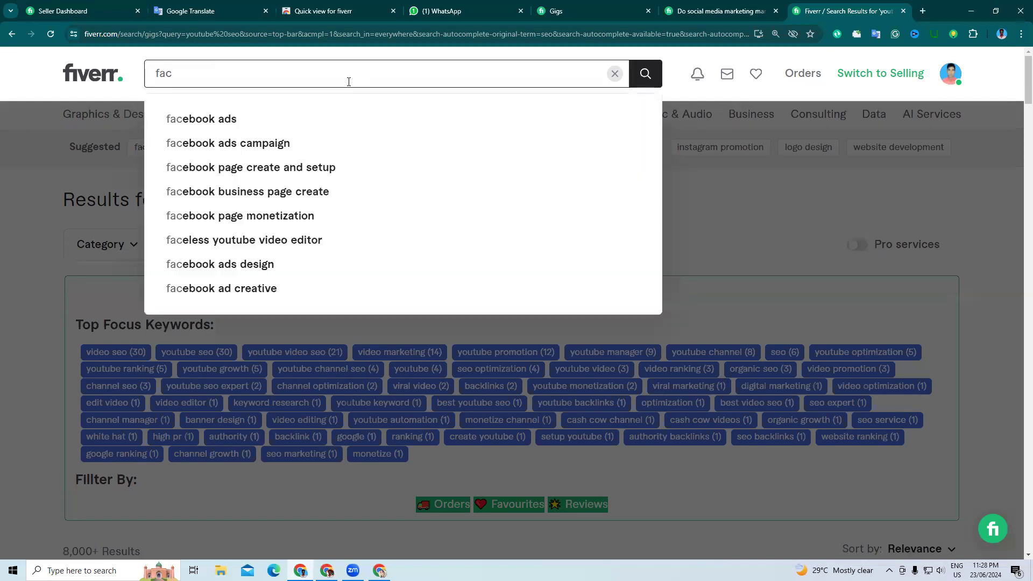
{"action": "left_click", "coordinate": [358, 142]}
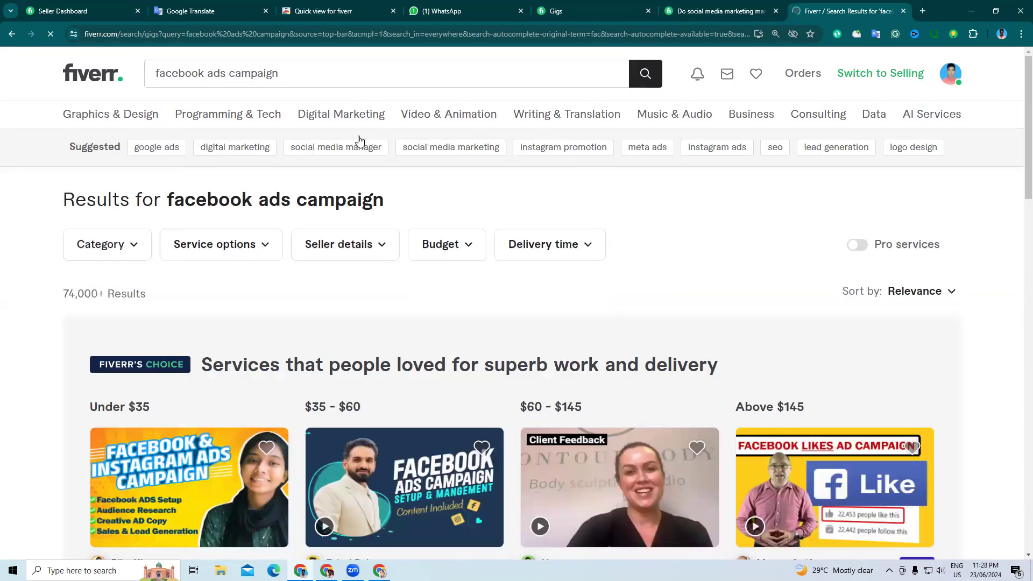
{"action": "left_click", "coordinate": [953, 36]}
{"action": "scroll", "coordinate": [899, 237], "scroll_direction": "down", "scroll_amount": 5}
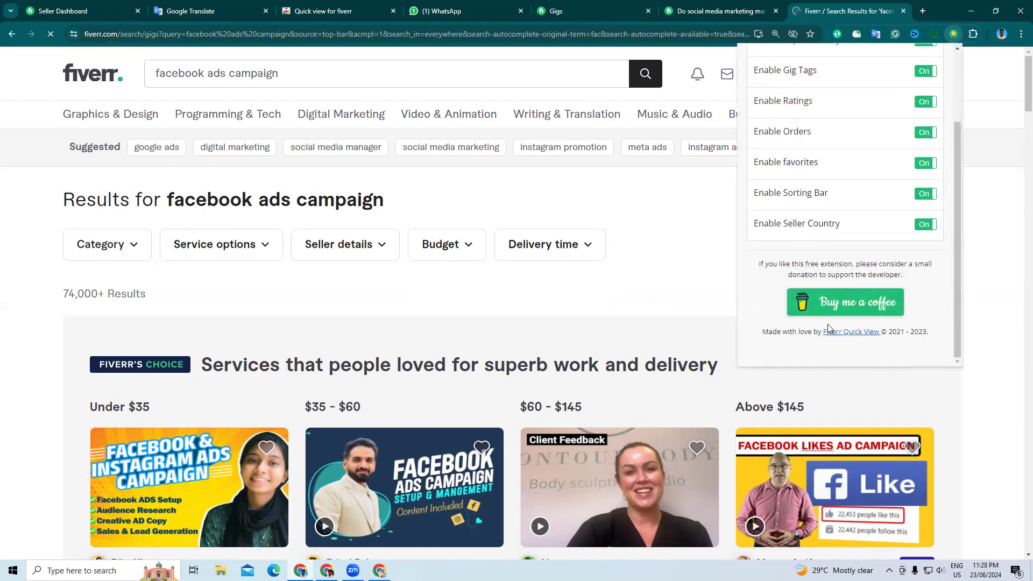
{"action": "left_click", "coordinate": [829, 309]}
{"action": "left_click", "coordinate": [701, 7]}
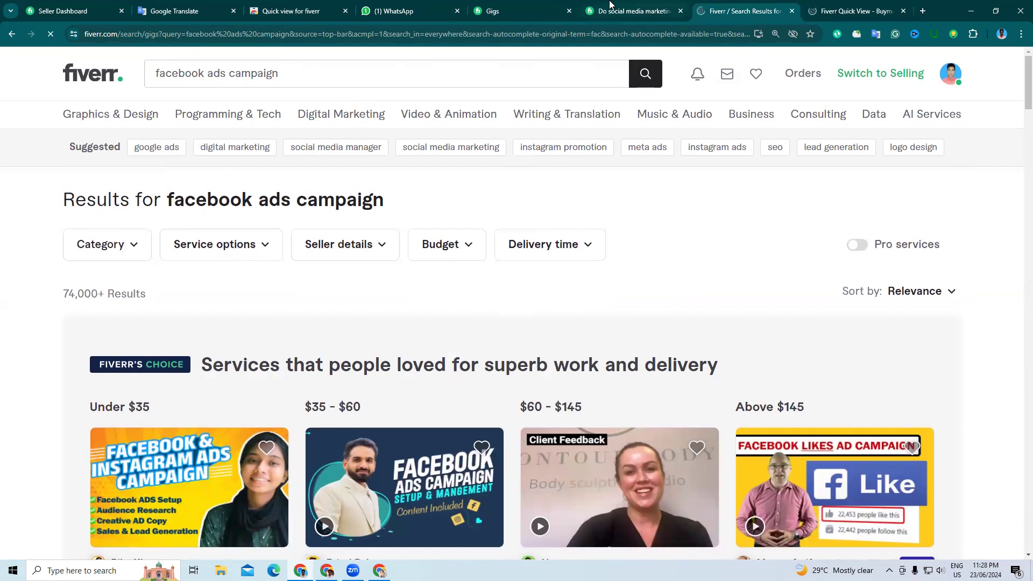
- Close the WhatsApp, Gigs and Fiverr Quick View donation pages and return to the facebook ads campaign search results
{"action": "left_click", "coordinate": [611, 6]}
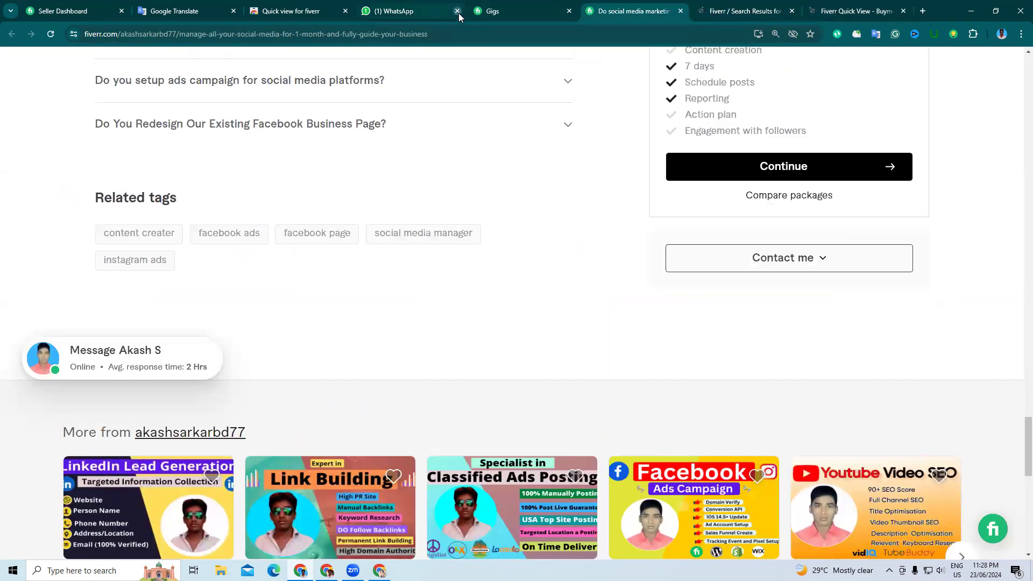
{"action": "left_click", "coordinate": [457, 12]}
{"action": "left_click", "coordinate": [457, 11]}
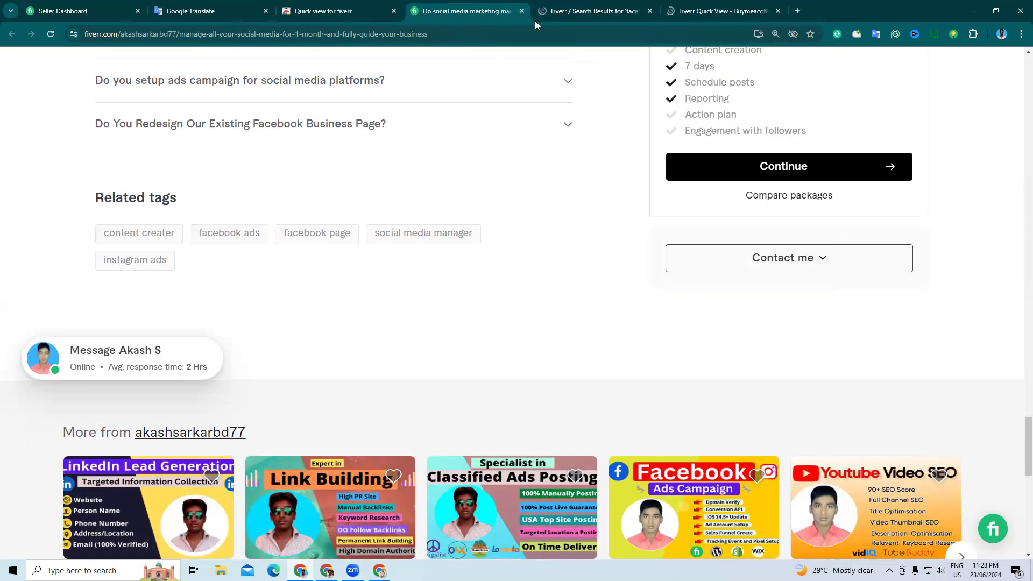
{"action": "left_click", "coordinate": [586, 11]}
{"action": "scroll", "coordinate": [675, 327], "scroll_direction": "down", "scroll_amount": 3}
{"action": "scroll", "coordinate": [670, 327], "scroll_direction": "up", "scroll_amount": 3}
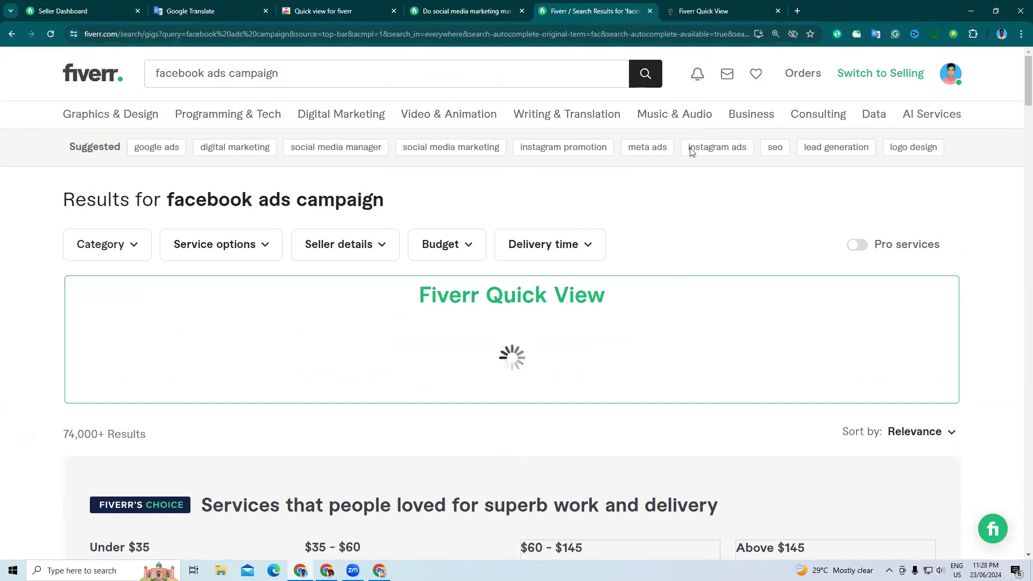
{"action": "left_click", "coordinate": [778, 12]}
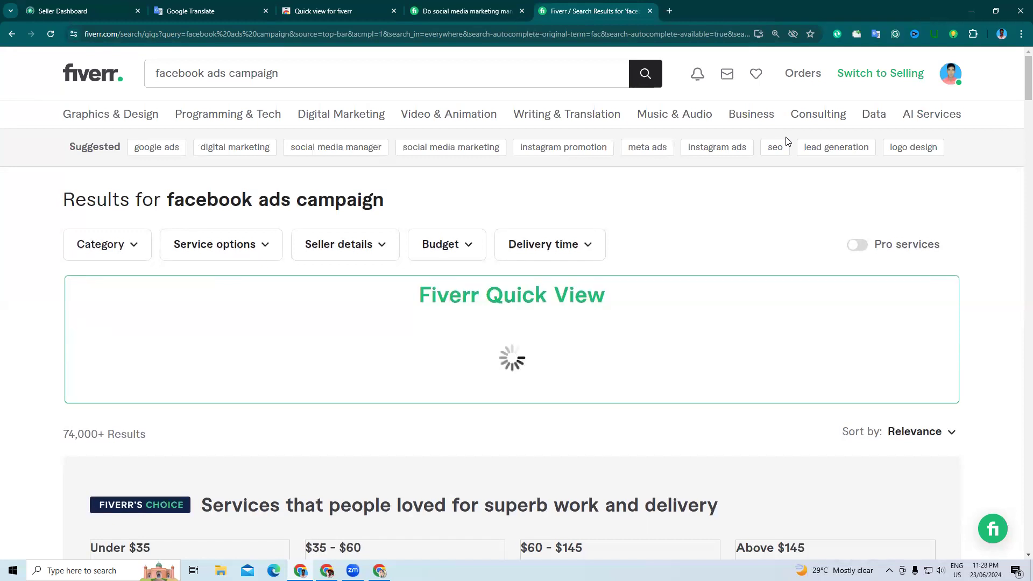
- Examine the Top Focus Keywords for the facebook ads campaign results, including the keyword "facebook ad campaign"
{"action": "scroll", "coordinate": [711, 258], "scroll_direction": "down", "scroll_amount": 4}
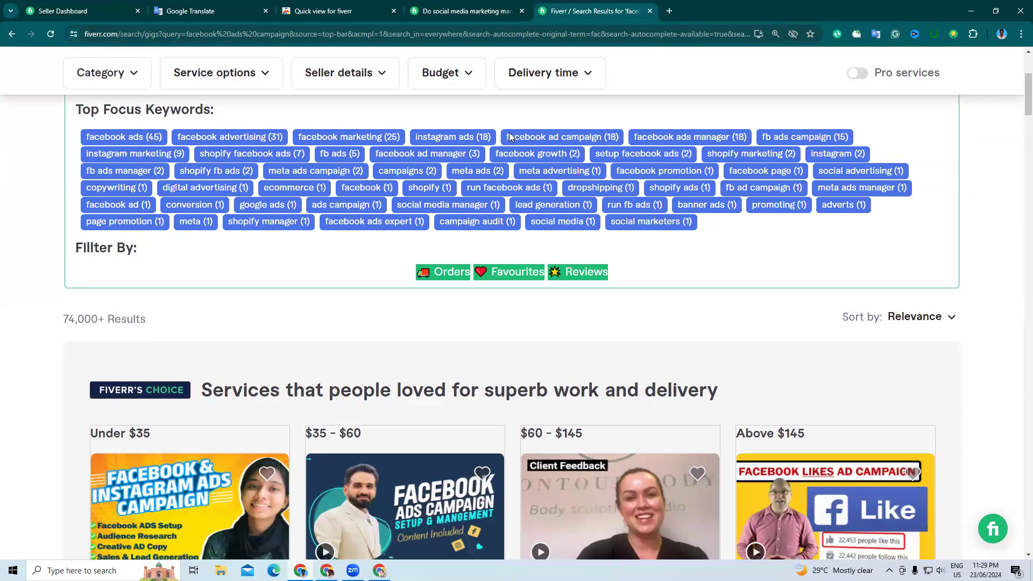
{"action": "left_click_drag", "start_coordinate": [507, 138], "coordinate": [602, 139]}
{"action": "left_click", "coordinate": [323, 259]}
{"action": "scroll", "coordinate": [371, 309], "scroll_direction": "up", "scroll_amount": 3}
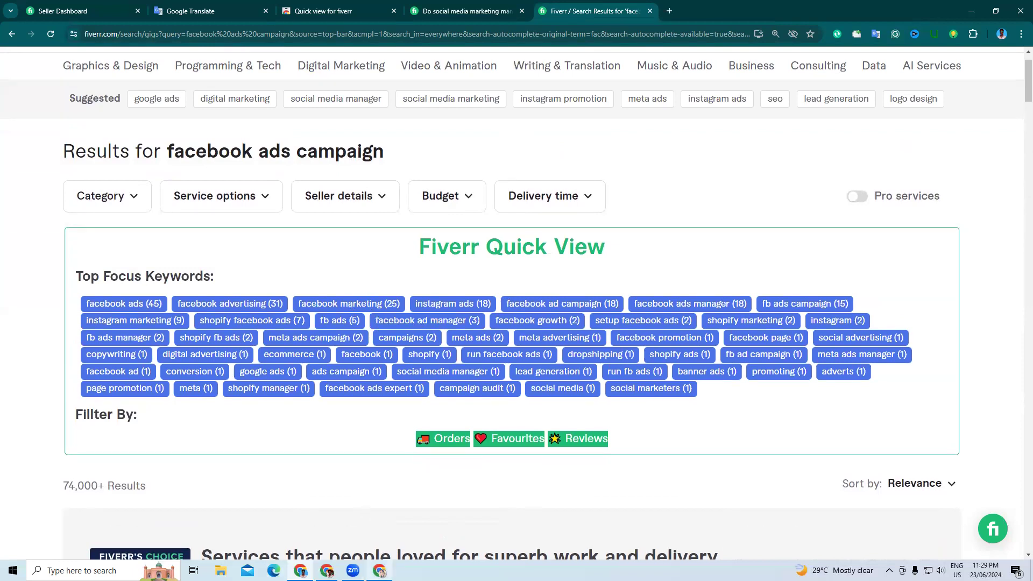
- Switch to the other Chrome profile, open the bookmarked Upwork Job Proposal document and delete all of its text
{"action": "left_click", "coordinate": [379, 571]}
{"action": "left_click", "coordinate": [327, 570]}
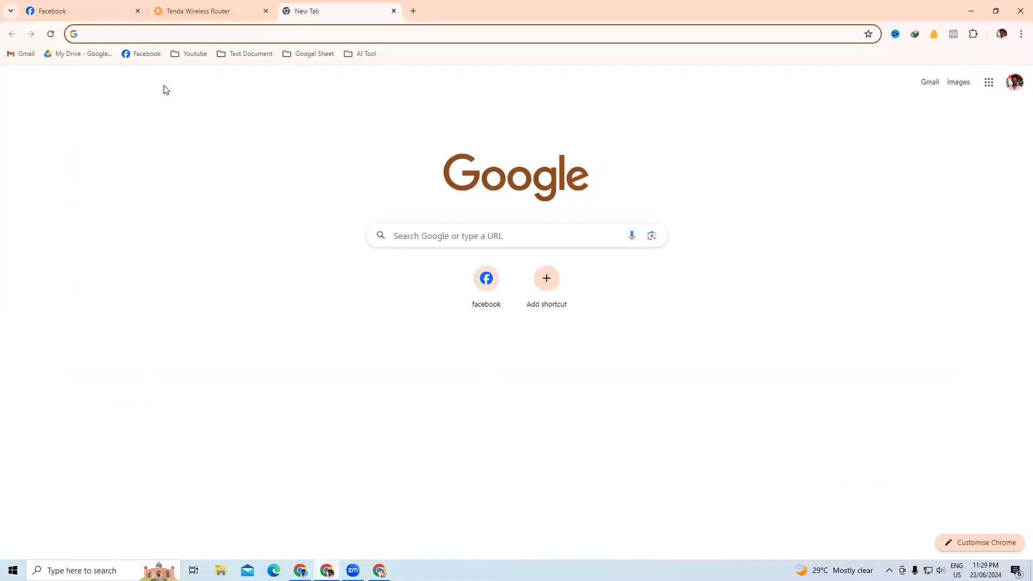
{"action": "left_click", "coordinate": [255, 53]}
{"action": "left_click", "coordinate": [256, 54]}
{"action": "left_click", "coordinate": [268, 75]}
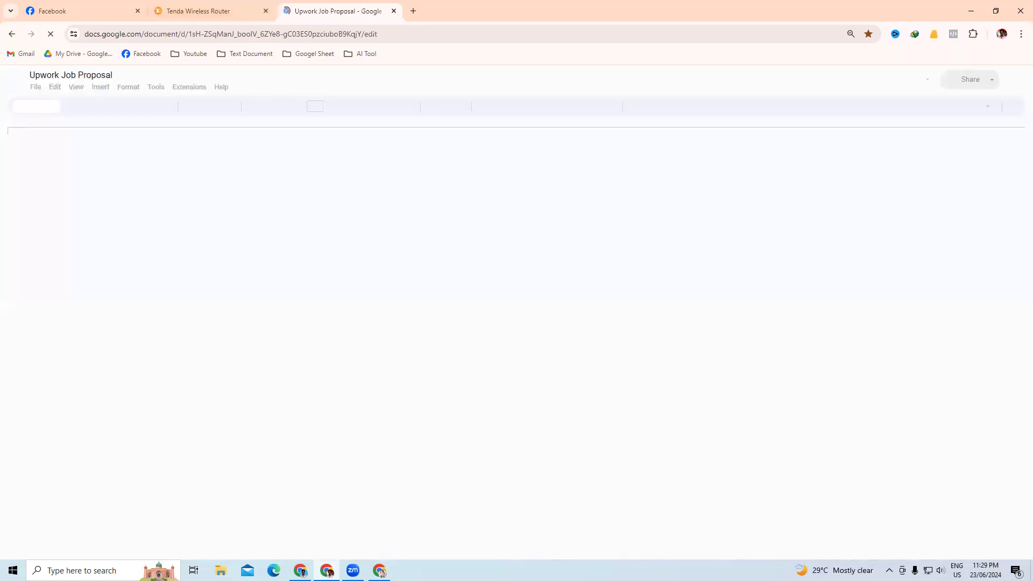
{"action": "key", "text": "ctrl+a"}
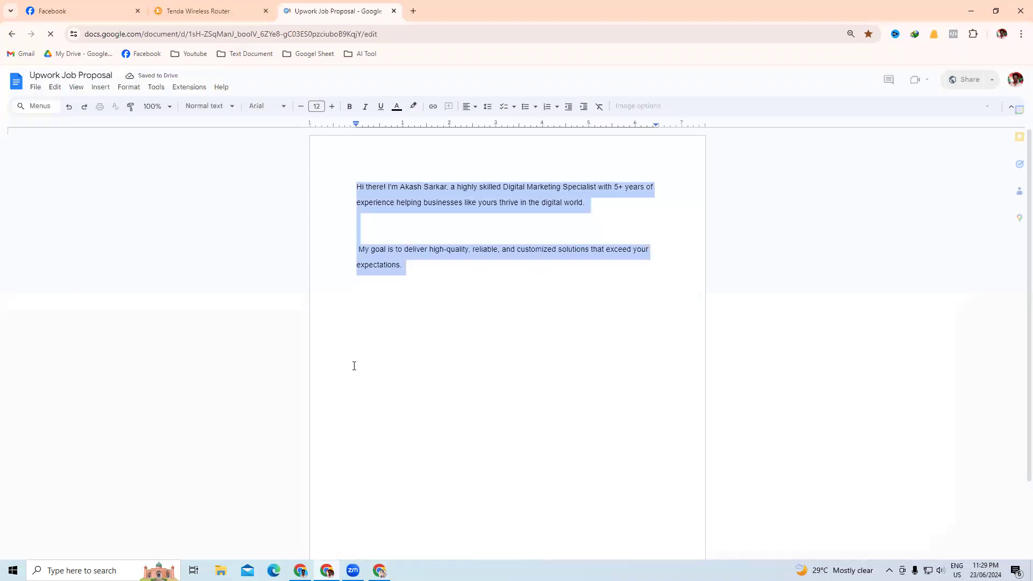
{"action": "key", "text": "BackSpace"}
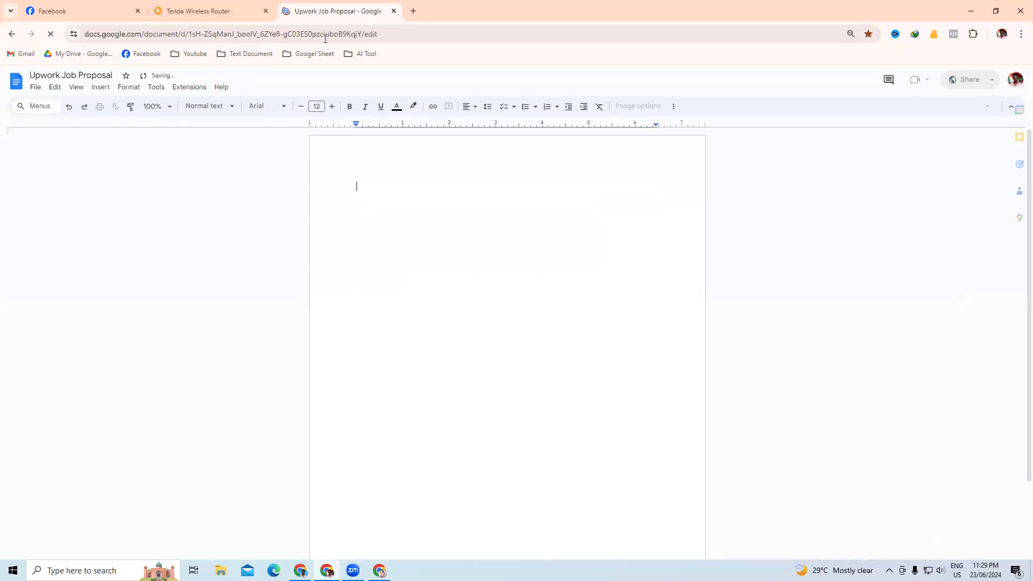
- Copy the keyword "facebook ads", without its count, from the Top Focus Keywords on the Fiverr results page
{"action": "left_click", "coordinate": [380, 571]}
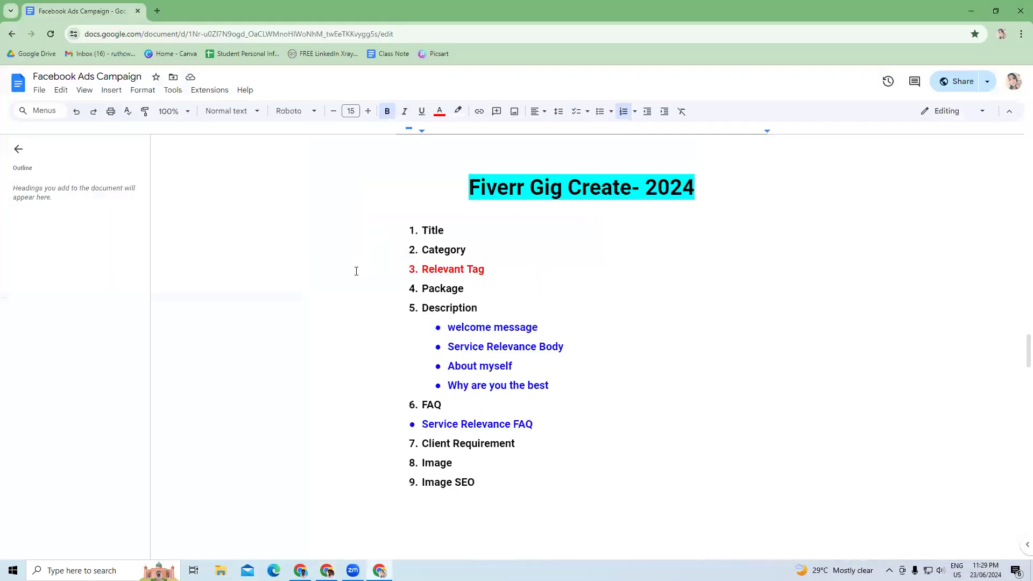
{"action": "left_click", "coordinate": [327, 570]}
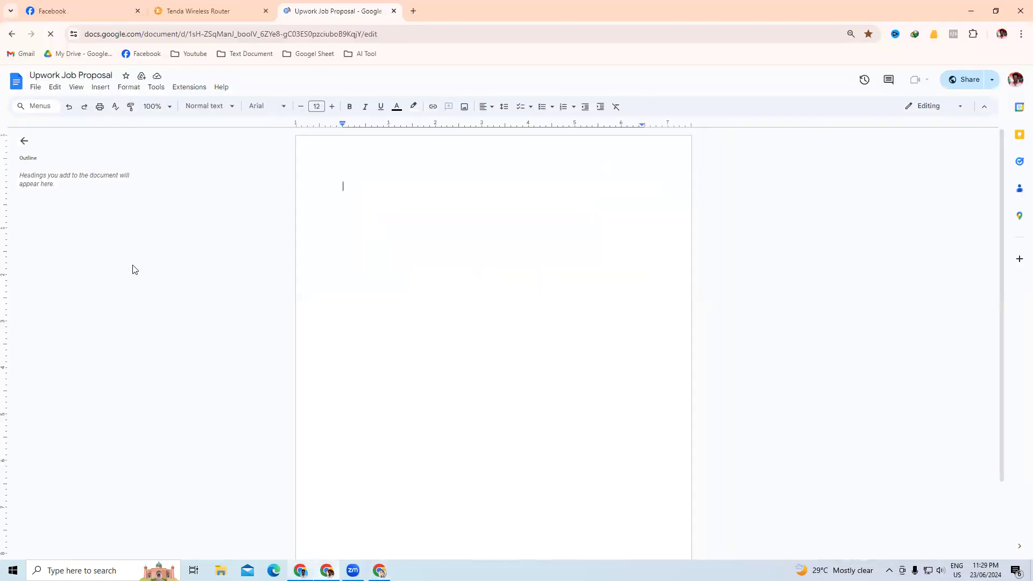
{"action": "key", "text": "alt+Tab"}
{"action": "left_click_drag", "start_coordinate": [81, 303], "coordinate": [156, 307]}
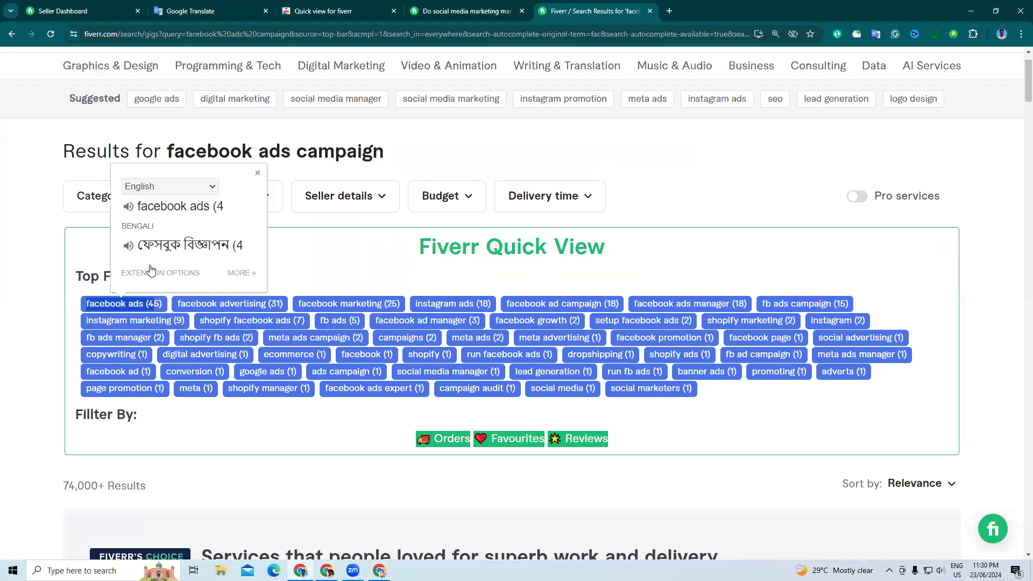
{"action": "left_click", "coordinate": [173, 205]}
{"action": "left_click_drag", "start_coordinate": [211, 206], "coordinate": [136, 207]}
{"action": "key", "text": "ctrl+c"}
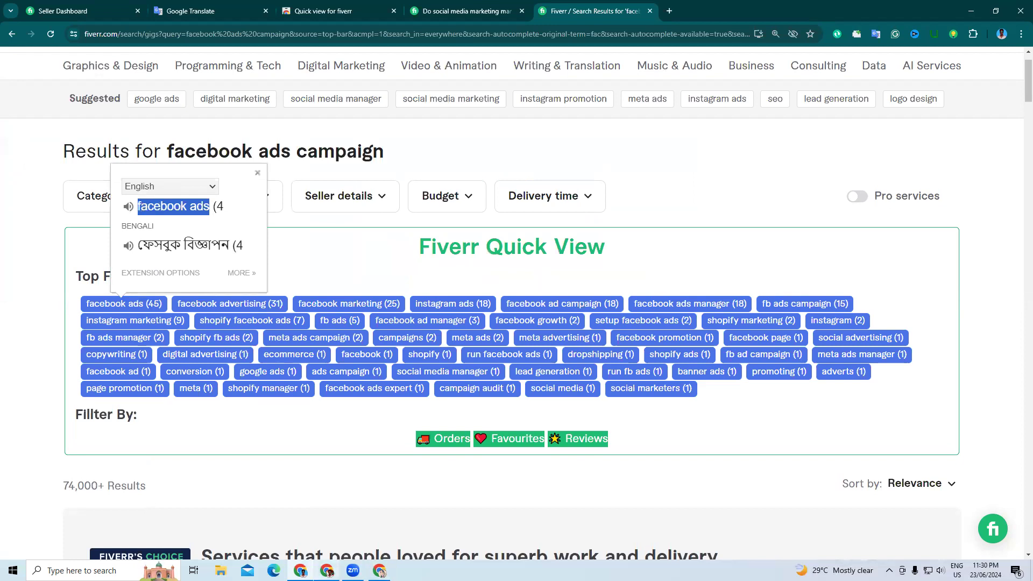
- Paste "facebook ads" into the empty Upwork Job Proposal document and start a new line below it
{"action": "key", "text": "alt+Tab"}
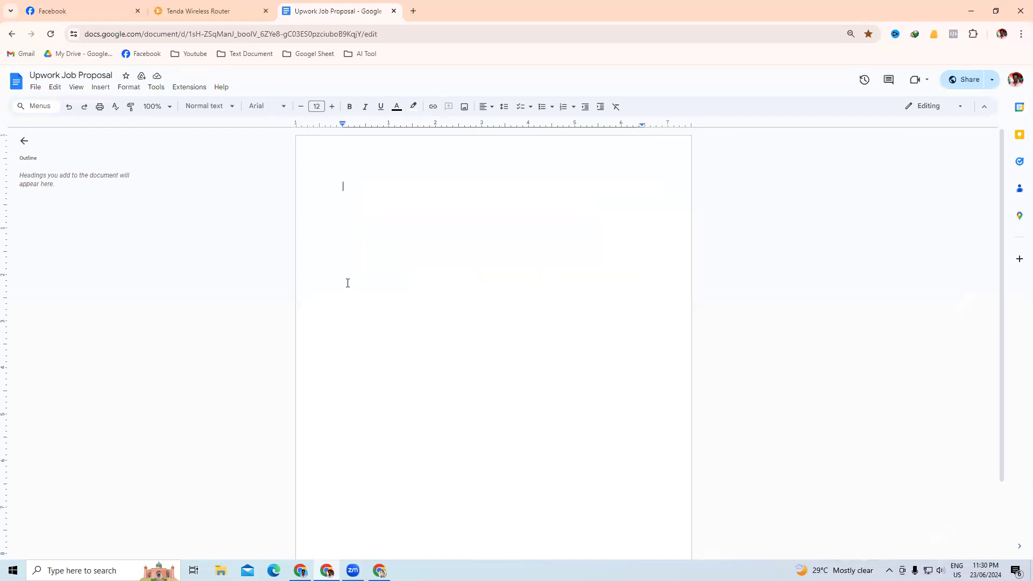
{"action": "right_click", "coordinate": [364, 183]}
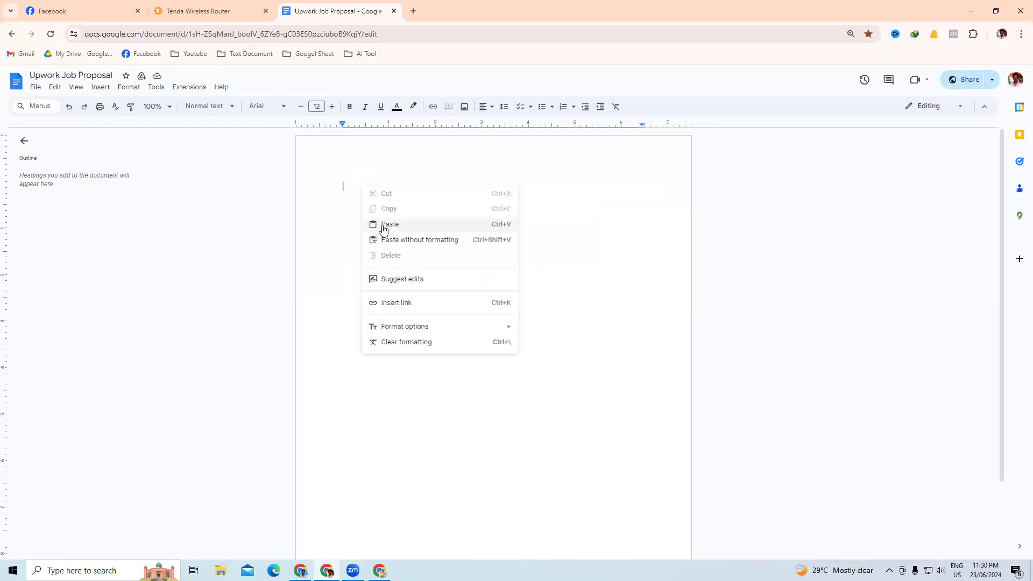
{"action": "left_click", "coordinate": [383, 224]}
{"action": "key", "text": "Return"}
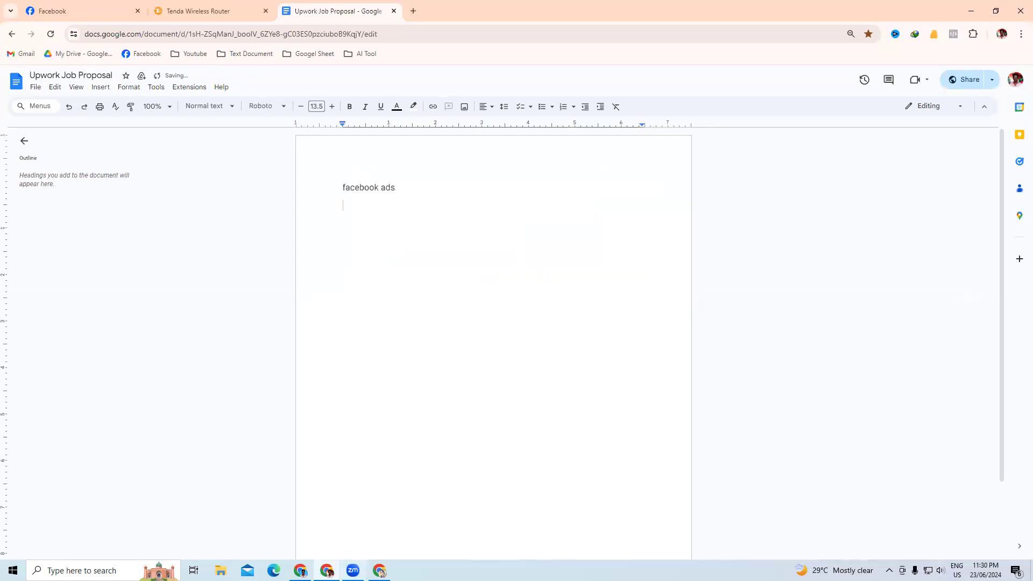
- Copy the keyword "facebook ad campaign" from the Fiverr Top Focus Keywords and paste it on the document's second line
{"action": "key", "text": "alt+Tab"}
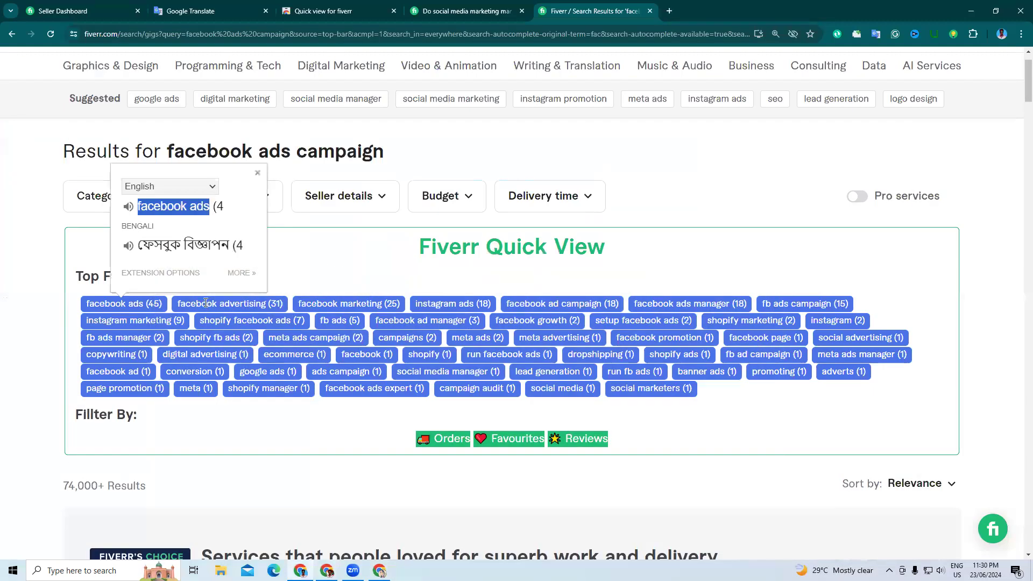
{"action": "left_click", "coordinate": [199, 307]}
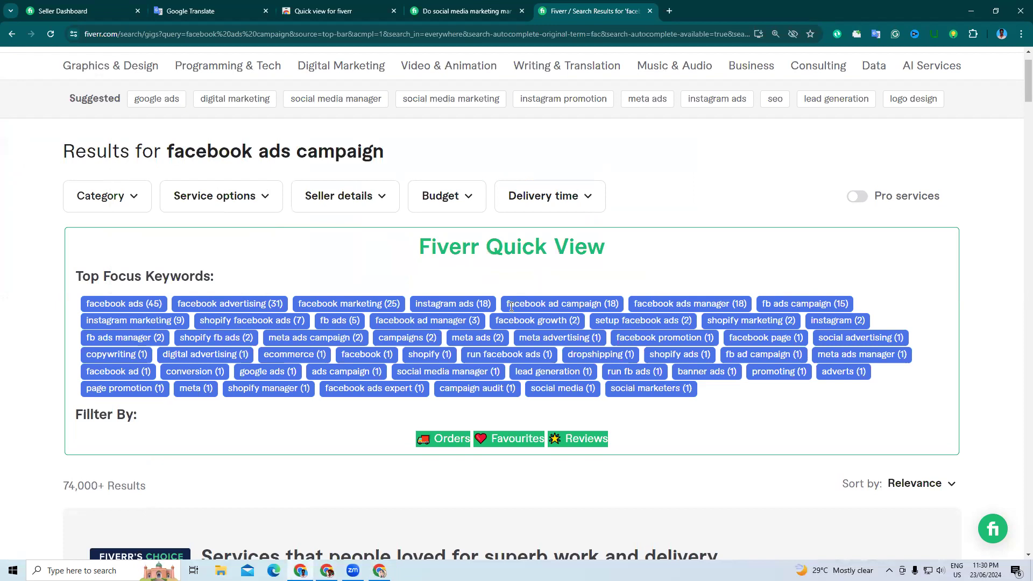
{"action": "left_click_drag", "start_coordinate": [504, 304], "coordinate": [601, 304]}
{"action": "right_click", "coordinate": [599, 306]}
{"action": "left_click", "coordinate": [630, 318]}
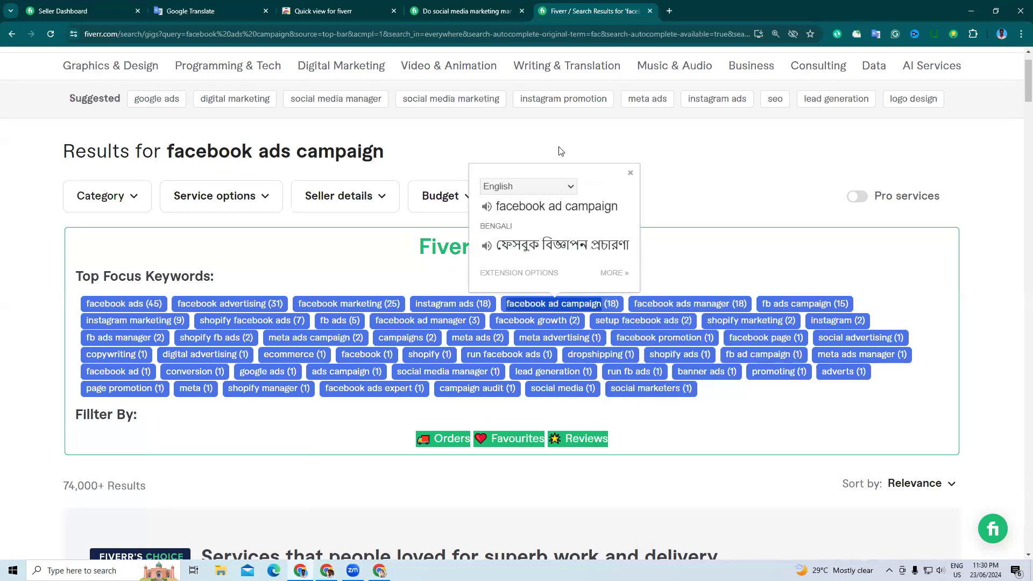
{"action": "key", "text": "alt+Tab"}
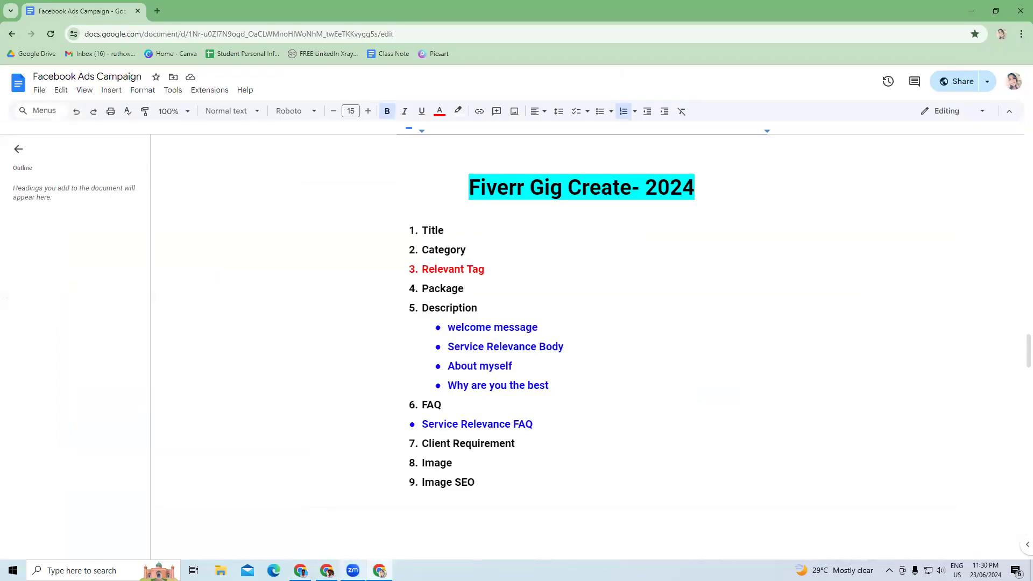
{"action": "key", "text": "alt+Tab"}
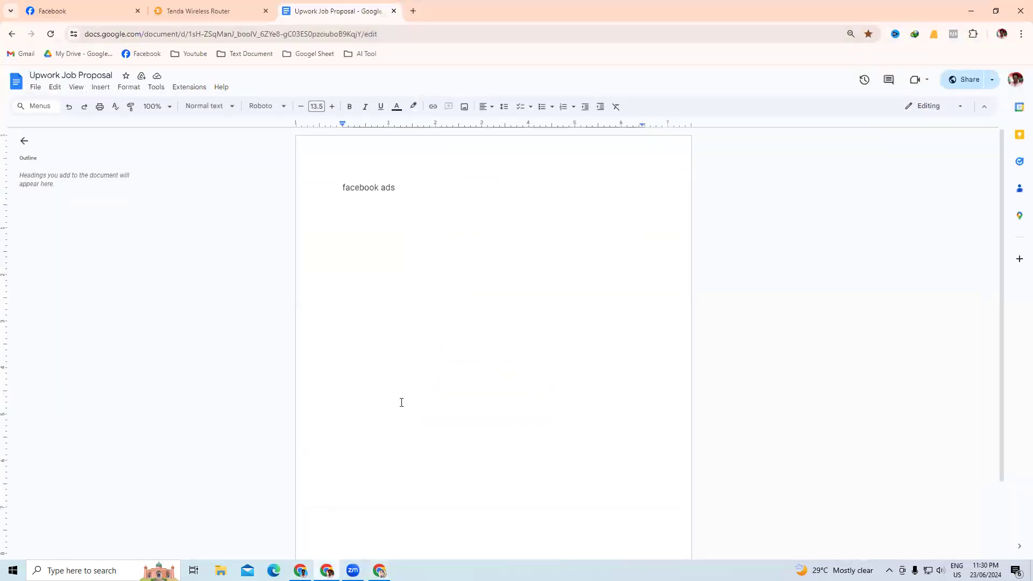
{"action": "key", "text": "ctrl+v"}
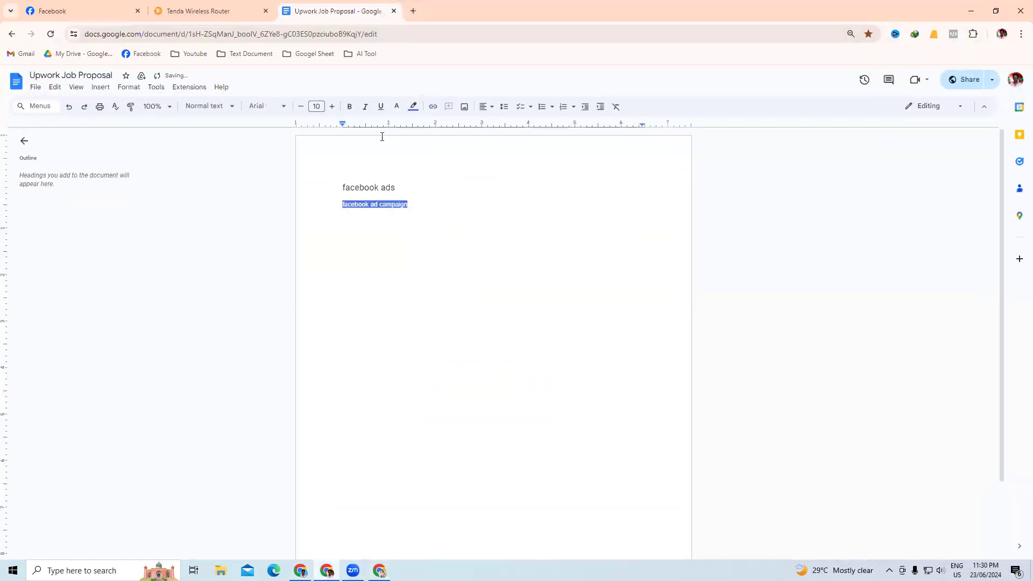
{"action": "triple_click", "coordinate": [418, 204]}
{"action": "left_click", "coordinate": [327, 34]}
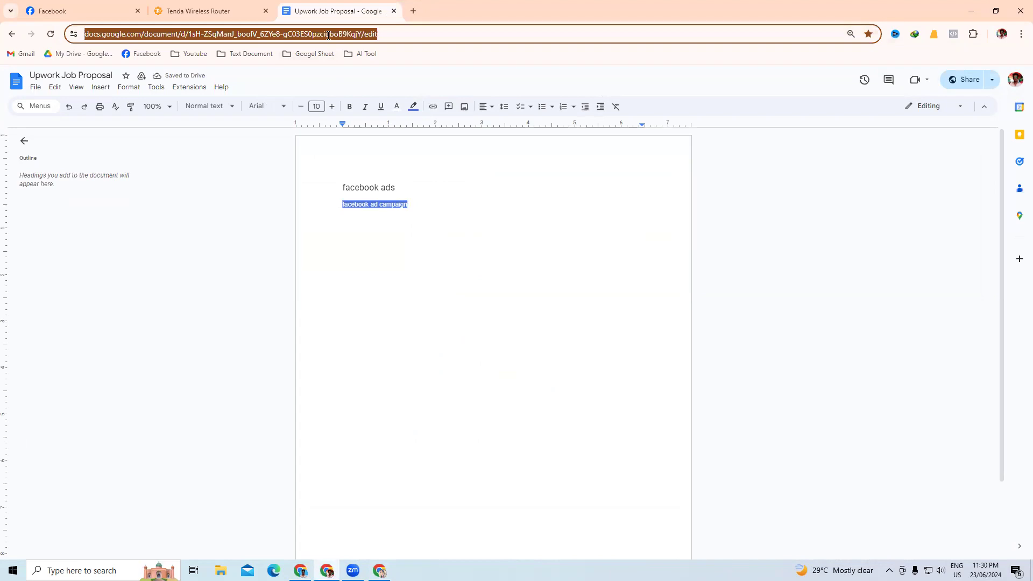
{"action": "key", "text": "ctrl+v"}
{"action": "key", "text": "ctrl+a"}
{"action": "key", "text": "BackSpace"}
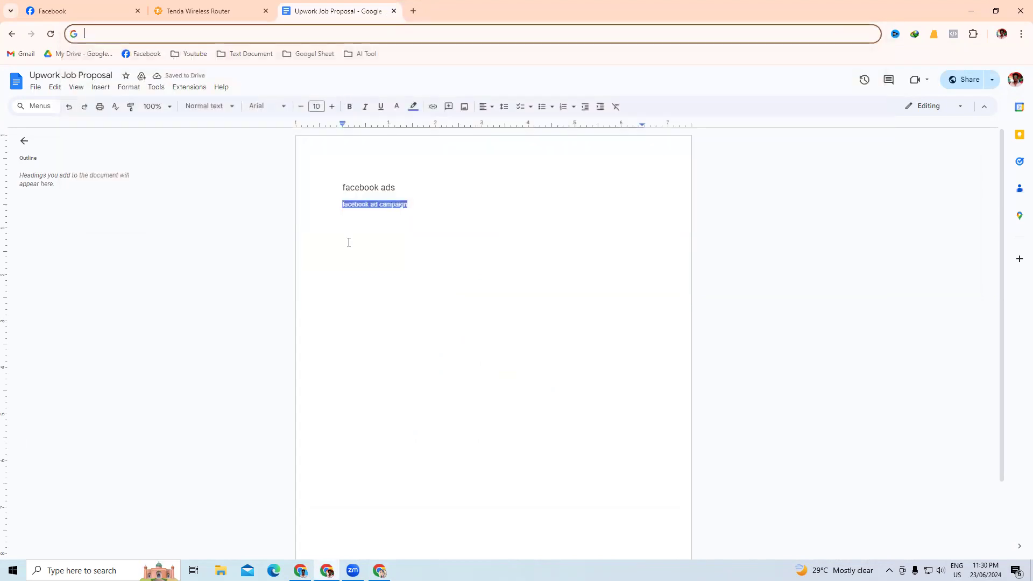
{"action": "triple_click", "coordinate": [362, 205]}
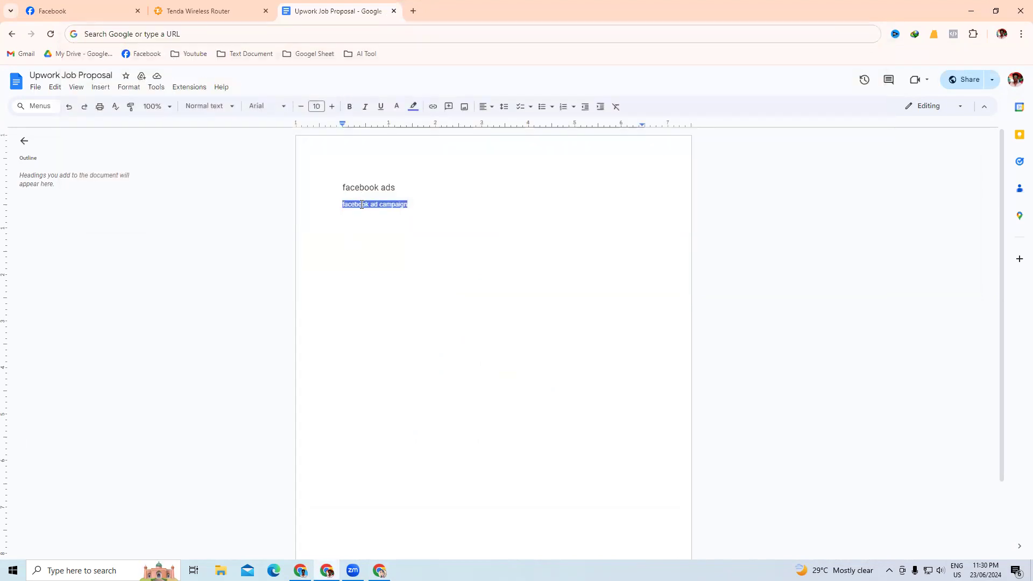
{"action": "key", "text": "ctrl+v"}
- Change the highlight of the pasted "facebook ad campaign" line to white
{"action": "left_click_drag", "start_coordinate": [420, 207], "coordinate": [335, 208]}
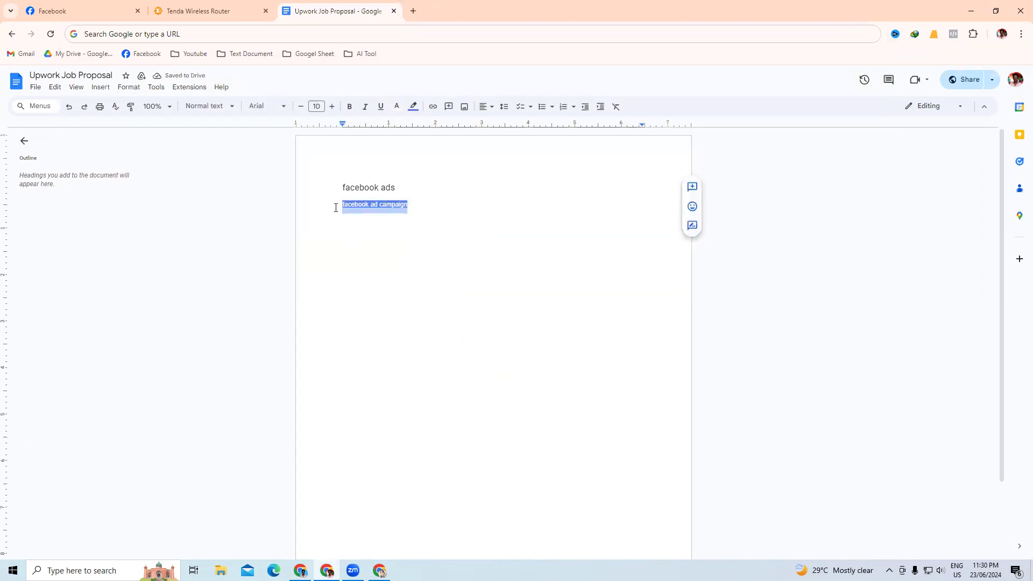
{"action": "left_click", "coordinate": [412, 107]}
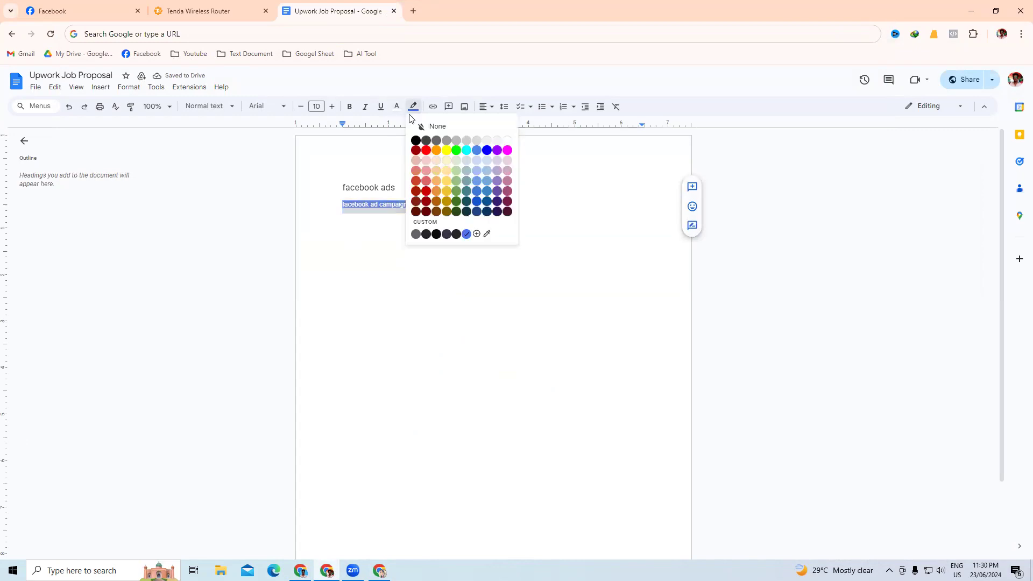
{"action": "left_click", "coordinate": [507, 141]}
{"action": "left_click", "coordinate": [420, 222]}
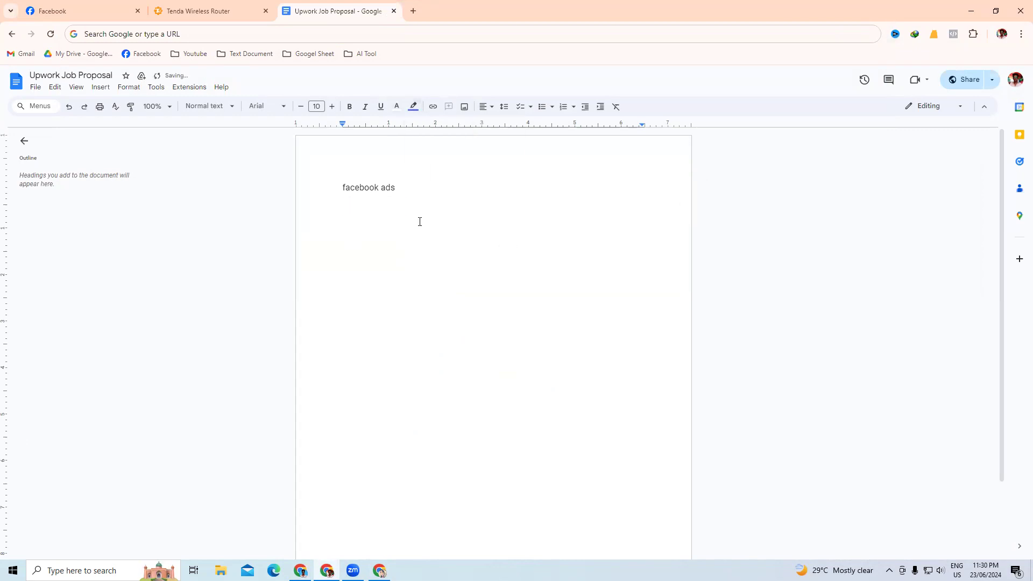
- Set the text colour of the "facebook ad campaign" line to black and add a new line after it
{"action": "left_click_drag", "start_coordinate": [414, 199], "coordinate": [334, 224]}
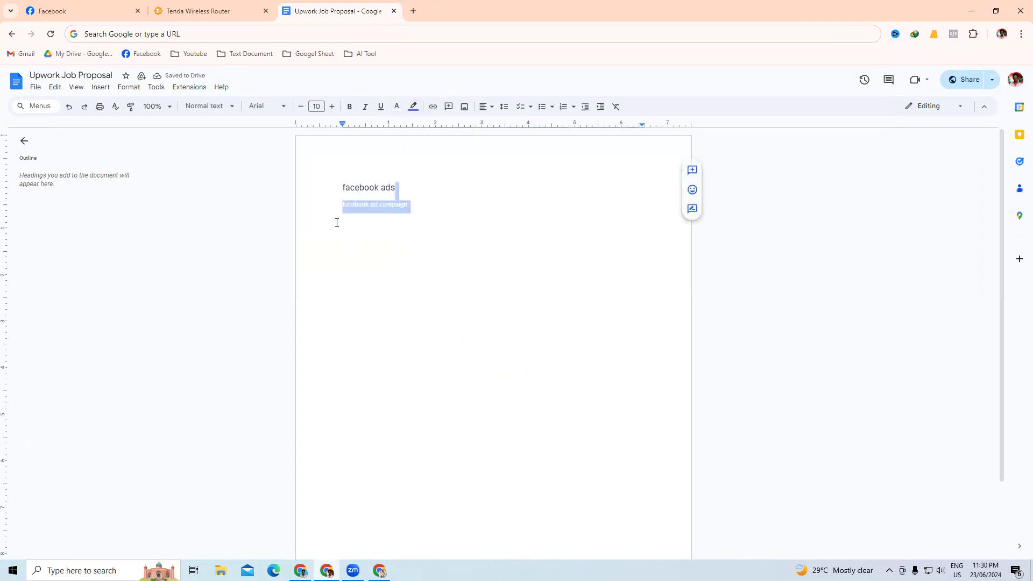
{"action": "left_click", "coordinate": [396, 106]}
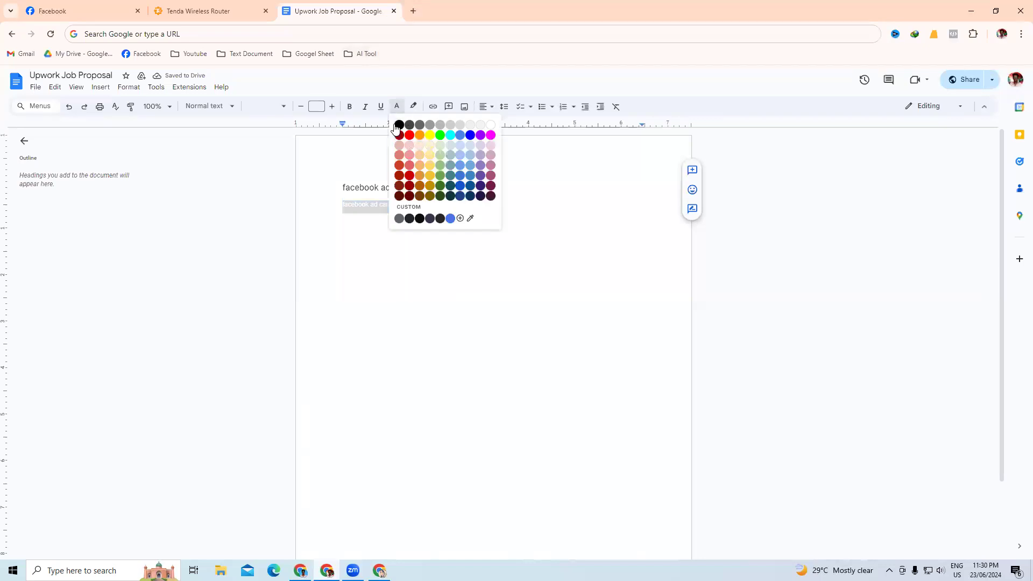
{"action": "left_click", "coordinate": [397, 127]}
{"action": "left_click", "coordinate": [433, 210]}
{"action": "key", "text": "Return"}
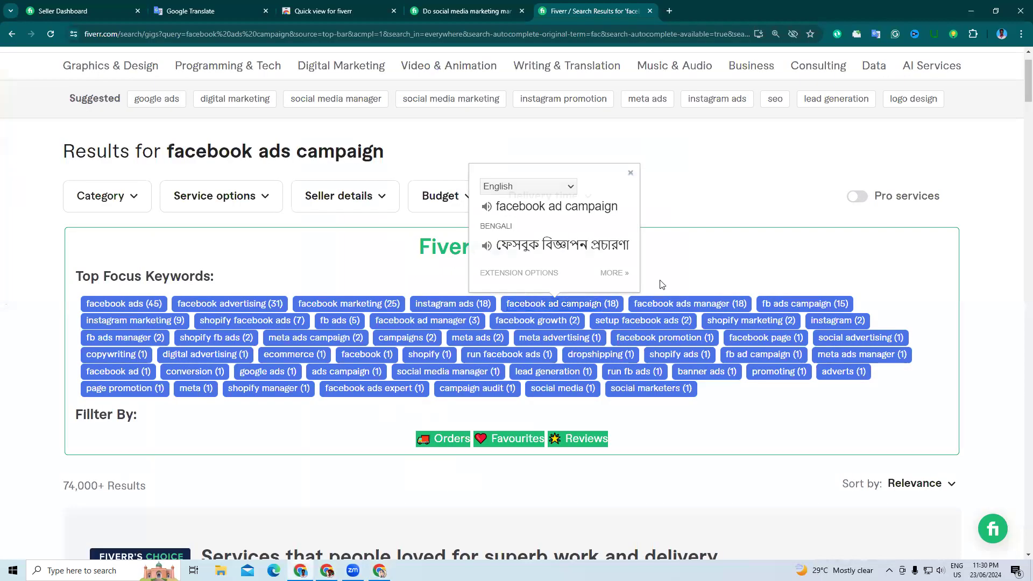
- Copy "facebook ads manager" from the Fiverr Top Focus Keywords and paste it on the third line of the Upwork Job Proposal document
{"action": "left_click", "coordinate": [659, 317]}
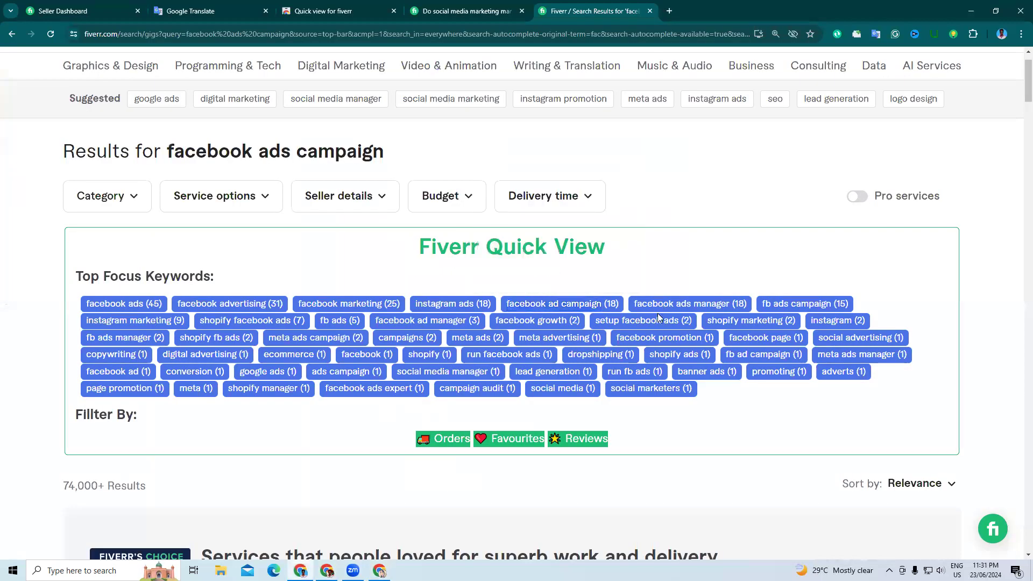
{"action": "left_click_drag", "start_coordinate": [632, 304], "coordinate": [731, 314]}
{"action": "key", "text": "ctrl+c"}
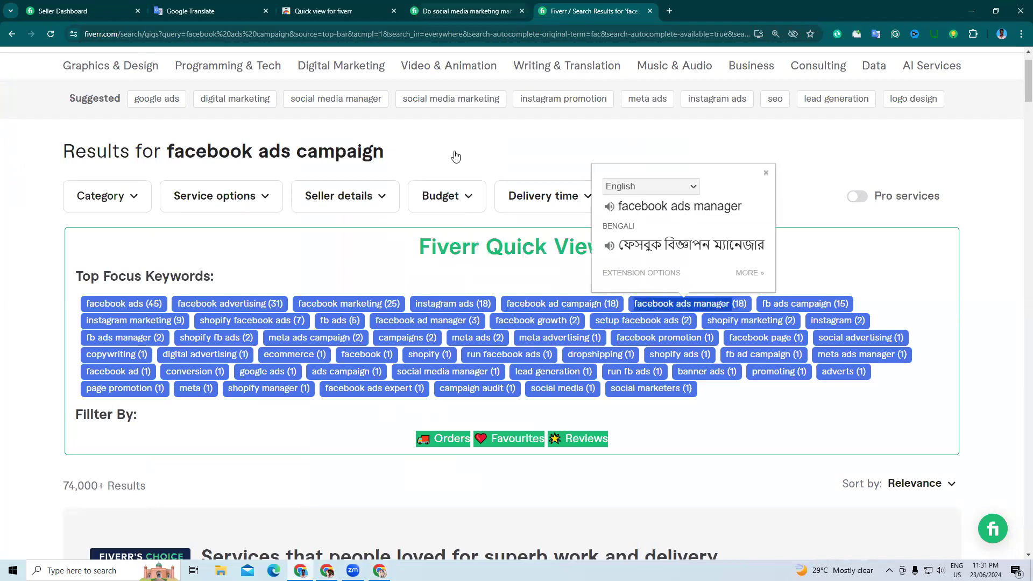
{"action": "key", "text": "alt+Tab"}
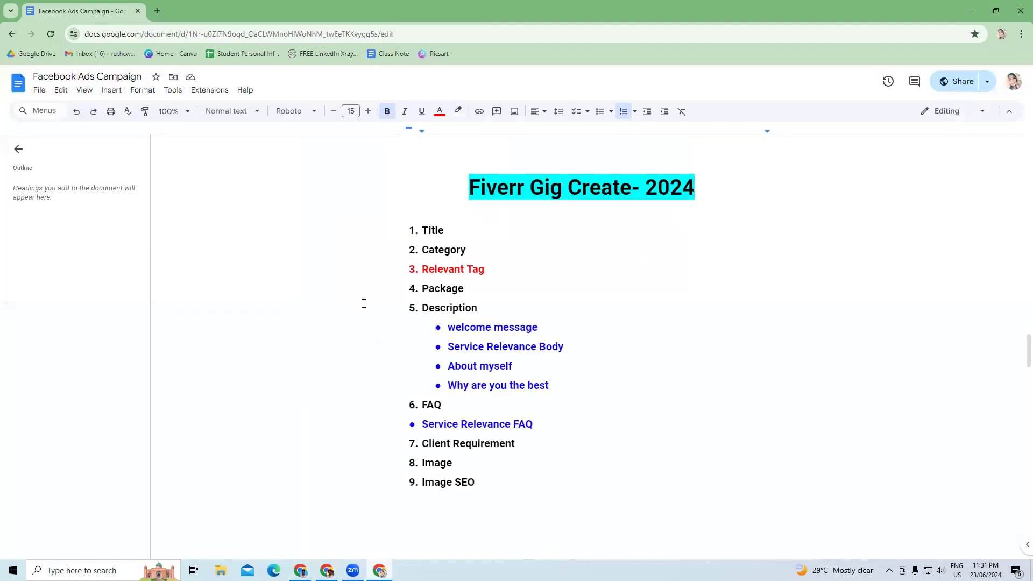
{"action": "key", "text": "alt+Tab"}
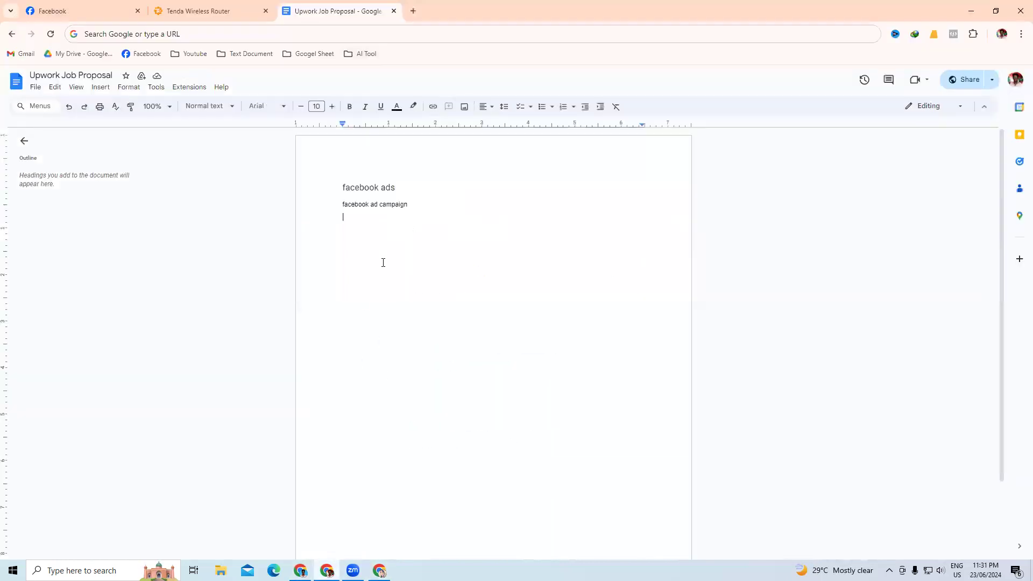
{"action": "key", "text": "ctrl+v"}
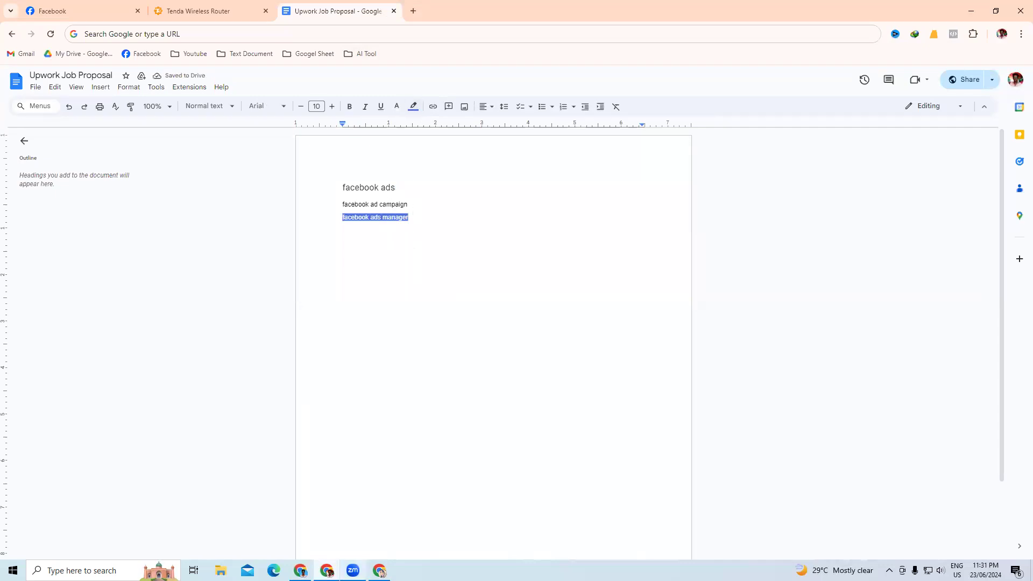
- Copy the keyword "campaigns" from the Fiverr Top Focus Keywords and paste it below "facebook ads manager" in the Upwork Job Proposal document
{"action": "key", "text": "alt+Tab"}
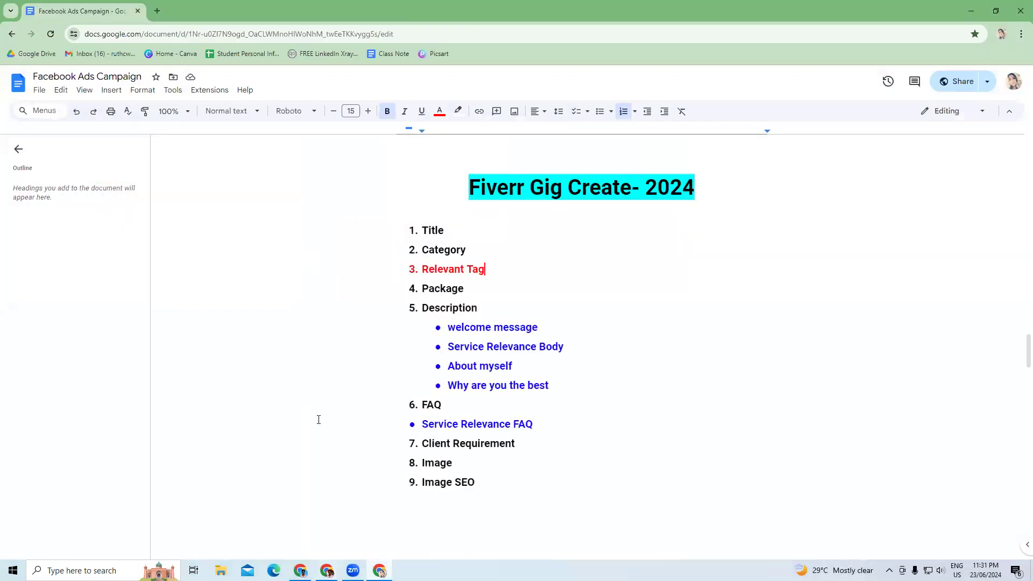
{"action": "key", "text": "alt+Tab"}
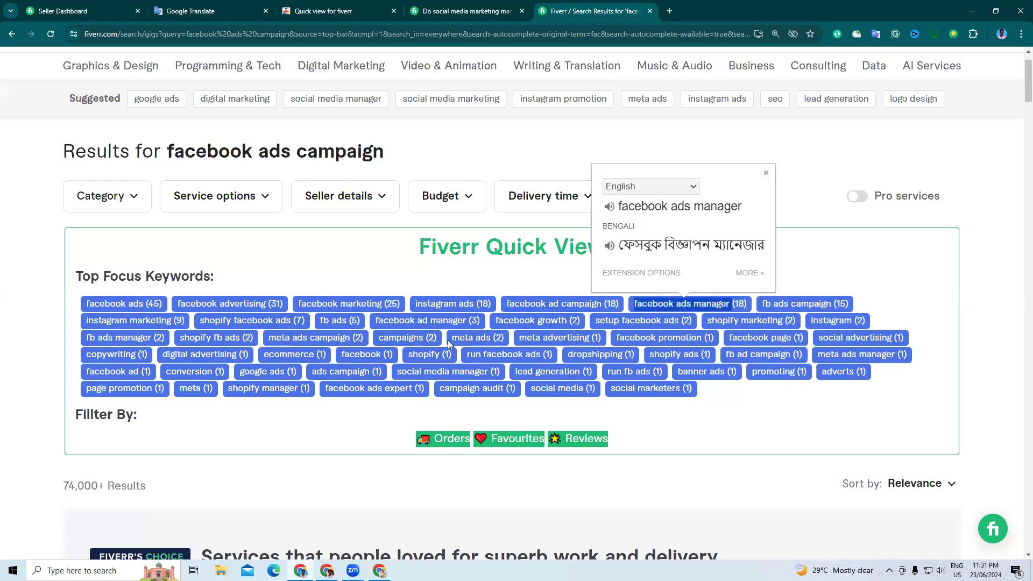
{"action": "left_click_drag", "start_coordinate": [378, 338], "coordinate": [424, 337]}
{"action": "right_click", "coordinate": [424, 339]}
{"action": "left_click", "coordinate": [472, 349]}
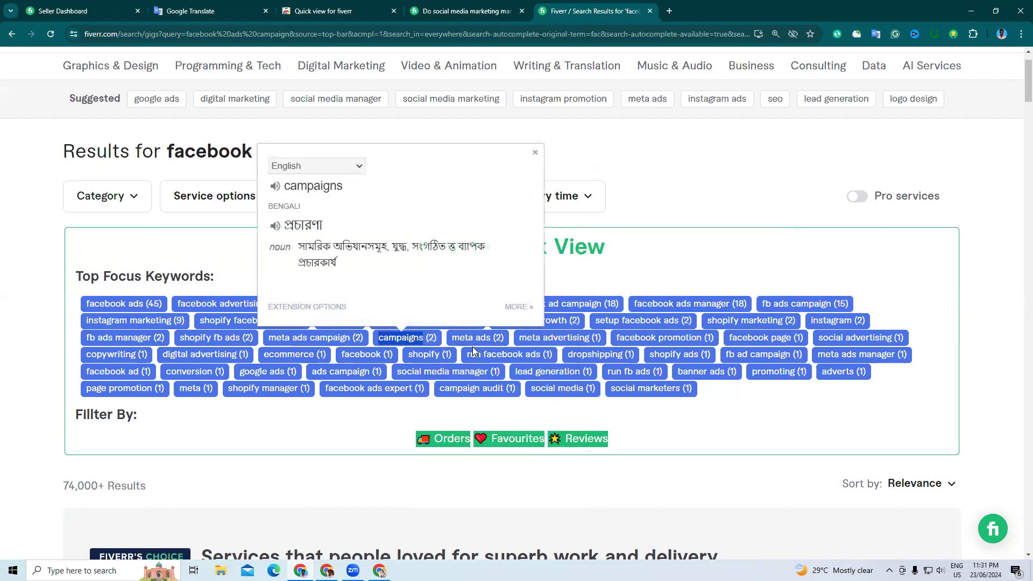
{"action": "key", "text": "alt+Tab"}
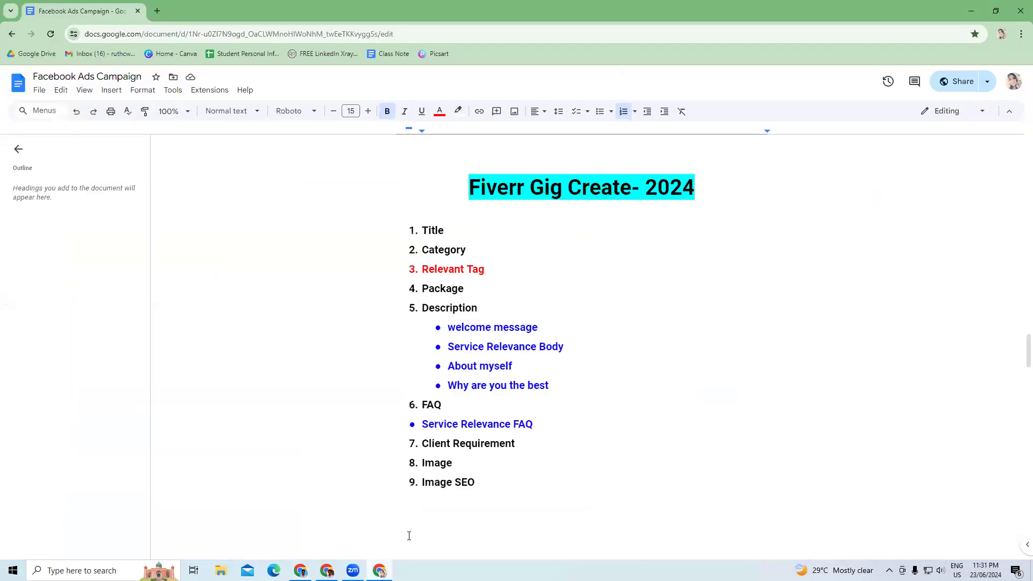
{"action": "key", "text": "alt+Tab"}
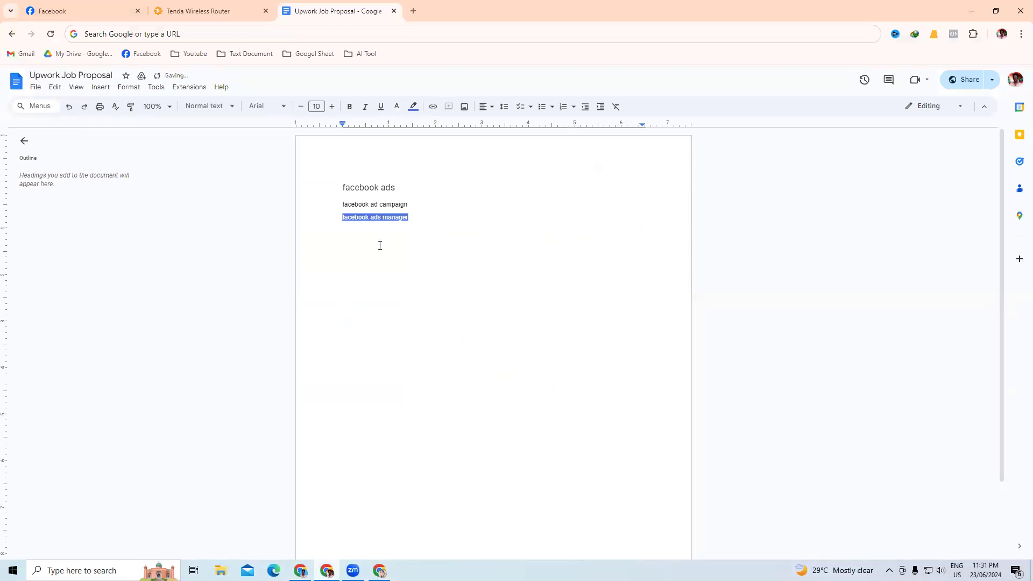
{"action": "double_click", "coordinate": [359, 231]}
{"action": "key", "text": "ctrl+v"}
- Set the text colour of all the keyword lines to black and their highlight to white
{"action": "key", "text": "ctrl+a"}
{"action": "left_click", "coordinate": [399, 106]}
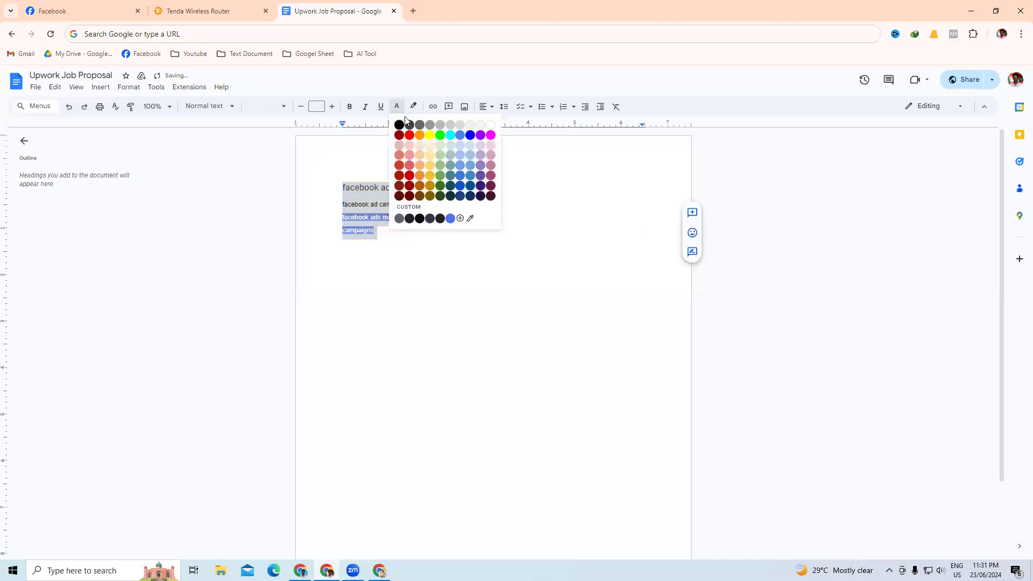
{"action": "left_click", "coordinate": [401, 127]}
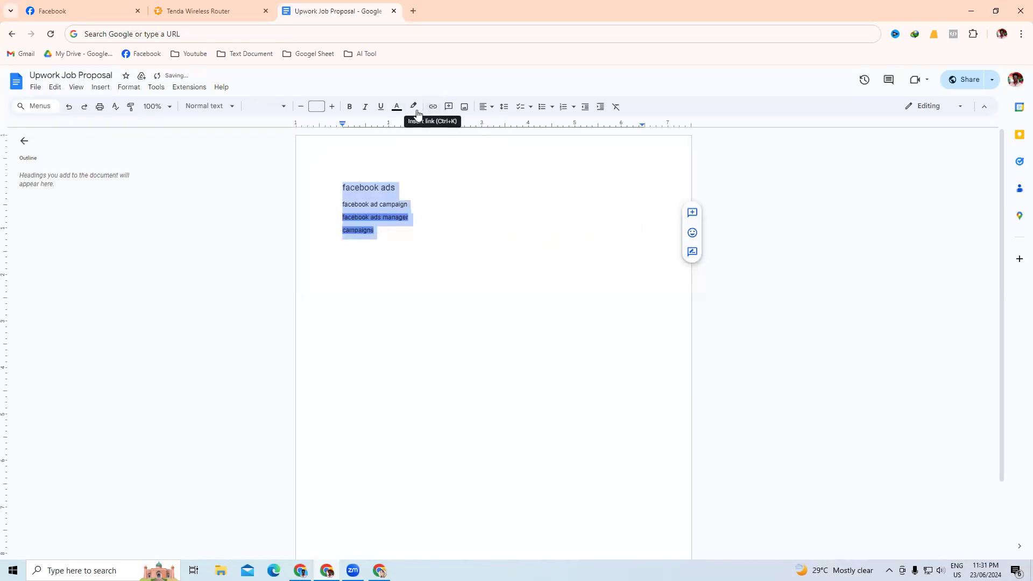
{"action": "left_click", "coordinate": [413, 106]}
{"action": "left_click", "coordinate": [508, 142]}
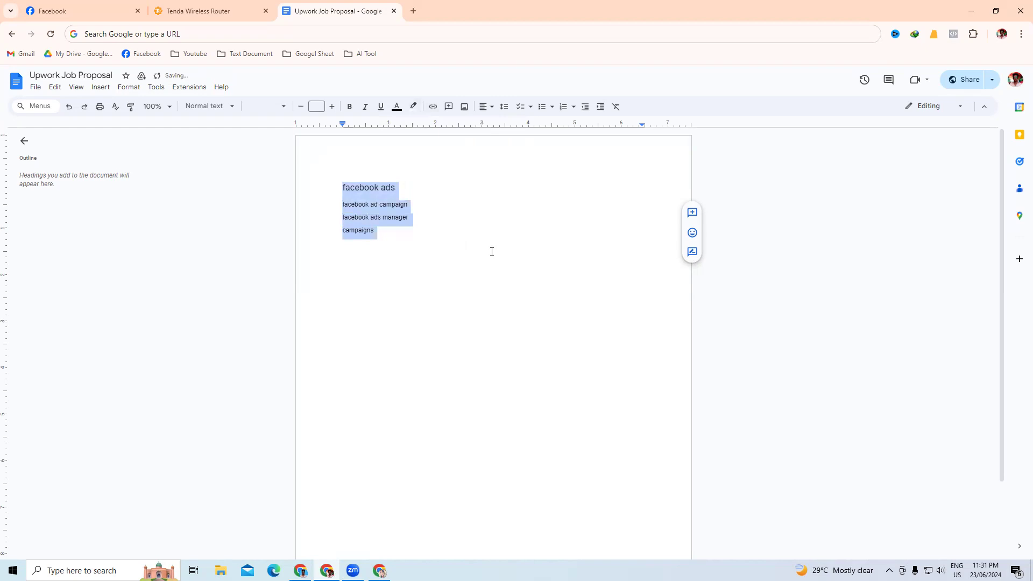
- Set the font size of all the keyword lines to 12 and make them bold
{"action": "left_click", "coordinate": [479, 264]}
{"action": "key", "text": "ctrl+a"}
{"action": "left_click", "coordinate": [314, 107]}
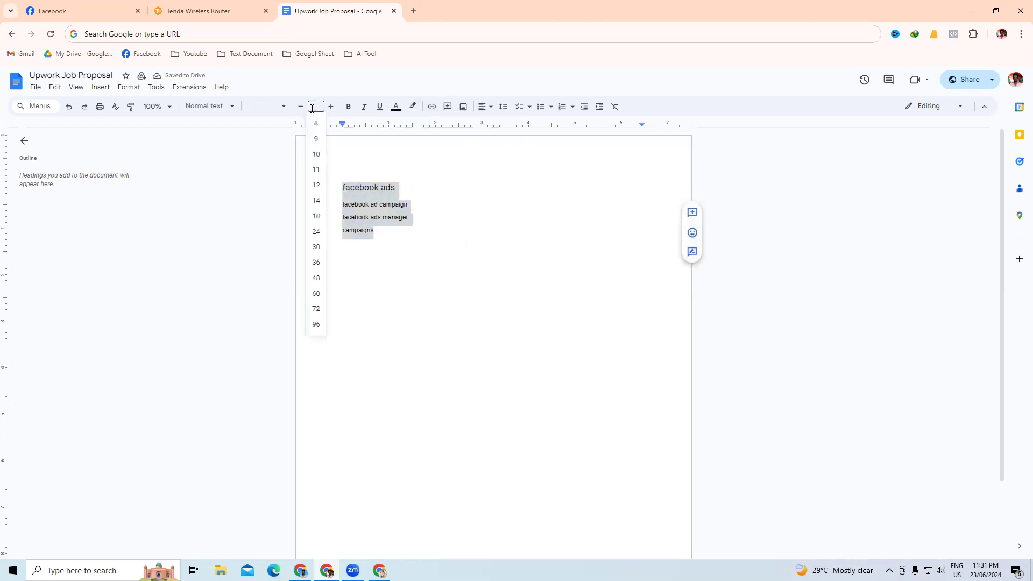
{"action": "left_click", "coordinate": [320, 188]}
{"action": "left_click", "coordinate": [350, 108]}
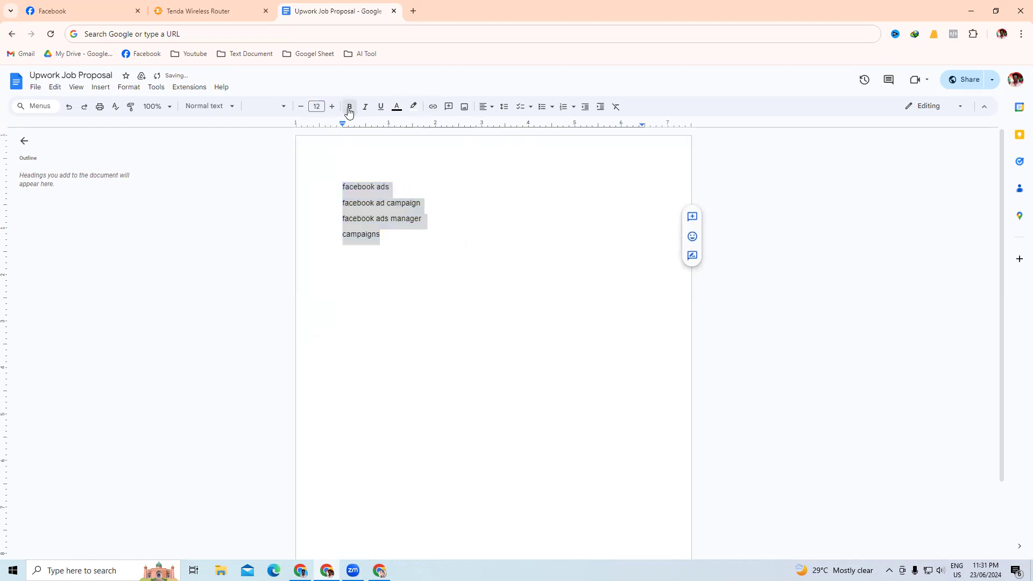
{"action": "left_click", "coordinate": [409, 270]}
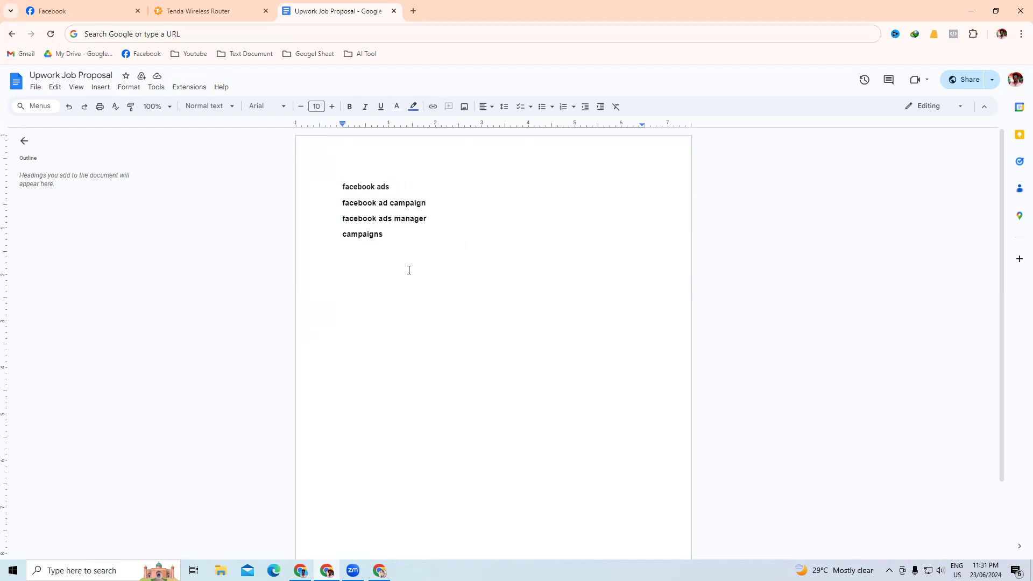
- Add blank lines below the "campaigns" keyword and enter "T" on the last one
{"action": "left_click", "coordinate": [390, 238]}
{"action": "key", "text": "Return"}
{"action": "key", "text": "Return"}
{"action": "key", "text": "Return"}
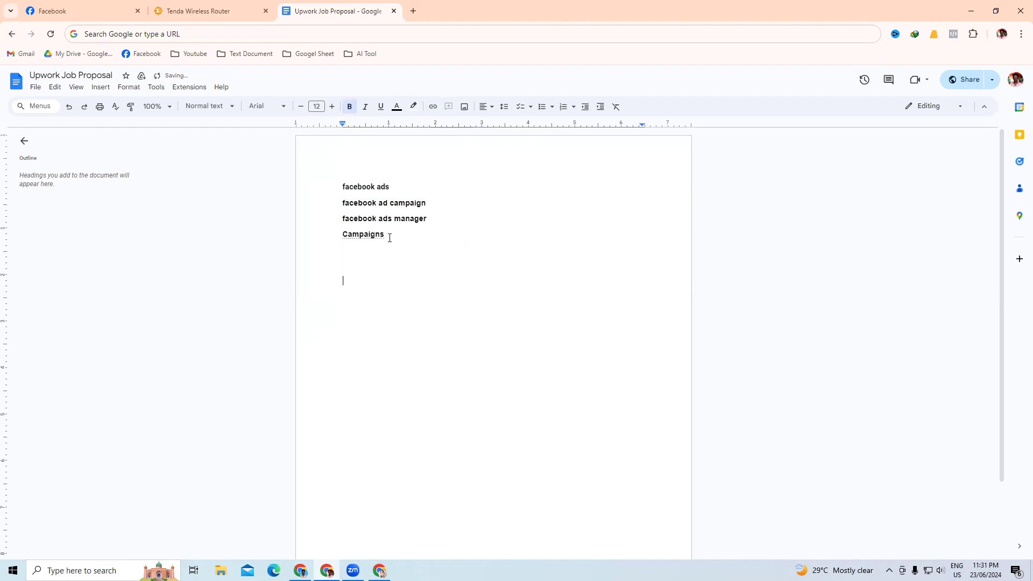
{"action": "type", "text": "T"}
- Copy "Title" from the Fiverr Gig Create list in the Facebook Ads Campaign document and paste it over the "T" in Upwork Job Proposal
{"action": "left_click", "coordinate": [380, 571]}
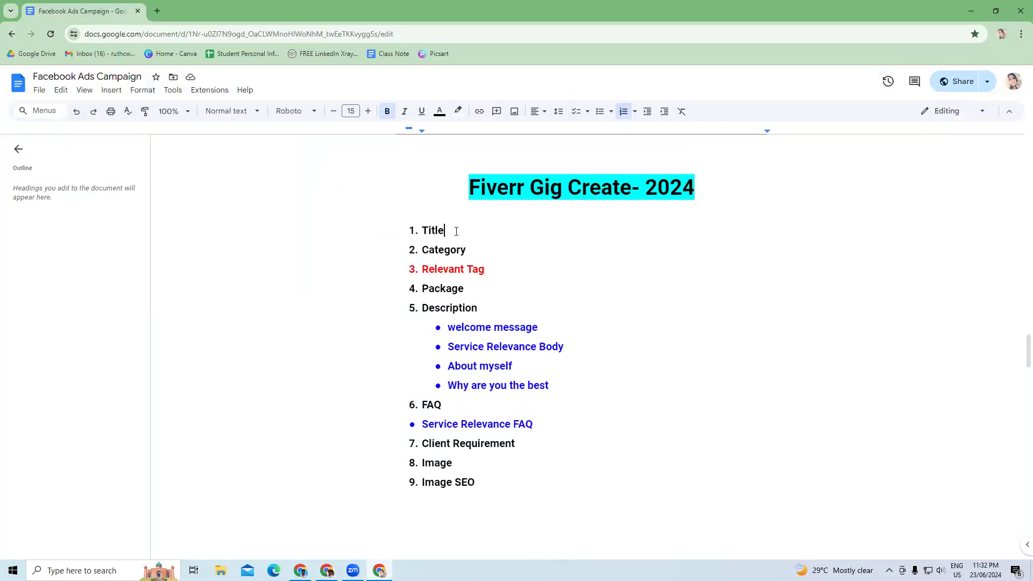
{"action": "left_click_drag", "start_coordinate": [422, 223], "coordinate": [442, 234]}
{"action": "key", "text": "ctrl+c"}
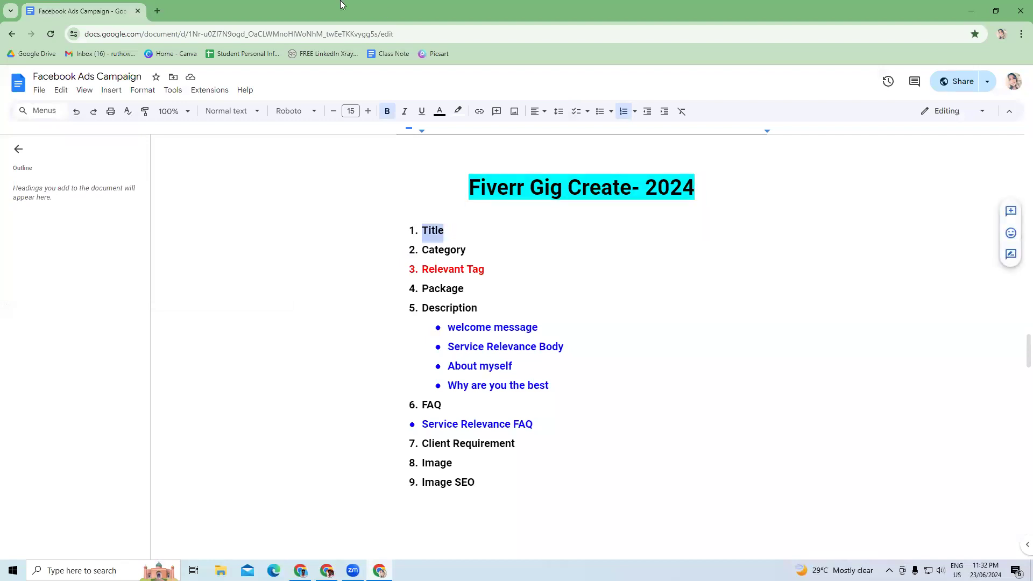
{"action": "mouse_move", "coordinate": [349, 569]}
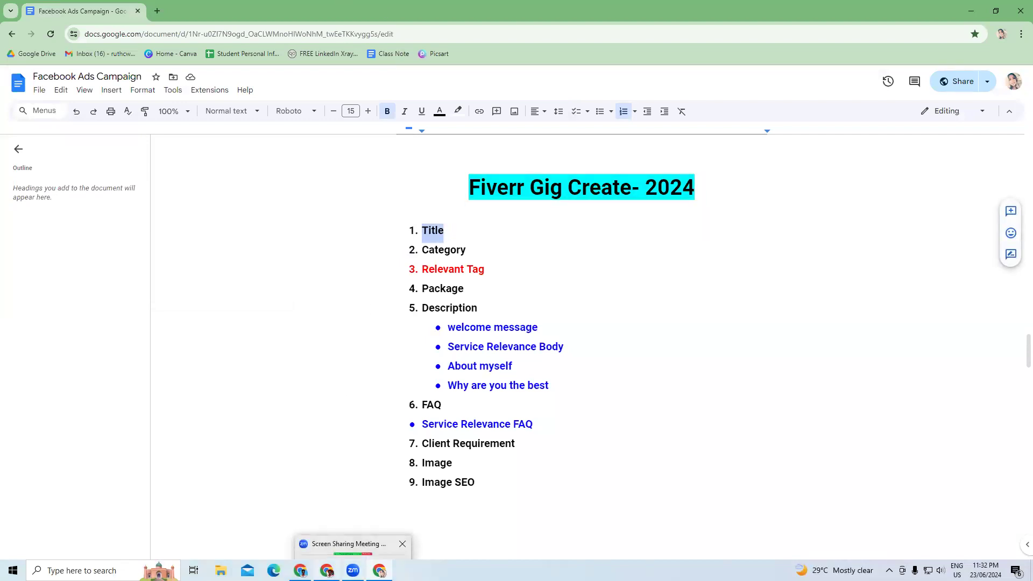
{"action": "left_click", "coordinate": [334, 530]}
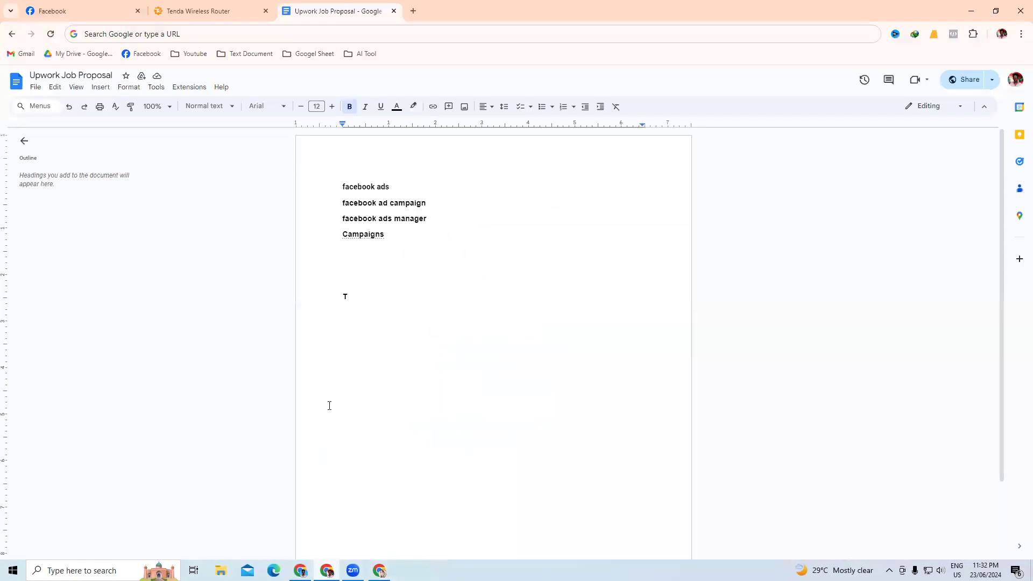
{"action": "double_click", "coordinate": [340, 295]}
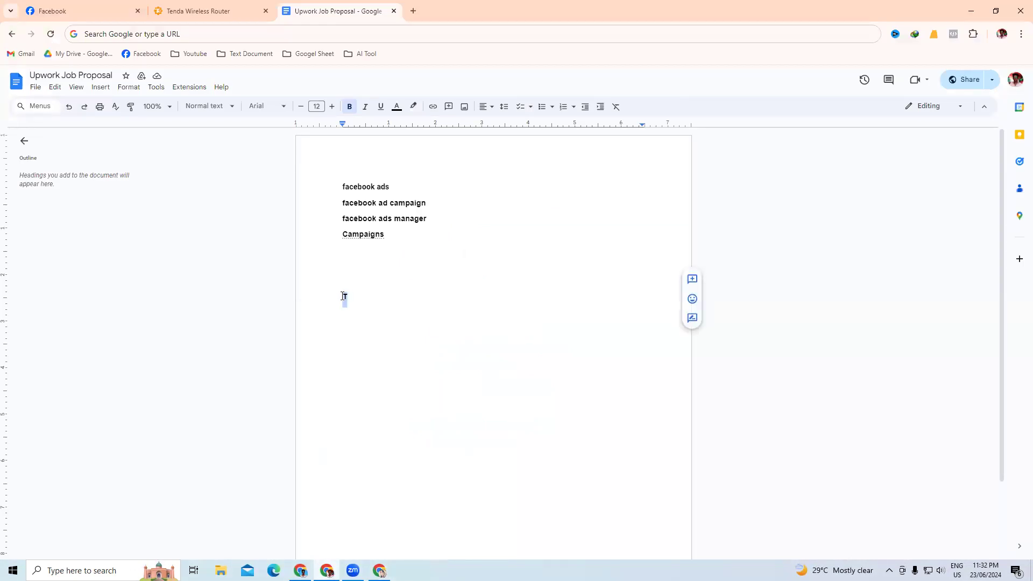
{"action": "key", "text": "ctrl+v"}
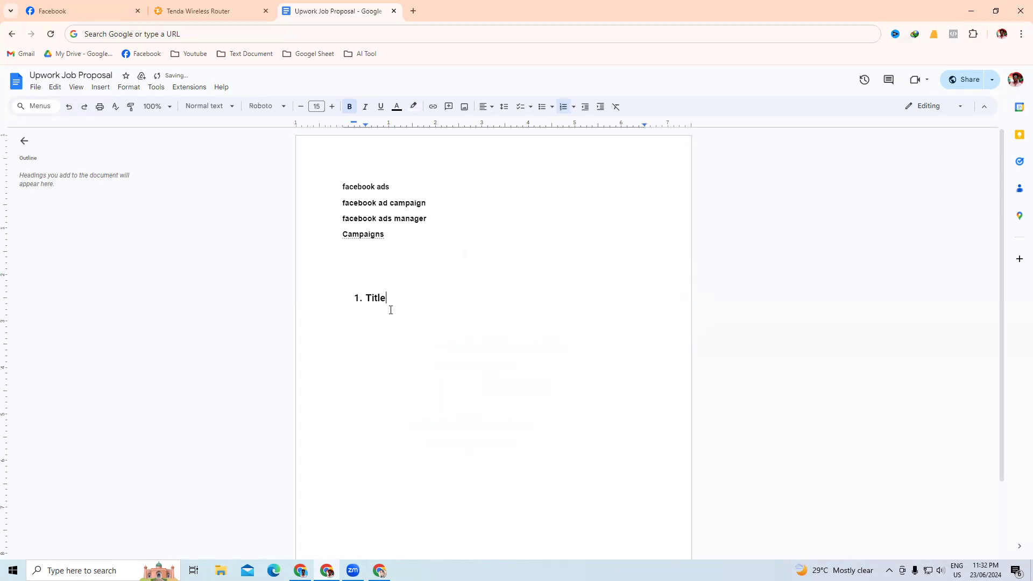
- End the numbered list after "Title" and place the cursor on an unnumbered empty line below it
{"action": "key", "text": "Return"}
{"action": "key", "text": "BackSpace"}
{"action": "key", "text": "BackSpace"}
{"action": "key", "text": "Return"}
{"action": "key", "text": "Return"}
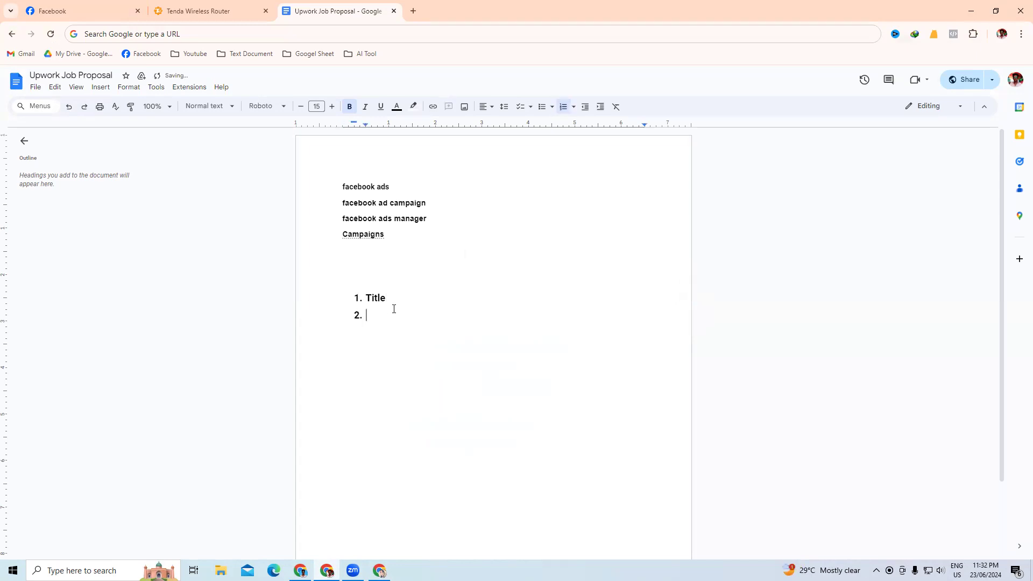
{"action": "left_click", "coordinate": [376, 305]}
{"action": "left_click", "coordinate": [359, 315]}
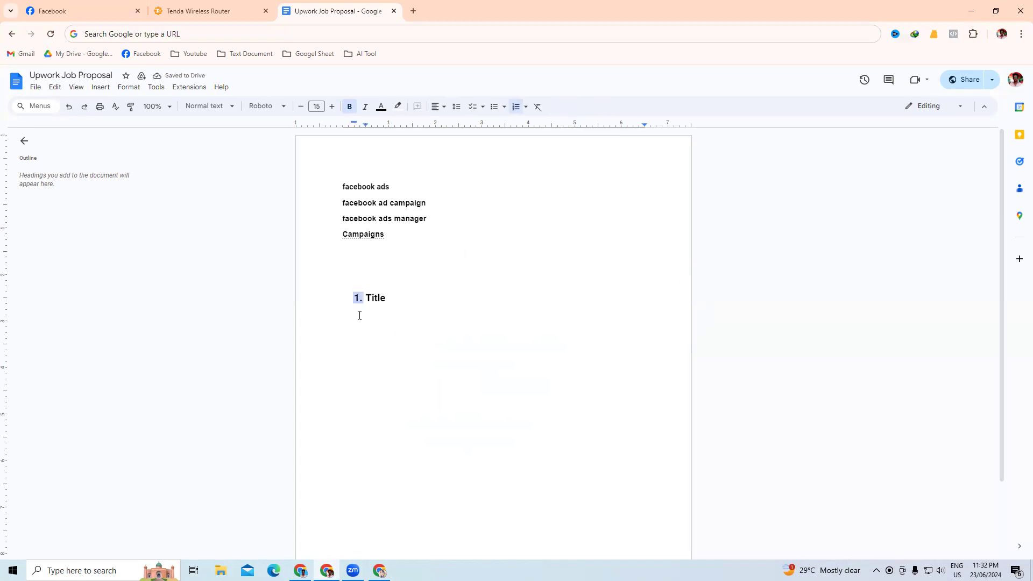
{"action": "left_click", "coordinate": [359, 329]}
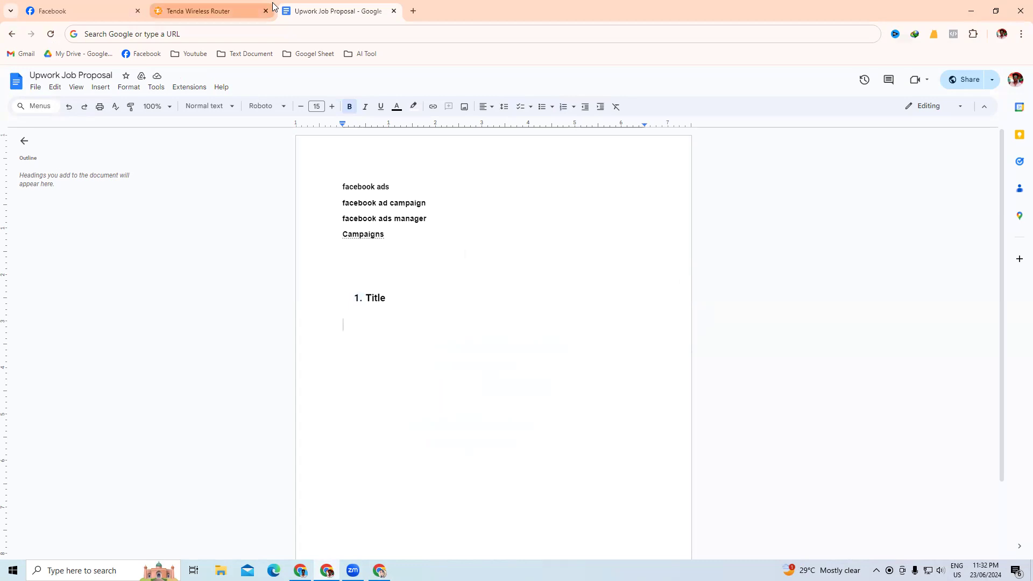
- Search Google for "english to bangla" in a new browser tab and open Google Translate from the results
{"action": "left_click", "coordinate": [413, 11]}
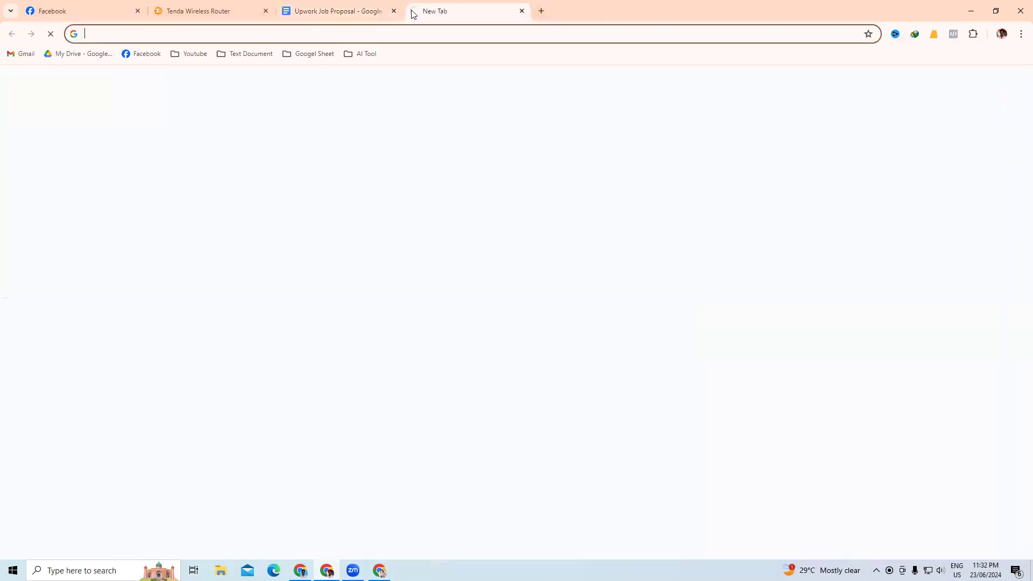
{"action": "type", "text": "En"}
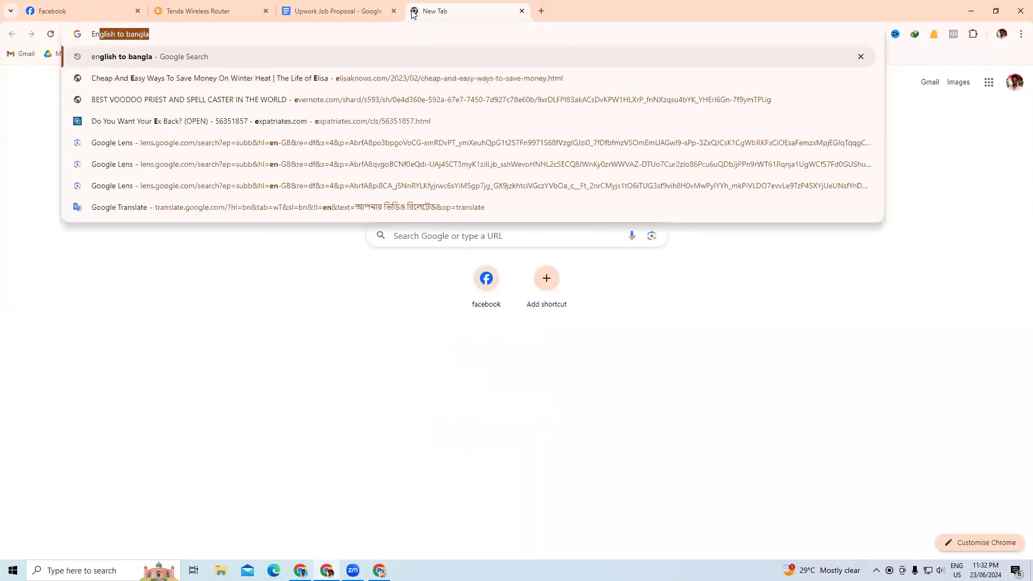
{"action": "left_click", "coordinate": [362, 56]}
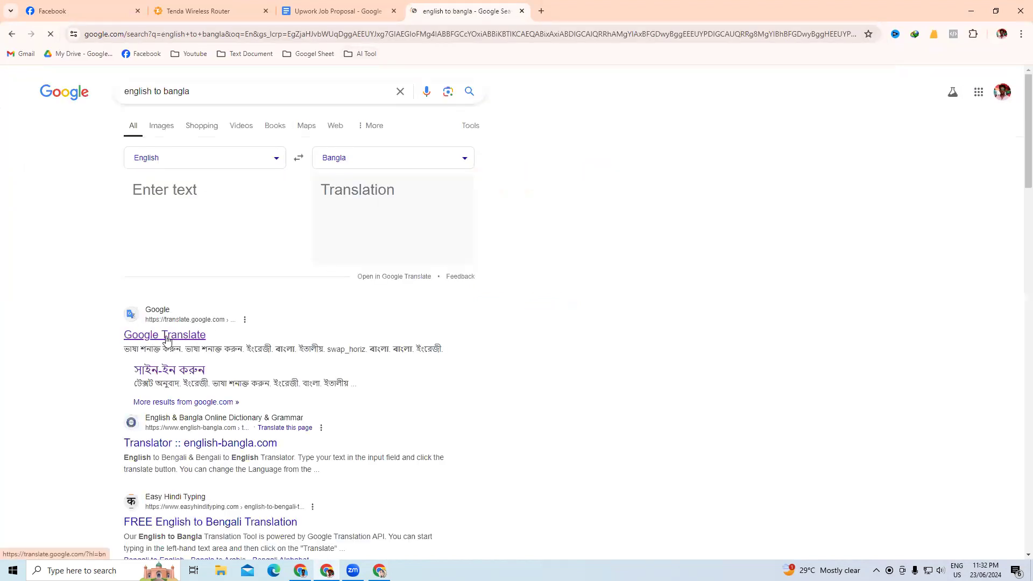
{"action": "left_click", "coordinate": [167, 340]}
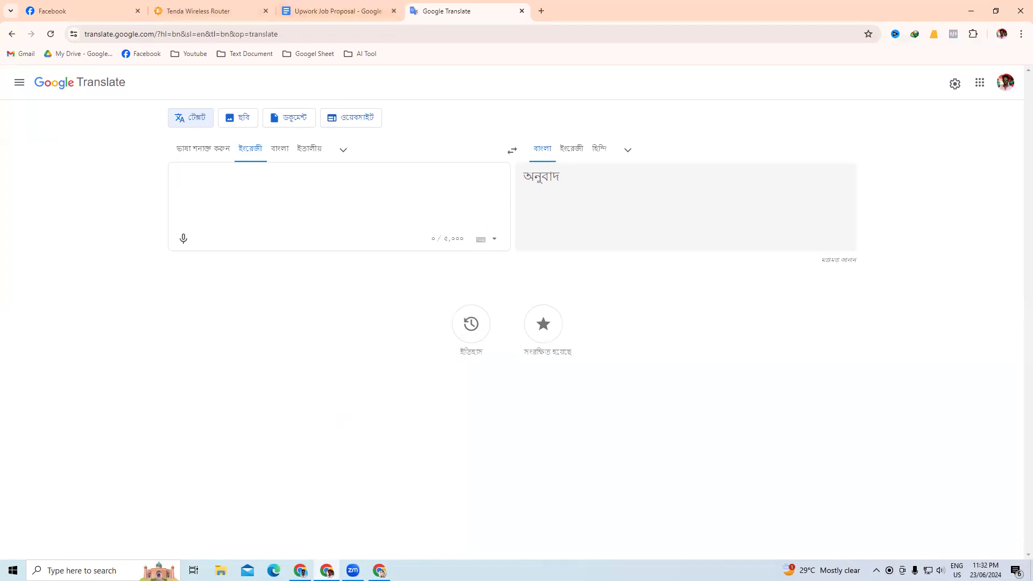
- In the Fiverr search results, open the four Fiverr's Choice gigs and the "I will manage your facebook ads entirely" gig in new tabs
{"action": "left_click", "coordinate": [300, 570]}
{"action": "scroll", "coordinate": [409, 269], "scroll_direction": "down", "scroll_amount": 8}
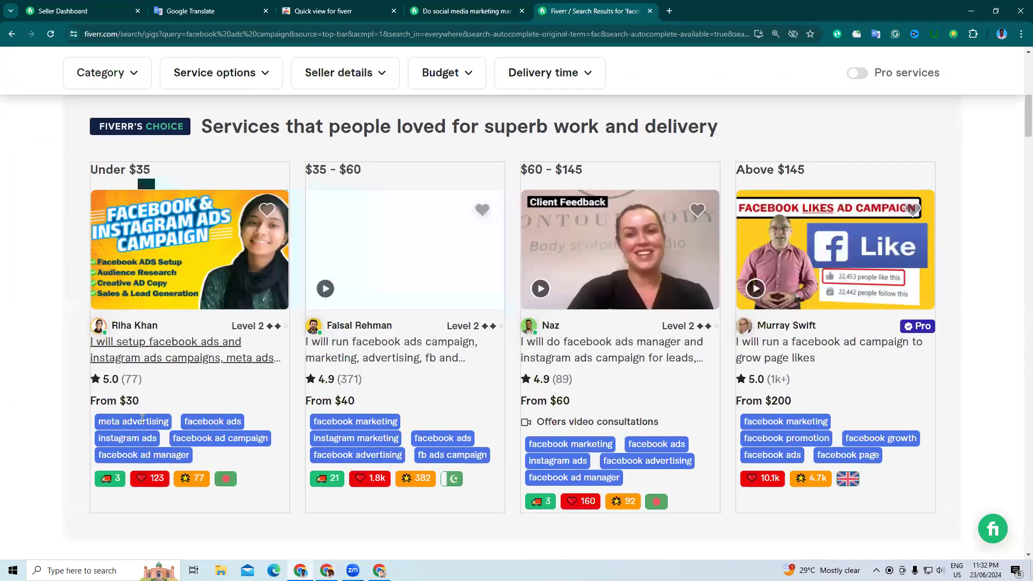
{"action": "middle_click", "coordinate": [164, 341]}
{"action": "middle_click", "coordinate": [376, 357]}
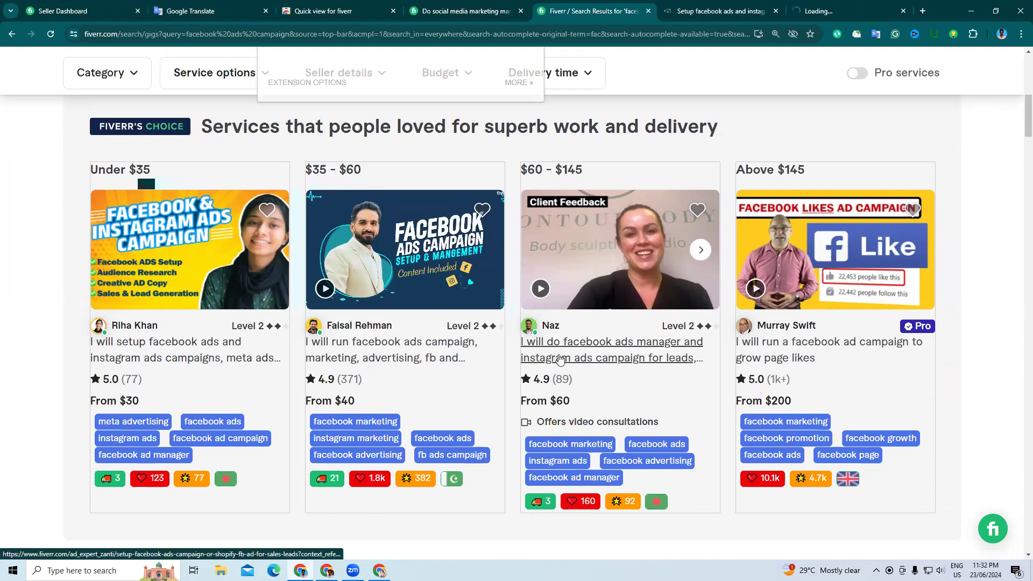
{"action": "middle_click", "coordinate": [714, 344]}
{"action": "middle_click", "coordinate": [785, 349]}
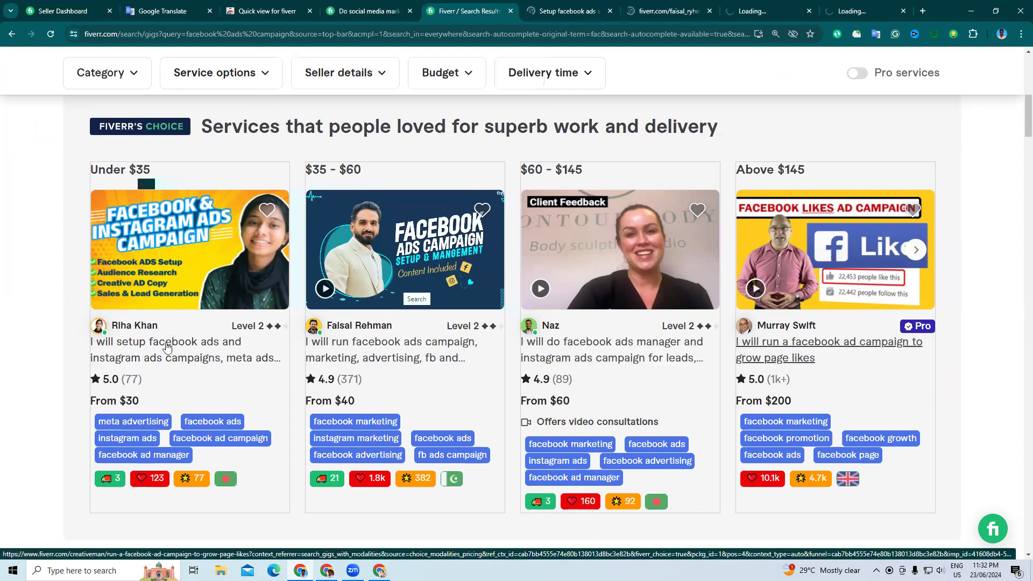
{"action": "scroll", "coordinate": [169, 354], "scroll_direction": "down", "scroll_amount": 3}
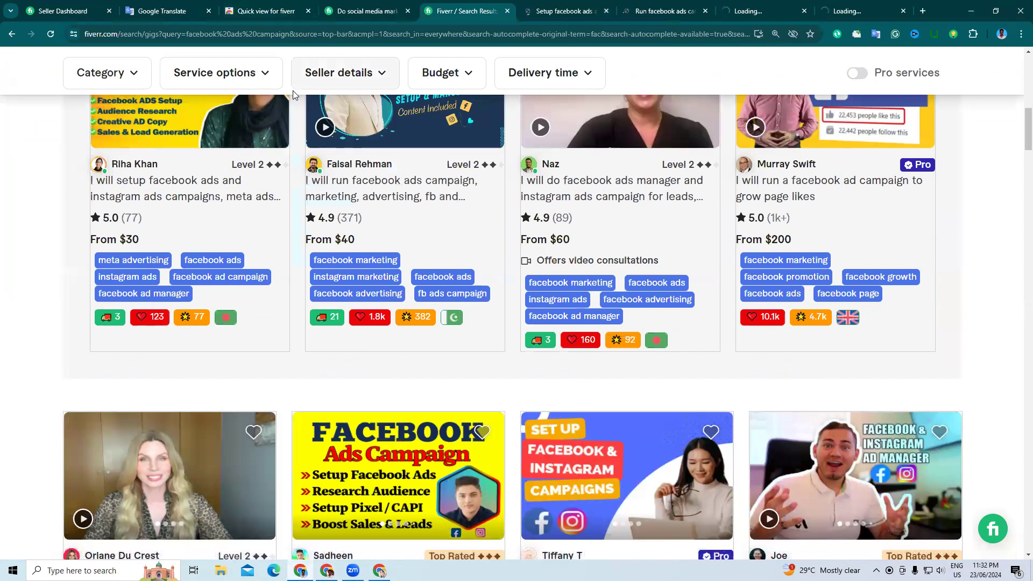
{"action": "scroll", "coordinate": [285, 80], "scroll_direction": "down", "scroll_amount": 3}
{"action": "scroll", "coordinate": [266, 108], "scroll_direction": "down", "scroll_amount": 3}
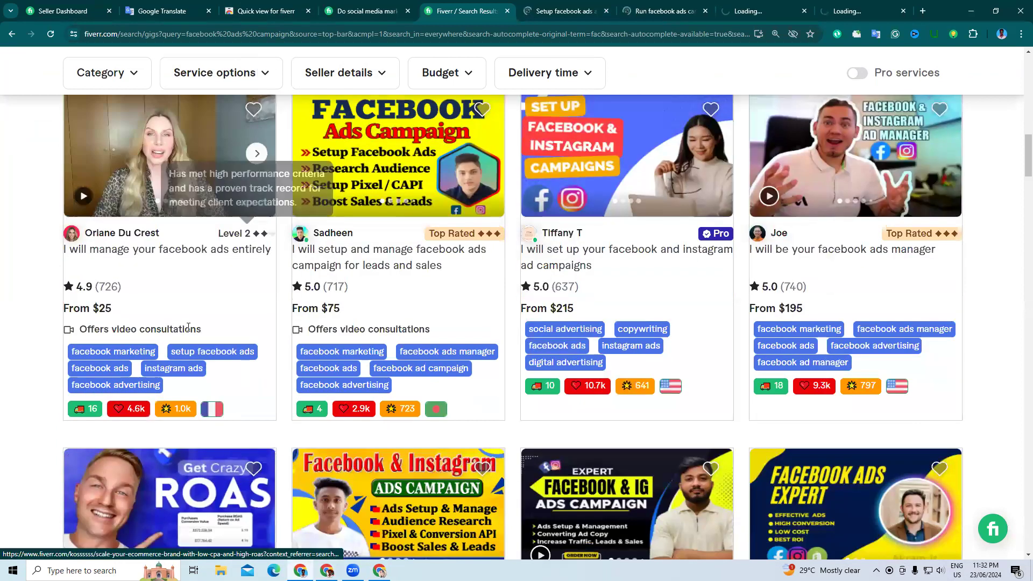
{"action": "middle_click", "coordinate": [171, 255]}
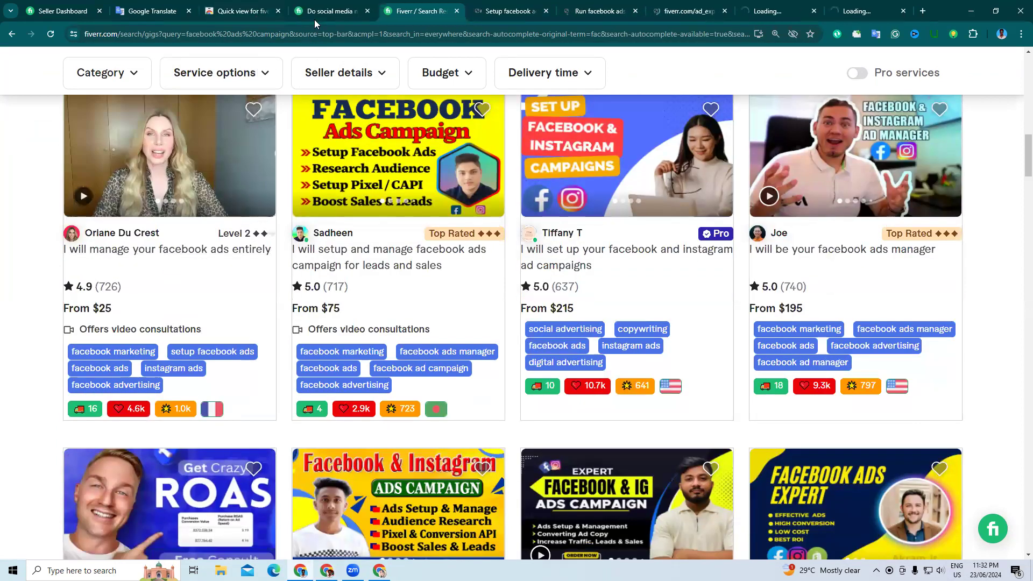
- Disable the Fiverr Quick View extension in the browser's extension manager and return to the Fiverr search results
{"action": "left_click", "coordinate": [954, 35]}
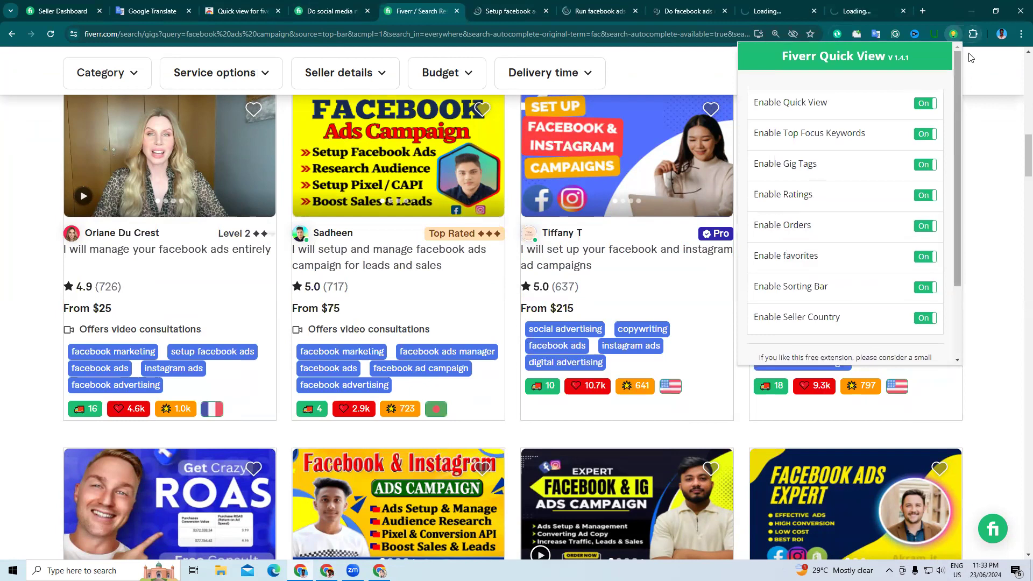
{"action": "left_click", "coordinate": [973, 34]}
{"action": "left_click", "coordinate": [923, 317]}
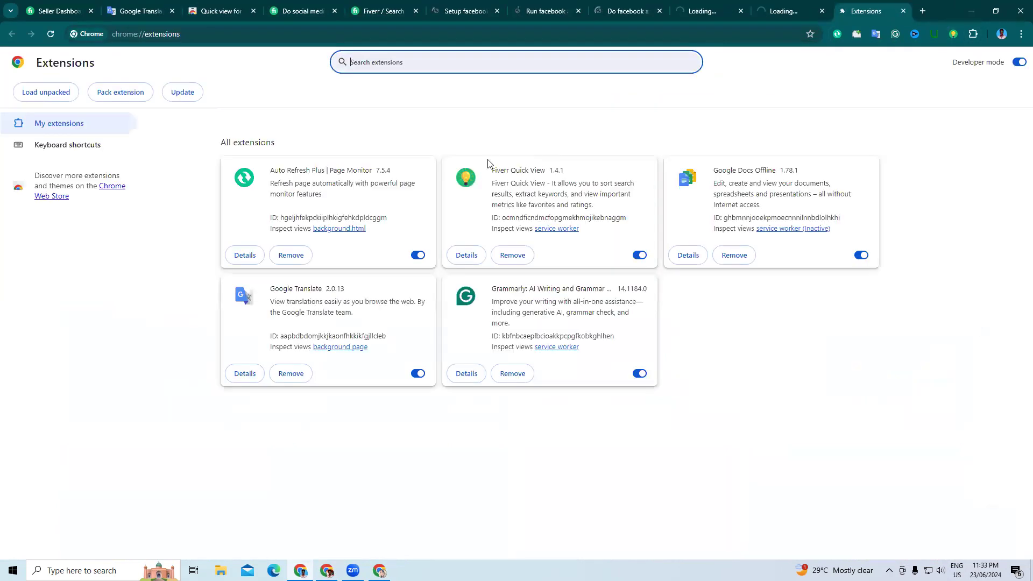
{"action": "left_click", "coordinate": [639, 255]}
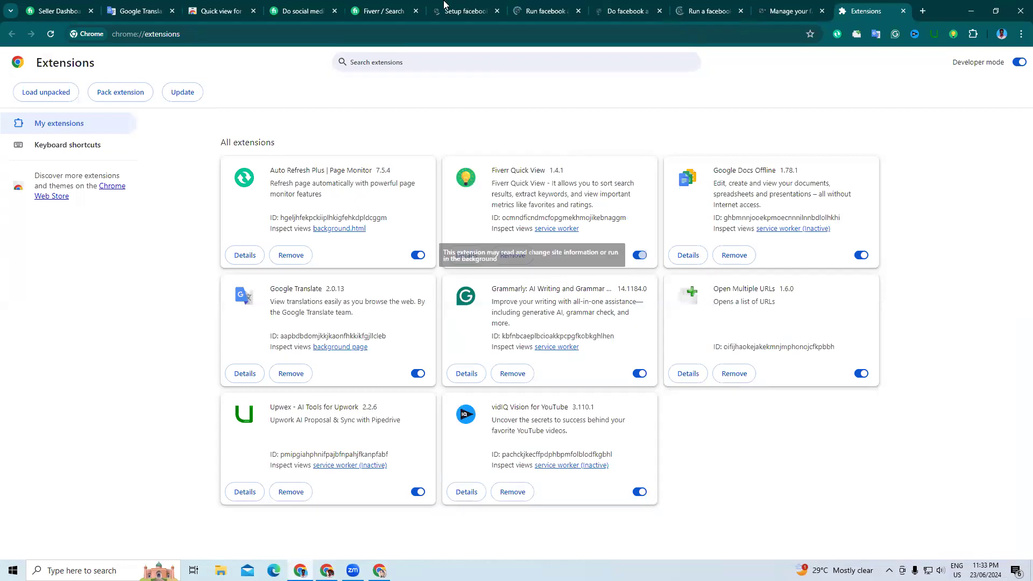
{"action": "left_click", "coordinate": [383, 12]}
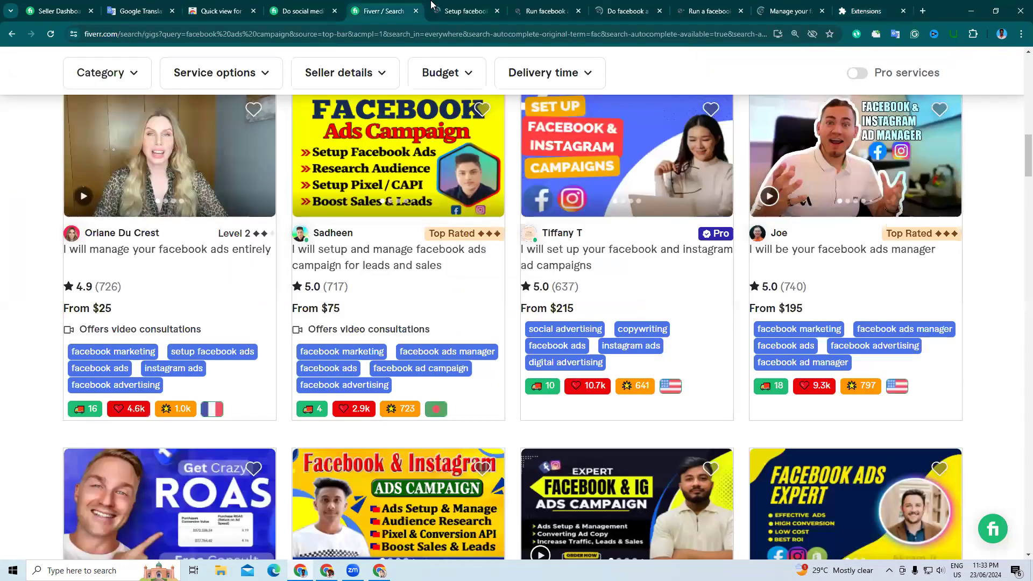
- Examine the related tags near the end of the "I will setup facebook ads and instagram ads campaigns" gig page
{"action": "key", "text": "ctrl+Tab"}
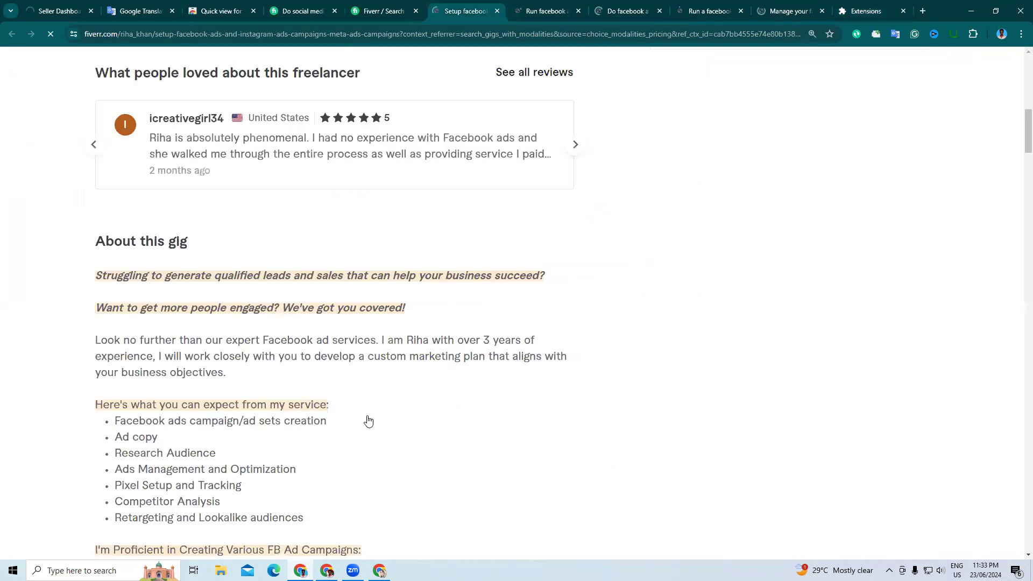
{"action": "scroll", "coordinate": [368, 421], "scroll_direction": "down", "scroll_amount": 10}
{"action": "scroll", "coordinate": [367, 422], "scroll_direction": "down", "scroll_amount": 10}
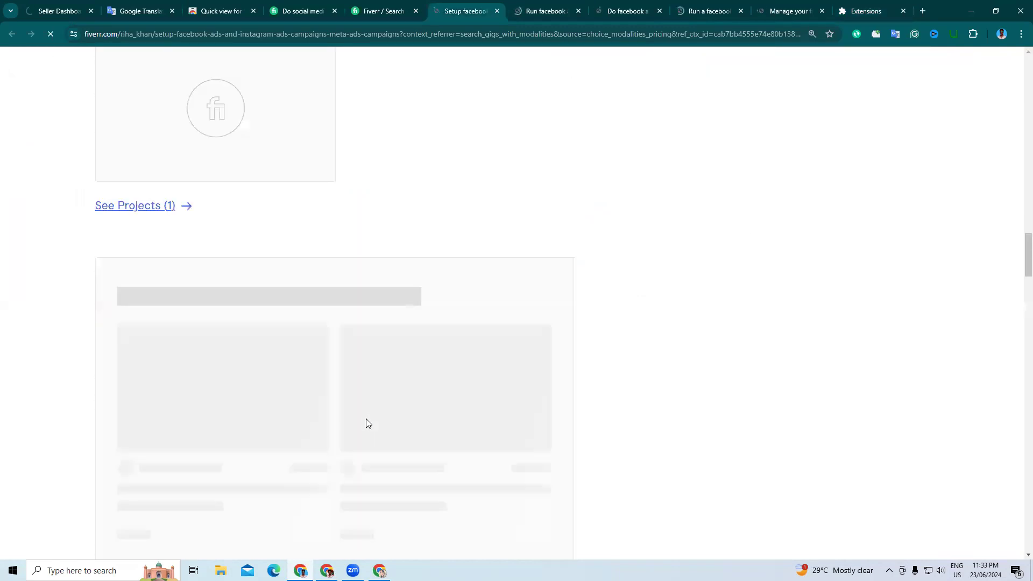
{"action": "scroll", "coordinate": [366, 420], "scroll_direction": "down", "scroll_amount": 8}
{"action": "scroll", "coordinate": [366, 426], "scroll_direction": "down", "scroll_amount": 8}
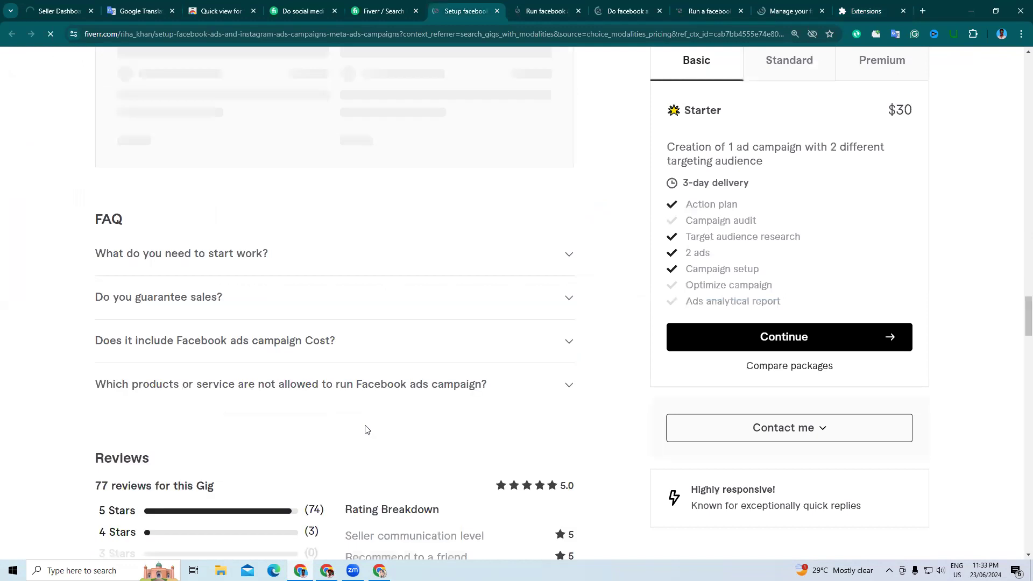
{"action": "scroll", "coordinate": [366, 429], "scroll_direction": "down", "scroll_amount": 10}
{"action": "scroll", "coordinate": [366, 430], "scroll_direction": "down", "scroll_amount": 10}
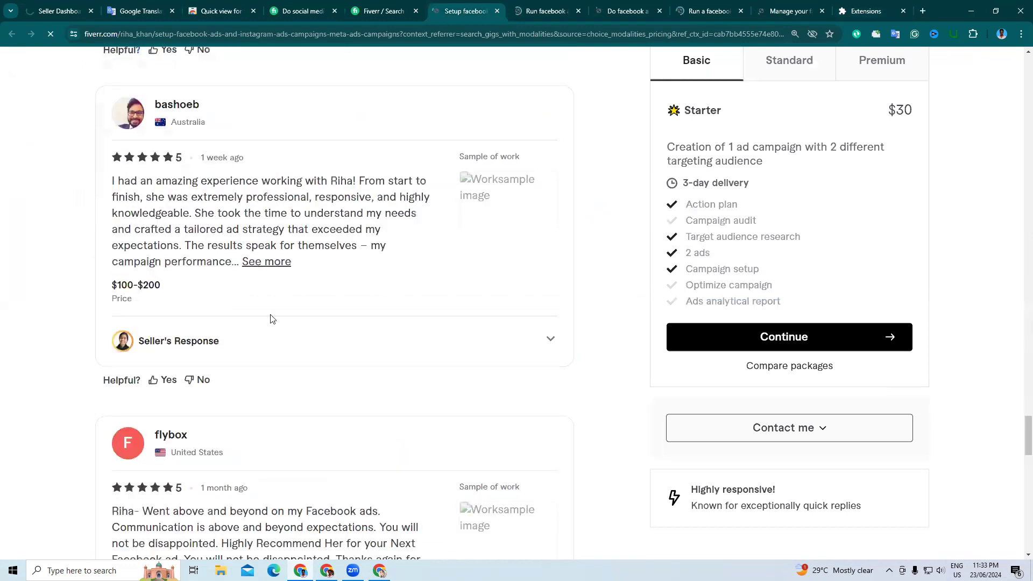
{"action": "scroll", "coordinate": [270, 318], "scroll_direction": "down", "scroll_amount": 10}
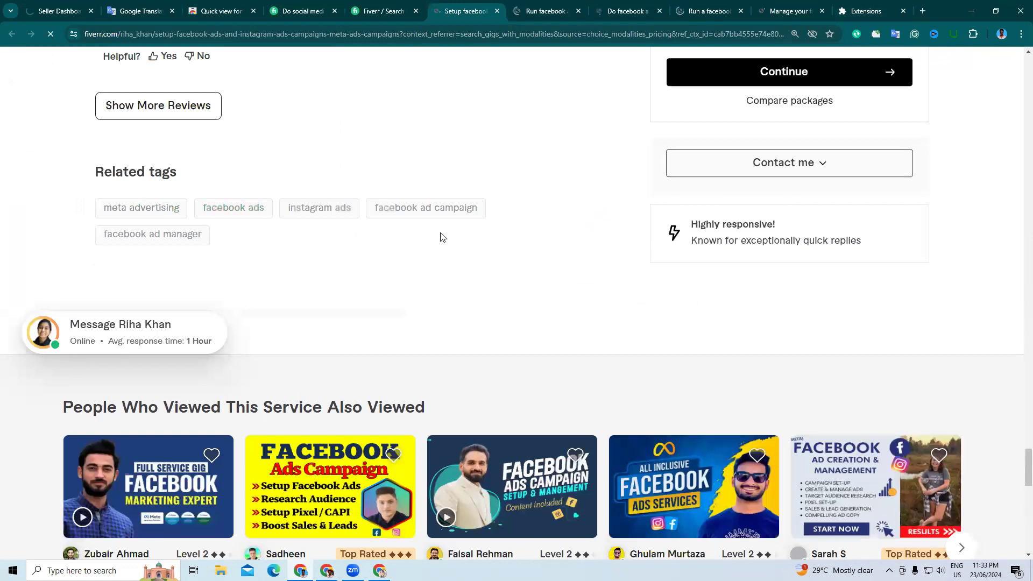
{"action": "scroll", "coordinate": [440, 232], "scroll_direction": "up", "scroll_amount": 9}
{"action": "scroll", "coordinate": [439, 258], "scroll_direction": "down", "scroll_amount": 6}
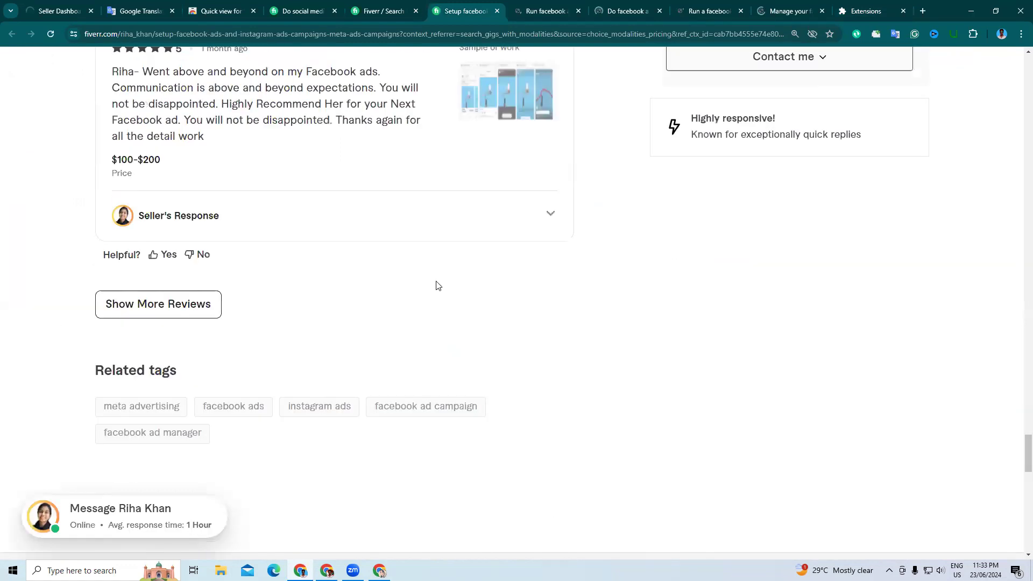
{"action": "scroll", "coordinate": [452, 266], "scroll_direction": "down", "scroll_amount": 9}
{"action": "scroll", "coordinate": [99, 162], "scroll_direction": "up", "scroll_amount": 4}
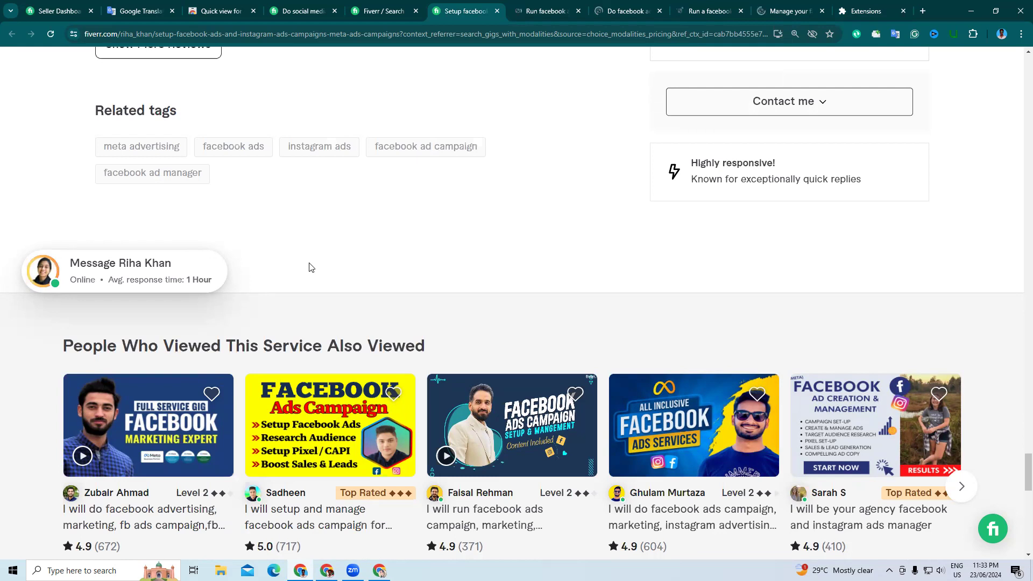
- Review the title of the "setup facebook ads" gig and the title of the next opened gig
{"action": "scroll", "coordinate": [311, 269], "scroll_direction": "up", "scroll_amount": 10}
{"action": "scroll", "coordinate": [312, 269], "scroll_direction": "up", "scroll_amount": 5}
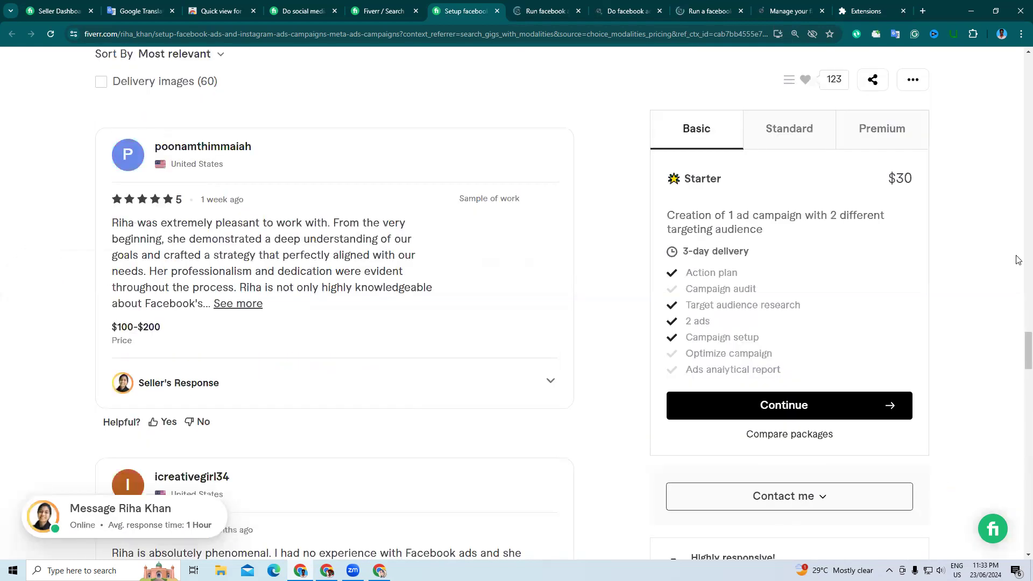
{"action": "scroll", "coordinate": [1019, 260], "scroll_direction": "up", "scroll_amount": 9}
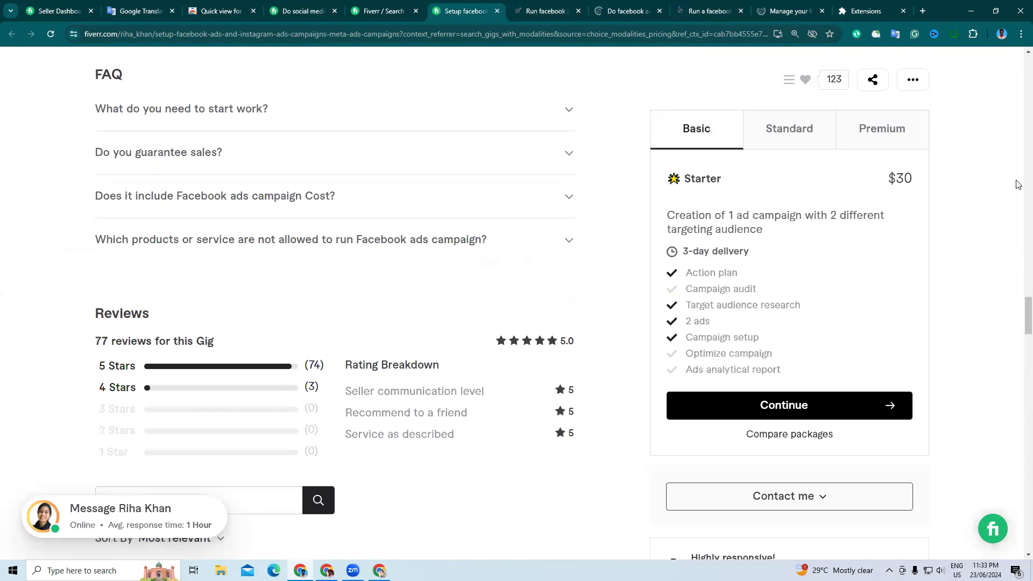
{"action": "scroll", "coordinate": [1018, 140], "scroll_direction": "up", "scroll_amount": 10}
{"action": "scroll", "coordinate": [1018, 84], "scroll_direction": "up", "scroll_amount": 10}
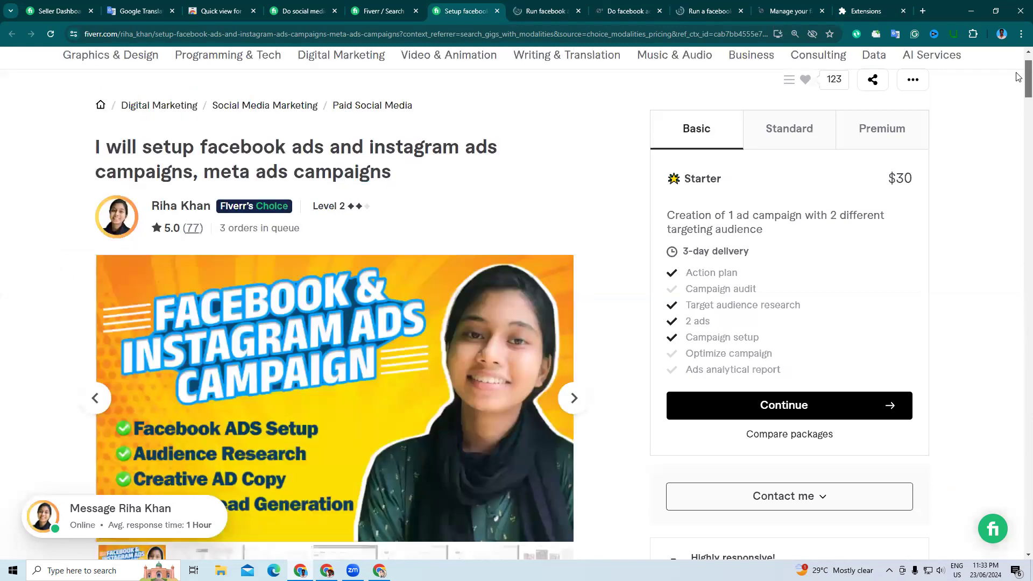
{"action": "scroll", "coordinate": [1018, 77], "scroll_direction": "up", "scroll_amount": 1}
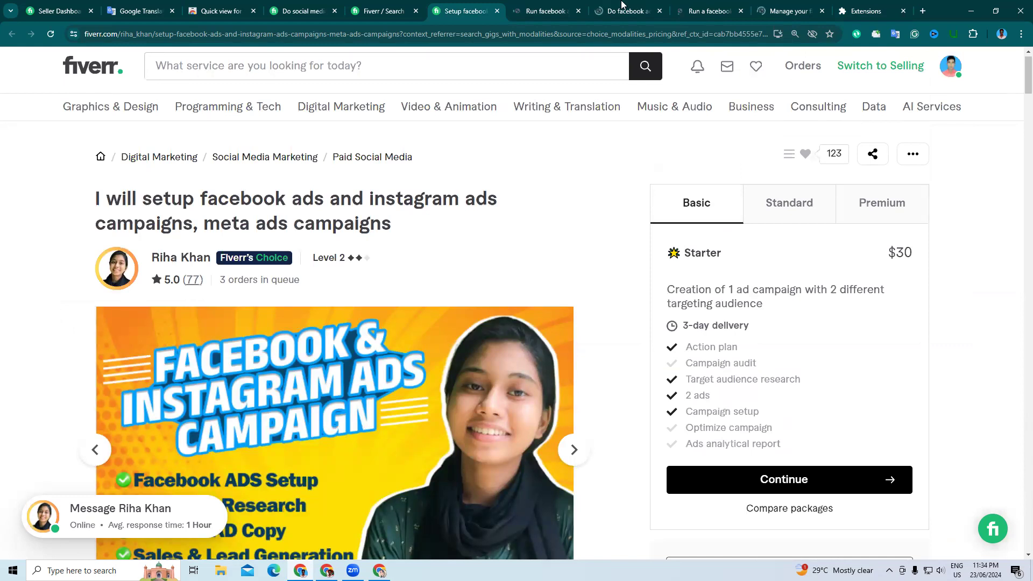
{"action": "key", "text": "ctrl+Tab"}
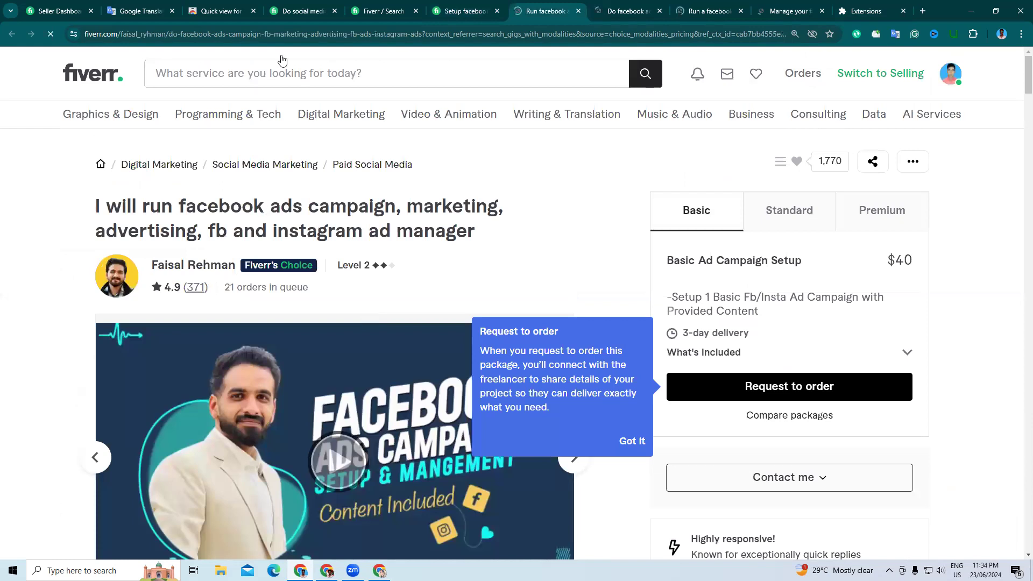
- Replace the "quick view" source text in Google Translate with "I will"
{"action": "left_click", "coordinate": [151, 5]}
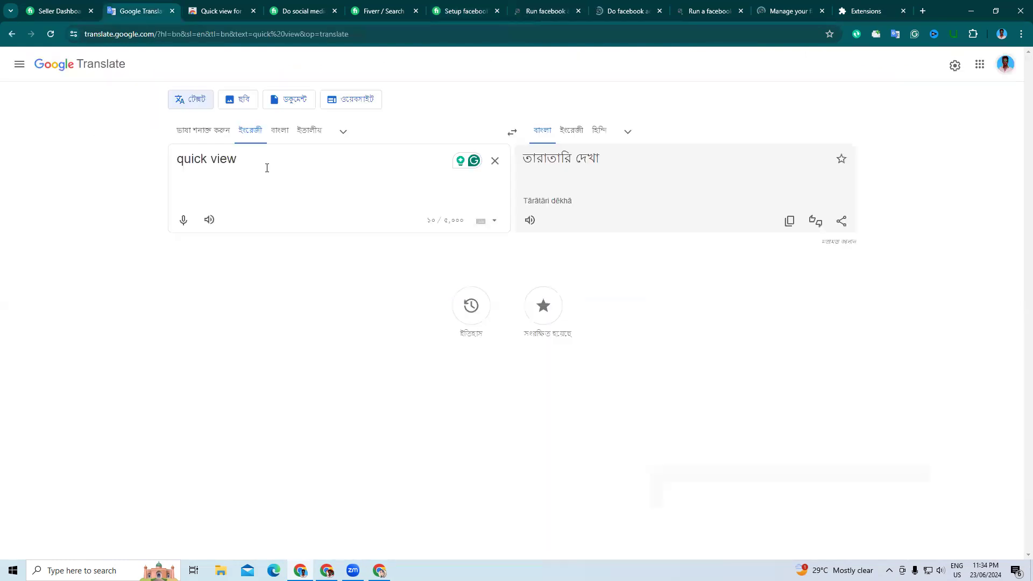
{"action": "double_click", "coordinate": [267, 168]}
{"action": "key", "text": "ctrl+a"}
{"action": "key", "text": "BackSpace"}
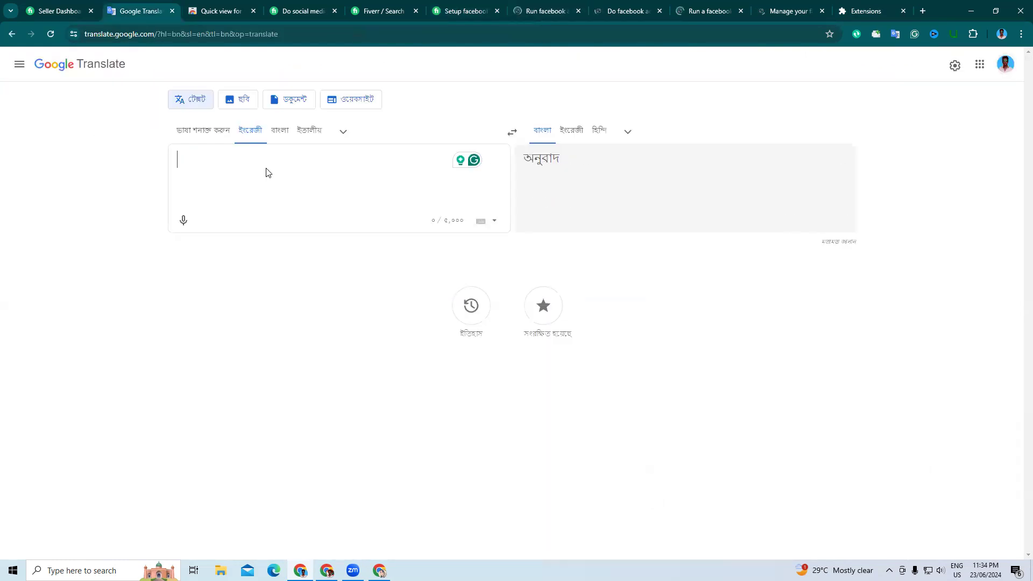
{"action": "type", "text": "I w"}
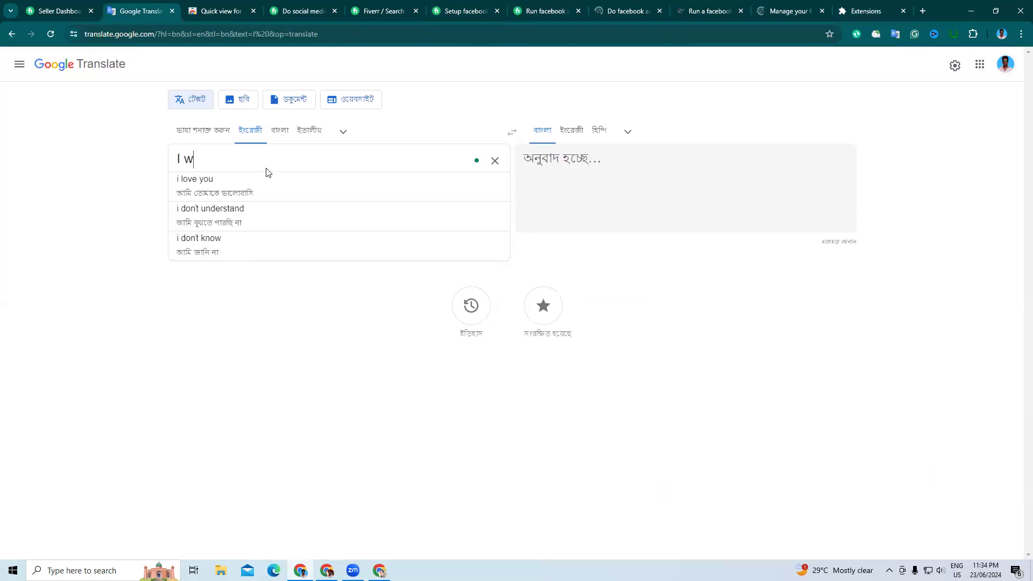
{"action": "type", "text": "ill"}
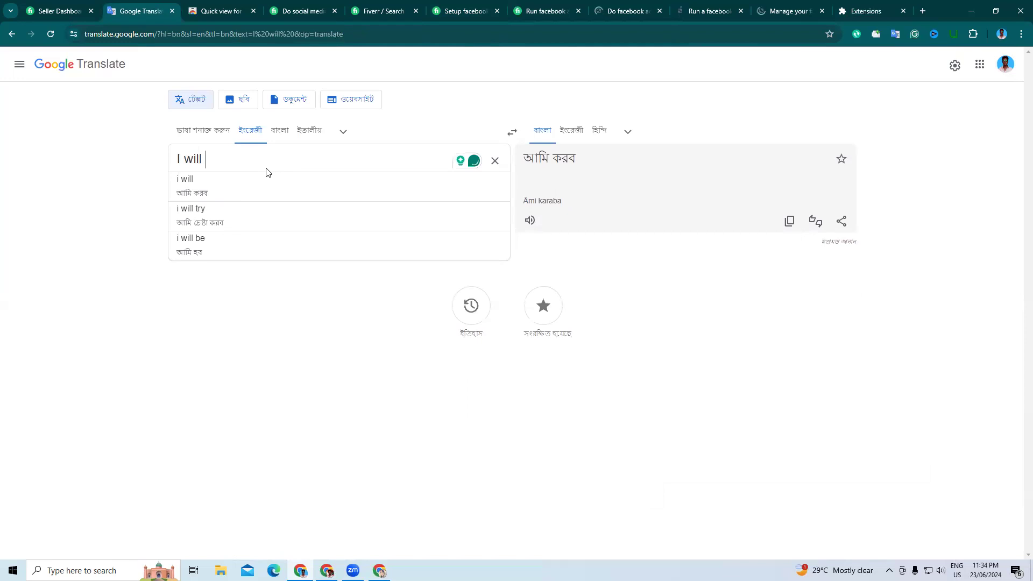
- Switch to the Upwork Job Proposal document, highlight the "facebook ad campaign" keyword and check the Fiverr Gig Create list in Facebook Ads Campaign
{"action": "left_click", "coordinate": [327, 571]}
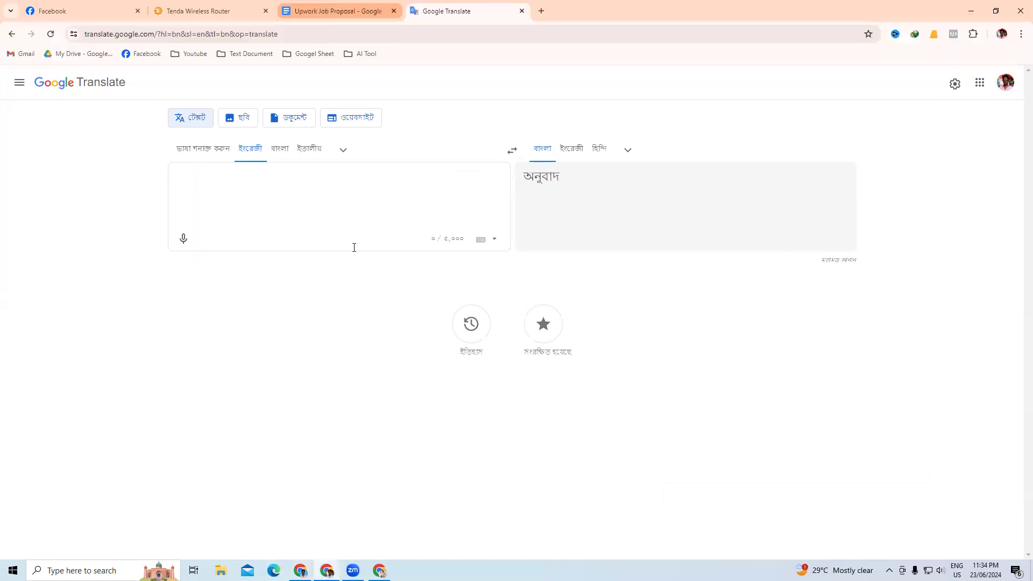
{"action": "key", "text": "ctrl+shift+Tab"}
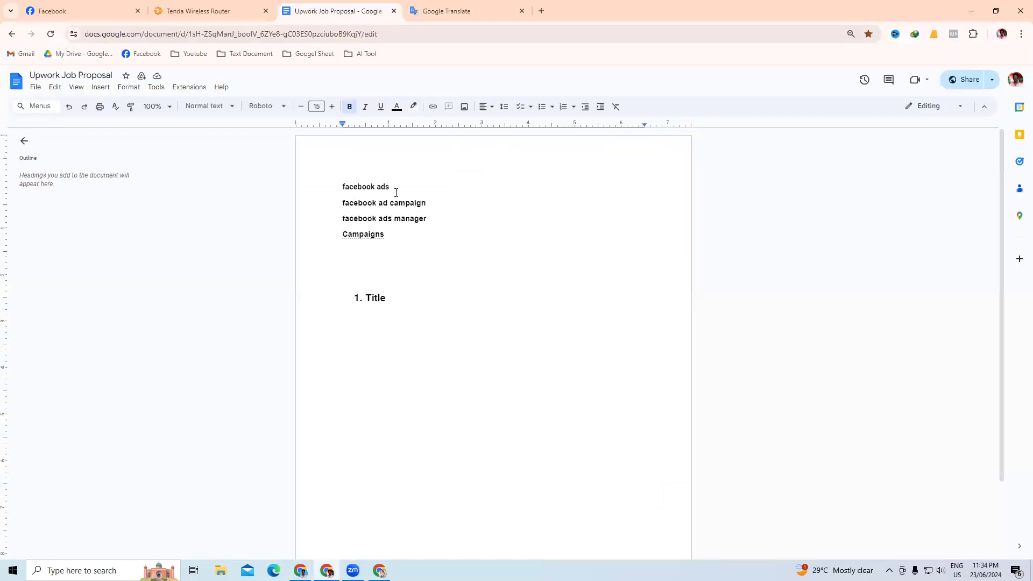
{"action": "triple_click", "coordinate": [335, 207]}
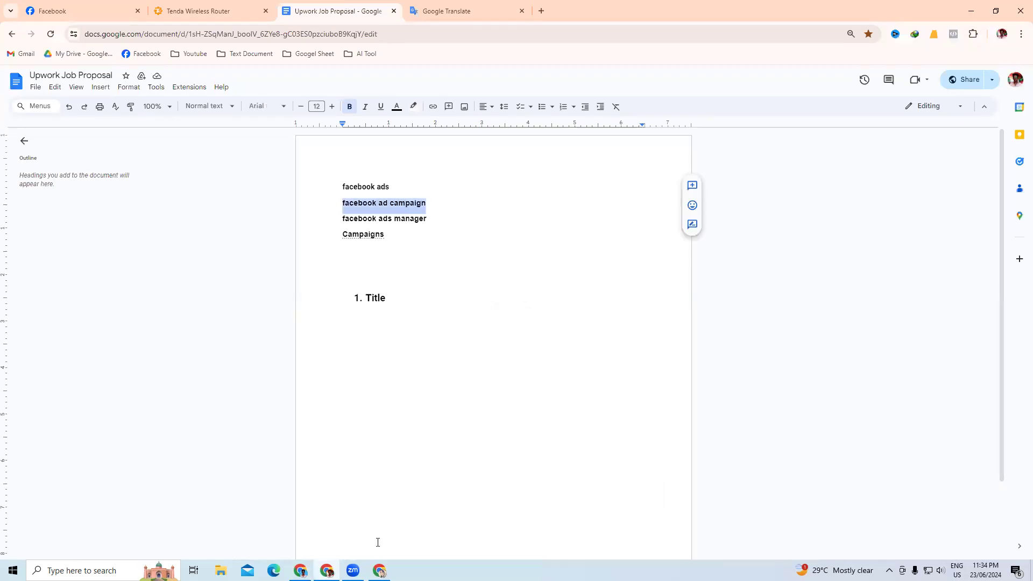
{"action": "key", "text": "alt+Tab"}
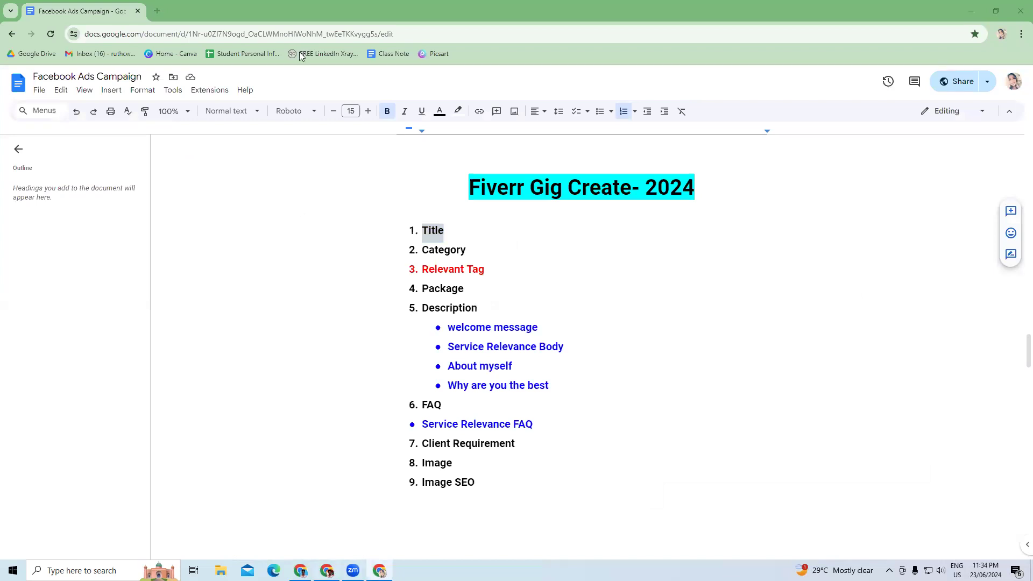
{"action": "key", "text": "alt+Tab"}
- Enter the sample gig title "I will do facebook ad campaign" as the English source text in the empty Google Translate page
{"action": "left_click", "coordinate": [452, 6]}
{"action": "type", "text": "I w"}
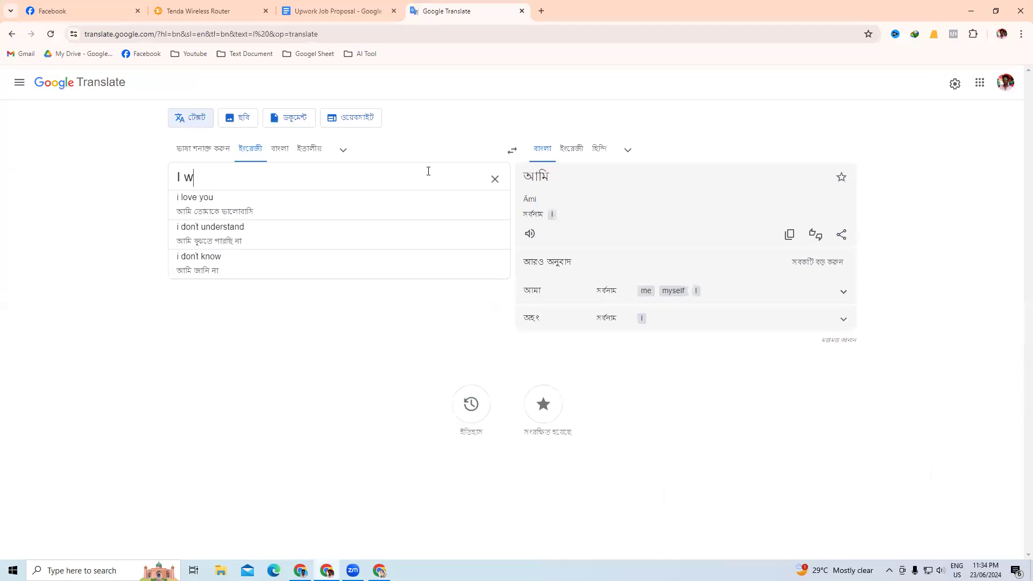
{"action": "type", "text": "ill do "}
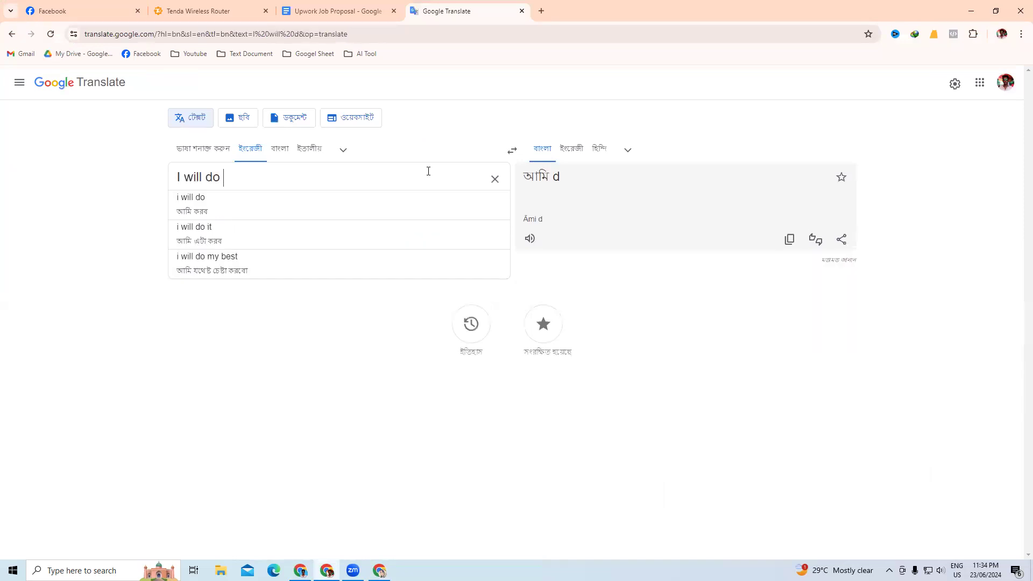
{"action": "type", "text": "facebook ad campaign"}
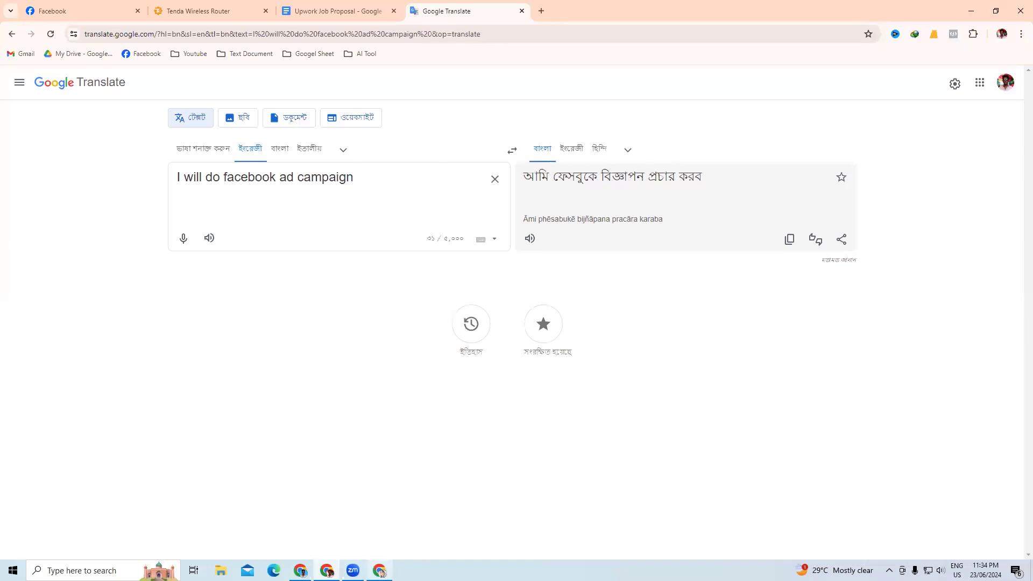
- Switch to the Fiverr browser window and close the social media marketing manager gig and the gig search results
{"action": "left_click", "coordinate": [379, 571]}
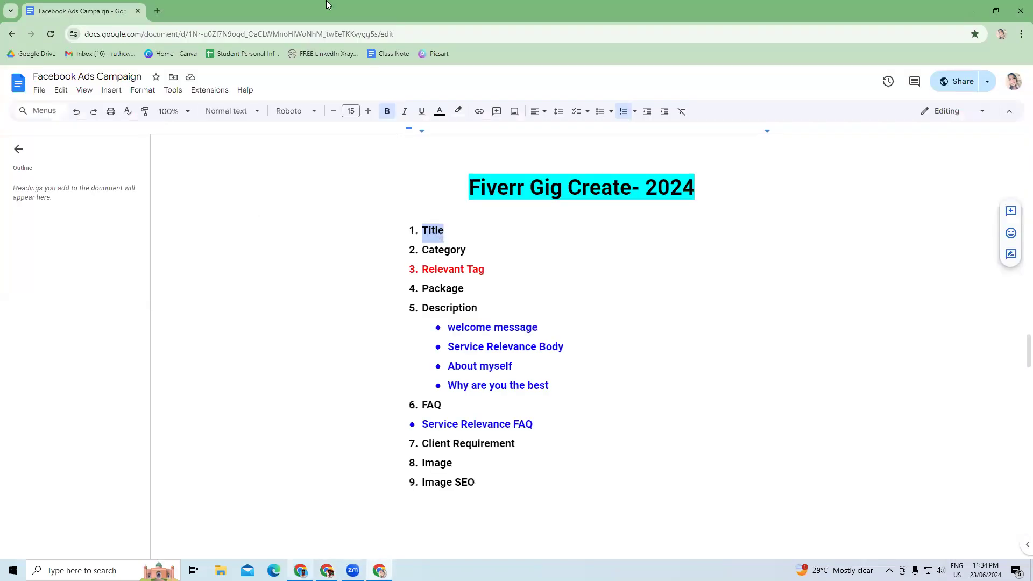
{"action": "key", "text": "alt+Tab"}
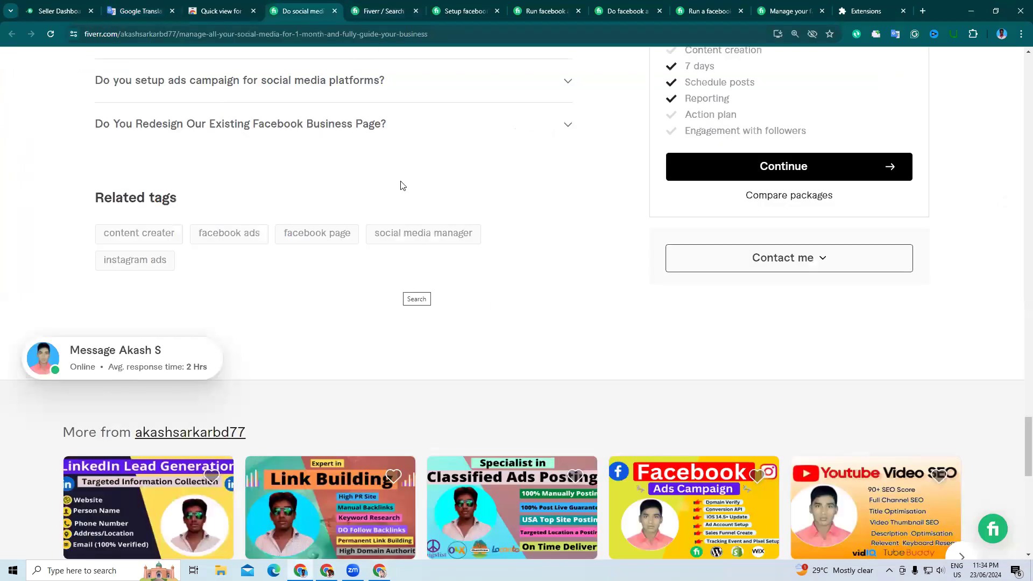
{"action": "scroll", "coordinate": [401, 186], "scroll_direction": "up", "scroll_amount": 10}
{"action": "scroll", "coordinate": [402, 184], "scroll_direction": "up", "scroll_amount": 10}
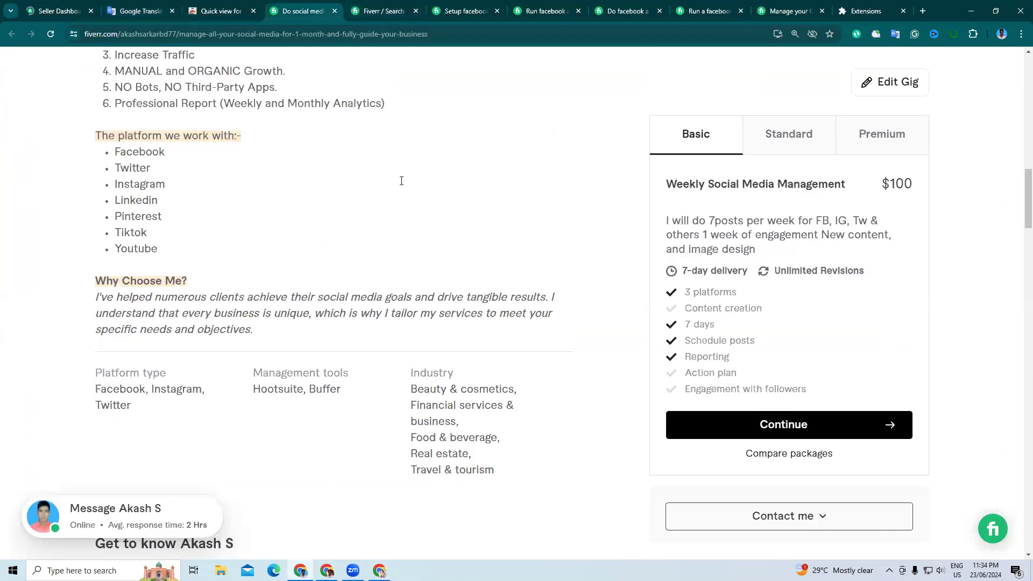
{"action": "scroll", "coordinate": [403, 185], "scroll_direction": "up", "scroll_amount": 10}
{"action": "scroll", "coordinate": [409, 195], "scroll_direction": "up", "scroll_amount": 2}
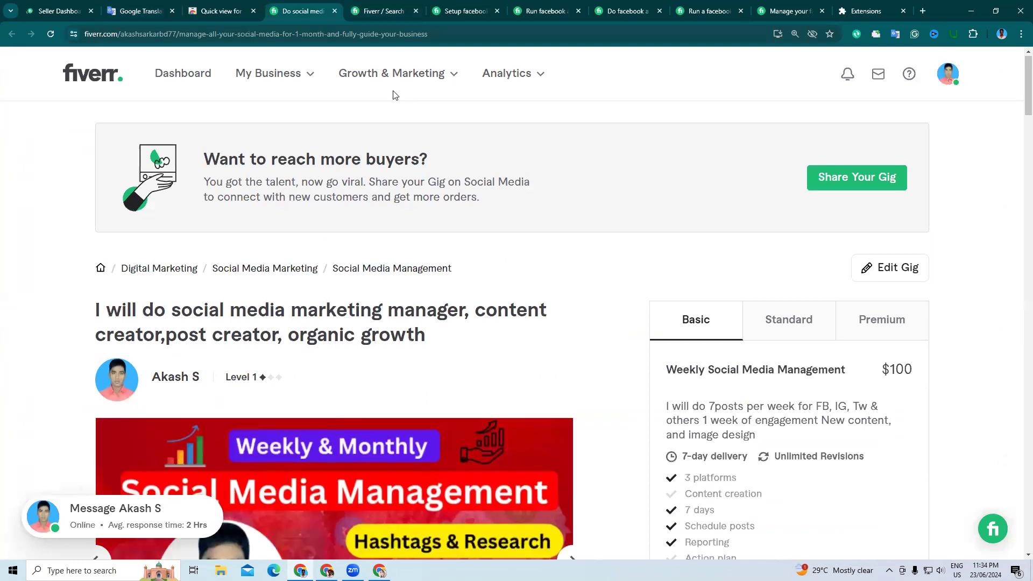
{"action": "left_click", "coordinate": [334, 10]}
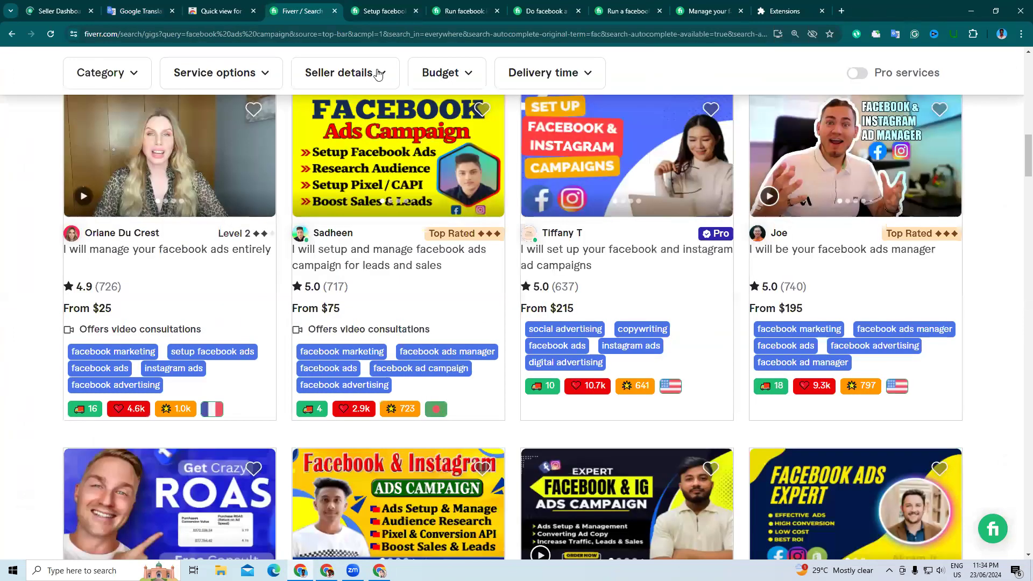
{"action": "scroll", "coordinate": [387, 172], "scroll_direction": "up", "scroll_amount": 10}
{"action": "left_click", "coordinate": [368, 11]}
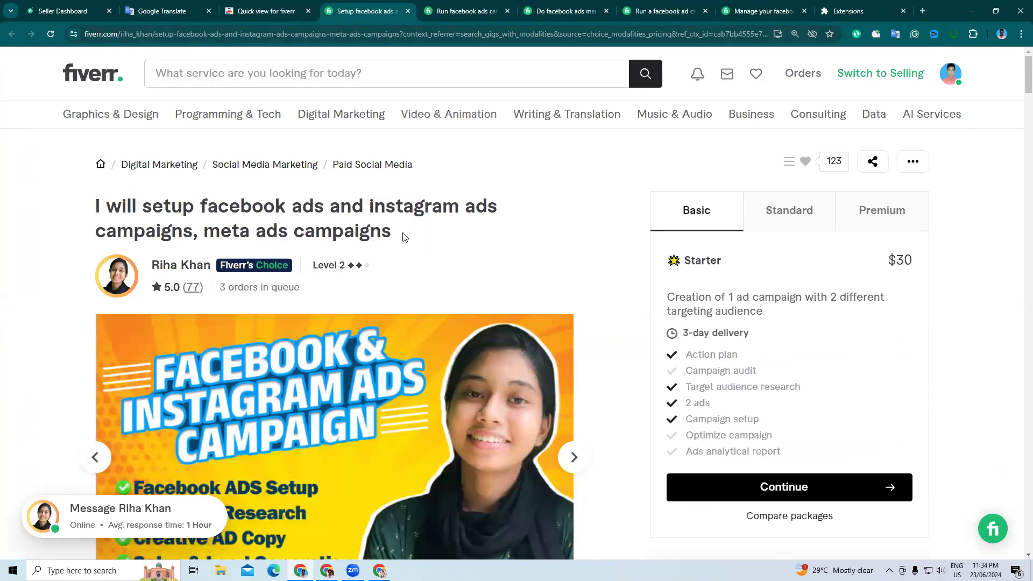
- Review the titles of the next two opened Facebook ads gigs and highlight "for leads" in the facebook ads manager gig's title
{"action": "key", "text": "ctrl+Tab"}
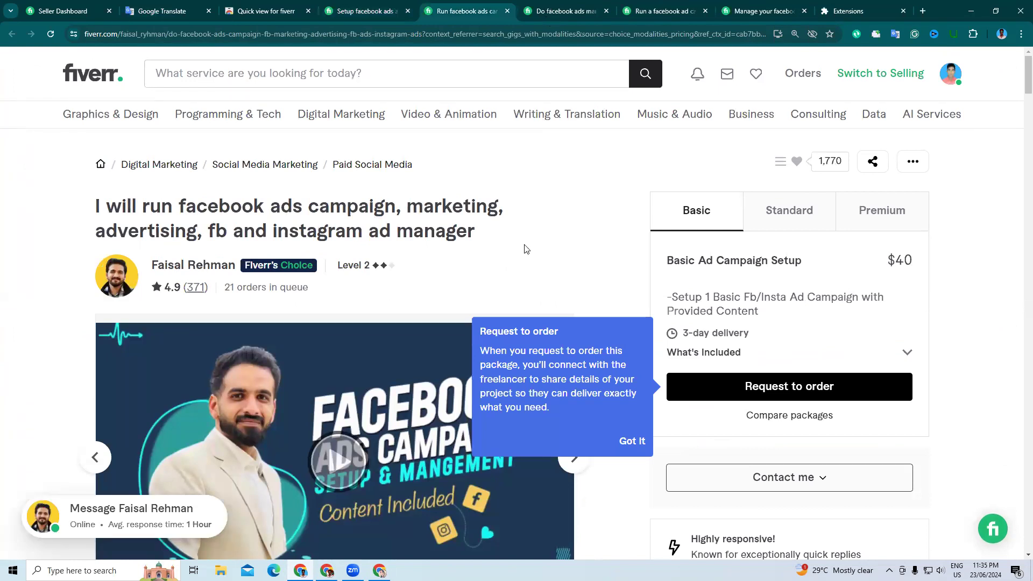
{"action": "key", "text": "ctrl+Tab"}
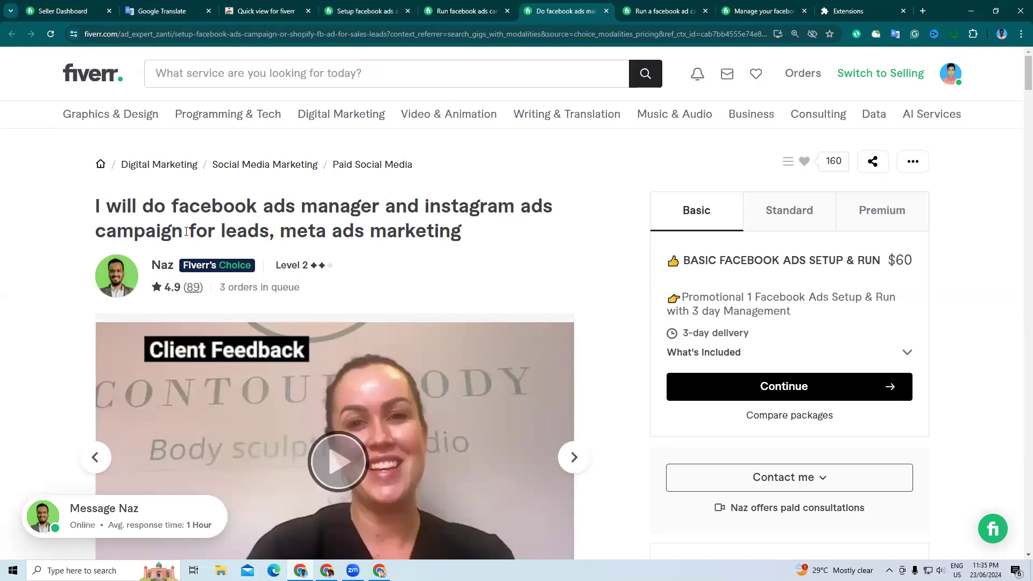
{"action": "left_click_drag", "start_coordinate": [188, 231], "coordinate": [267, 226]}
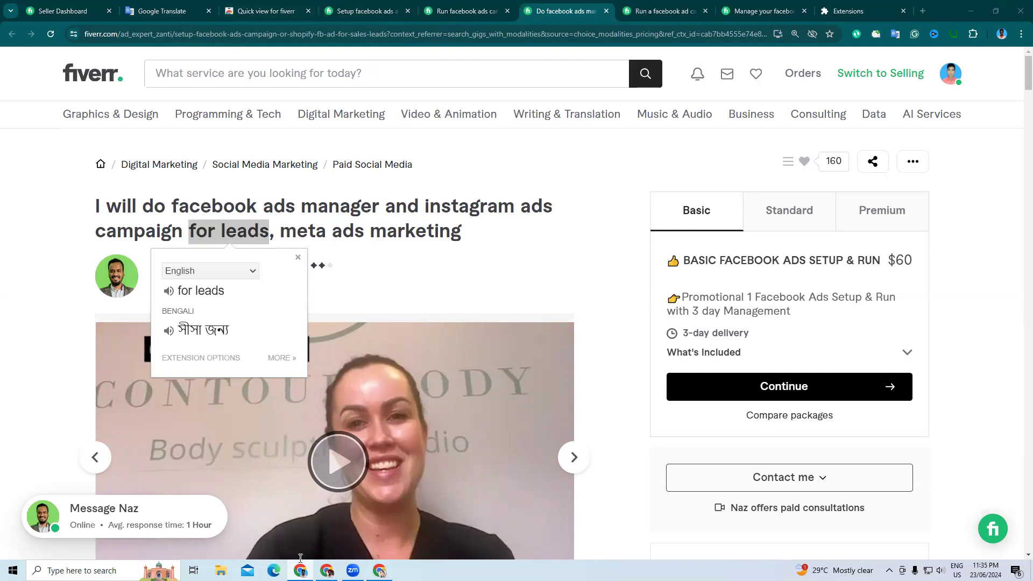
- Switch to Google Translate and extend the draft gig title to "I will do facebook ad campaign for leads and Sell"
{"action": "left_click", "coordinate": [379, 570]}
{"action": "key", "text": "alt+Tab"}
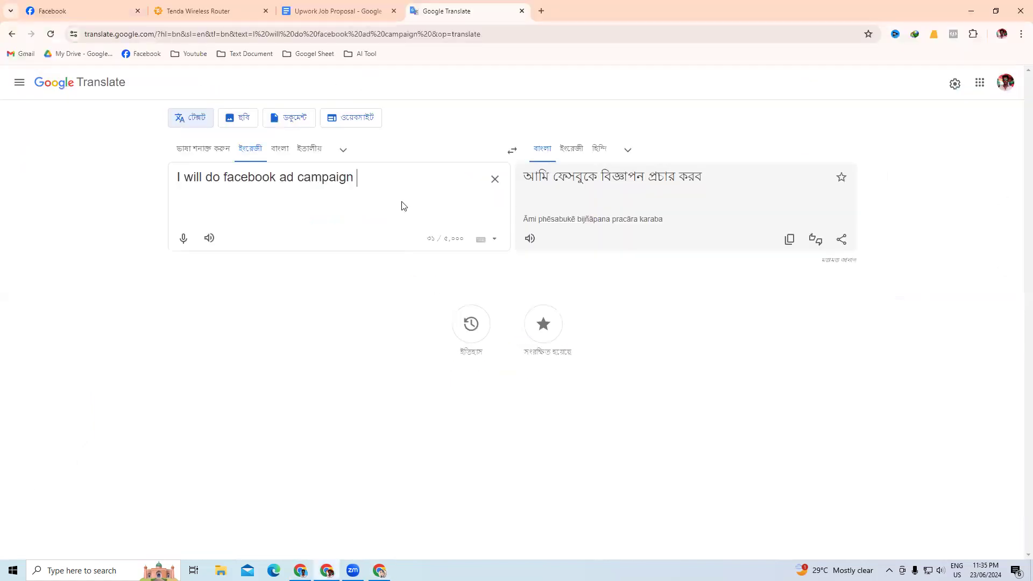
{"action": "type", "text": "of for leads"}
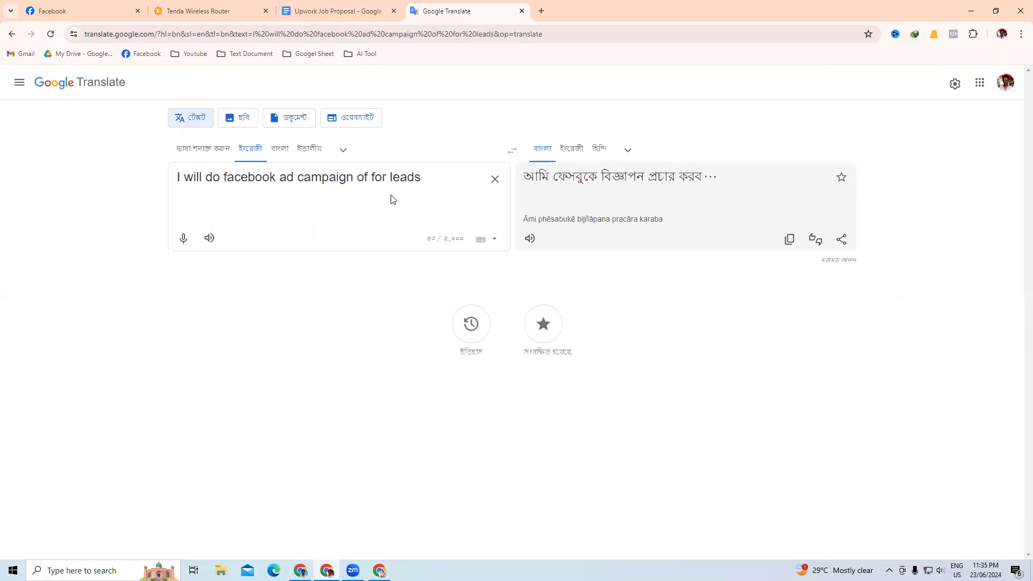
{"action": "left_click", "coordinate": [376, 179]}
{"action": "double_click", "coordinate": [359, 176]}
{"action": "key", "text": "BackSpace"}
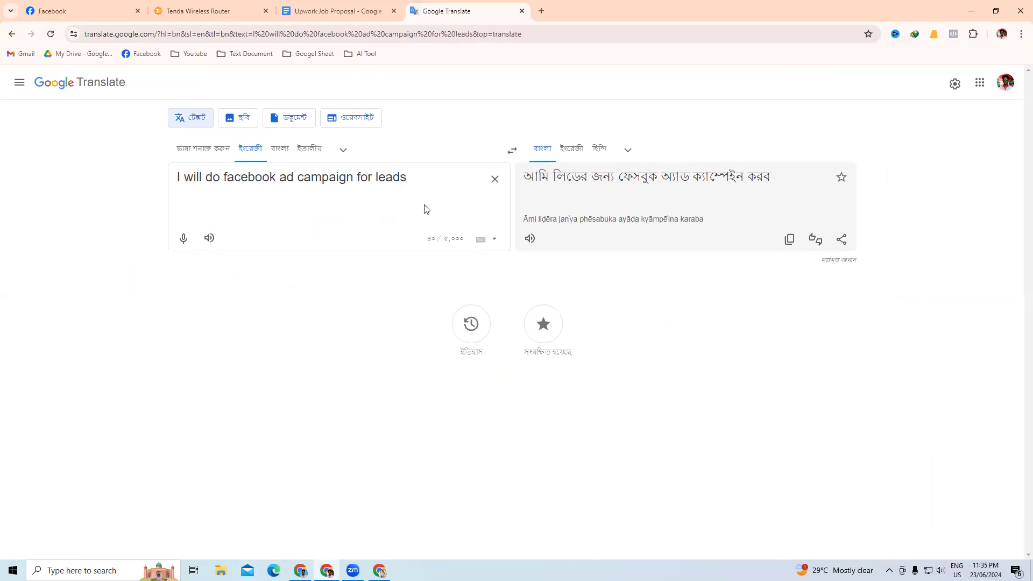
{"action": "left_click", "coordinate": [410, 178]}
{"action": "type", "text": "and Sell"}
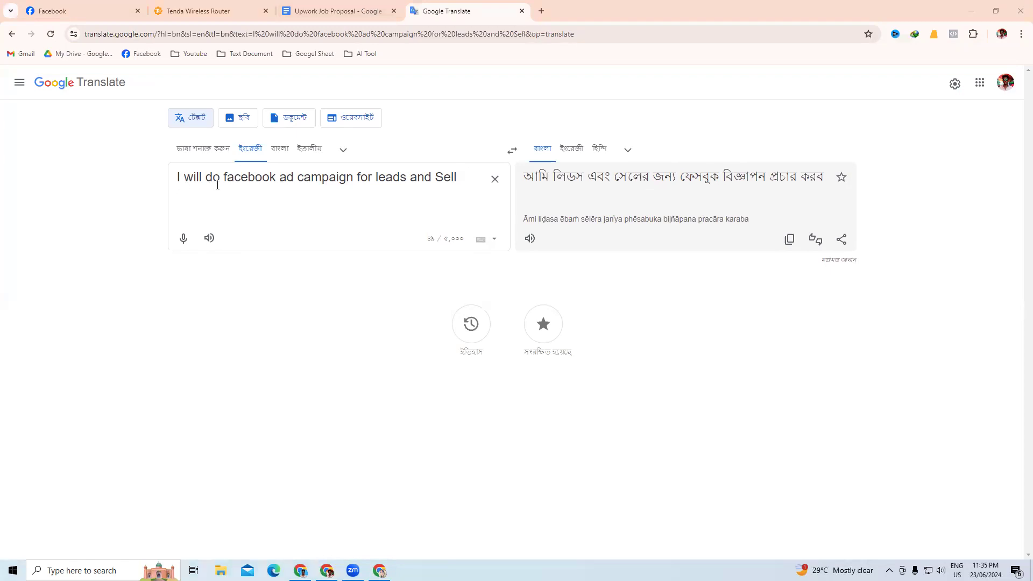
- Change "ad" to "ads" in the draft gig title in the Google Translate source text
{"action": "left_click", "coordinate": [295, 176]}
{"action": "type", "text": "s"}
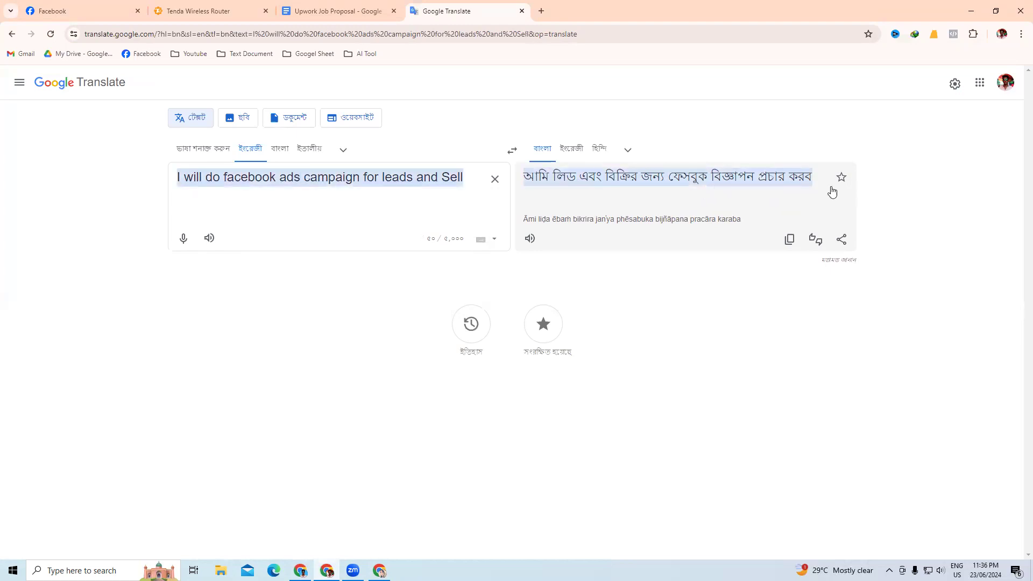
{"action": "left_click", "coordinate": [463, 180]}
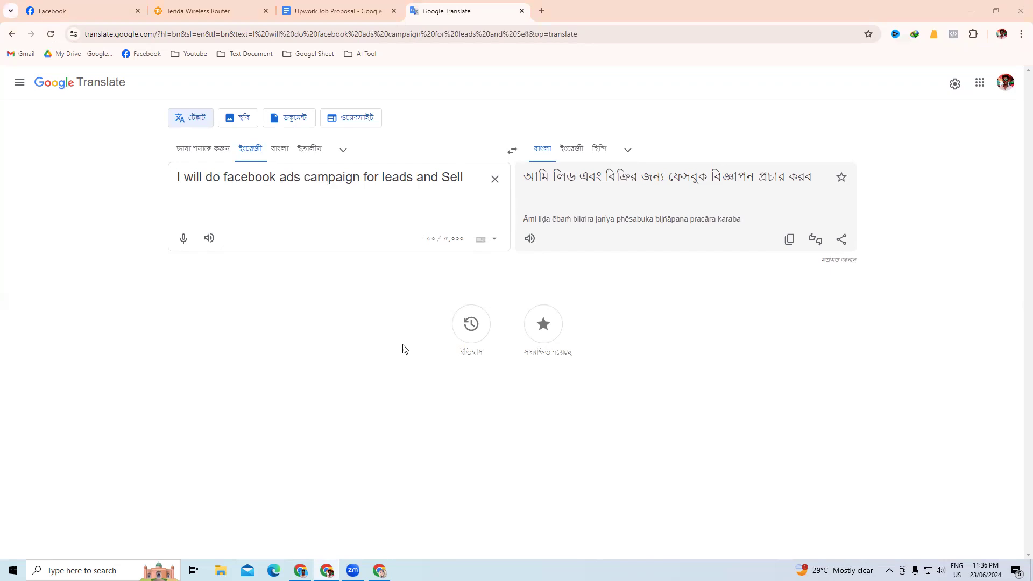
- Copy the full English gig title into the Upwork Job Proposal document below the Title heading and start a new line
{"action": "left_click", "coordinate": [311, 209]}
{"action": "triple_click", "coordinate": [341, 180]}
{"action": "key", "text": "ctrl+c"}
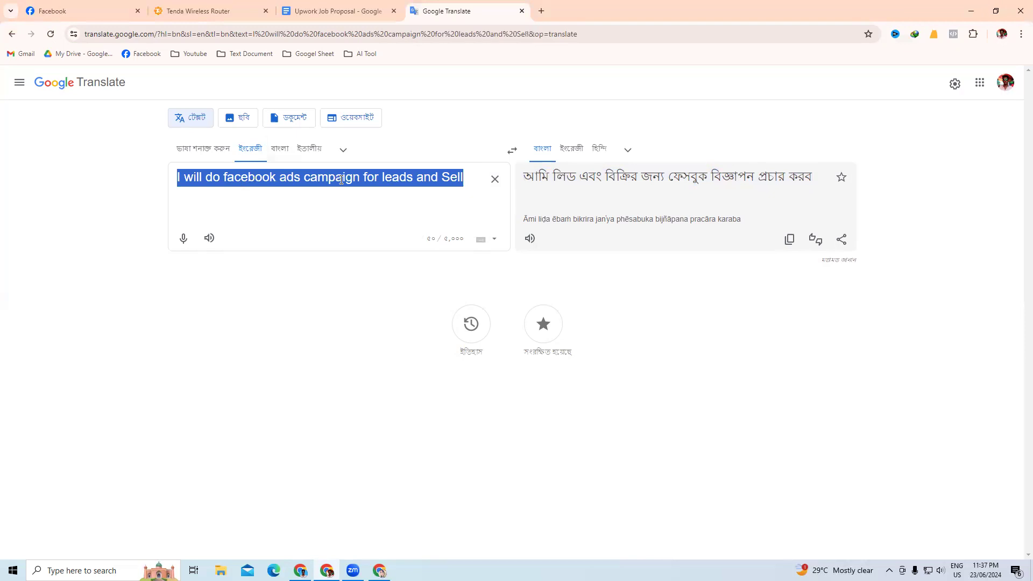
{"action": "left_click", "coordinate": [318, 10]}
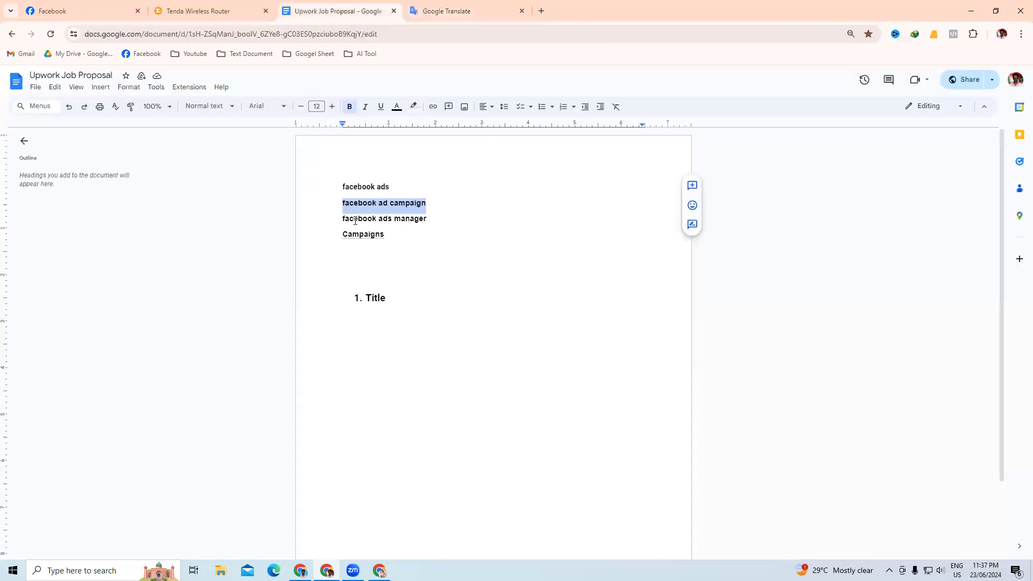
{"action": "left_click", "coordinate": [382, 322]}
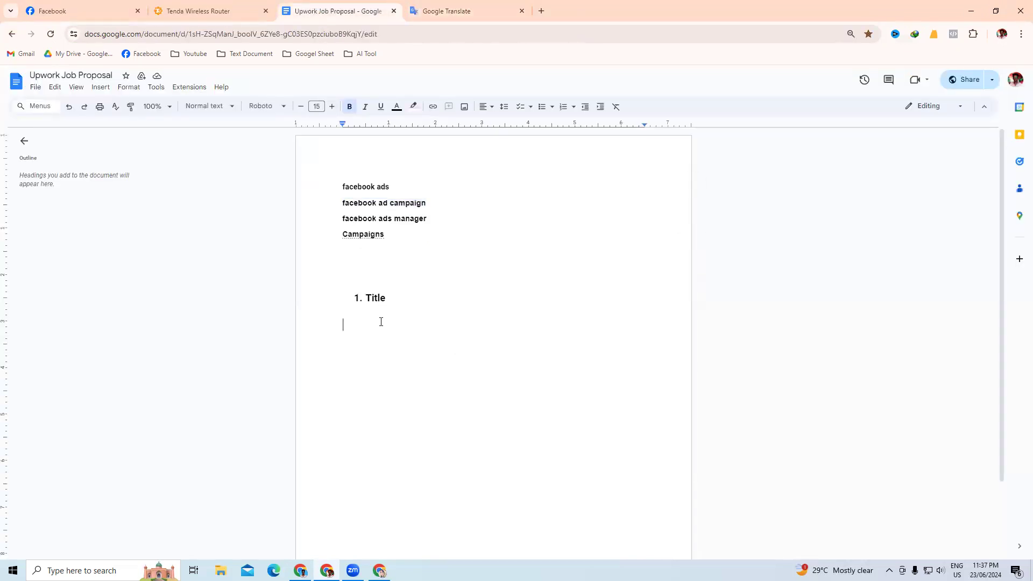
{"action": "key", "text": "ctrl+v"}
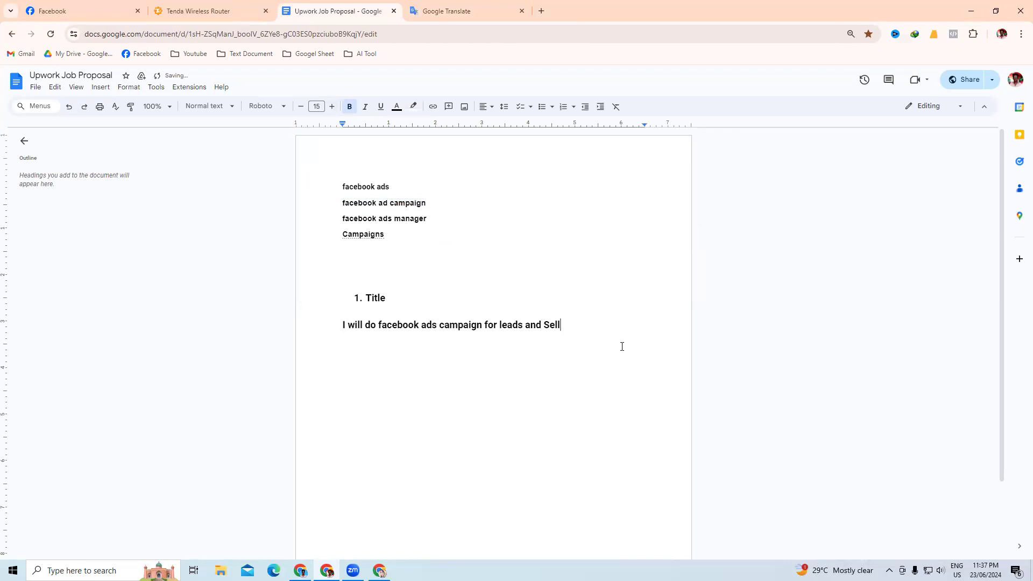
{"action": "key", "text": "Return"}
{"action": "scroll", "coordinate": [401, 339], "scroll_direction": "down", "scroll_amount": 2}
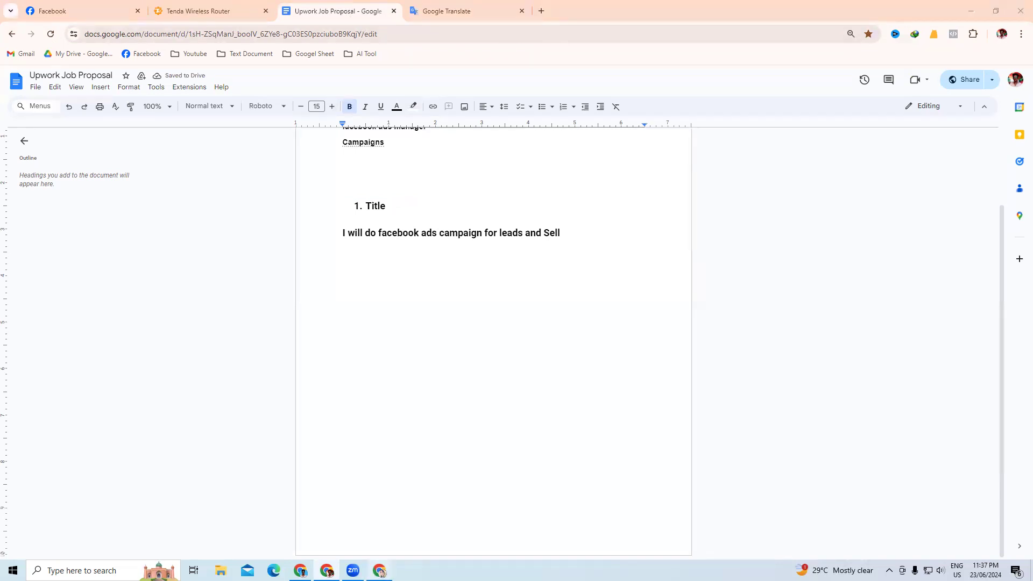
- Copy the "Category" item from the Facebook Ads Campaign document into Upwork Job Proposal below the gig title
{"action": "left_click", "coordinate": [379, 570]}
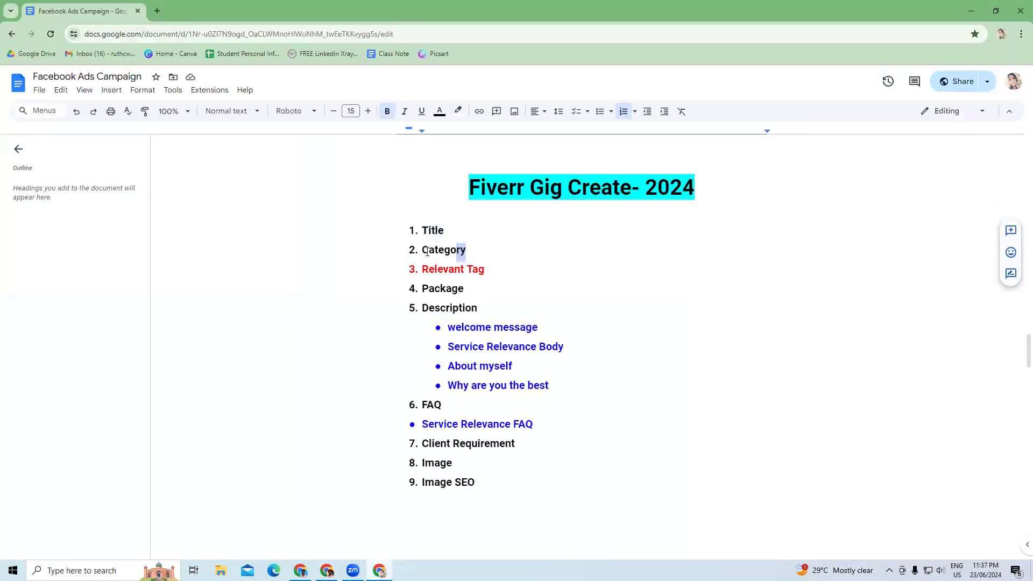
{"action": "left_click_drag", "start_coordinate": [427, 251], "coordinate": [386, 249]}
{"action": "key", "text": "ctrl+c"}
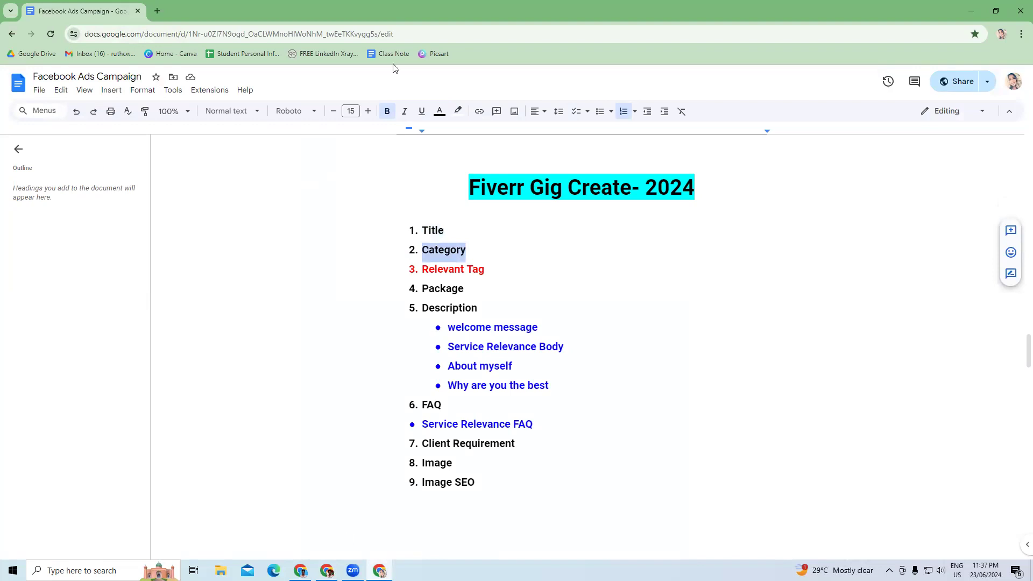
{"action": "left_click", "coordinate": [326, 570]}
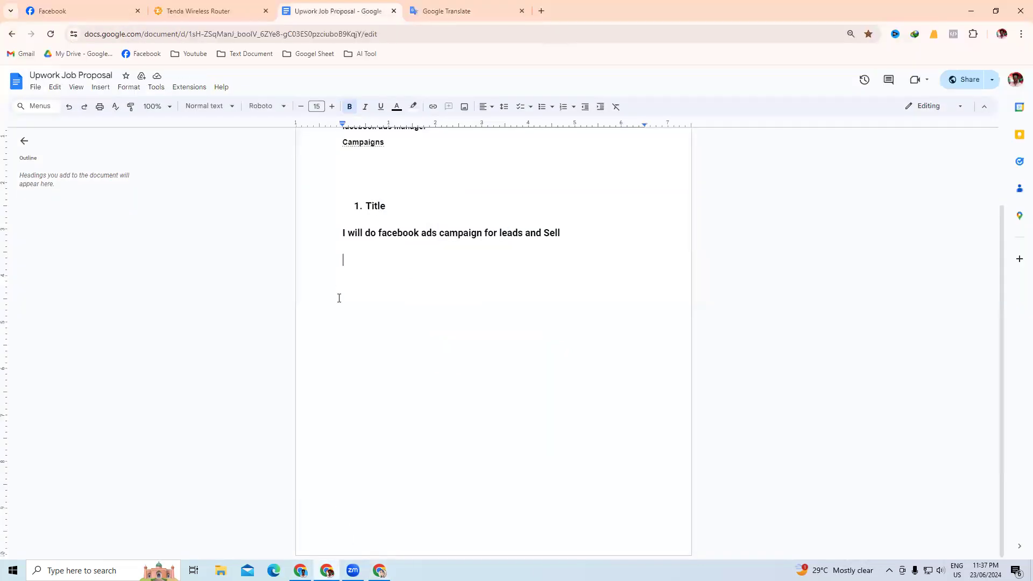
{"action": "key", "text": "ctrl+v"}
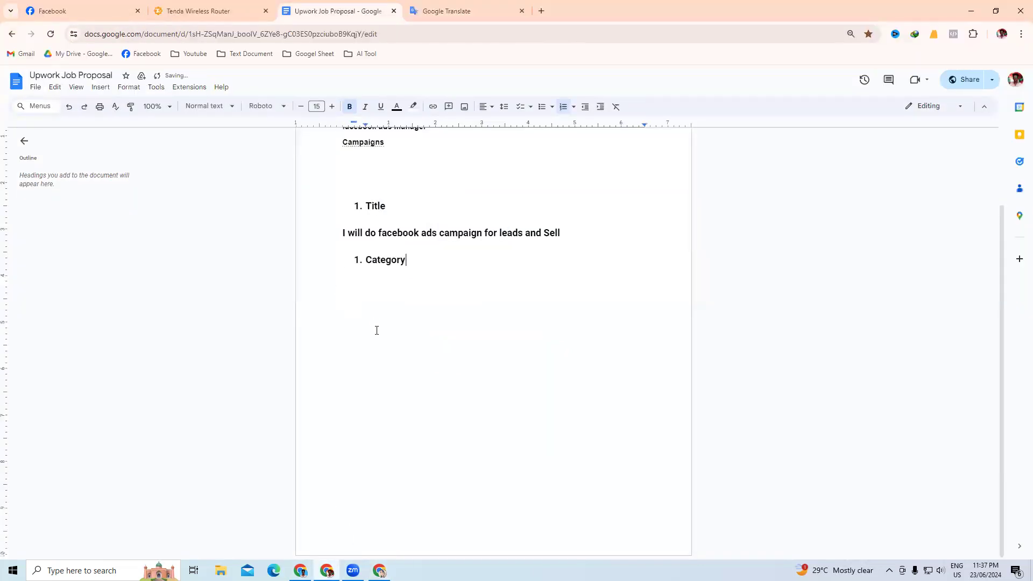
- Number the Category heading "2." by hand, remove its automatic list number and start a new line below it
{"action": "left_click", "coordinate": [357, 260]}
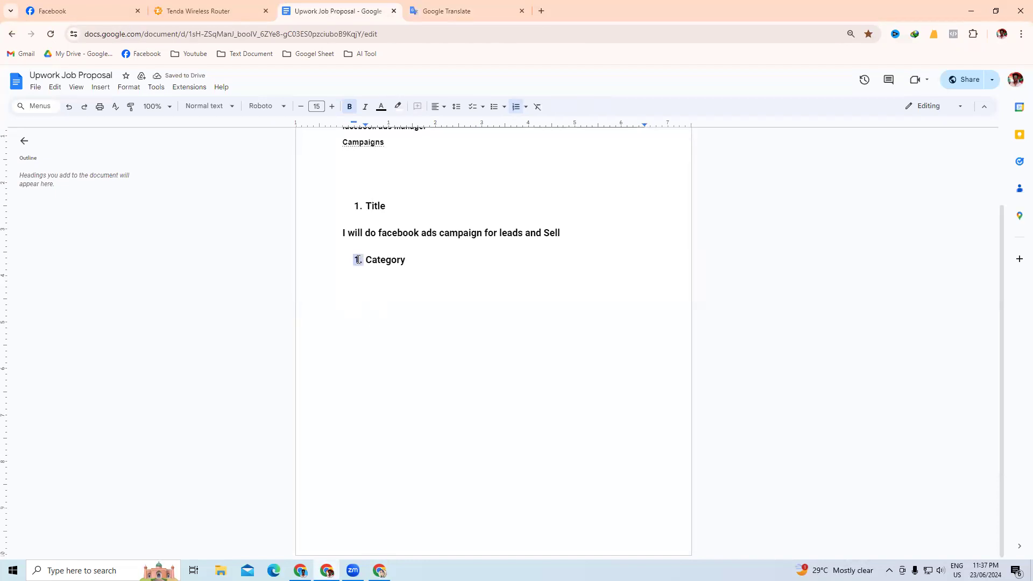
{"action": "left_click", "coordinate": [364, 260]}
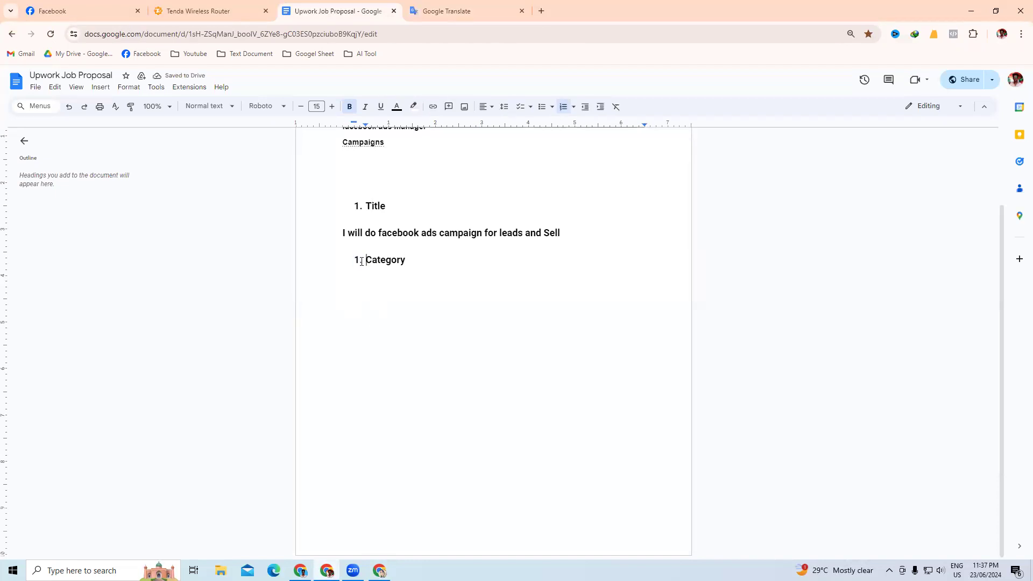
{"action": "left_click", "coordinate": [358, 260]}
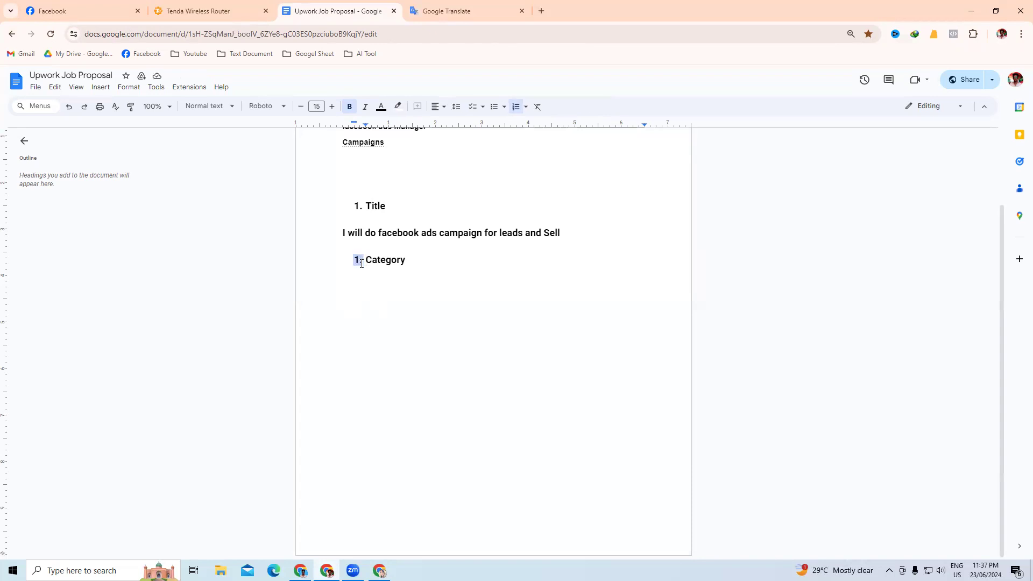
{"action": "type", "text": "2"}
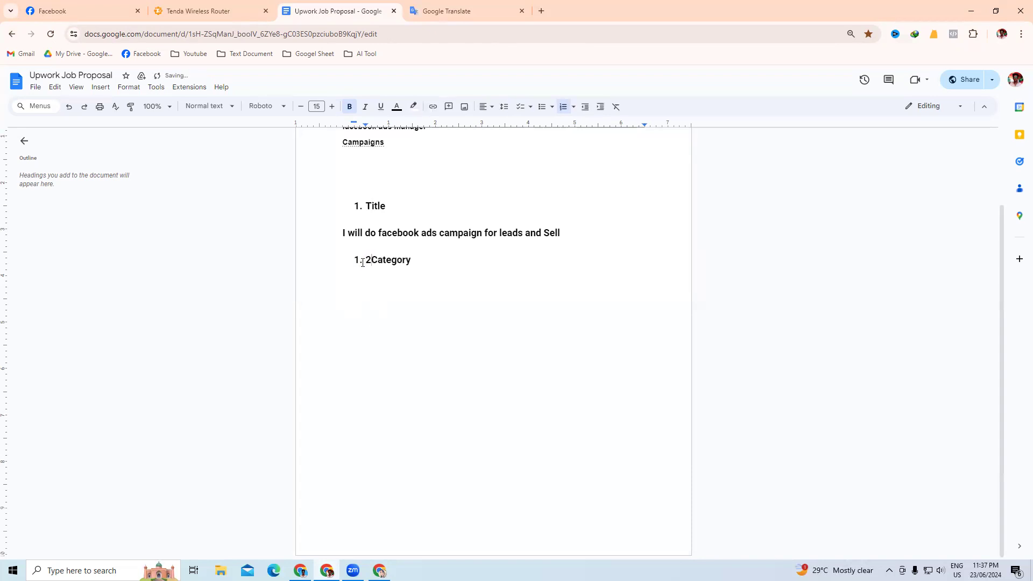
{"action": "left_click", "coordinate": [362, 262]}
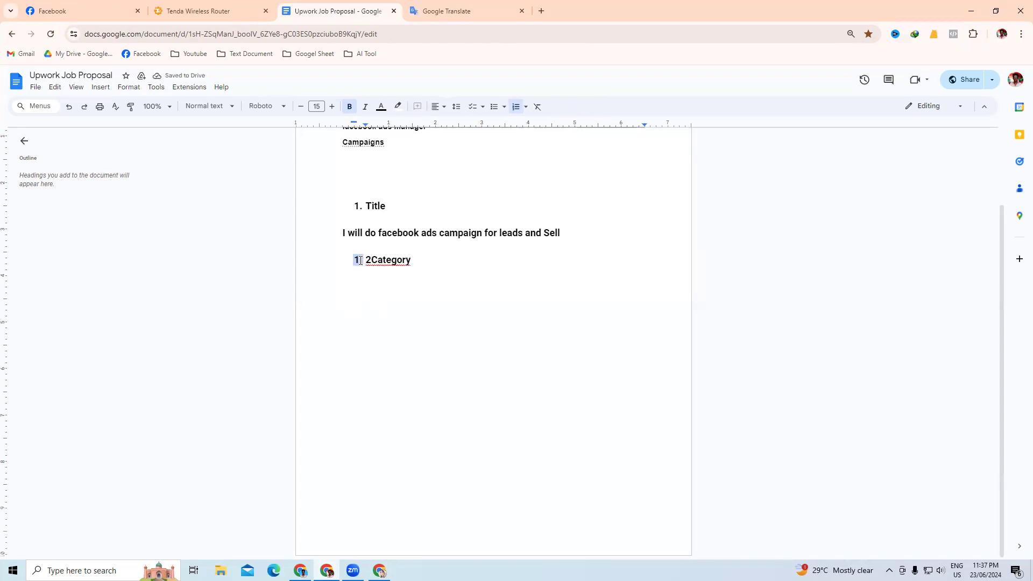
{"action": "left_click", "coordinate": [371, 261]}
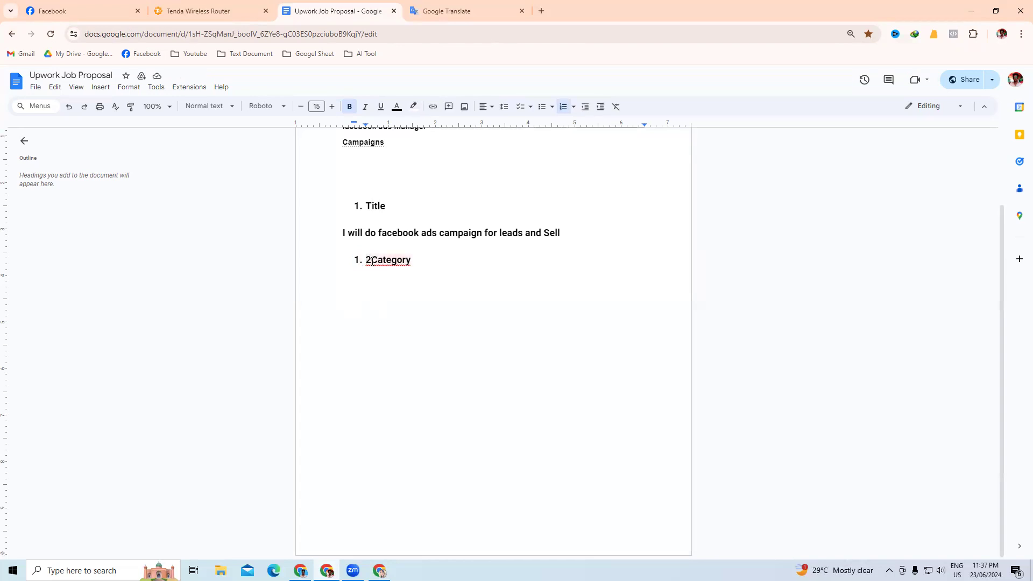
{"action": "type", "text": "."}
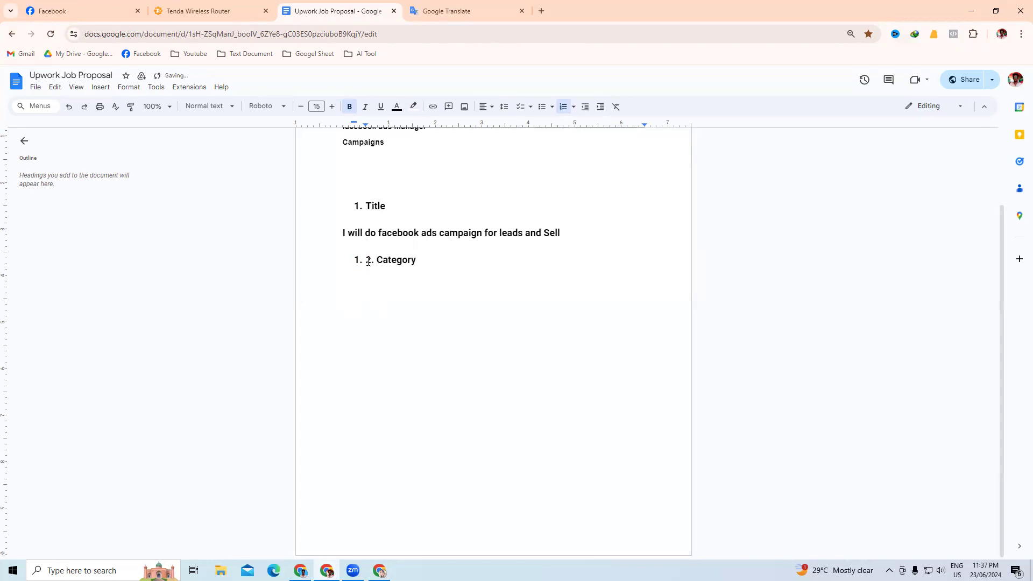
{"action": "left_click", "coordinate": [368, 261]}
{"action": "key", "text": "BackSpace"}
{"action": "left_click", "coordinate": [394, 286]}
{"action": "left_click", "coordinate": [429, 263]}
{"action": "key", "text": "Return"}
- Compare the main category of the competing Fiverr gigs and copy "Digital Marketing" below the Category heading in Upwork Job Proposal, followed by ">"
{"action": "key", "text": "alt+Tab"}
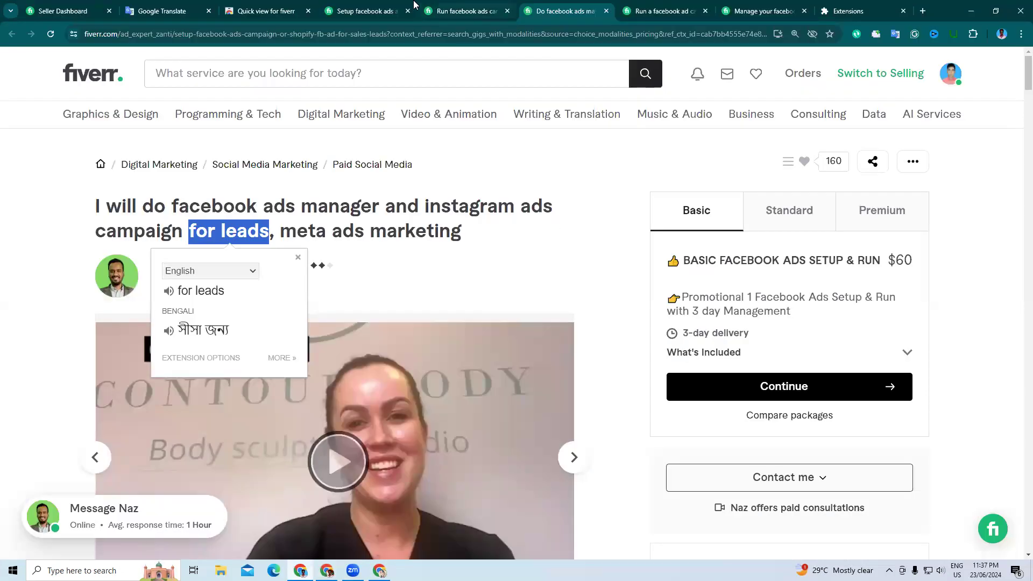
{"action": "left_click", "coordinate": [388, 5]}
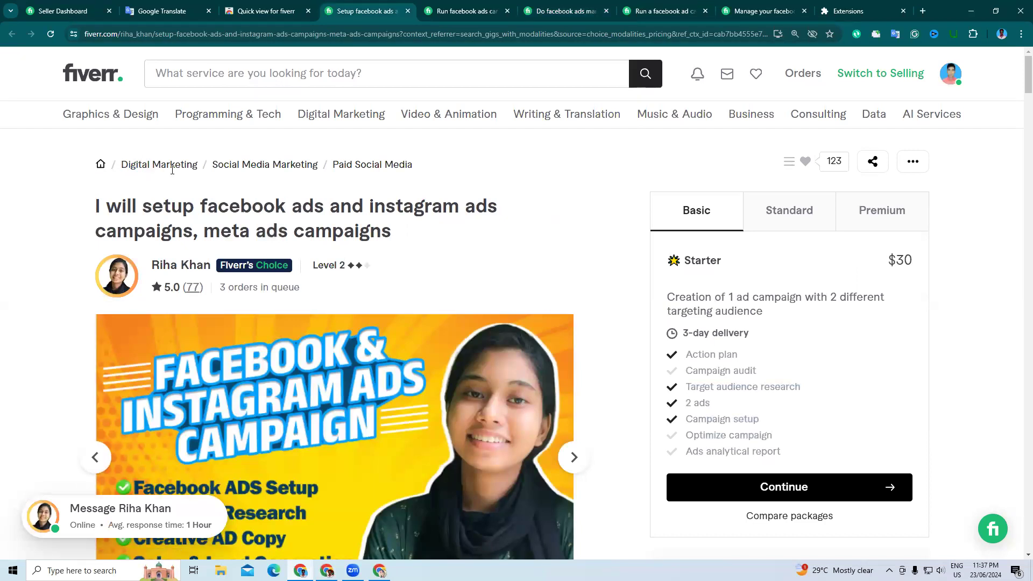
{"action": "left_click_drag", "start_coordinate": [121, 166], "coordinate": [196, 171]}
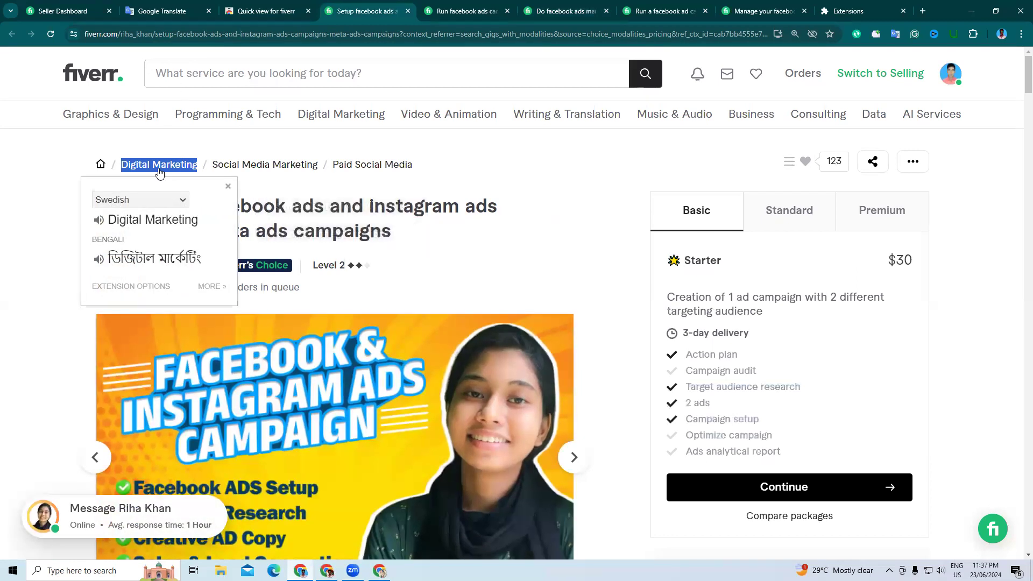
{"action": "left_click", "coordinate": [485, 5]}
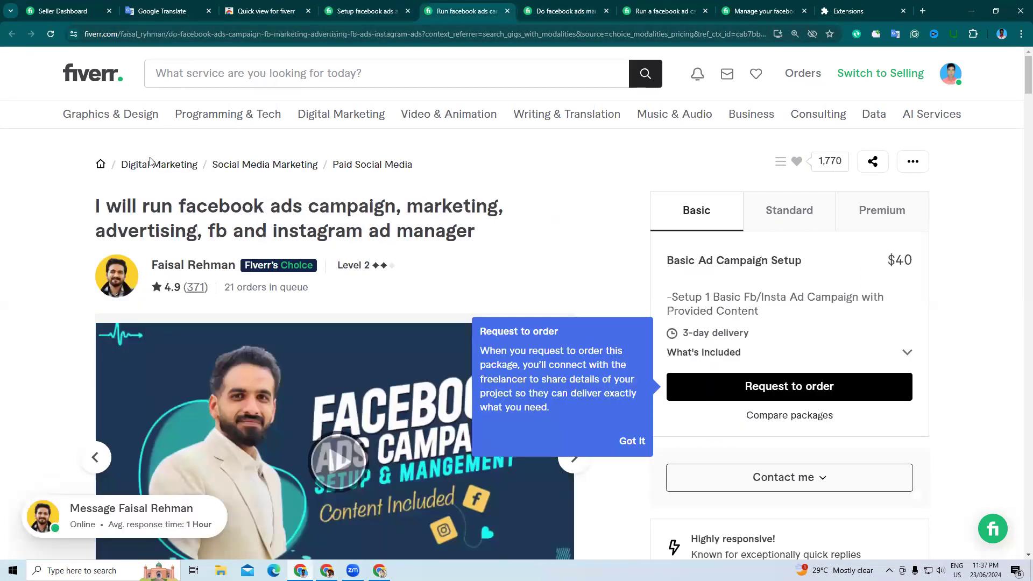
{"action": "left_click", "coordinate": [610, 4]}
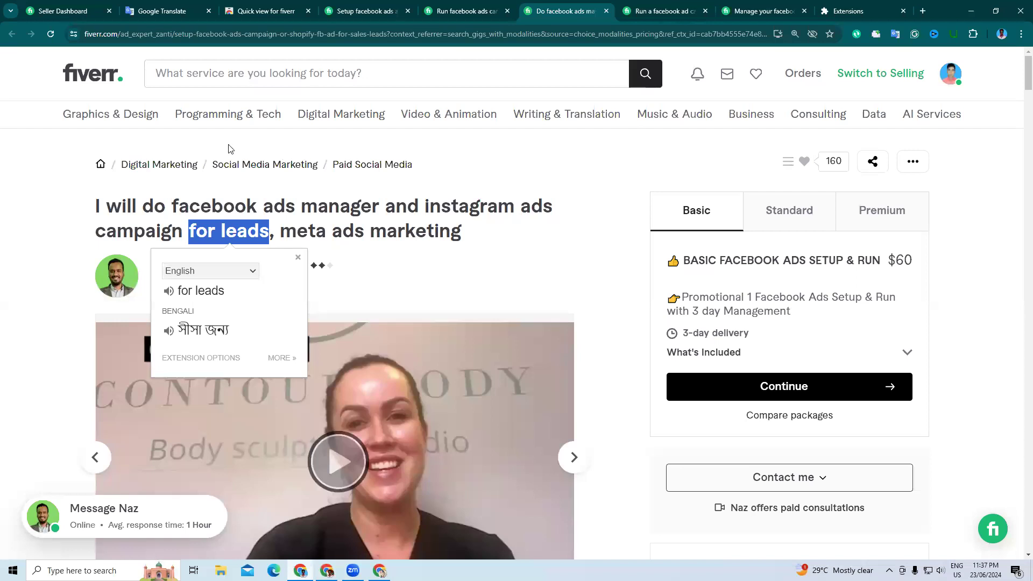
{"action": "left_click", "coordinate": [690, 5]}
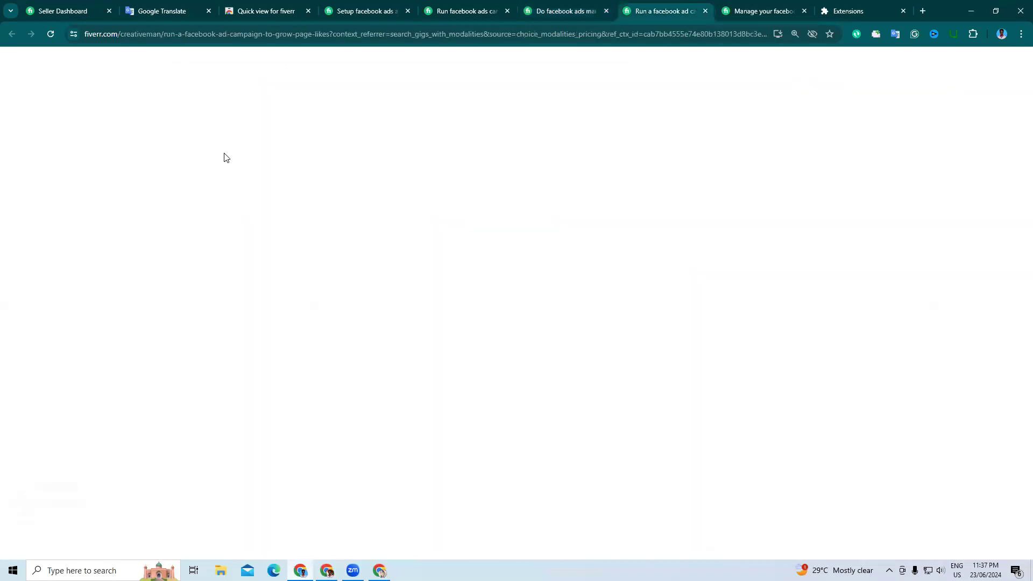
{"action": "left_click", "coordinate": [762, 10]}
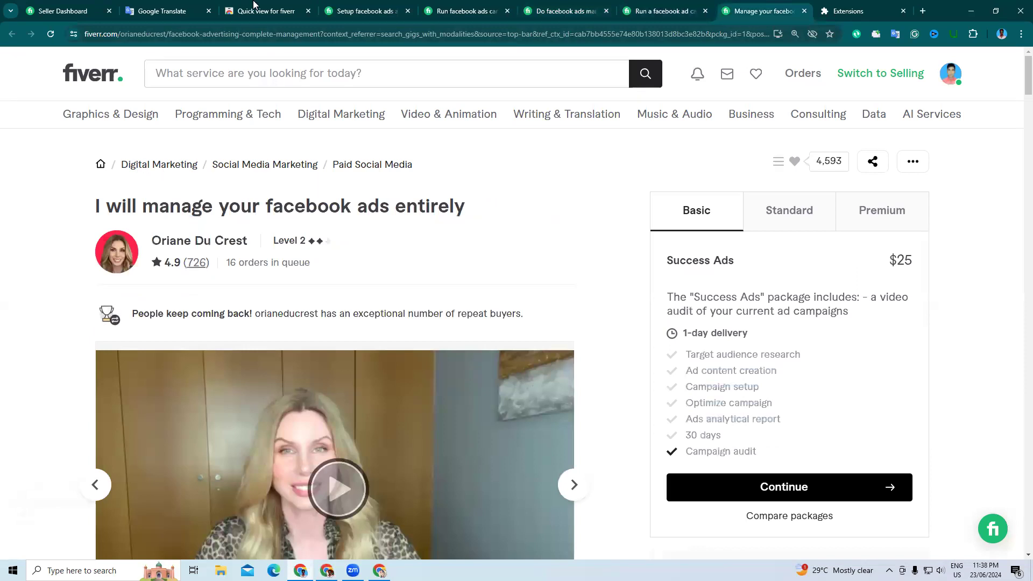
{"action": "left_click", "coordinate": [380, 570]}
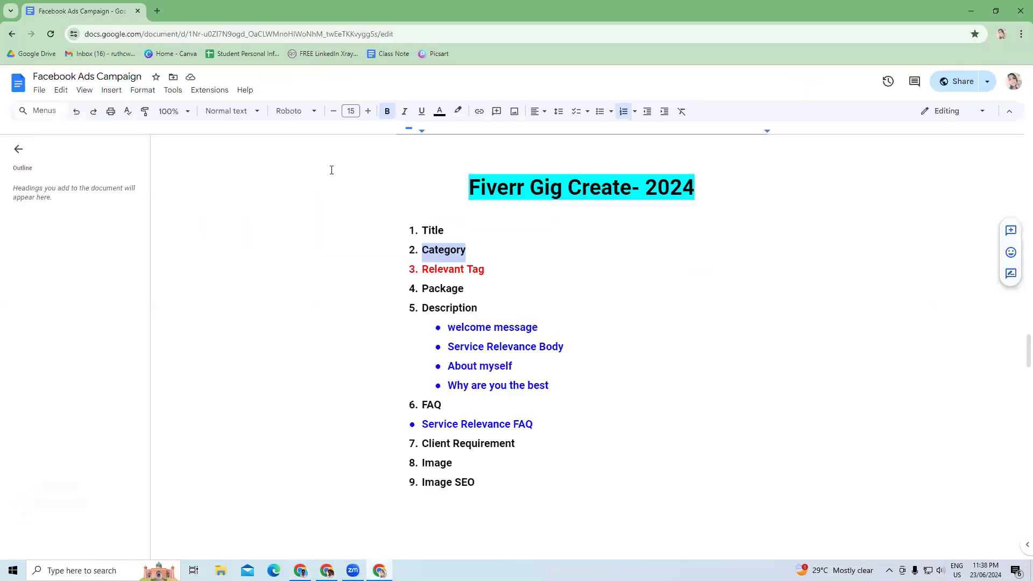
{"action": "left_click", "coordinate": [327, 571]}
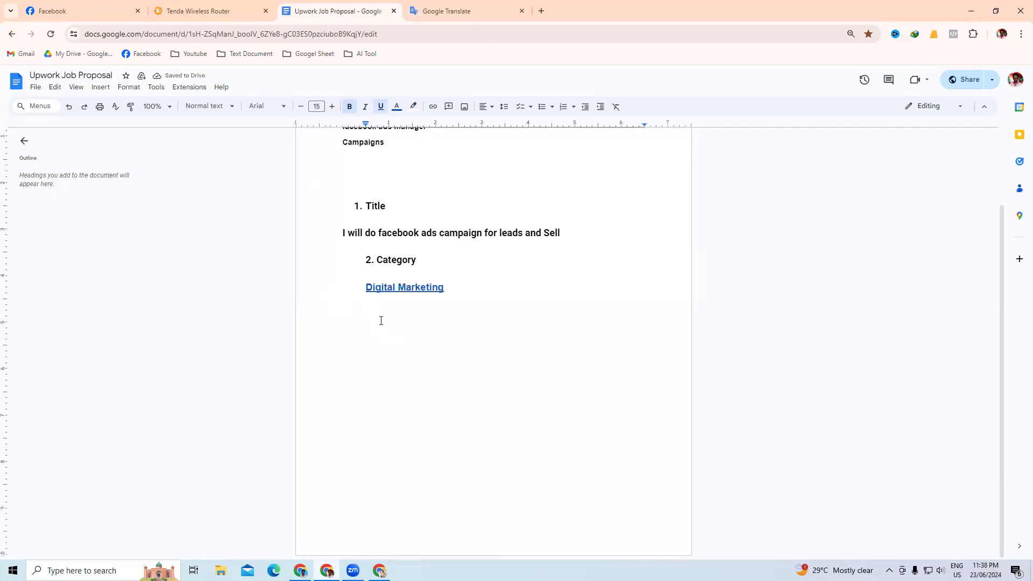
{"action": "type", "text": ">"}
- Compare the subcategory across the Fiverr gigs and add "Social Media Marketing" with a following ">" to the category path in Upwork Job Proposal
{"action": "left_click", "coordinate": [301, 571]}
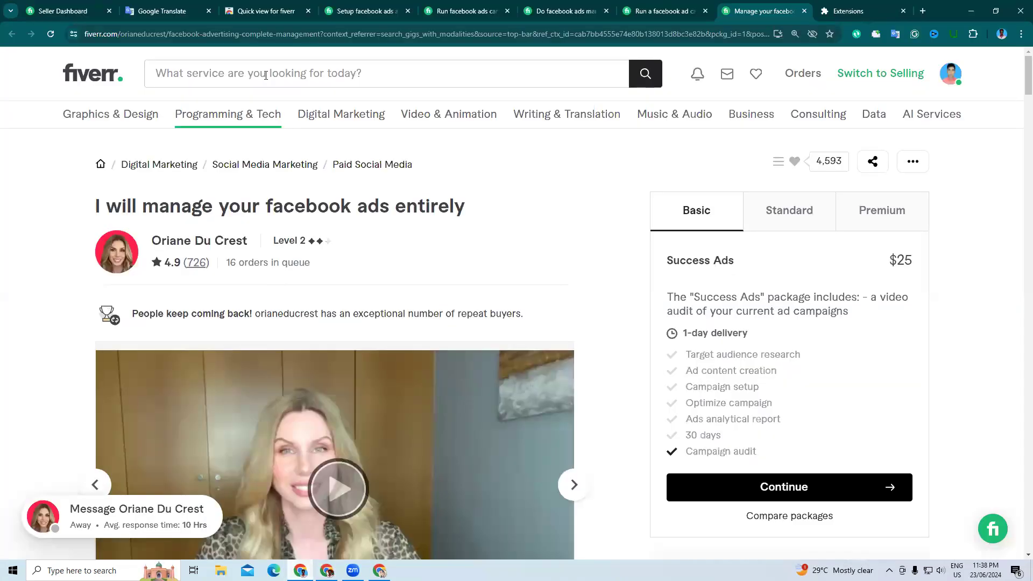
{"action": "left_click", "coordinate": [401, 6]}
{"action": "left_click_drag", "start_coordinate": [214, 170], "coordinate": [319, 169]}
{"action": "key", "text": "ctrl+c"}
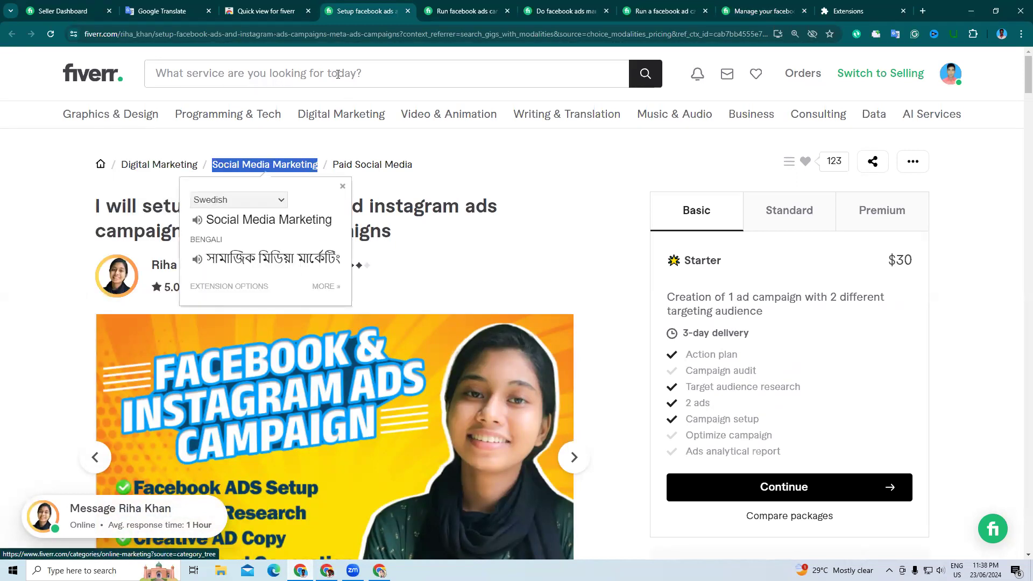
{"action": "key", "text": "ctrl+Tab"}
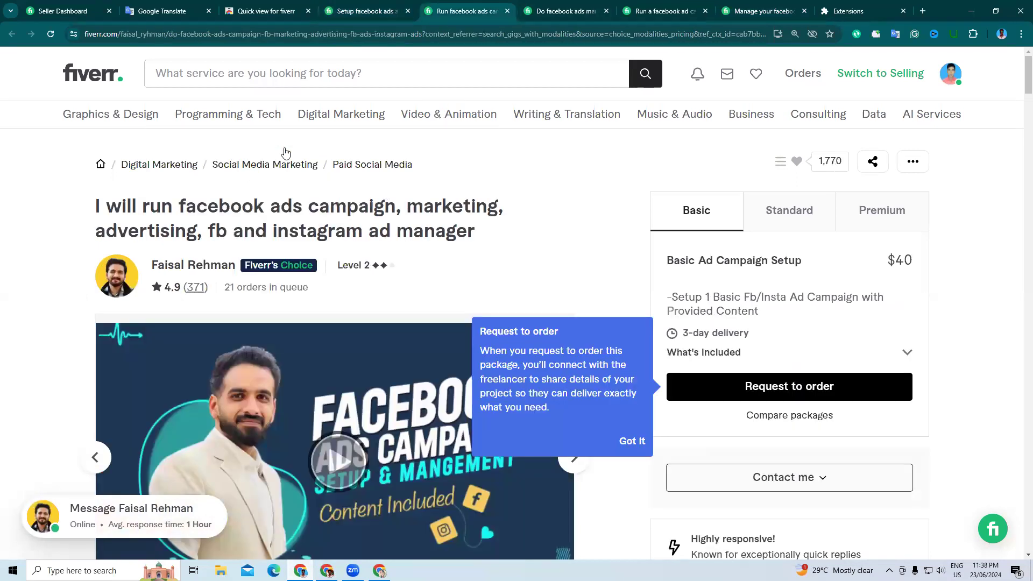
{"action": "key", "text": "ctrl+Tab"}
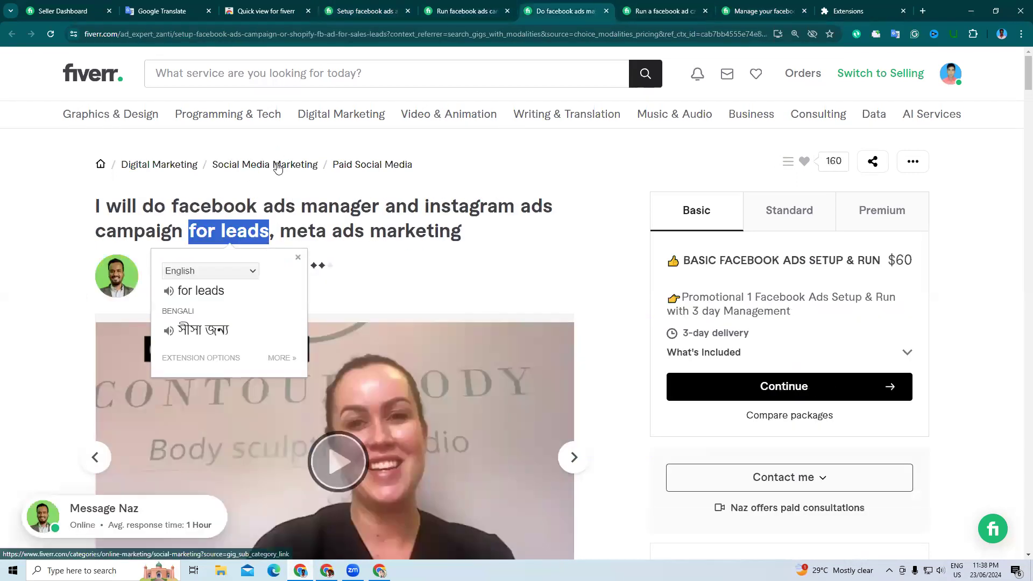
{"action": "key", "text": "ctrl+Tab"}
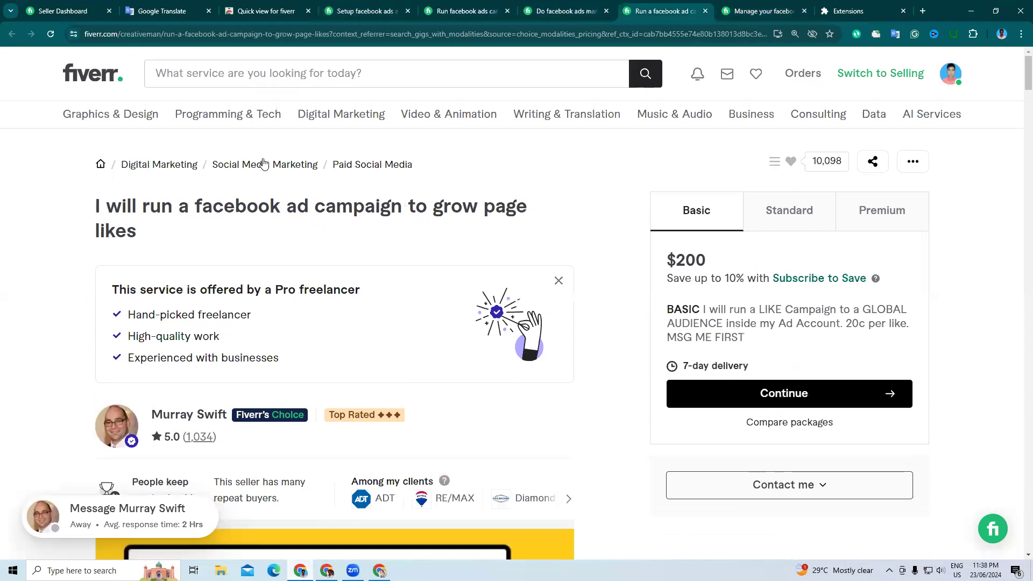
{"action": "key", "text": "ctrl+Tab"}
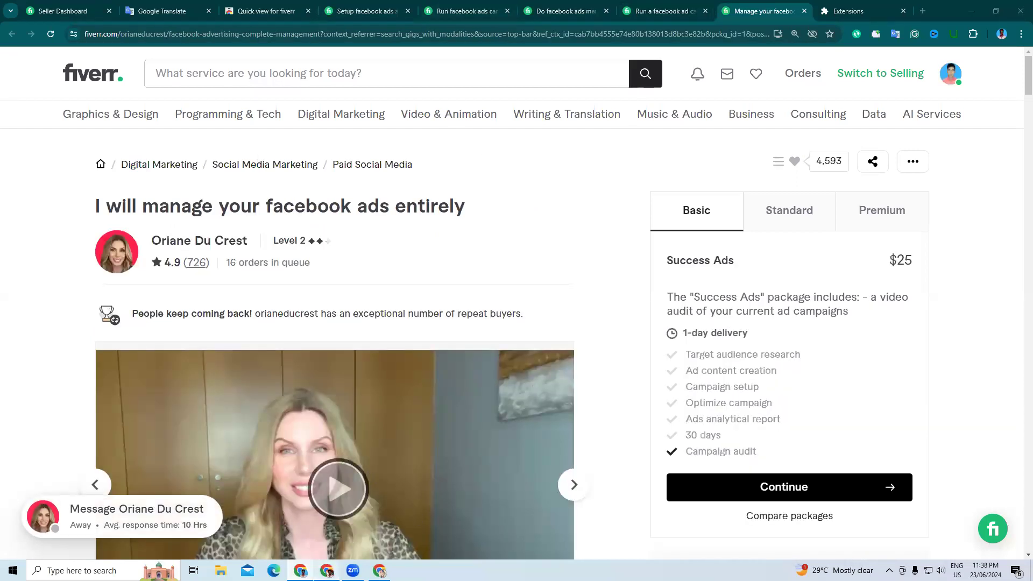
{"action": "left_click", "coordinate": [327, 570]}
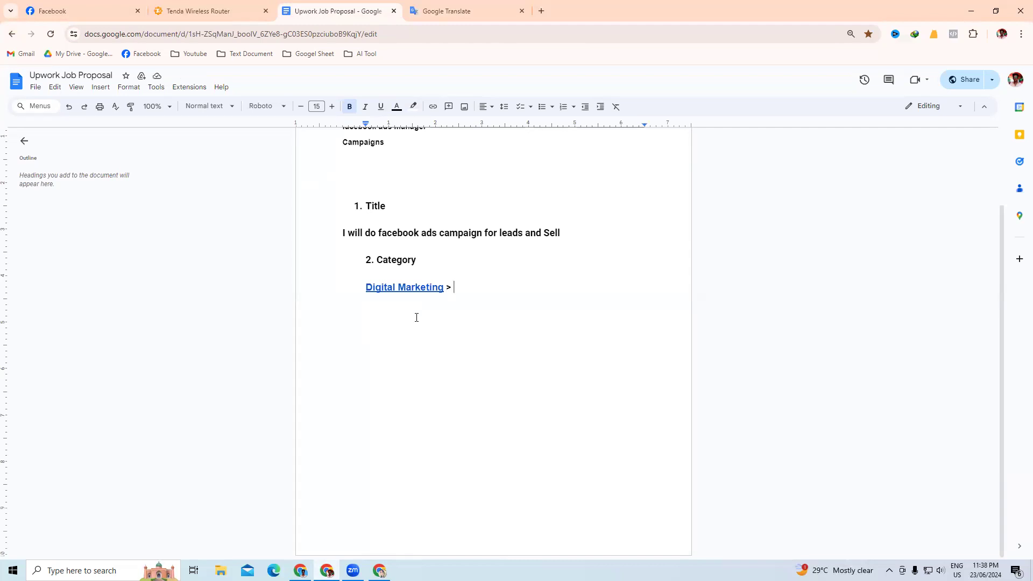
{"action": "key", "text": "ctrl+v"}
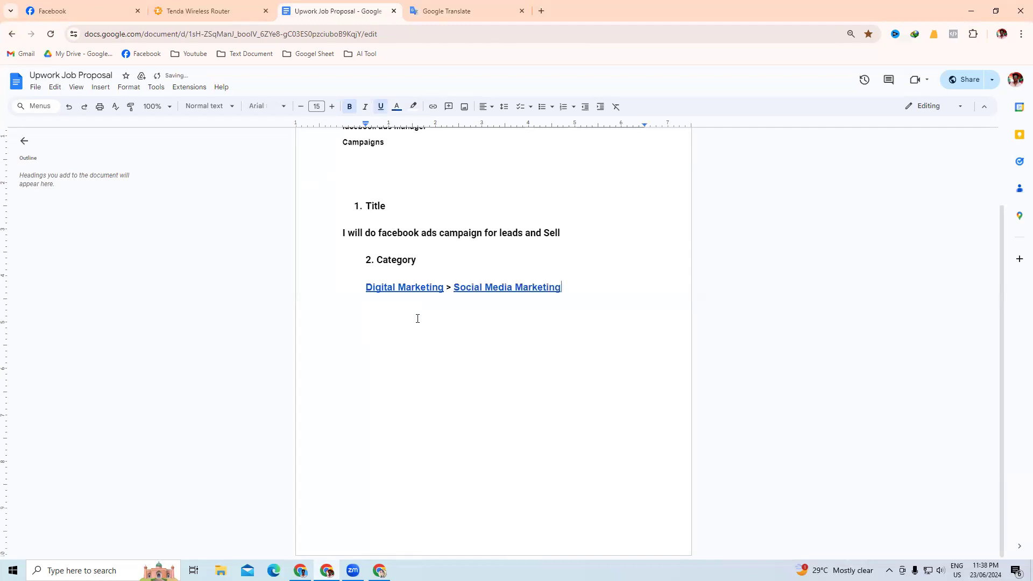
{"action": "type", "text": ">"}
- Copy "Paid Social Media" from the Fiverr gig, check it against the other gigs, and append it to the category path in Upwork Job Proposal
{"action": "key", "text": "alt+Tab"}
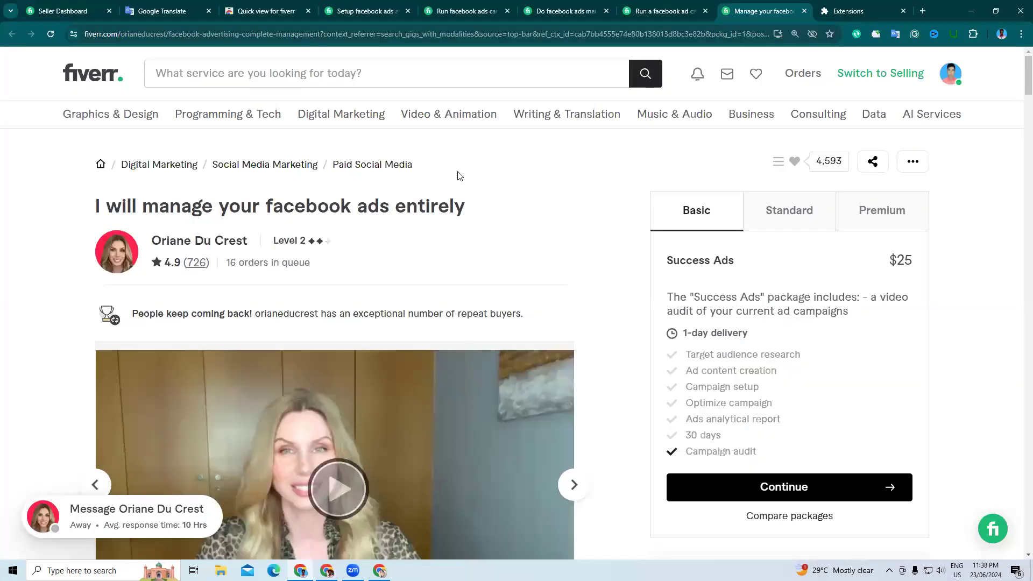
{"action": "left_click_drag", "start_coordinate": [412, 165], "coordinate": [333, 170]}
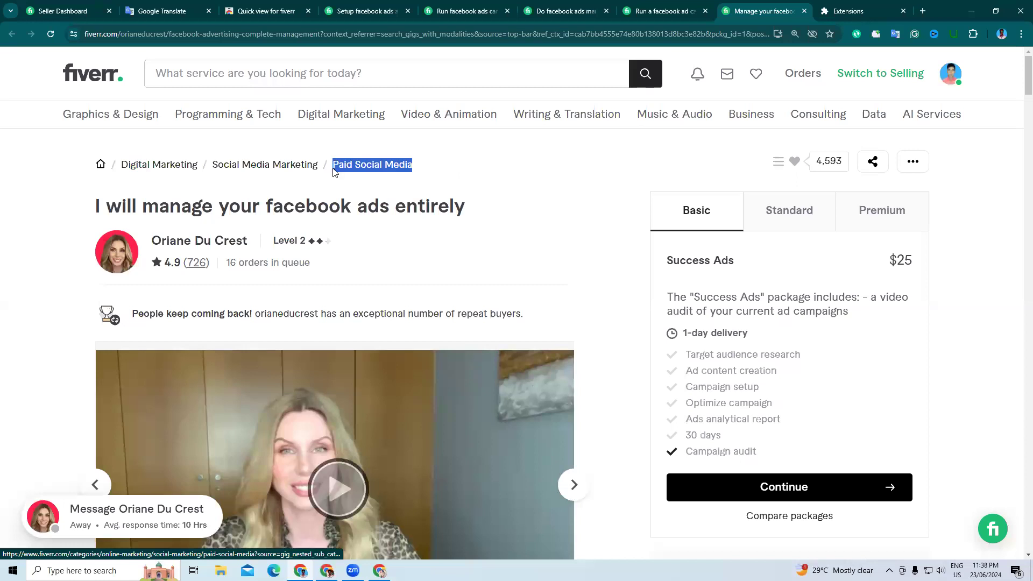
{"action": "key", "text": "ctrl+c"}
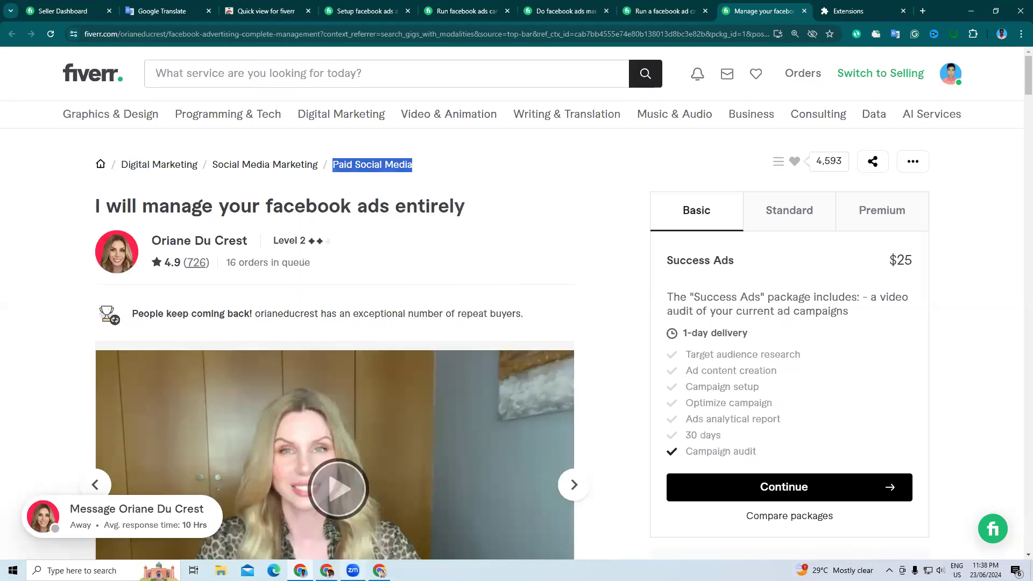
{"action": "left_click", "coordinate": [368, 11]}
{"action": "left_click", "coordinate": [466, 11]}
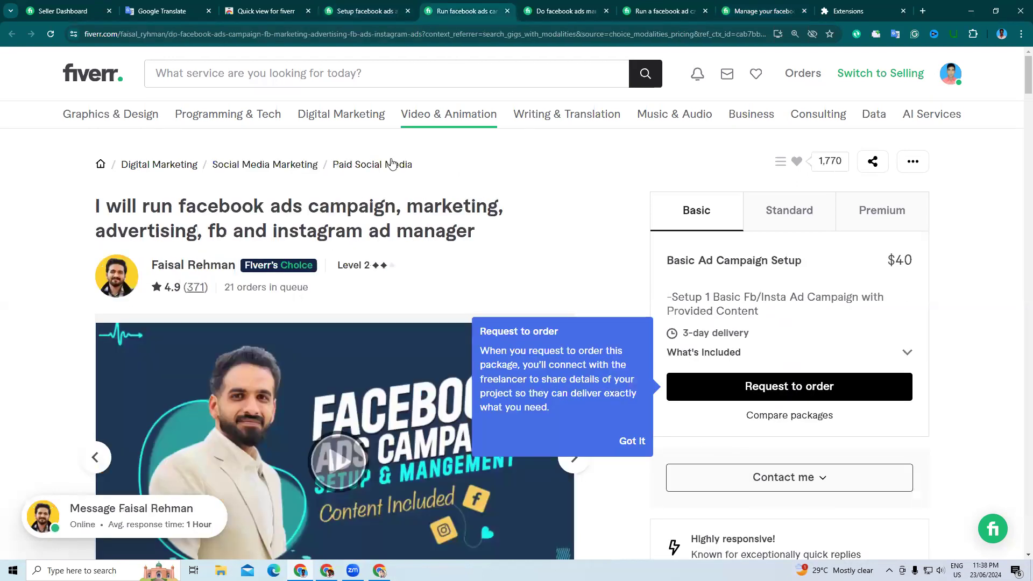
{"action": "left_click", "coordinate": [590, 5]}
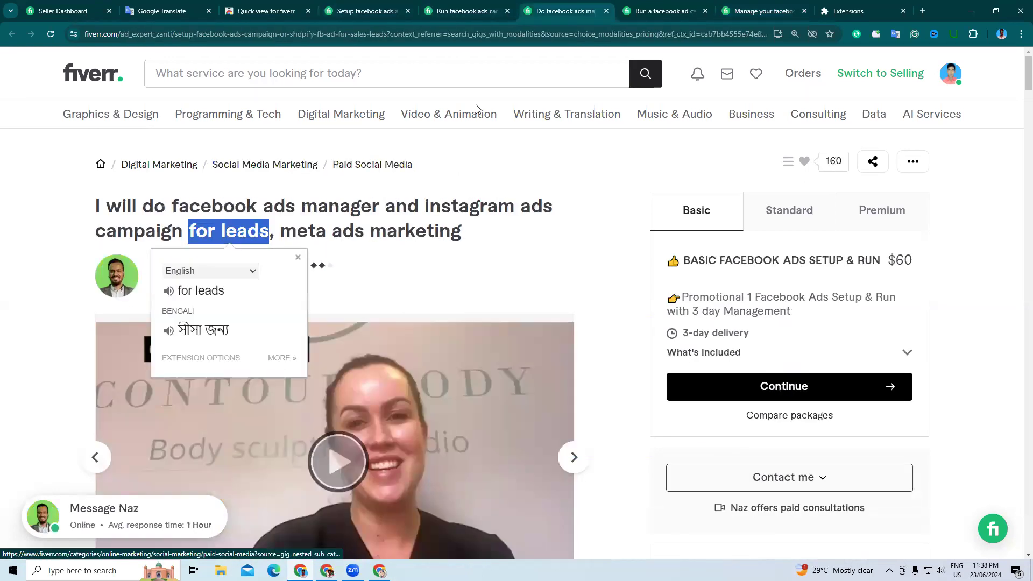
{"action": "left_click", "coordinate": [640, 6]}
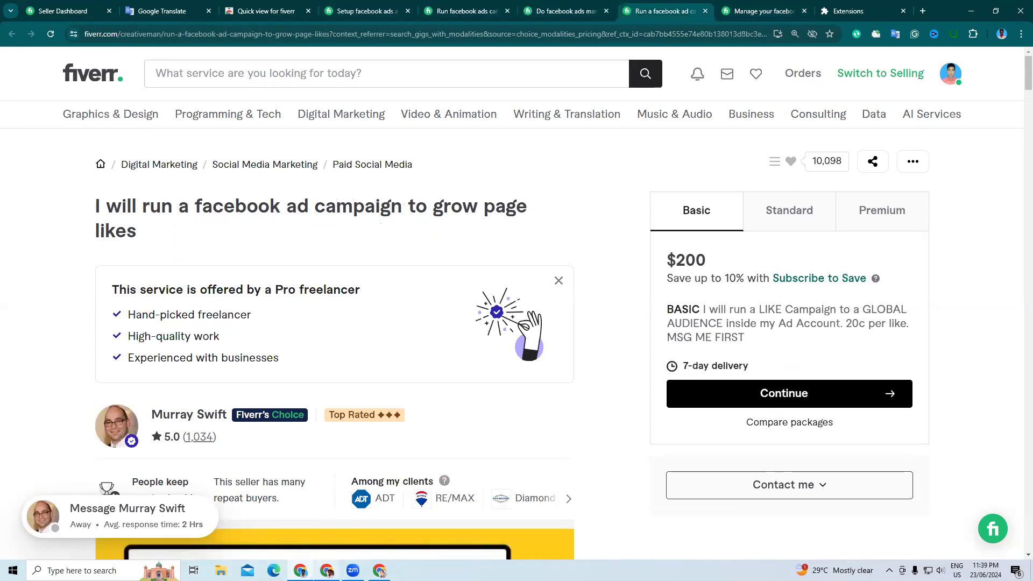
{"action": "left_click", "coordinate": [326, 570]}
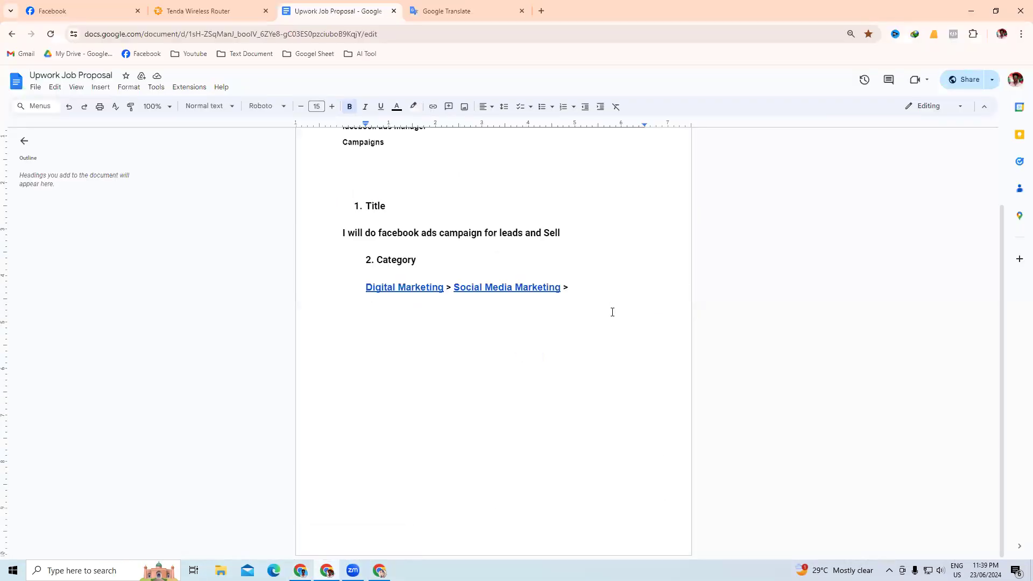
{"action": "key", "text": "ctrl+v"}
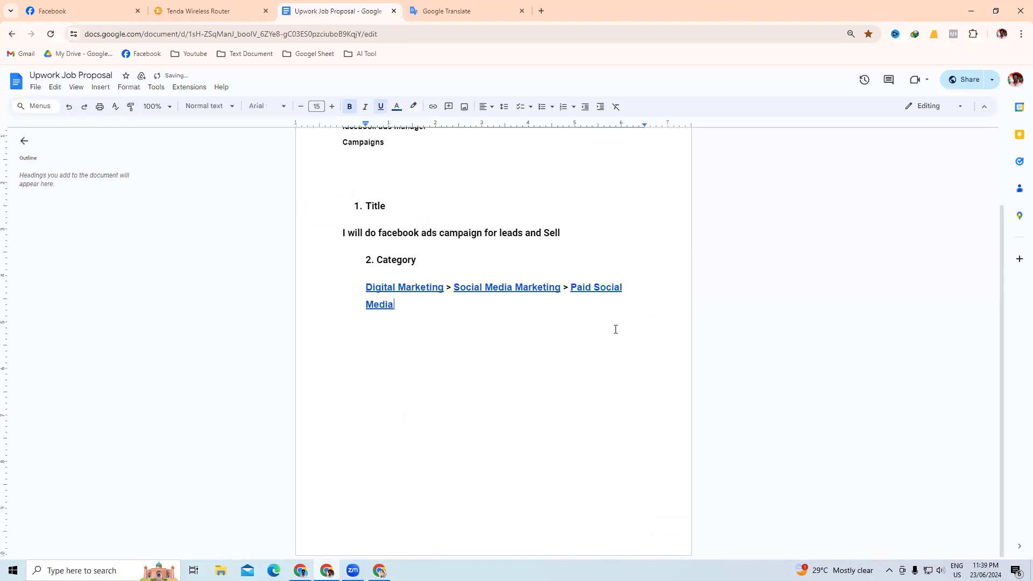
- Set the font size of the whole category path line to 12
{"action": "triple_click", "coordinate": [365, 284]}
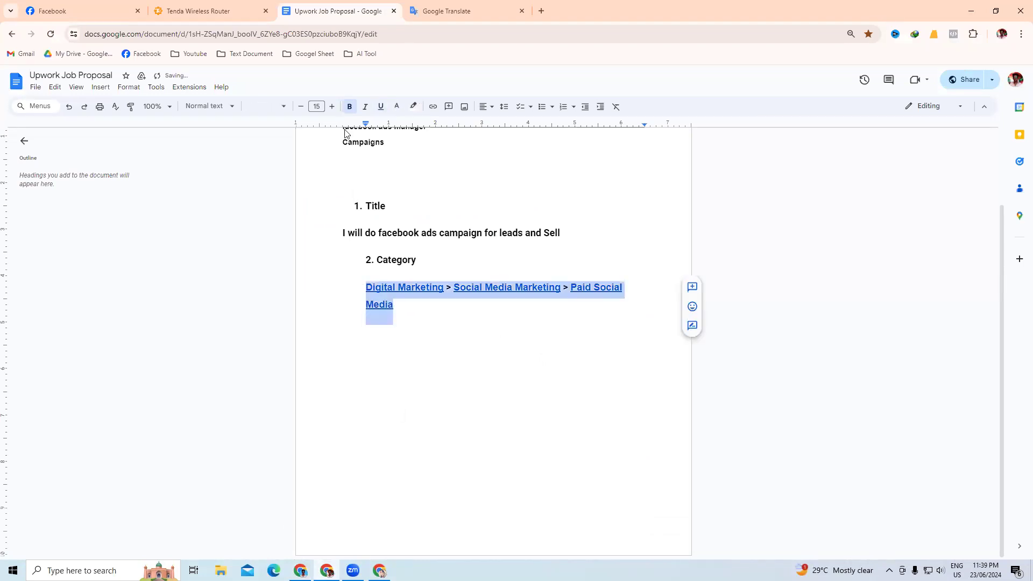
{"action": "left_click", "coordinate": [316, 106]}
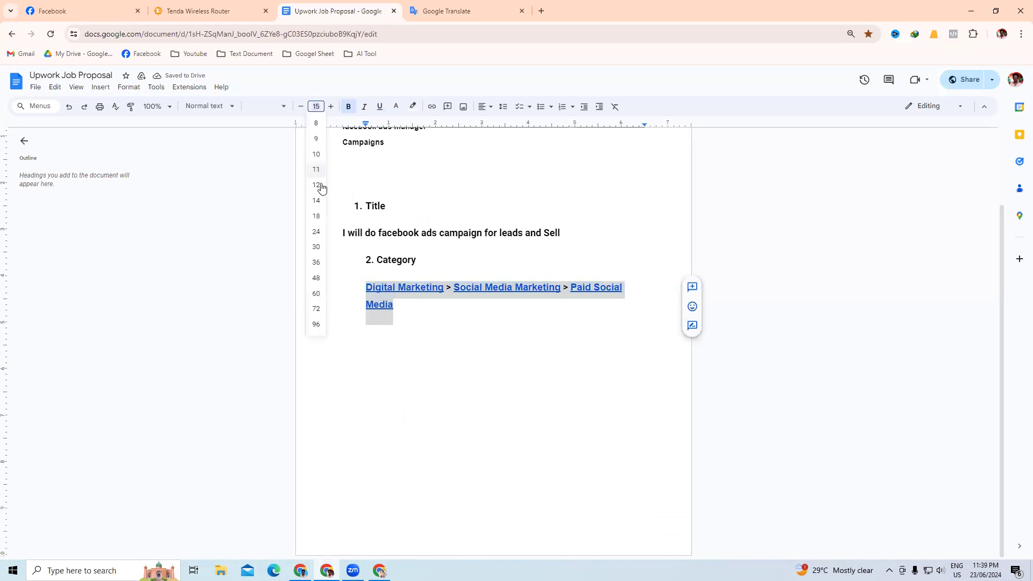
{"action": "left_click", "coordinate": [321, 187]}
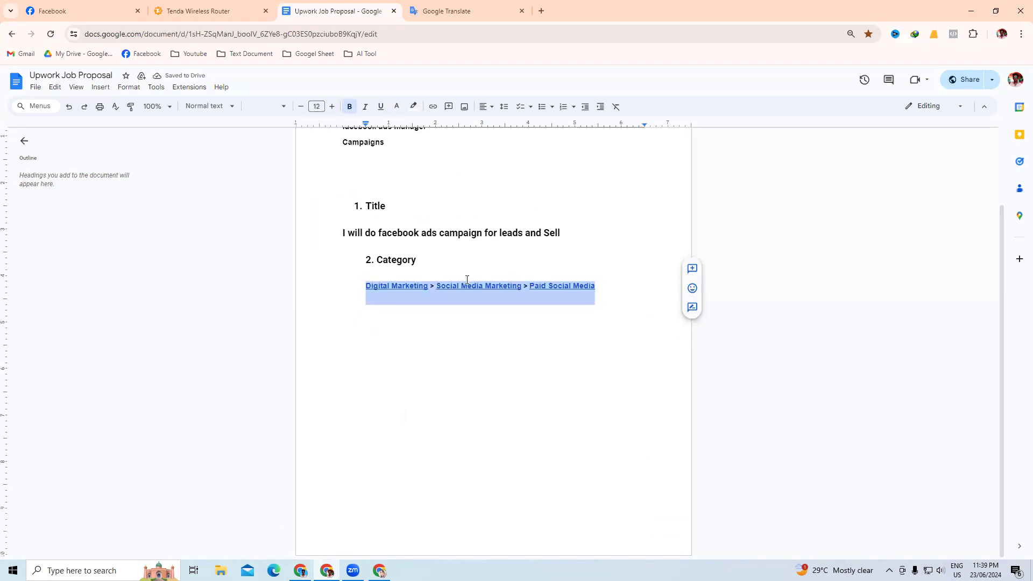
{"action": "right_click", "coordinate": [480, 385]}
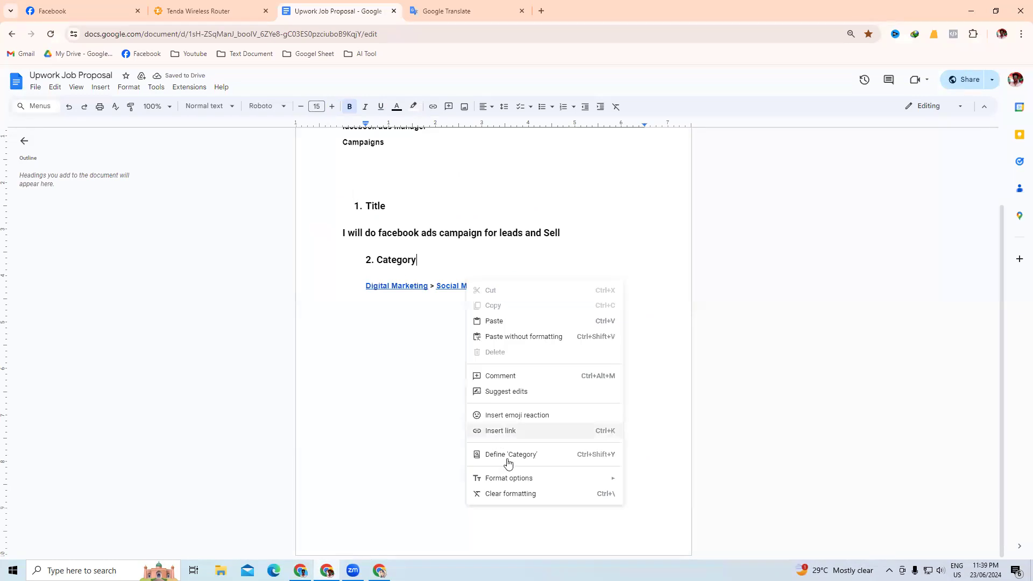
{"action": "left_click", "coordinate": [502, 433]}
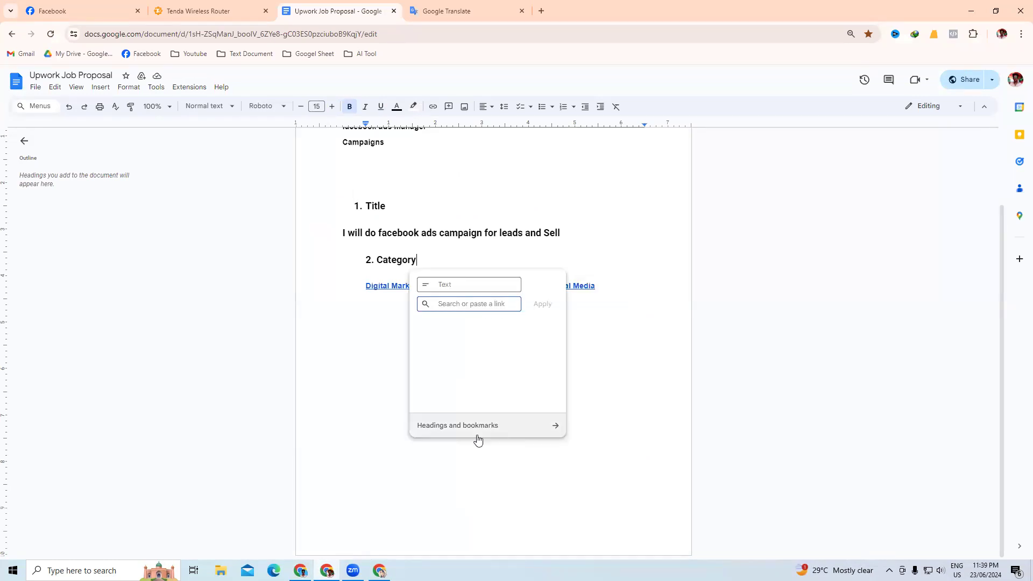
{"action": "left_click", "coordinate": [478, 440]}
- Remove the hyperlinks from "Digital Marketing", "Social Media Marketing" and "Paid Social Media" in the category path
{"action": "left_click", "coordinate": [392, 286]}
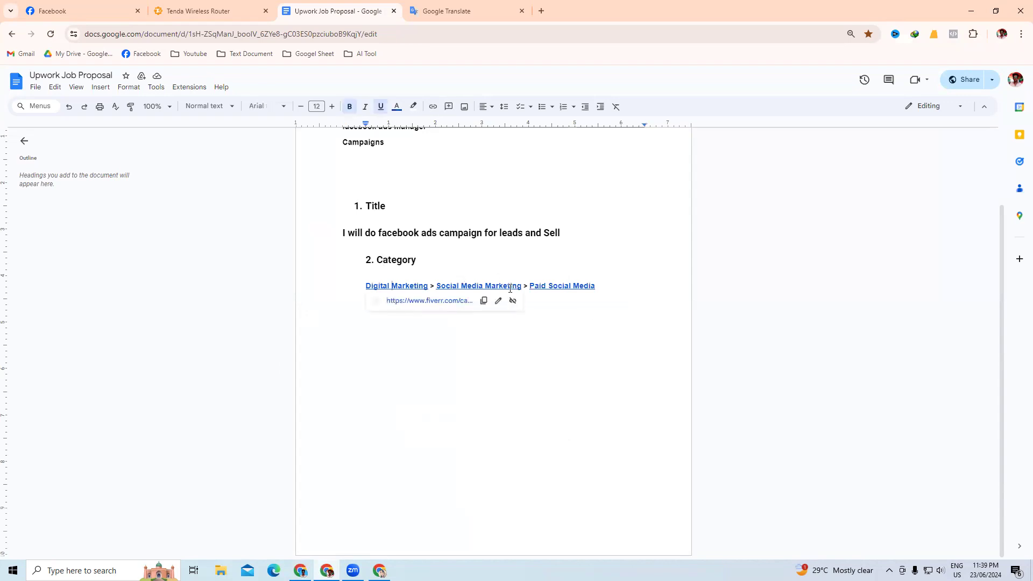
{"action": "left_click", "coordinate": [512, 301]}
{"action": "left_click", "coordinate": [504, 286]}
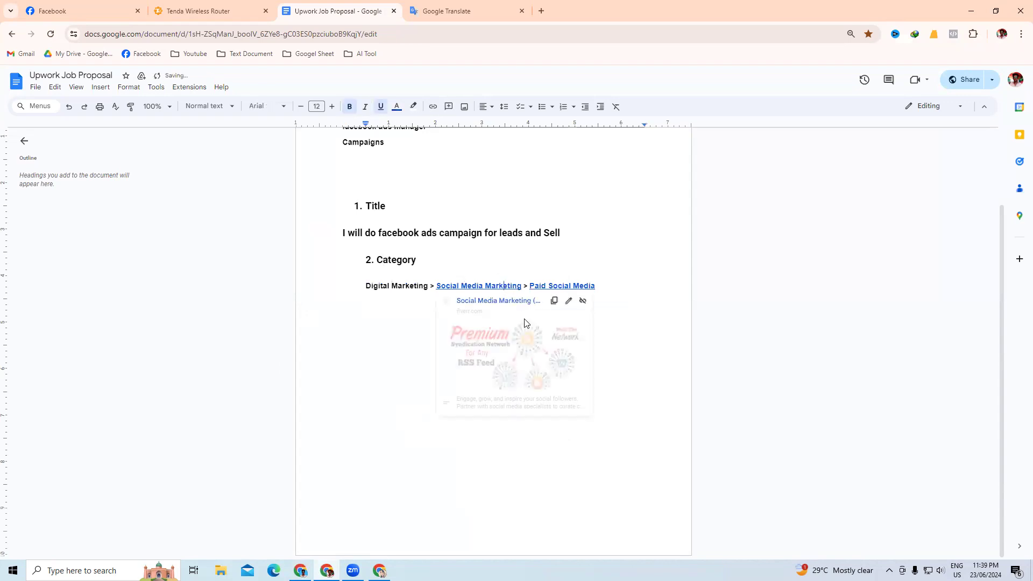
{"action": "left_click", "coordinate": [583, 300]}
{"action": "left_click", "coordinate": [585, 286]}
{"action": "left_click", "coordinate": [666, 302]}
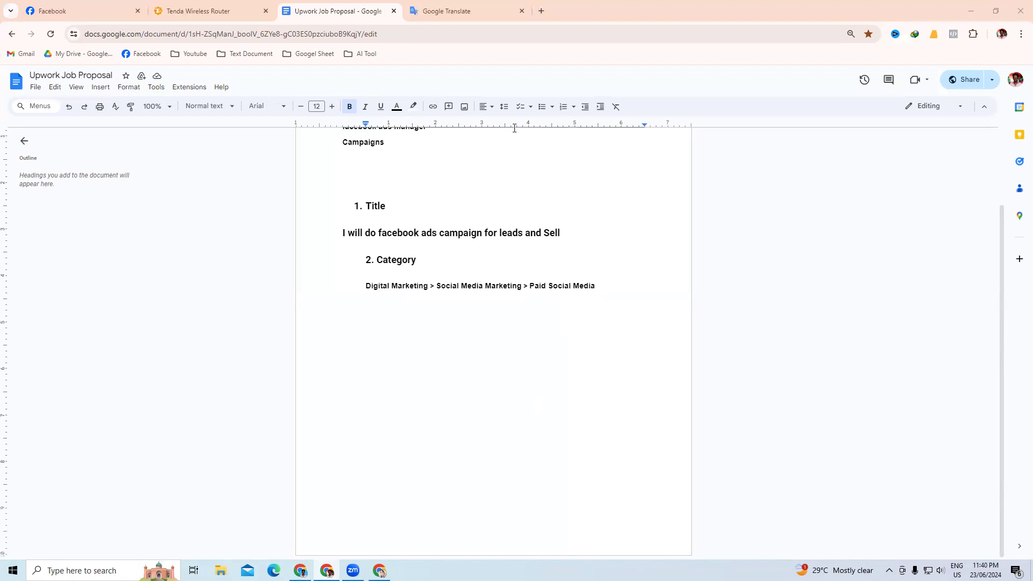
- Start a new line below the category path and switch back to the competing Fiverr gig page
{"action": "left_click_drag", "start_coordinate": [360, 287], "coordinate": [695, 289]}
{"action": "key", "text": "Up"}
{"action": "left_click", "coordinate": [610, 288]}
{"action": "key", "text": "Return"}
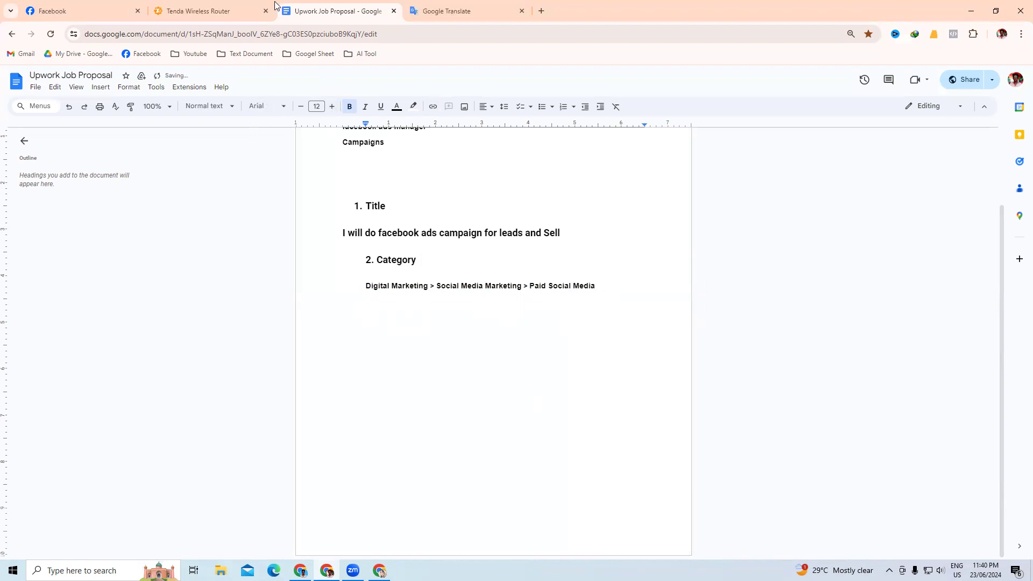
{"action": "left_click", "coordinate": [305, 571]}
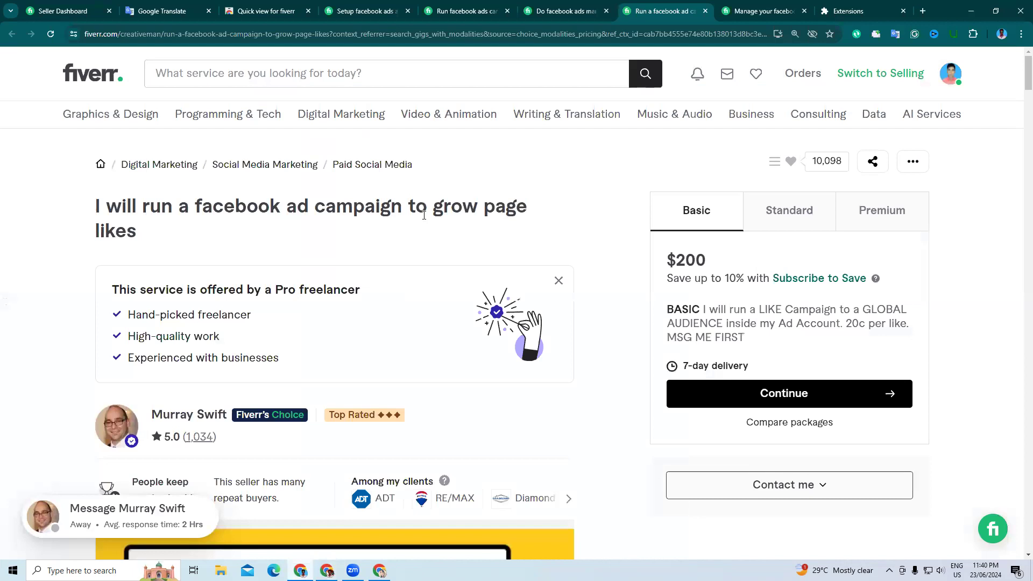
{"action": "scroll", "coordinate": [310, 293], "scroll_direction": "down", "scroll_amount": 1}
{"action": "scroll", "coordinate": [310, 296], "scroll_direction": "down", "scroll_amount": 2}
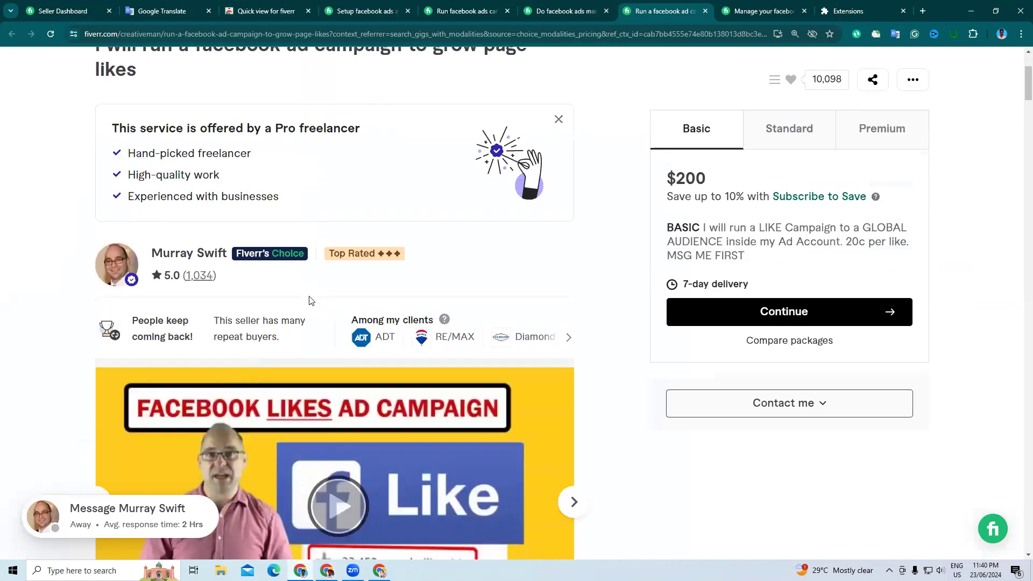
{"action": "scroll", "coordinate": [310, 299], "scroll_direction": "up", "scroll_amount": 3}
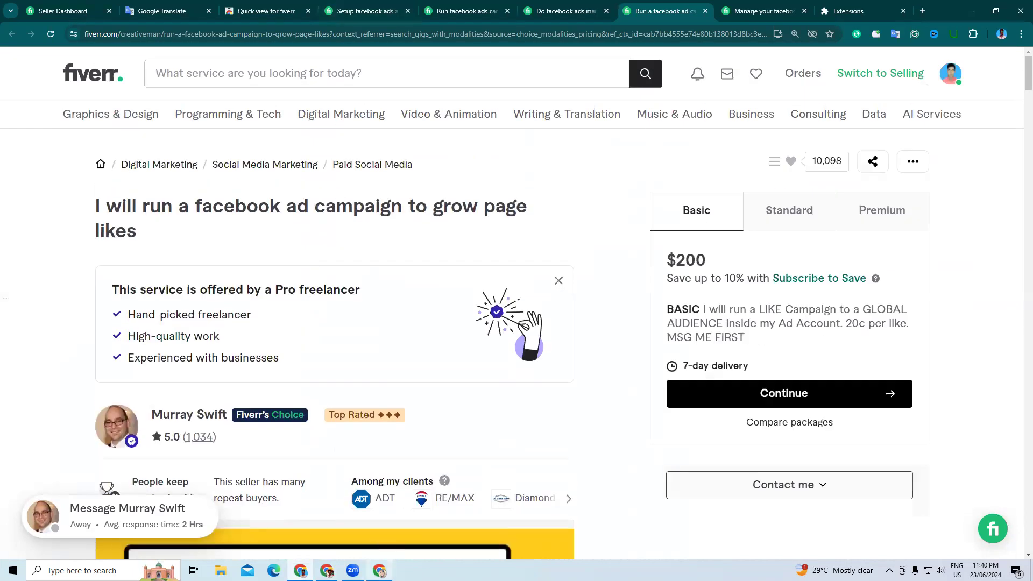
{"action": "key", "text": "alt+Tab"}
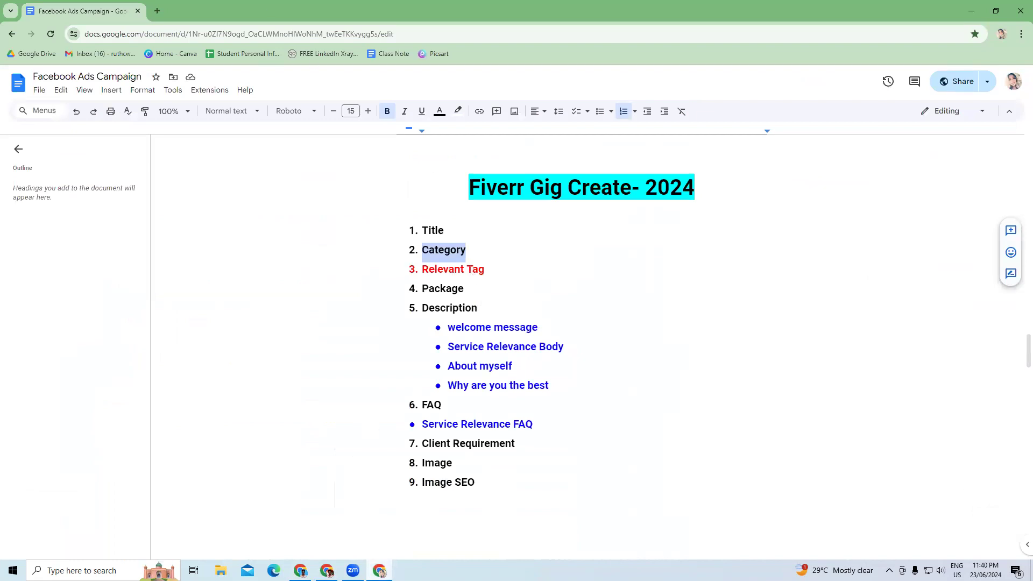
{"action": "key", "text": "alt+Tab"}
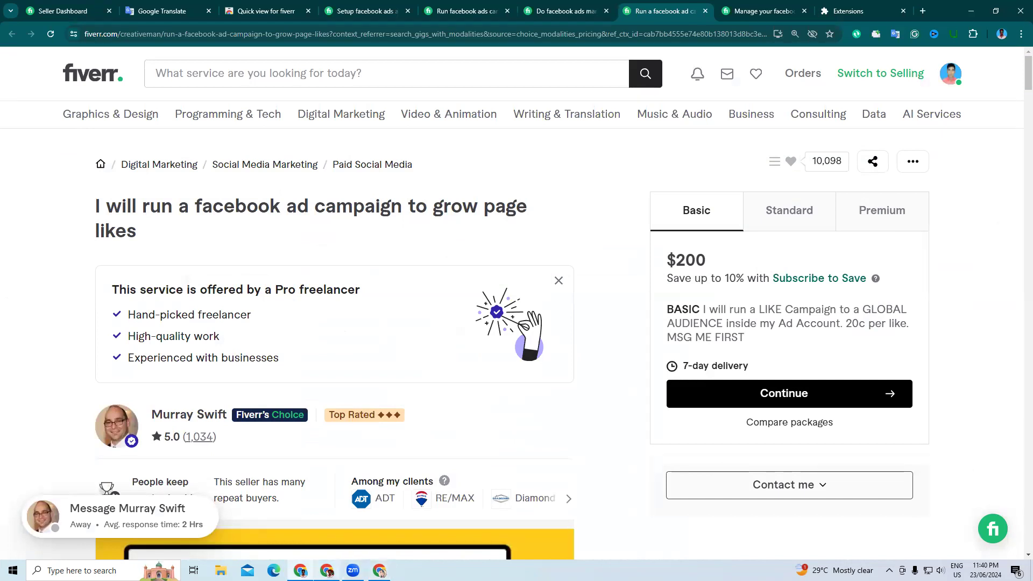
{"action": "key", "text": "alt+Tab"}
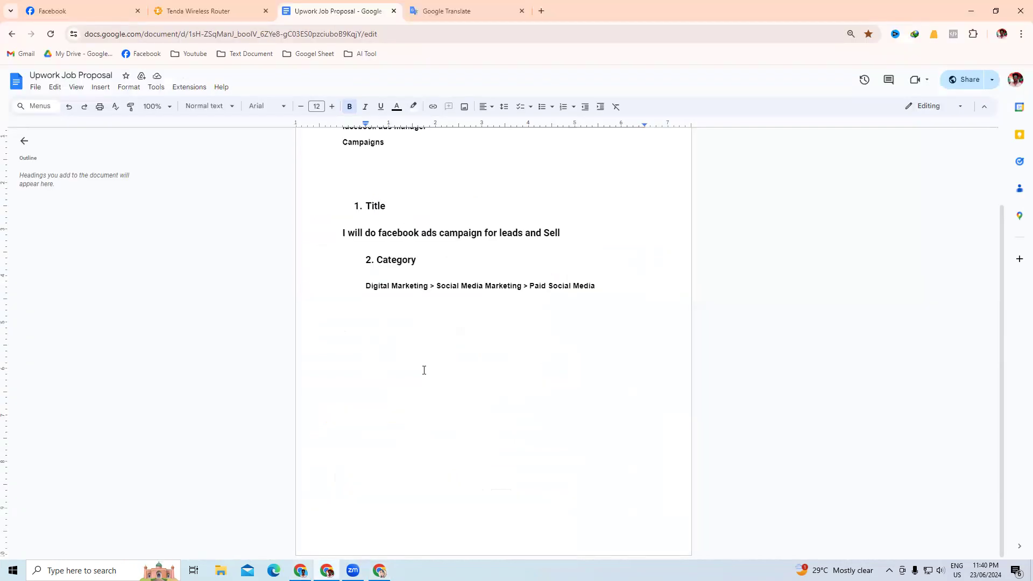
{"action": "left_click", "coordinate": [300, 570]}
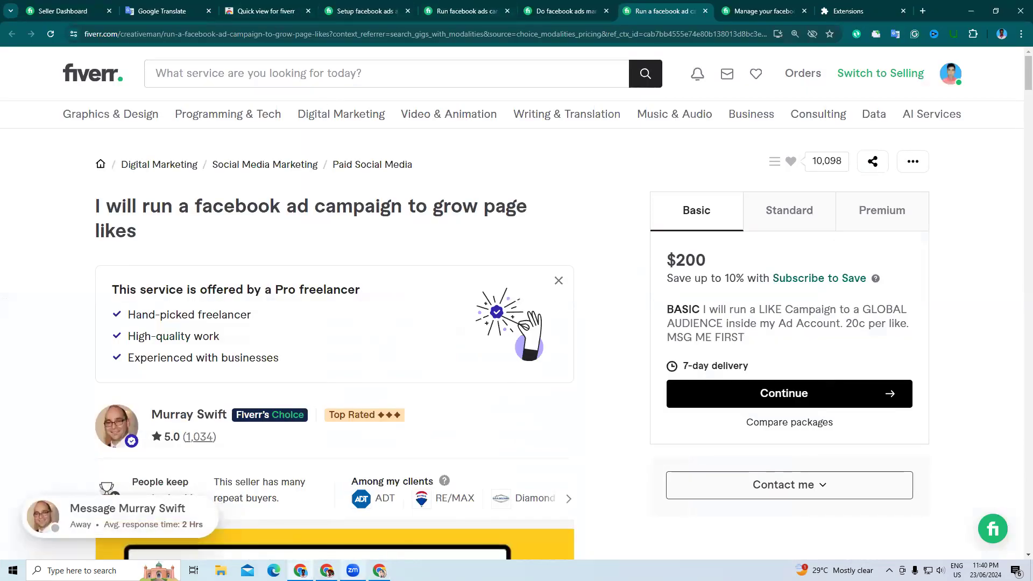
- Copy the "Relevant Tag" heading from the Facebook Ads Campaign outline and paste it below the category path in Upwork Job Proposal
{"action": "left_click", "coordinate": [380, 571]}
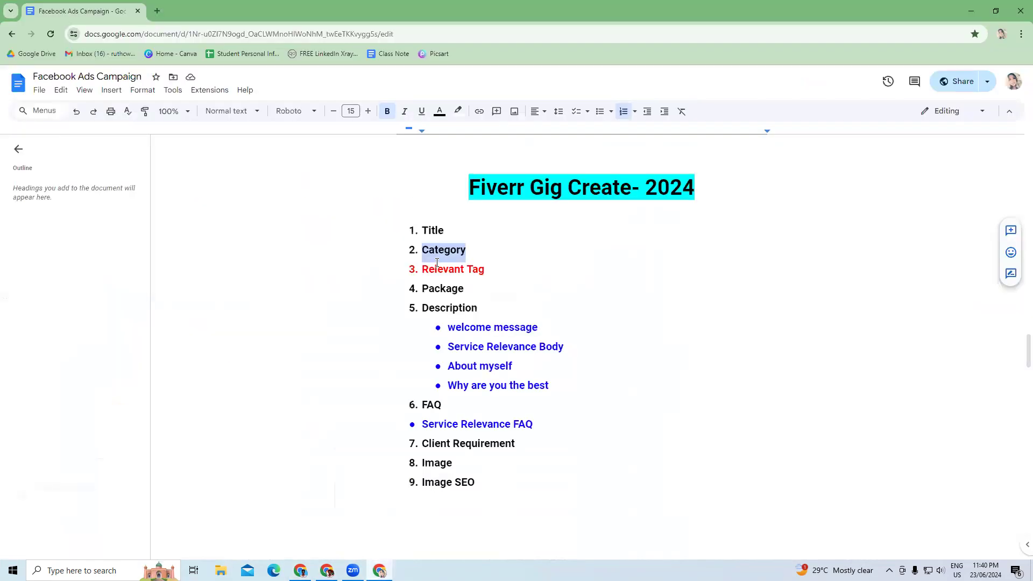
{"action": "triple_click", "coordinate": [453, 269]}
{"action": "right_click", "coordinate": [490, 291]}
{"action": "left_click", "coordinate": [503, 293]}
{"action": "left_click", "coordinate": [327, 571]}
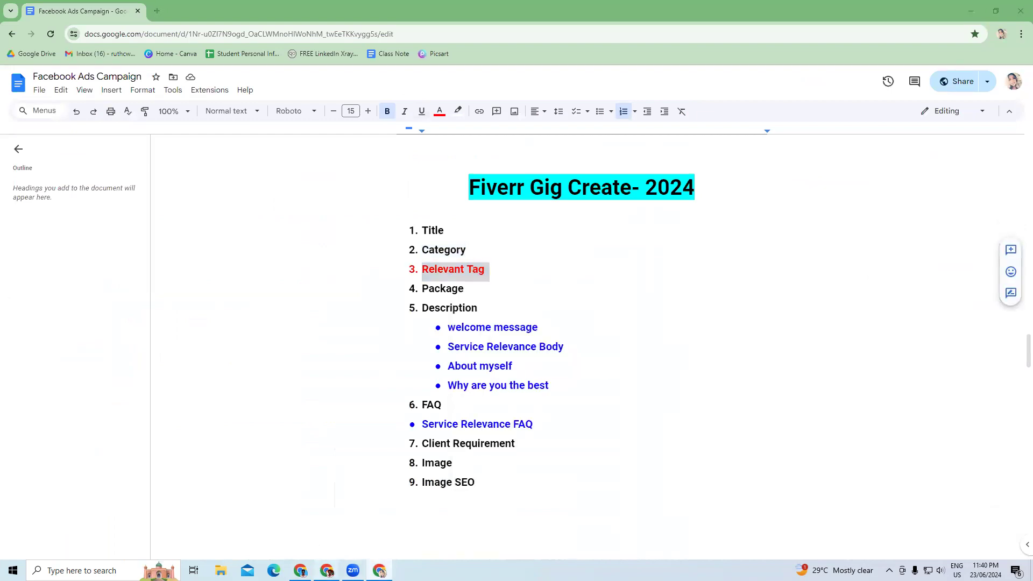
{"action": "key", "text": "ctrl+v"}
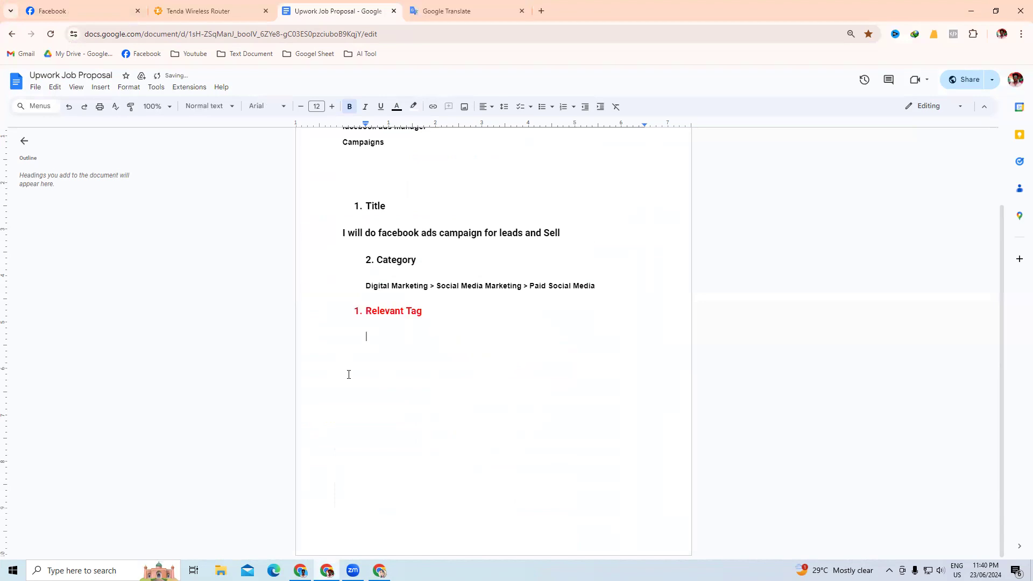
- Replace the automatic list number of the Relevant Tag heading so it reads "3. Relevant Tag"
{"action": "left_click", "coordinate": [359, 311]}
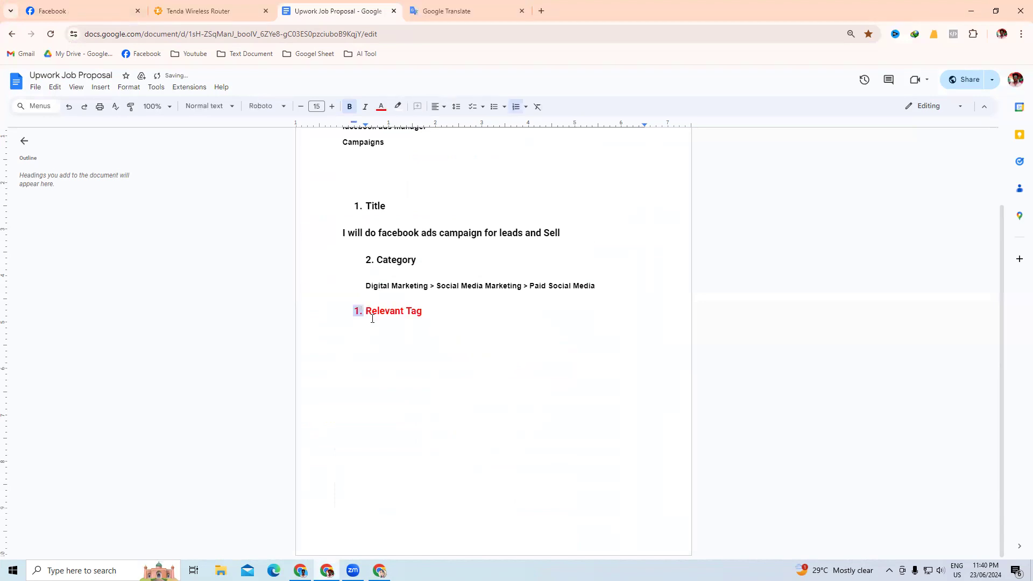
{"action": "type", "text": "3."}
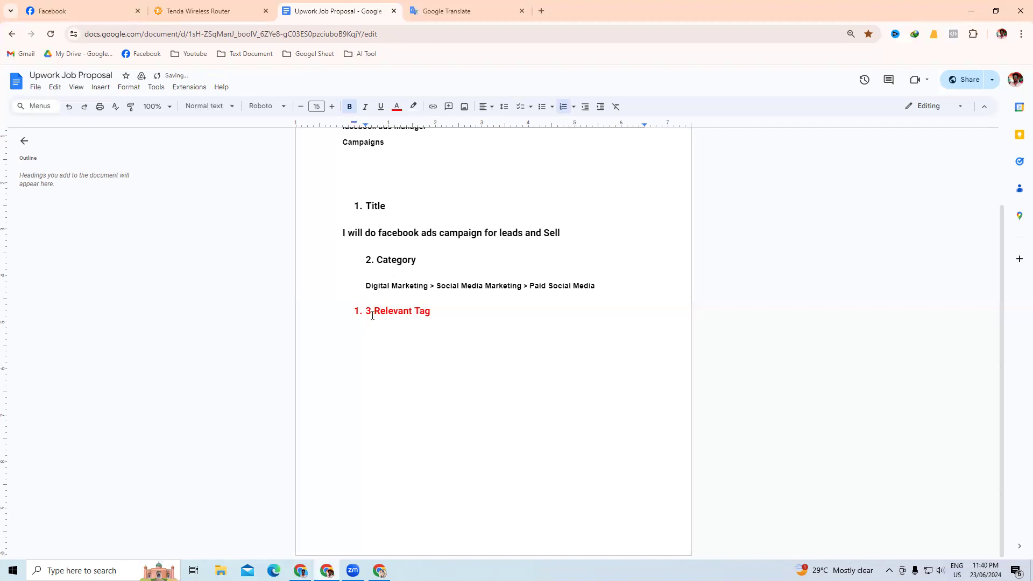
{"action": "double_click", "coordinate": [369, 317]}
{"action": "left_click", "coordinate": [369, 317]}
{"action": "key", "text": "BackSpace"}
{"action": "left_click", "coordinate": [392, 351]}
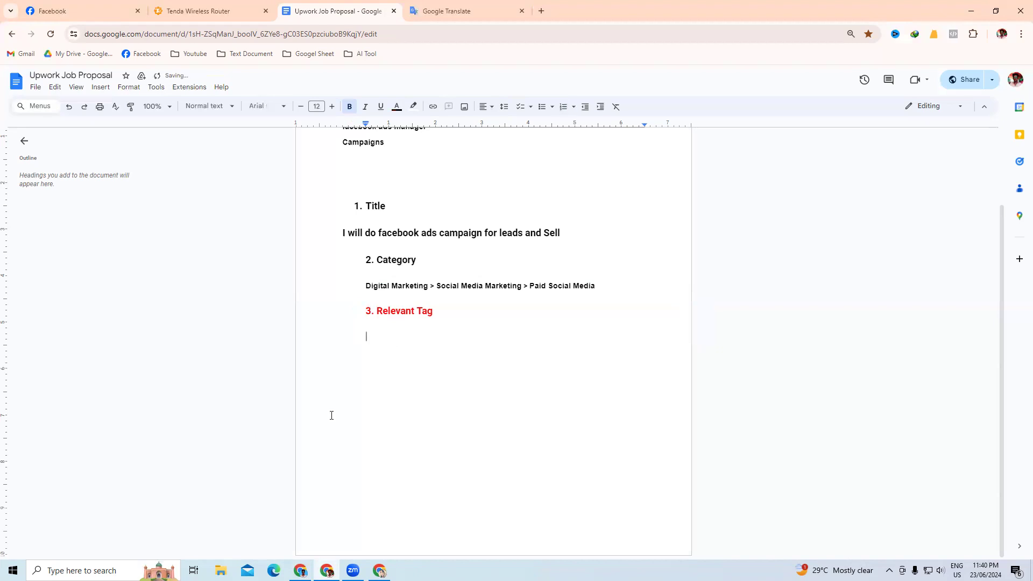
- Cut the four keywords, from "facebook ads" to "Campaigns", out of the beginning of the document
{"action": "scroll", "coordinate": [444, 323], "scroll_direction": "up", "scroll_amount": 2}
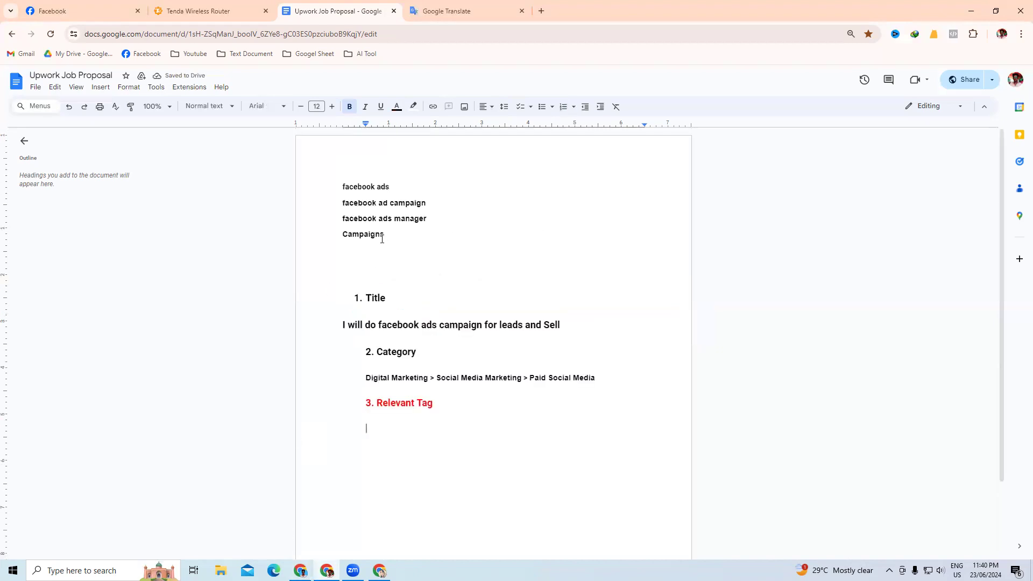
{"action": "left_click_drag", "start_coordinate": [383, 237], "coordinate": [336, 168]}
{"action": "left_click", "coordinate": [365, 235]}
{"action": "left_click_drag", "start_coordinate": [385, 237], "coordinate": [321, 172]}
{"action": "key", "text": "BackSpace"}
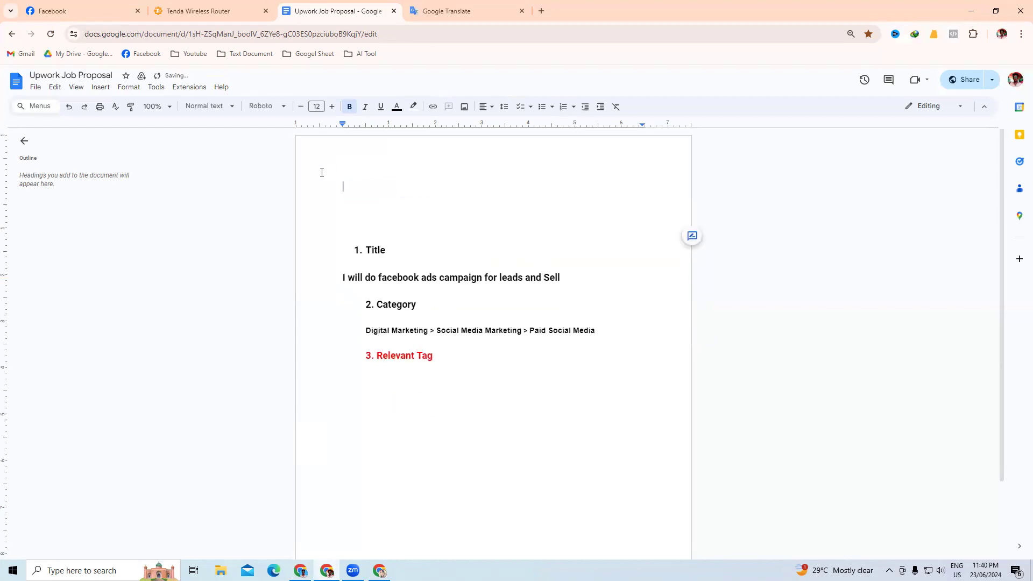
- Delete the surplus blank lines above the Title heading
{"action": "left_click", "coordinate": [350, 253]}
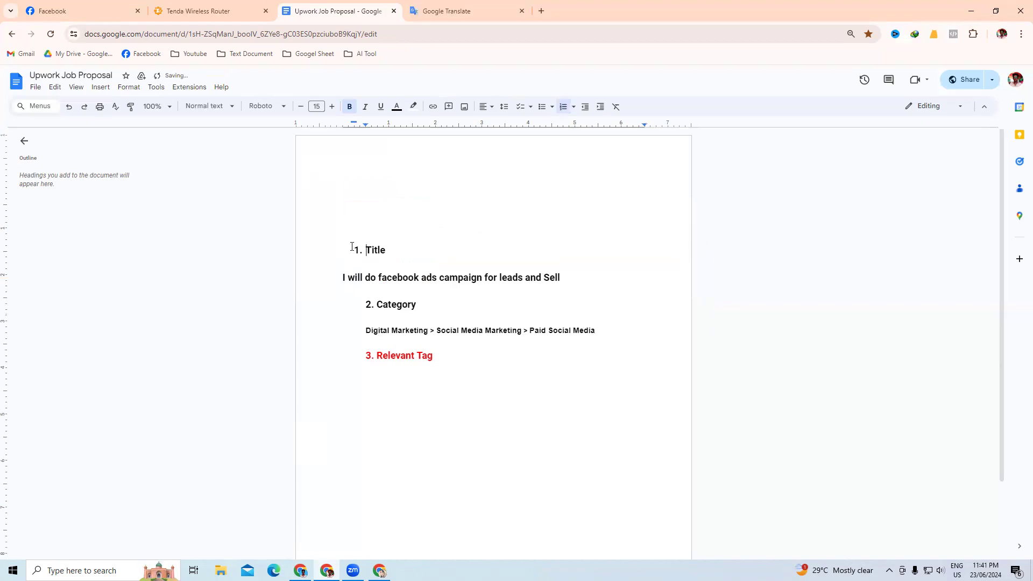
{"action": "left_click", "coordinate": [355, 223]}
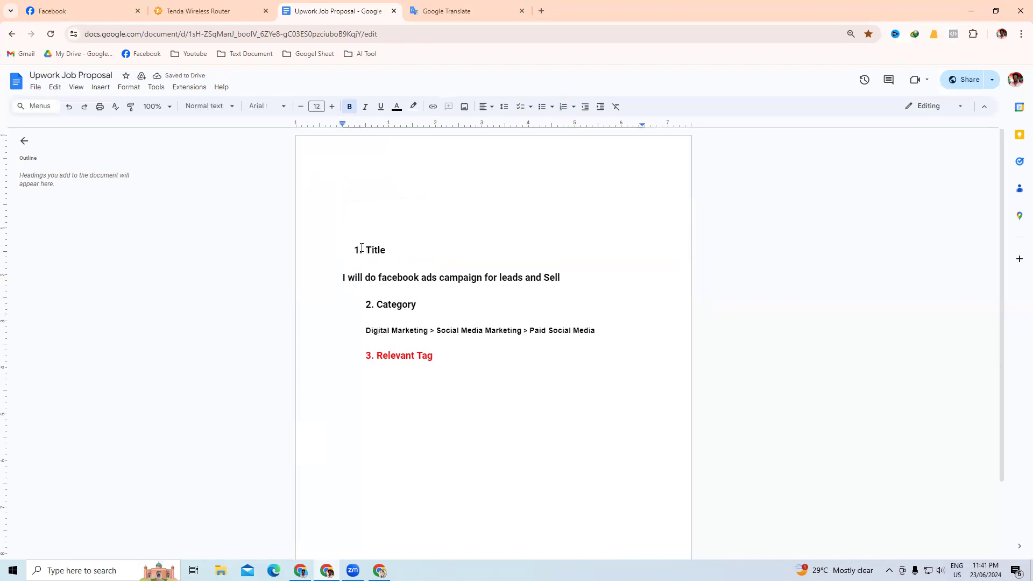
{"action": "key", "text": "BackSpace"}
{"action": "key", "text": "BackSpace"}
{"action": "left_click", "coordinate": [354, 212]}
{"action": "key", "text": "BackSpace"}
- Paste the four cut keywords below the "3. Relevant Tag" heading and format them as a bulleted list
{"action": "left_click", "coordinate": [460, 334]}
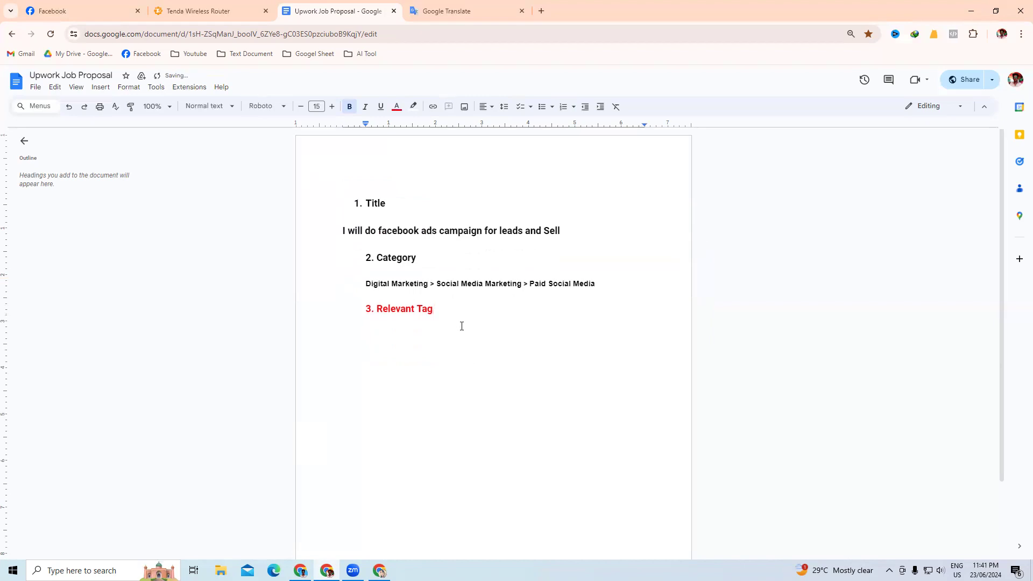
{"action": "key", "text": "ctrl+v"}
{"action": "left_click_drag", "start_coordinate": [397, 389], "coordinate": [328, 338]}
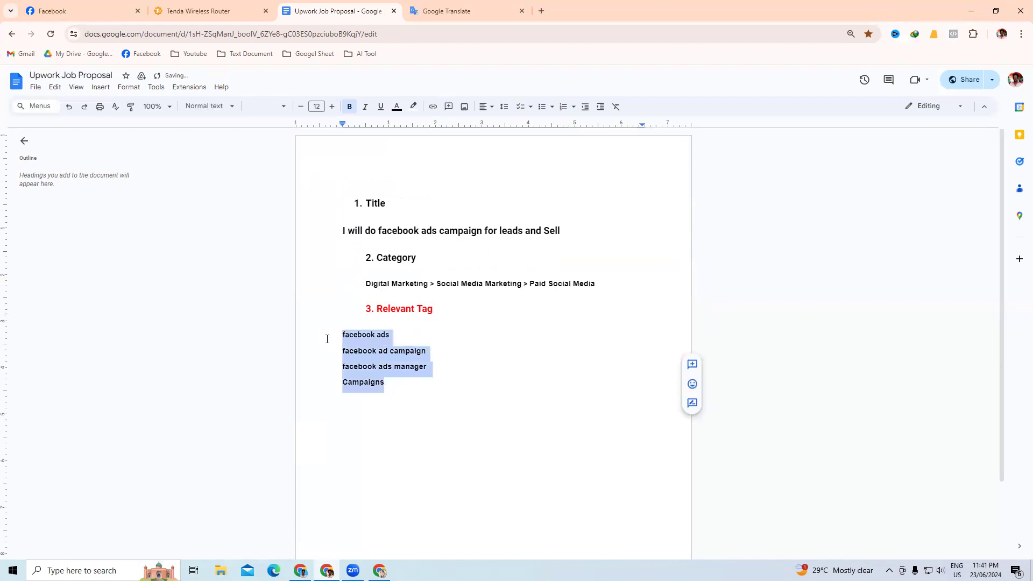
{"action": "left_click", "coordinate": [563, 107]}
{"action": "left_click", "coordinate": [501, 402]}
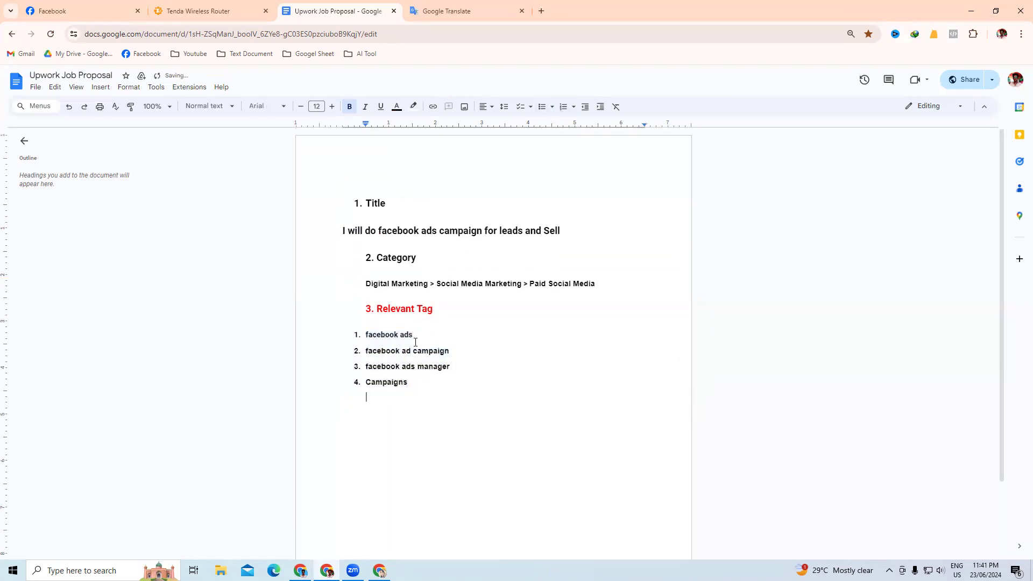
{"action": "left_click_drag", "start_coordinate": [421, 392], "coordinate": [371, 334]}
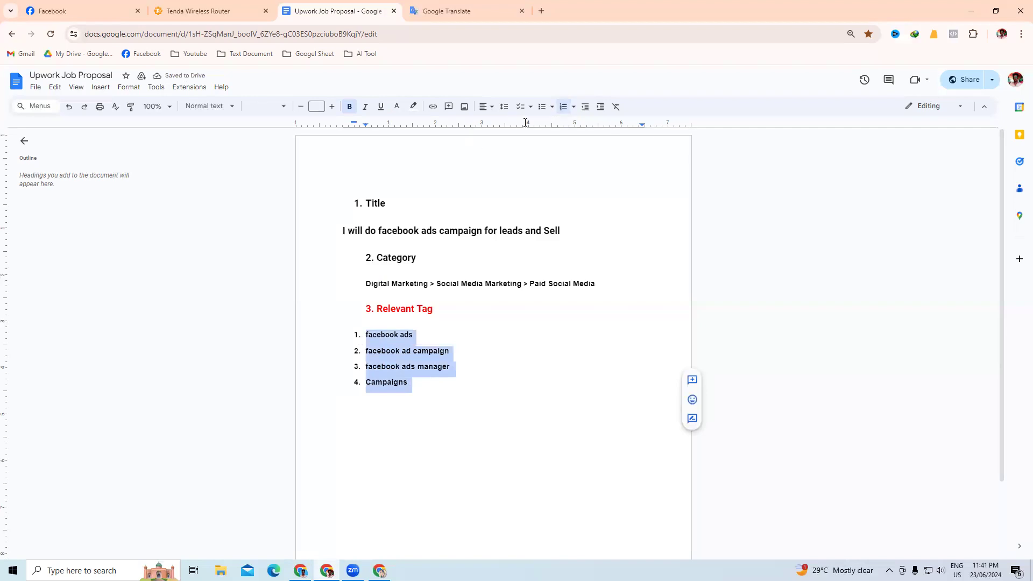
{"action": "left_click", "coordinate": [542, 106]}
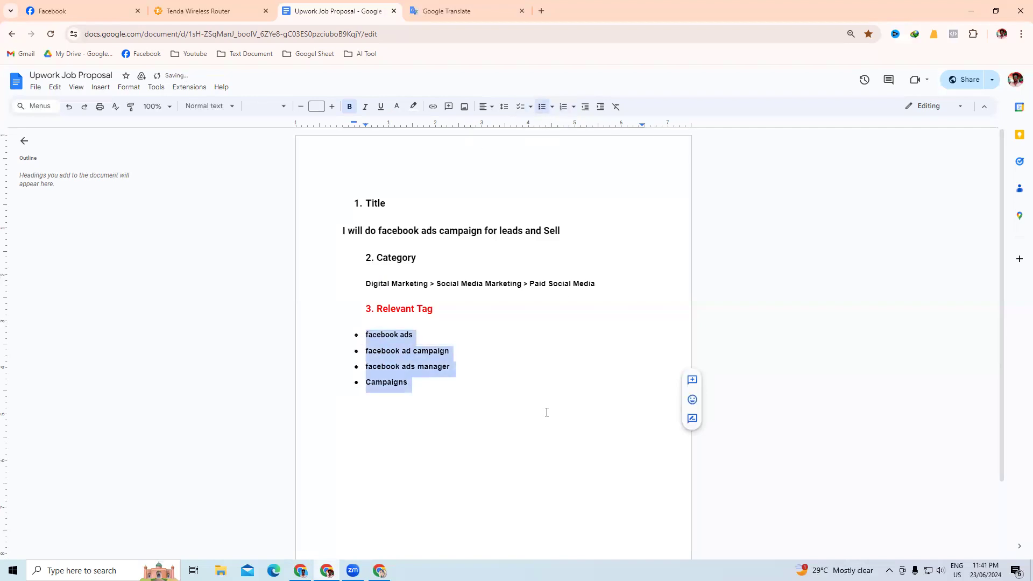
{"action": "left_click", "coordinate": [547, 413]}
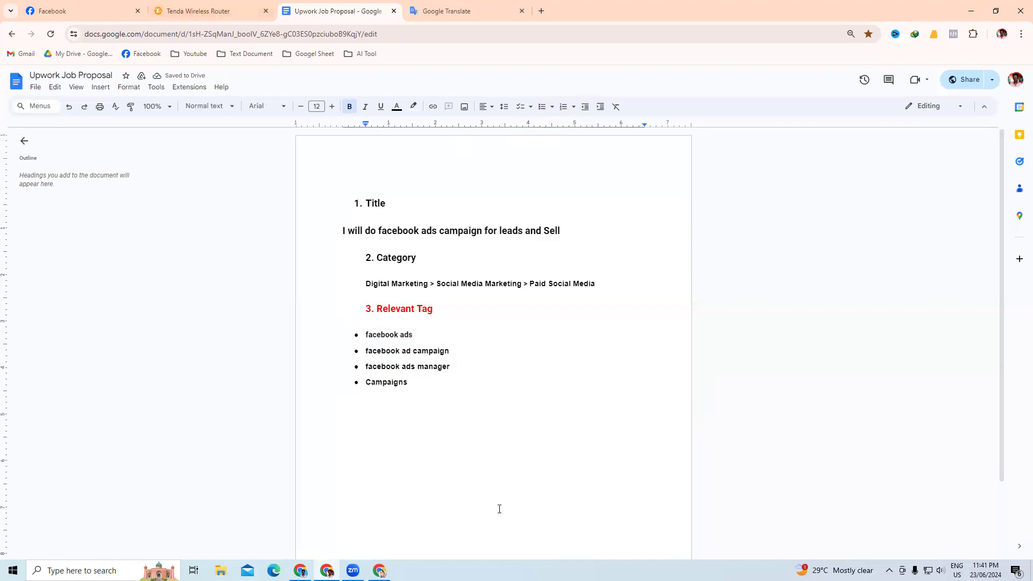
- Check the Package item in the Facebook Ads Campaign outline, and return to Upwork Job Proposal
{"action": "left_click", "coordinate": [380, 571]}
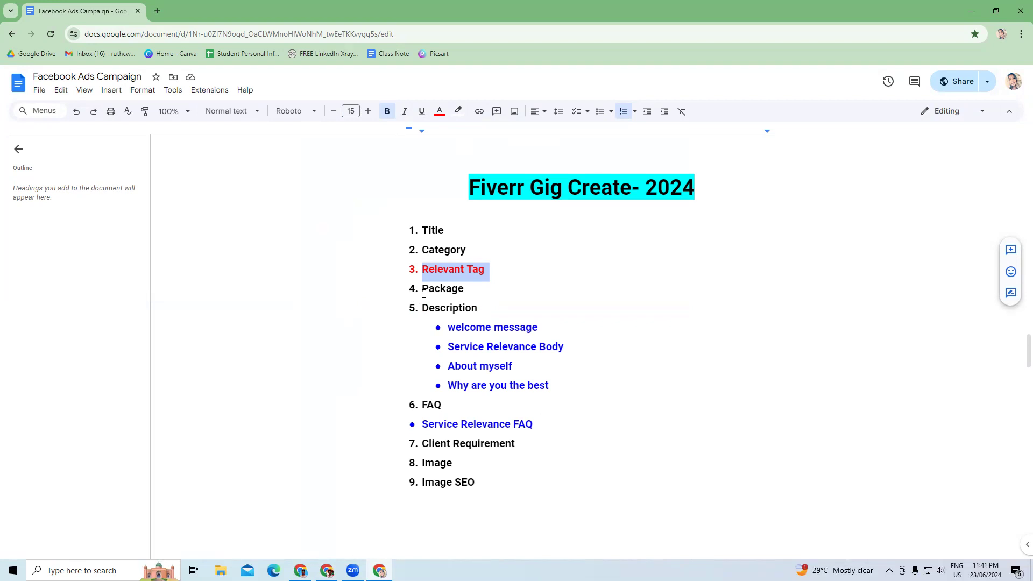
{"action": "left_click", "coordinate": [486, 289]}
{"action": "double_click", "coordinate": [454, 289]}
{"action": "left_click", "coordinate": [454, 289]}
{"action": "double_click", "coordinate": [453, 290]}
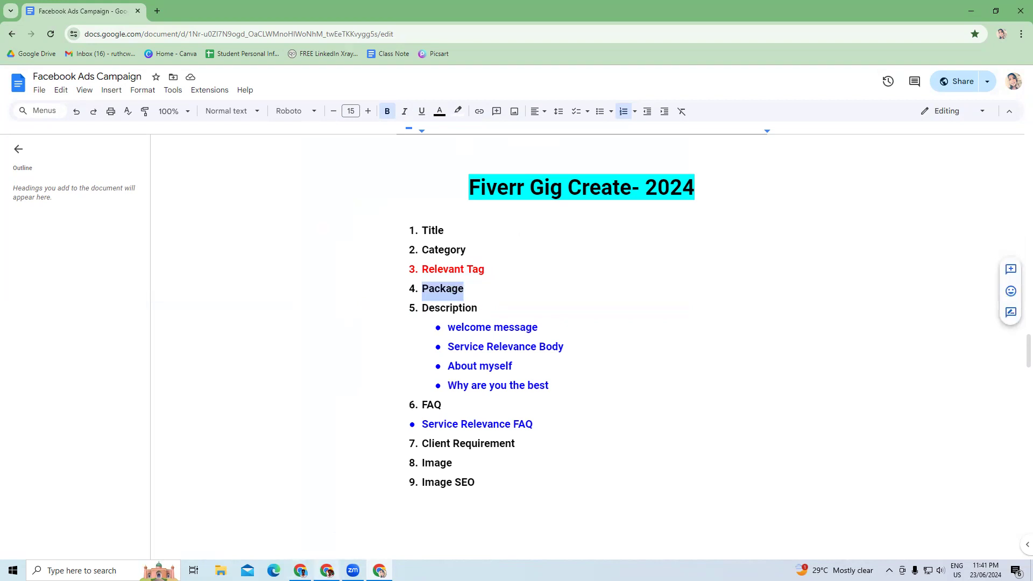
{"action": "left_click", "coordinate": [327, 570]}
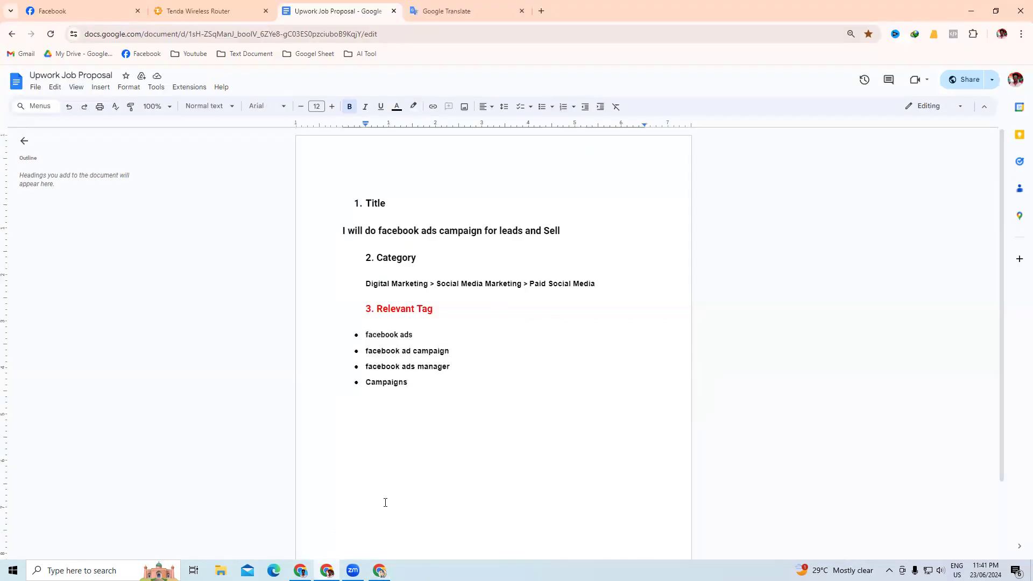
- Correct the second tag to "facebook ads campaign" and highlight it in cyan
{"action": "scroll", "coordinate": [386, 503], "scroll_direction": "down", "scroll_amount": 2}
{"action": "scroll", "coordinate": [401, 355], "scroll_direction": "up", "scroll_amount": 2}
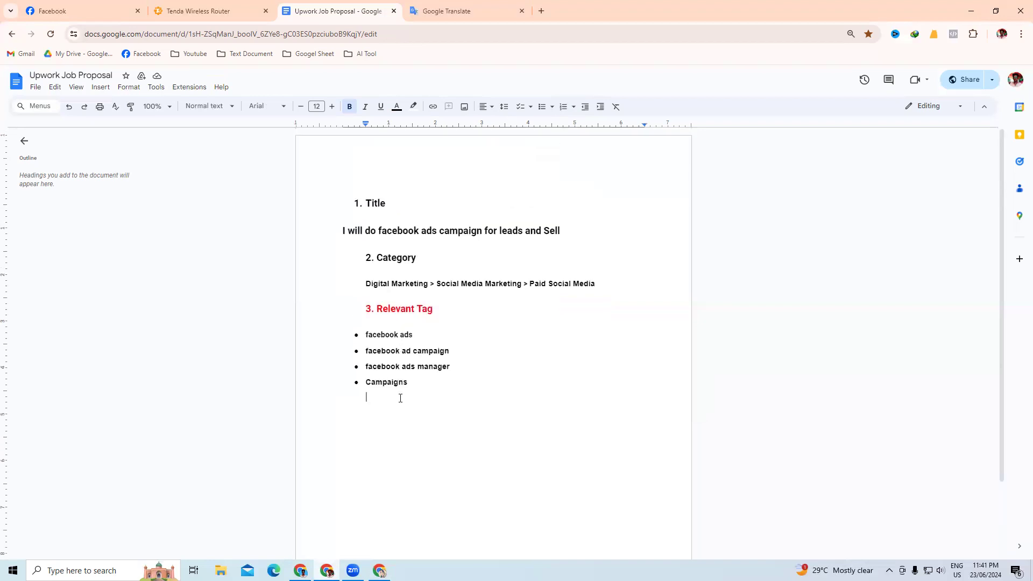
{"action": "left_click", "coordinate": [410, 351]}
{"action": "type", "text": "s"}
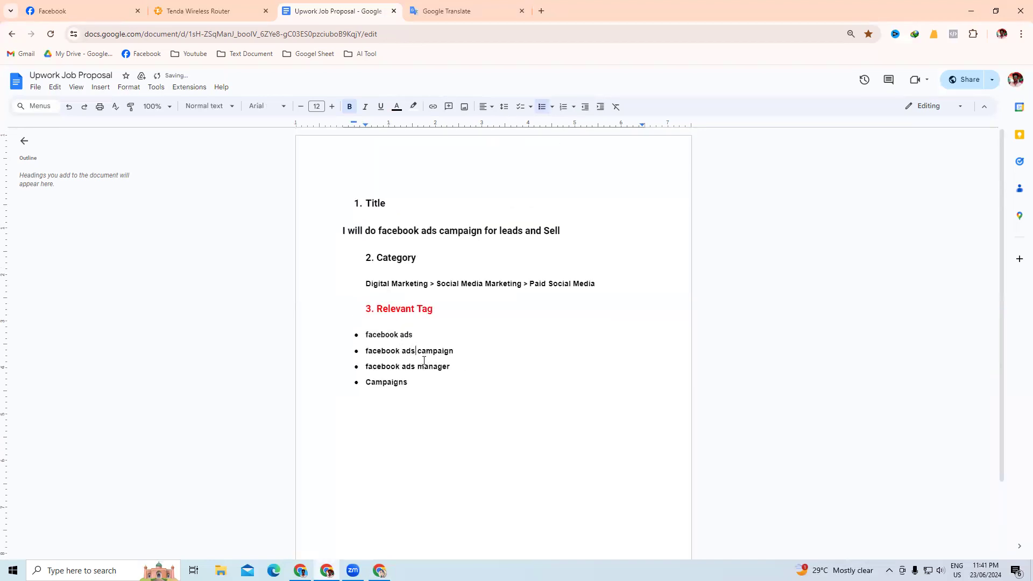
{"action": "left_click_drag", "start_coordinate": [367, 352], "coordinate": [460, 352]}
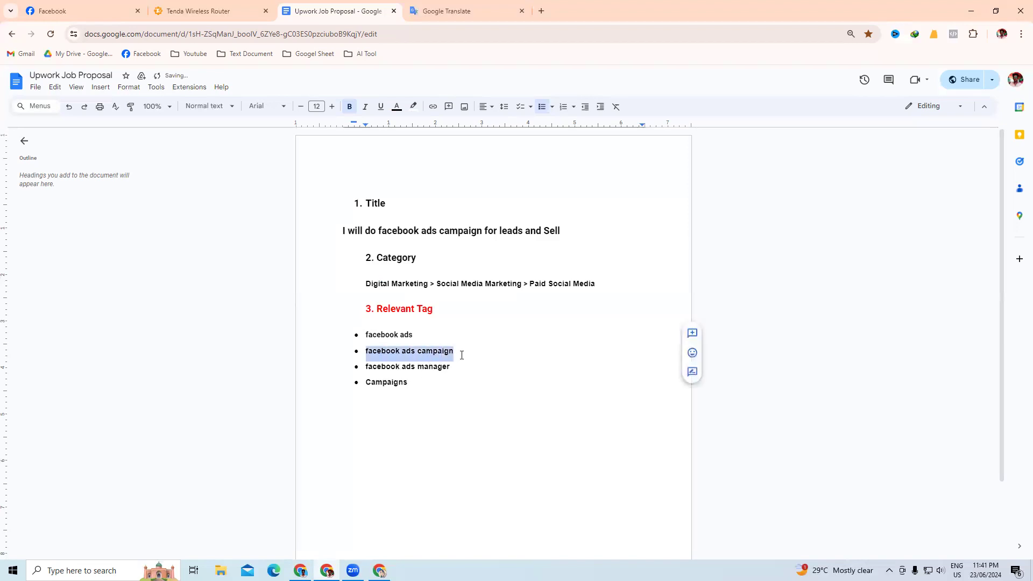
{"action": "left_click", "coordinate": [414, 106]}
{"action": "left_click", "coordinate": [466, 151]}
{"action": "left_click", "coordinate": [484, 337]}
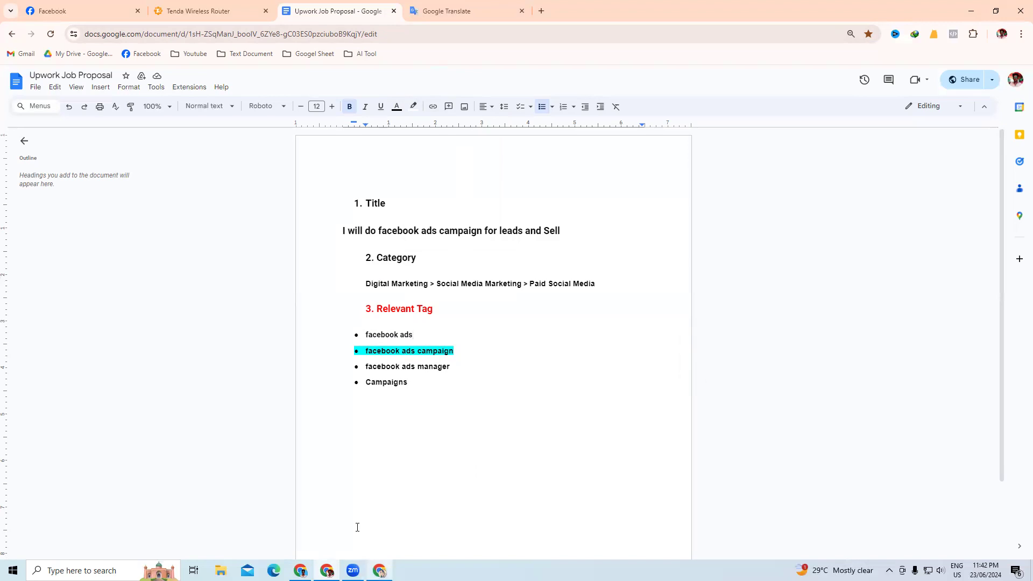
- Switch to the Fiverr window, glance over the open competitor gigs, and open the Seller Dashboard and its business options
{"action": "left_click", "coordinate": [300, 570]}
{"action": "left_click", "coordinate": [376, 8]}
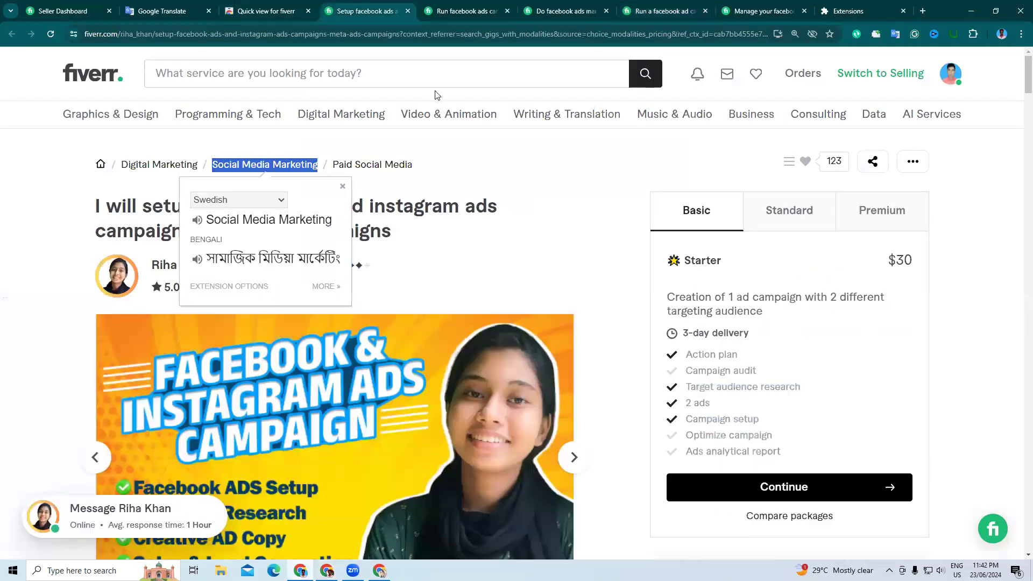
{"action": "left_click", "coordinate": [727, 5]}
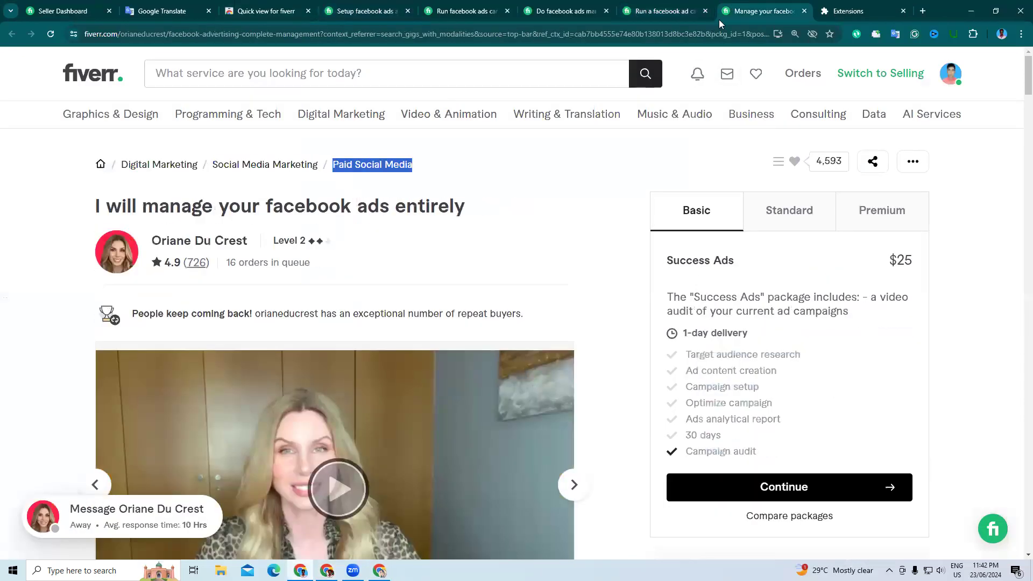
{"action": "left_click", "coordinate": [355, 10]}
{"action": "left_click", "coordinate": [59, 11]}
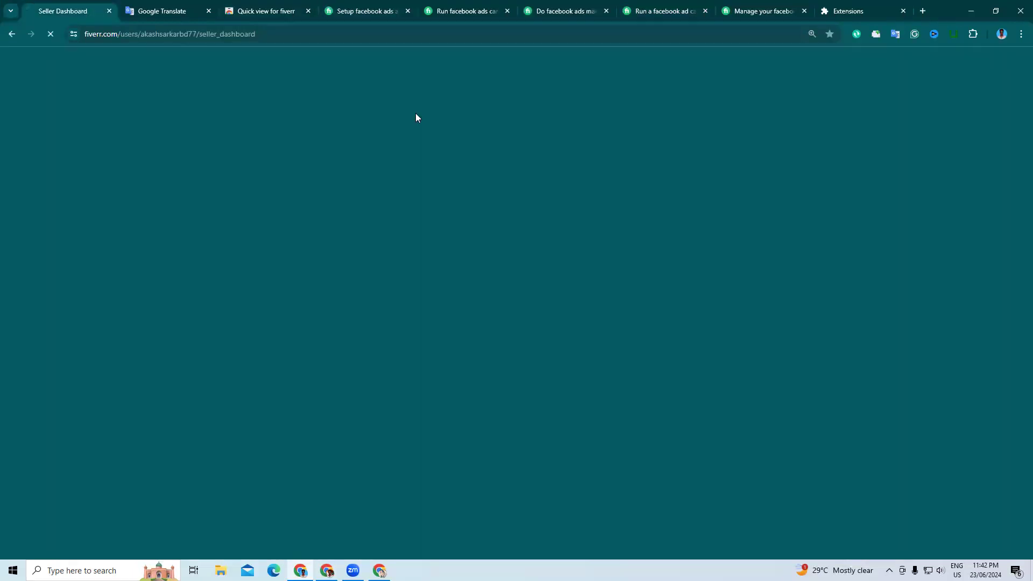
{"action": "scroll", "coordinate": [355, 396], "scroll_direction": "up", "scroll_amount": 3}
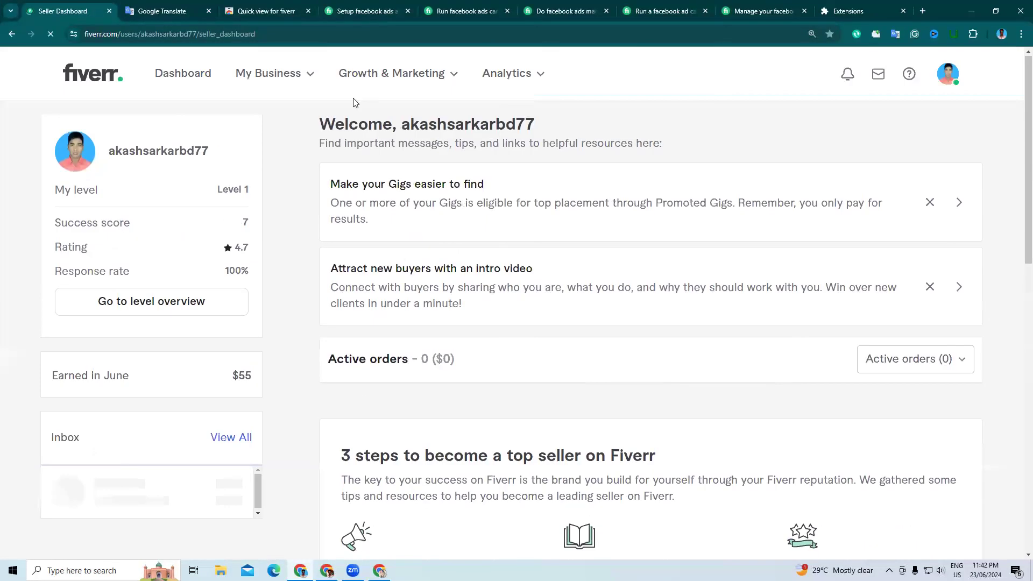
{"action": "left_click", "coordinate": [302, 81]}
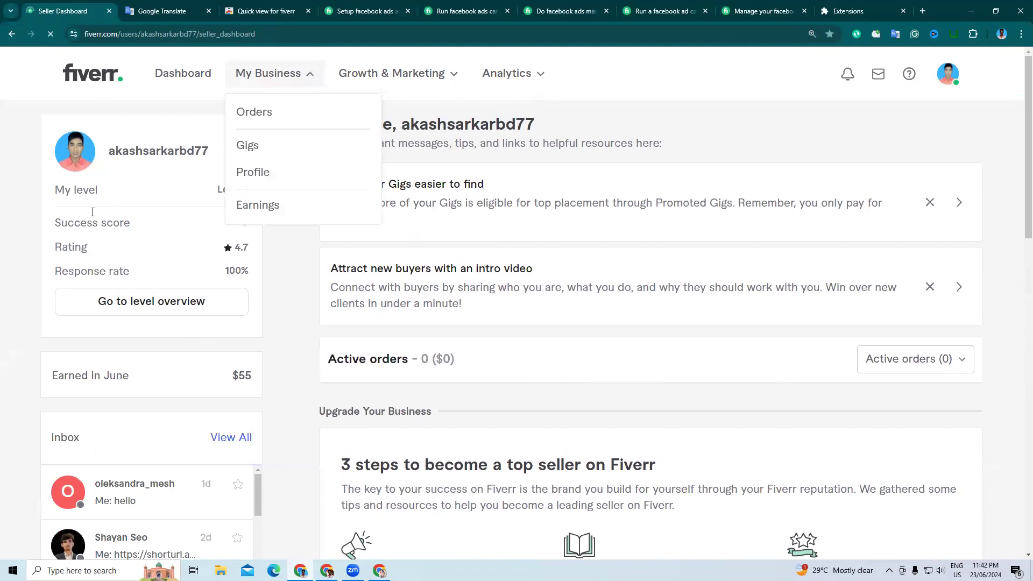
{"action": "left_click", "coordinate": [194, 142]}
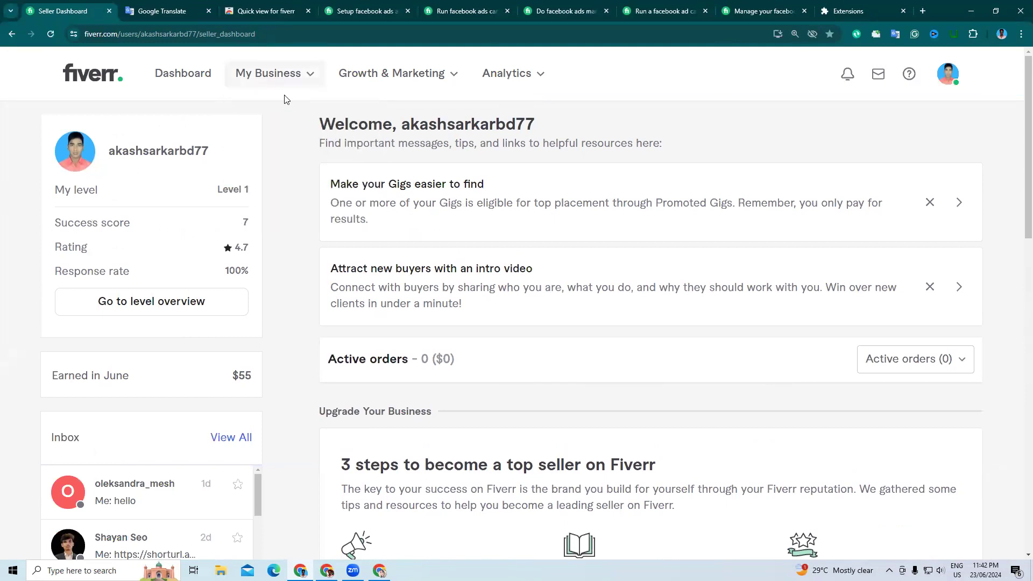
- Open the competing "run facebook ads campaign" gig, dismiss its order tip, and highlight "Ad Campaign Setup" in the Basic package title
{"action": "left_click", "coordinate": [440, 6]}
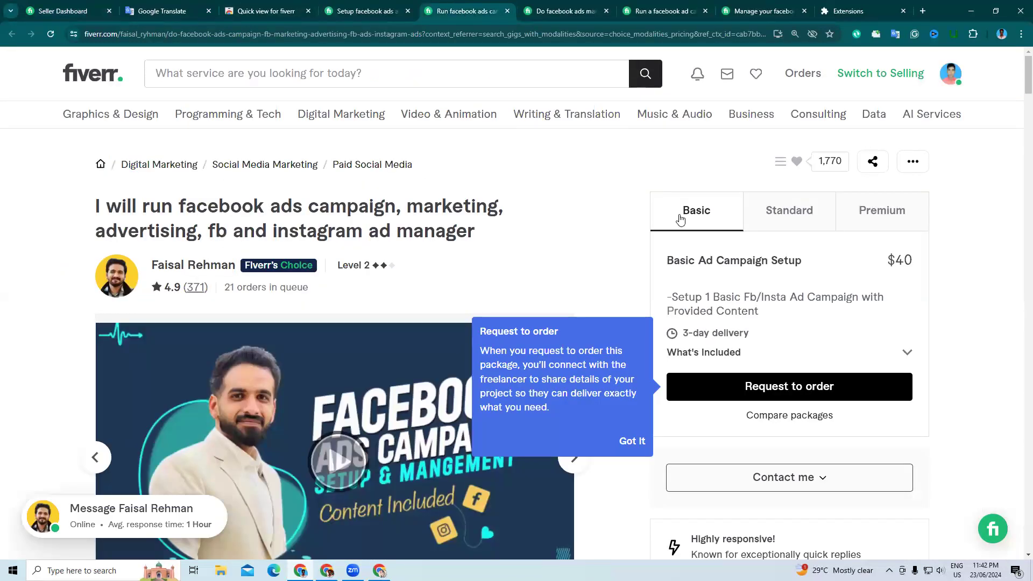
{"action": "scroll", "coordinate": [722, 252], "scroll_direction": "down", "scroll_amount": 1}
{"action": "scroll", "coordinate": [719, 252], "scroll_direction": "up", "scroll_amount": 1}
{"action": "left_click", "coordinate": [633, 443]}
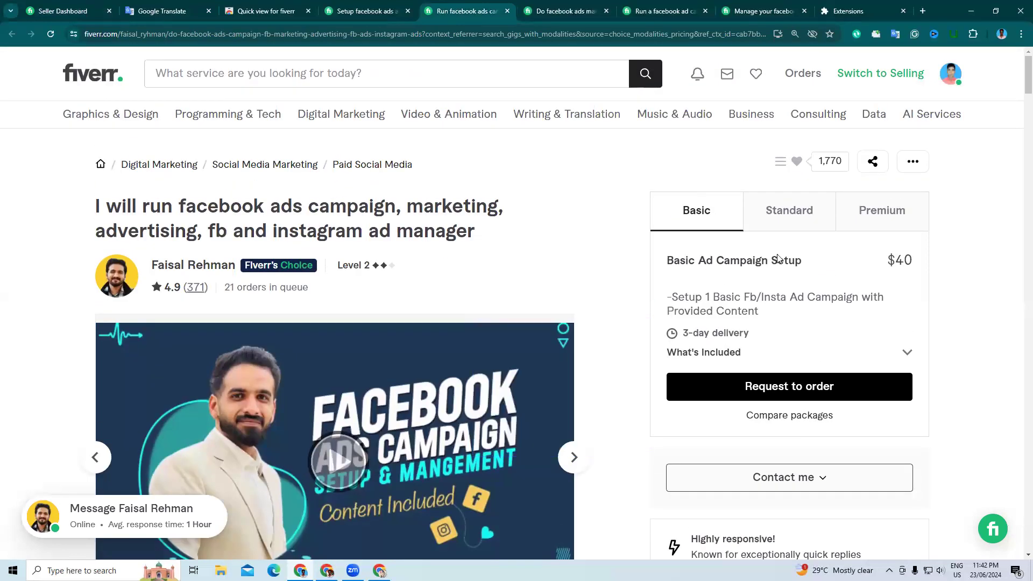
{"action": "left_click_drag", "start_coordinate": [697, 262], "coordinate": [822, 267]}
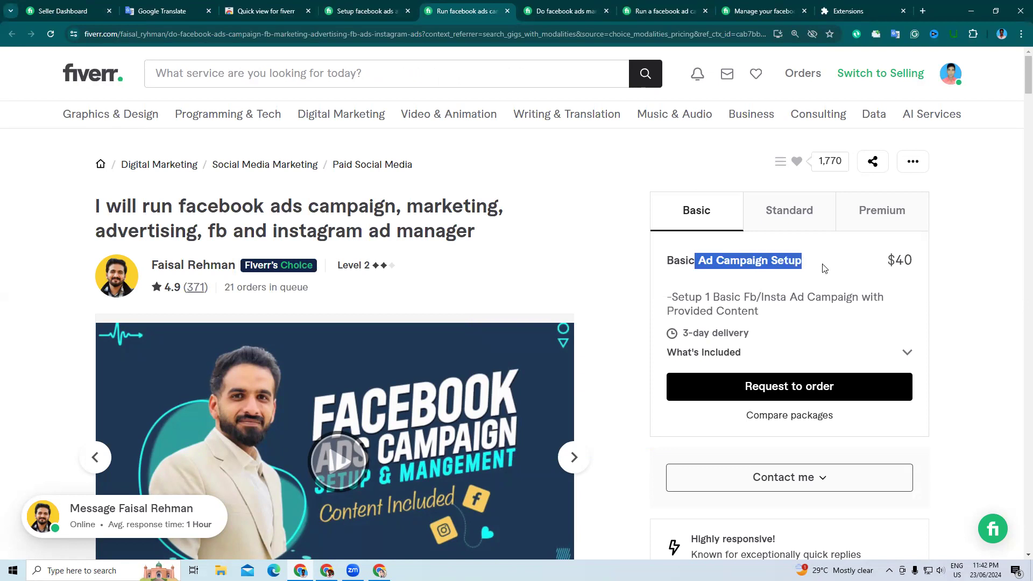
{"action": "left_click", "coordinate": [737, 260]}
{"action": "left_click_drag", "start_coordinate": [699, 264], "coordinate": [813, 269]}
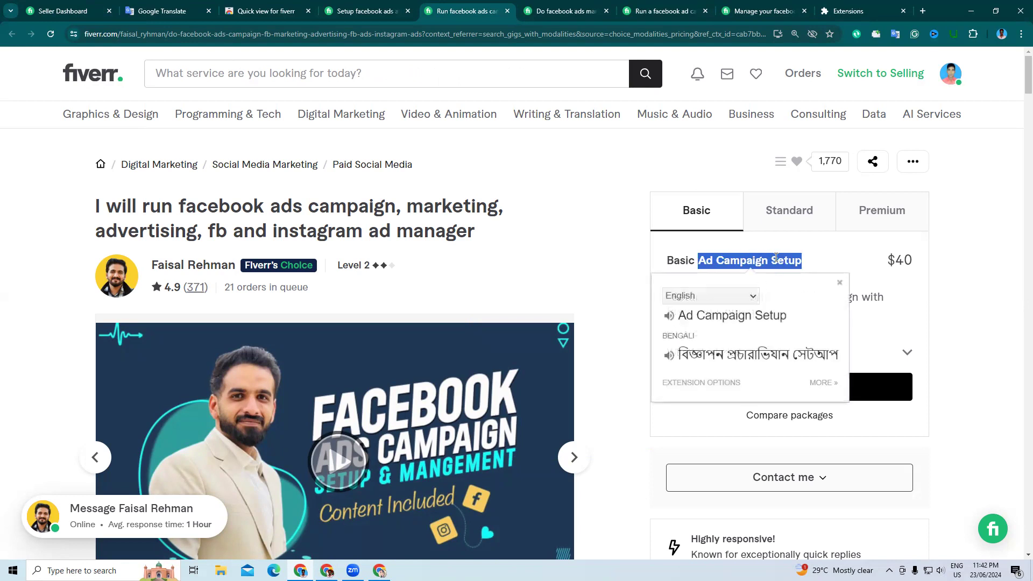
- Check the Package item in the Facebook Ads Campaign outline, and highlight the full Basic package title on the competing gig
{"action": "left_click", "coordinate": [380, 571]}
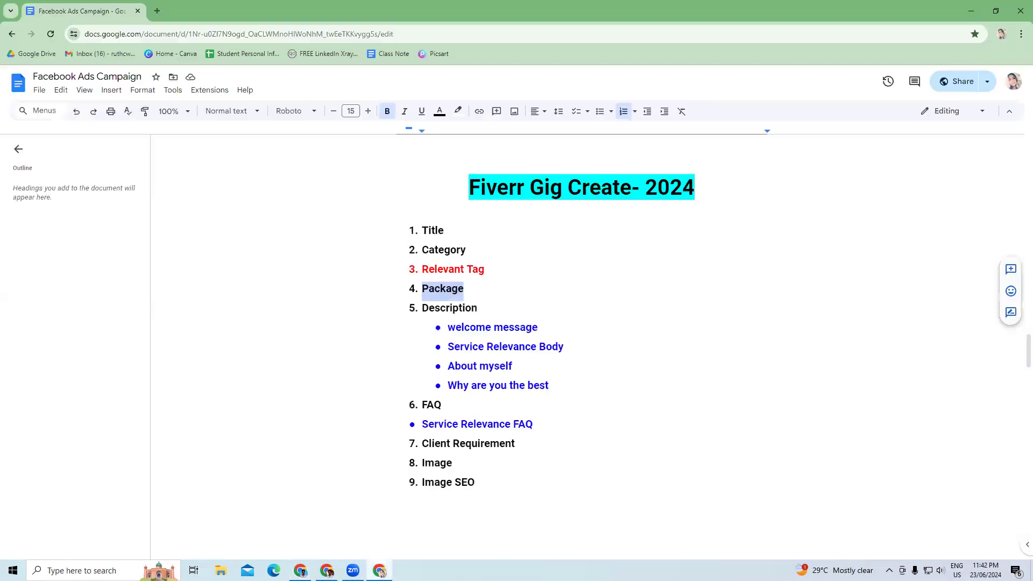
{"action": "left_click", "coordinate": [479, 292]}
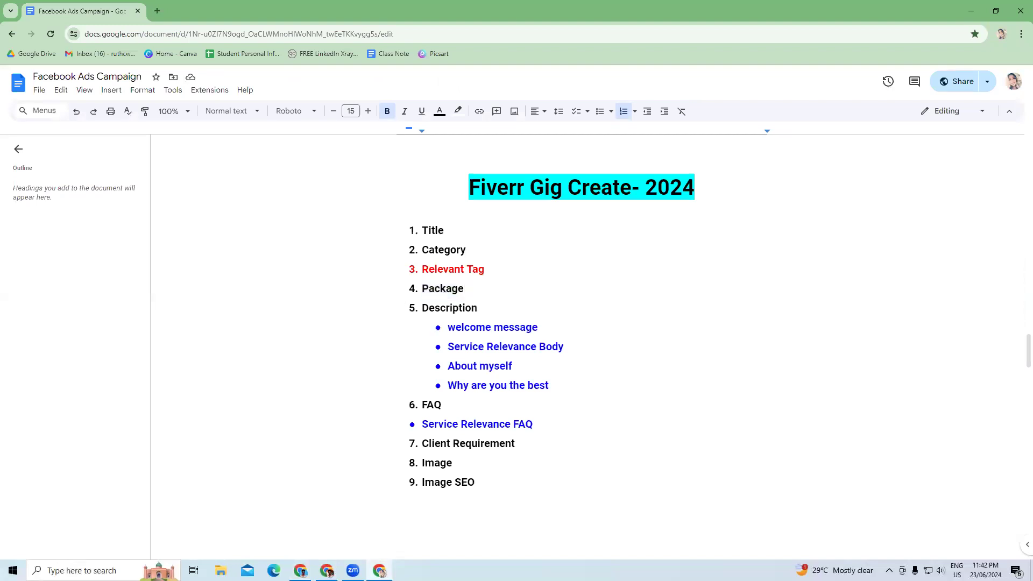
{"action": "key", "text": "alt+Tab"}
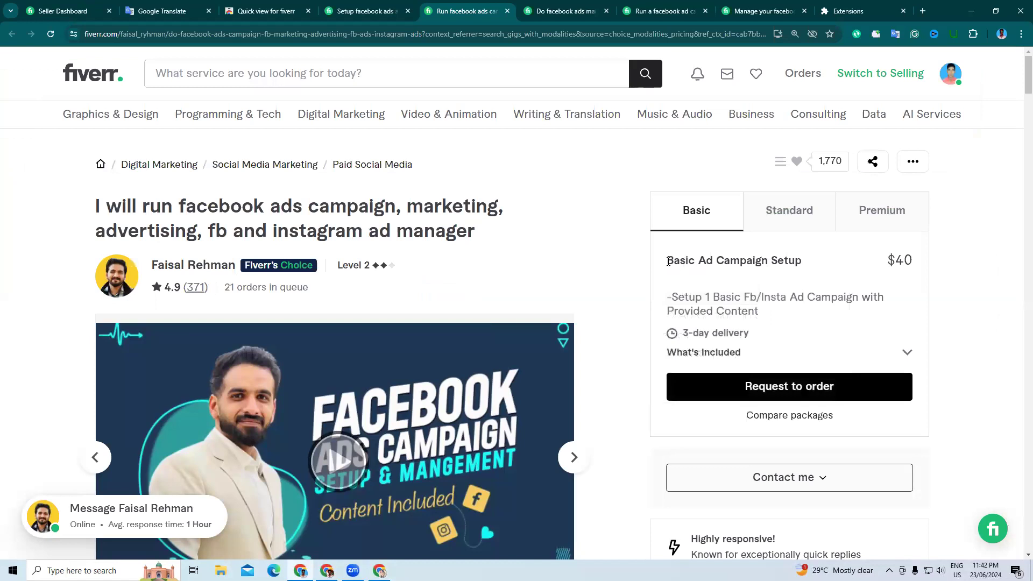
{"action": "left_click_drag", "start_coordinate": [668, 261], "coordinate": [815, 265]}
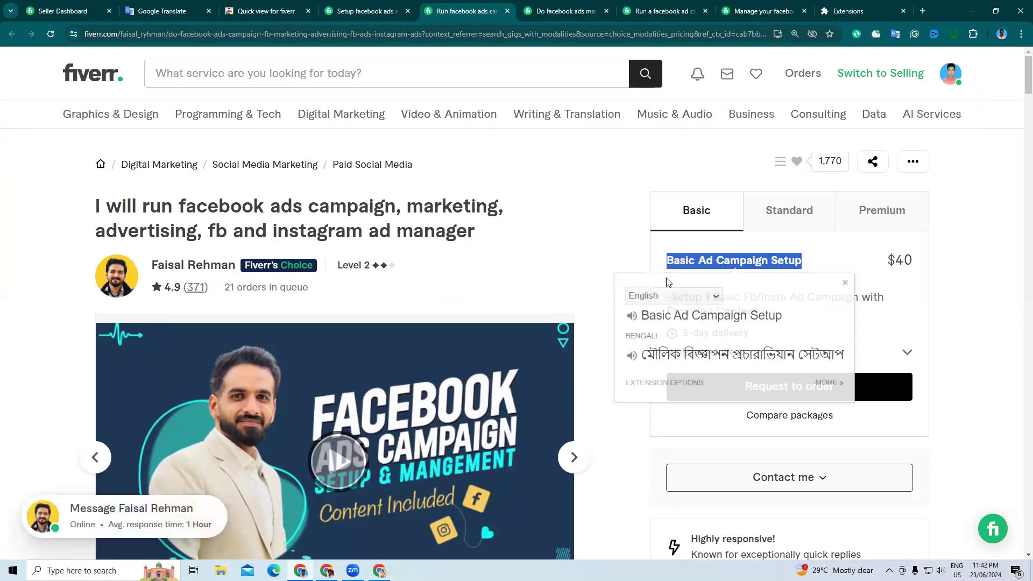
{"action": "left_click", "coordinate": [671, 260]}
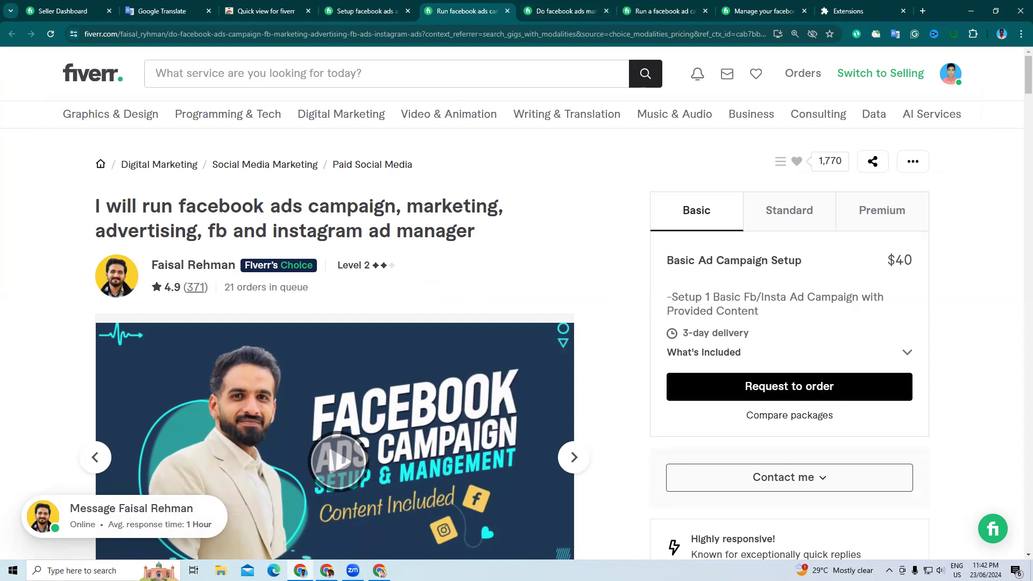
- Compare the outline's Package item with the competing gig's Basic package, examining its title and its description
{"action": "left_click", "coordinate": [379, 570]}
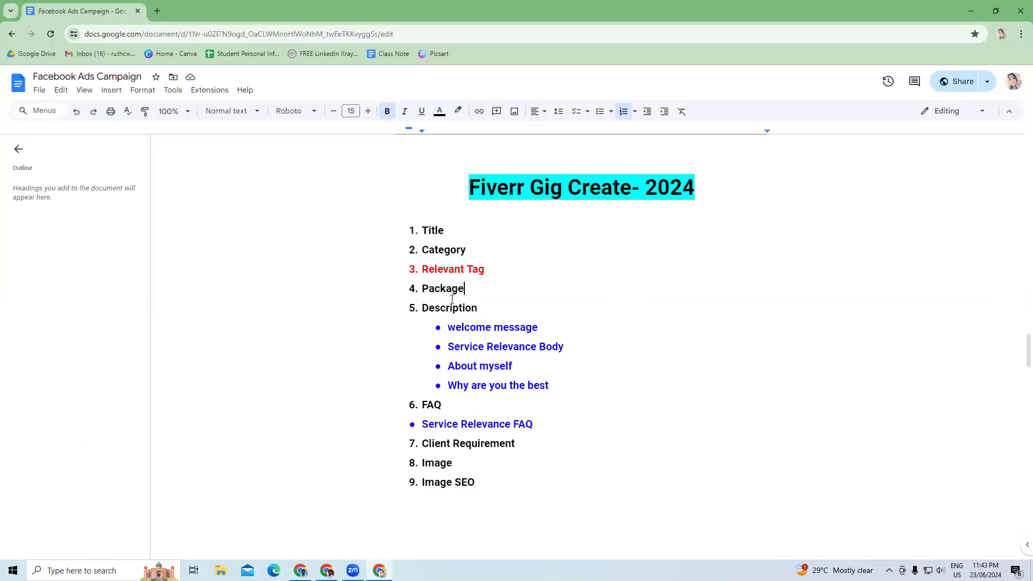
{"action": "left_click", "coordinate": [379, 571]}
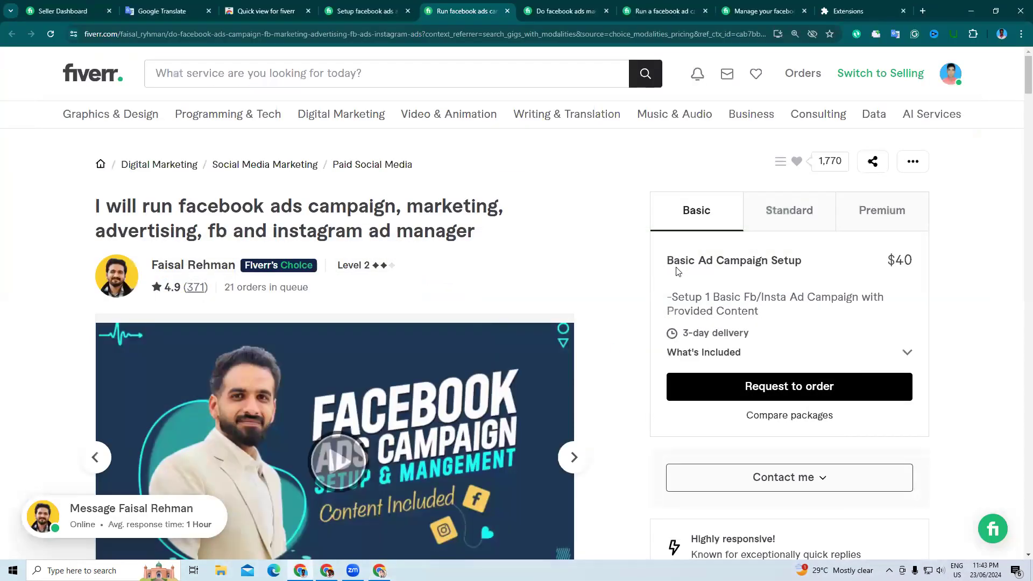
{"action": "left_click_drag", "start_coordinate": [668, 258], "coordinate": [809, 266]}
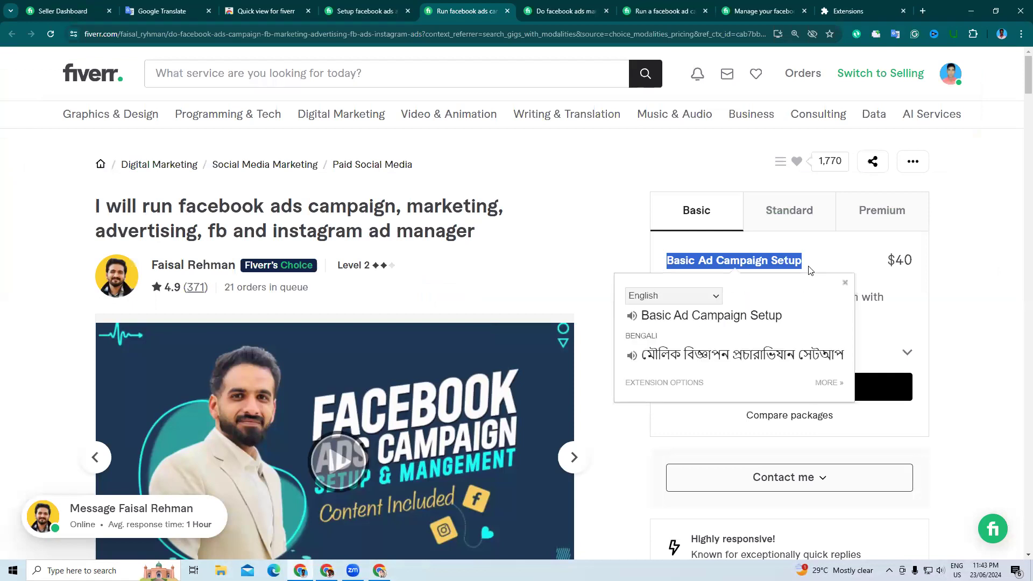
{"action": "left_click", "coordinate": [806, 253]}
{"action": "mouse_move", "coordinate": [658, 294]}
{"action": "left_mouse_down"}
{"action": "mouse_move", "coordinate": [798, 332]}
{"action": "mouse_move", "coordinate": [790, 317]}
{"action": "mouse_move", "coordinate": [661, 303]}
{"action": "left_mouse_up"}
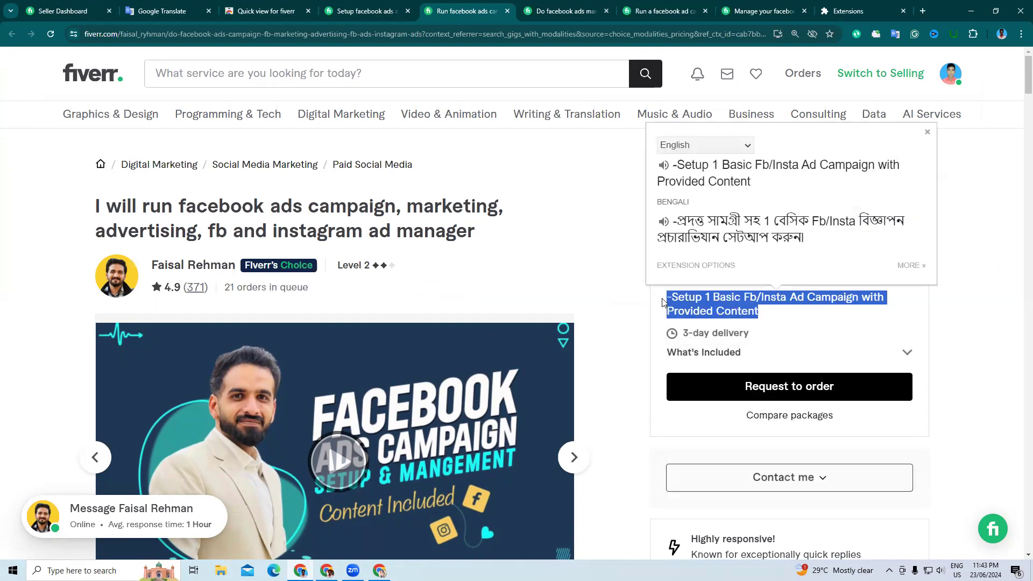
{"action": "left_click_drag", "start_coordinate": [769, 316], "coordinate": [670, 301]}
- Open the seller's own Gigs management page in a new tab from the Seller Dashboard
{"action": "left_click", "coordinate": [99, 11]}
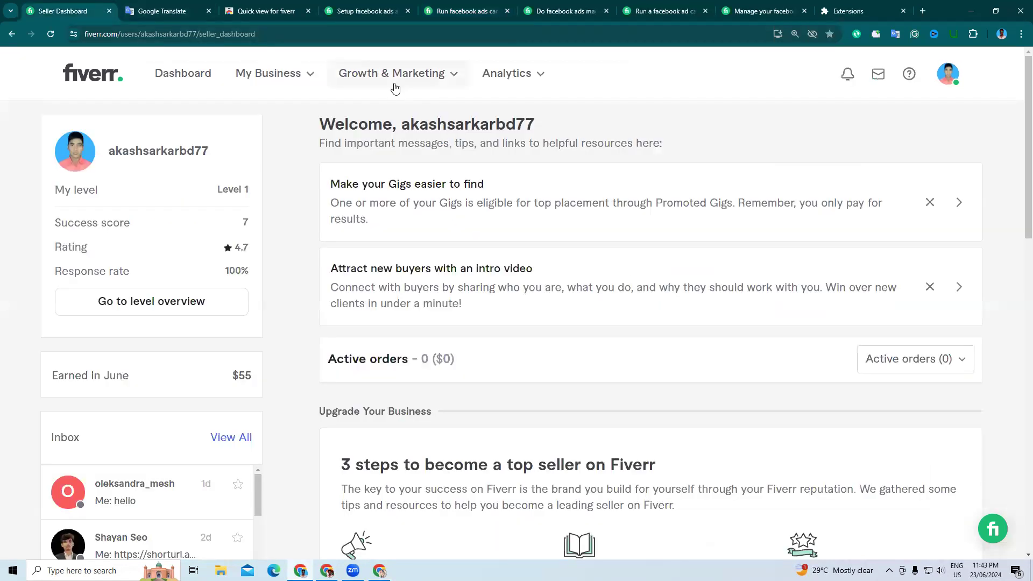
{"action": "left_click", "coordinate": [295, 75]}
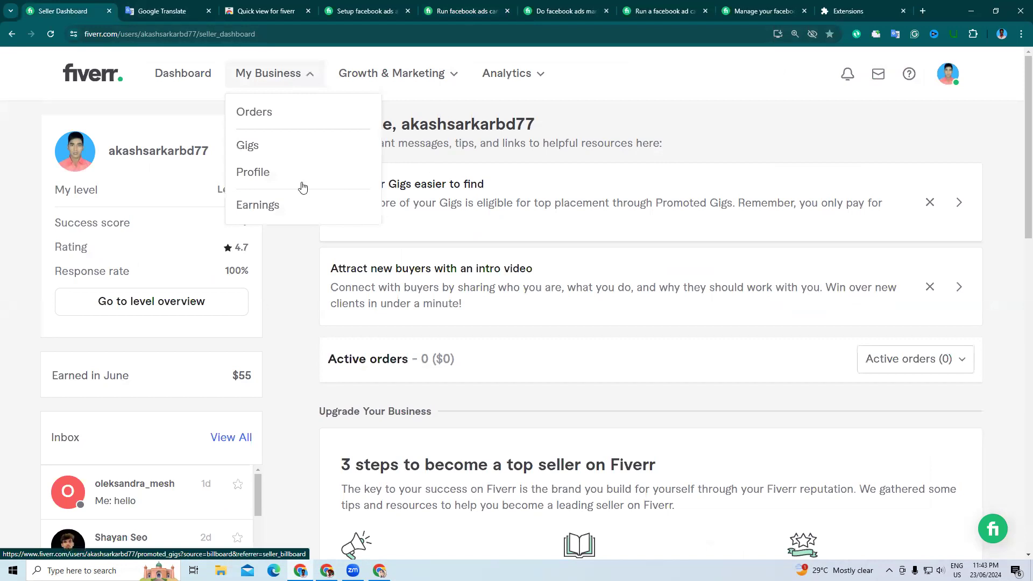
{"action": "left_click", "coordinate": [281, 155]}
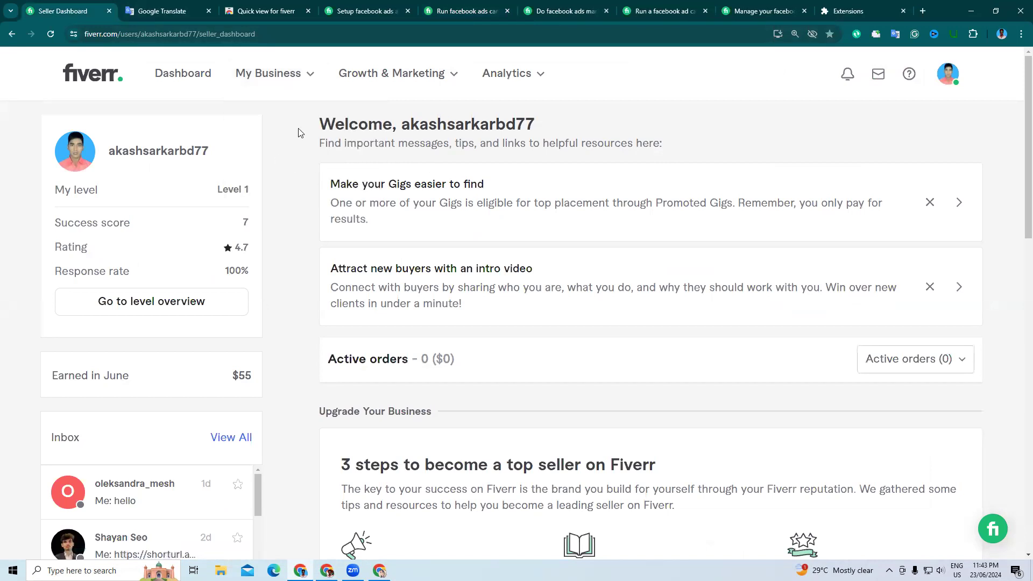
{"action": "left_click", "coordinate": [272, 75]}
{"action": "double_click", "coordinate": [269, 170]}
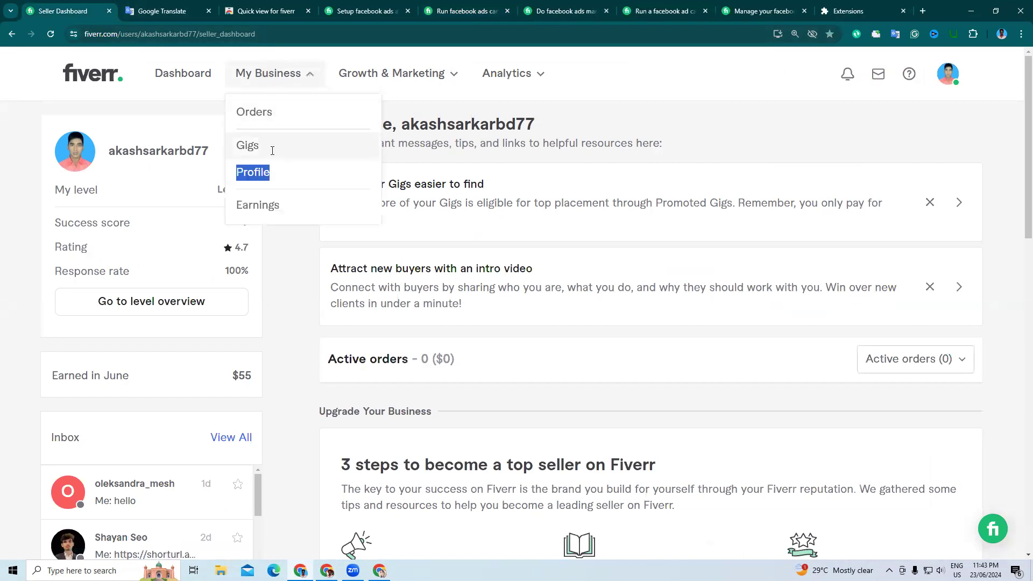
{"action": "middle_click", "coordinate": [270, 150]}
{"action": "left_click", "coordinate": [137, 6]}
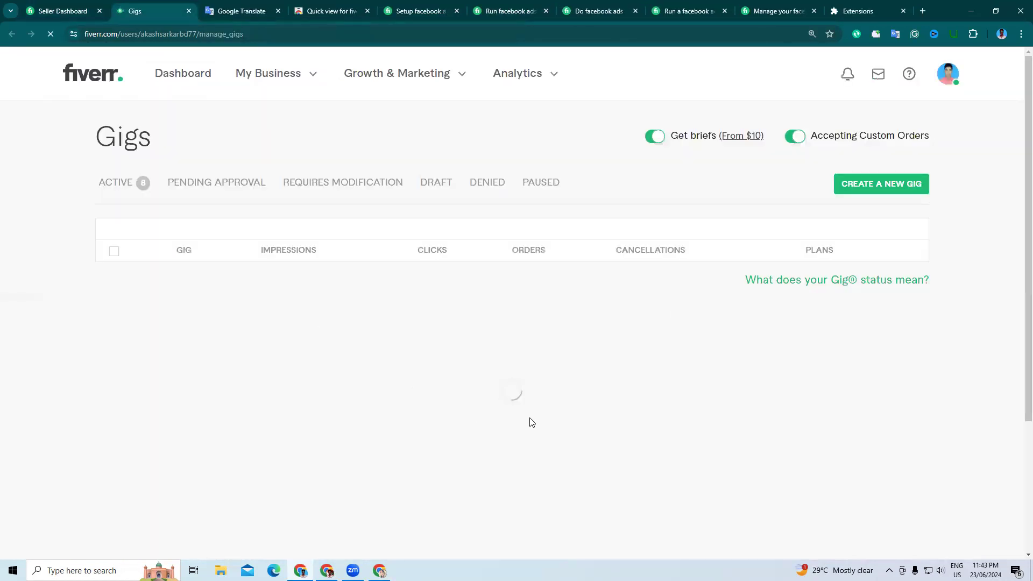
- Preview the active gig "do setup and manage facebook ads campaign for traffic, leads and sales"
{"action": "scroll", "coordinate": [600, 424], "scroll_direction": "down", "scroll_amount": 4}
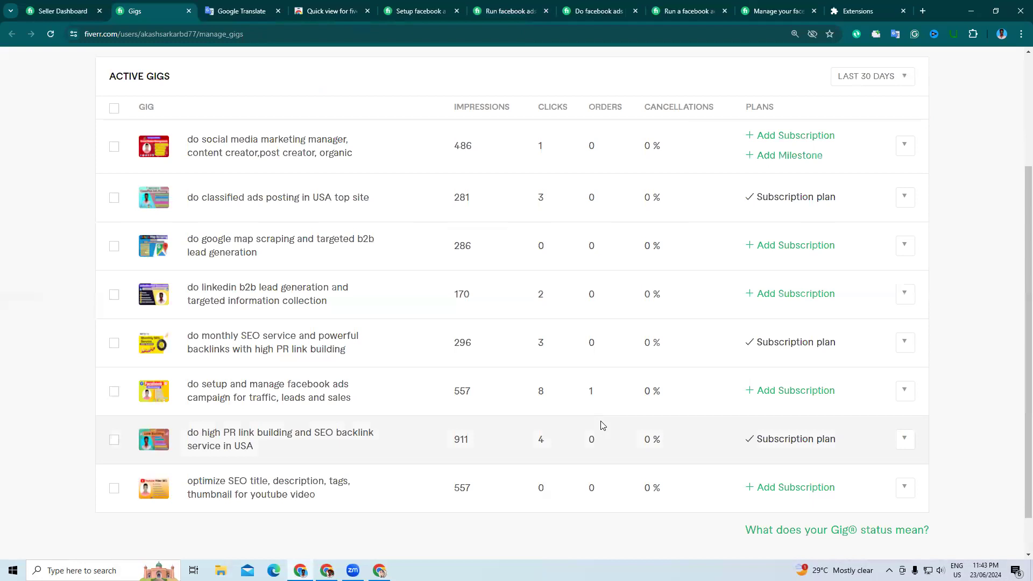
{"action": "left_click", "coordinate": [906, 392]}
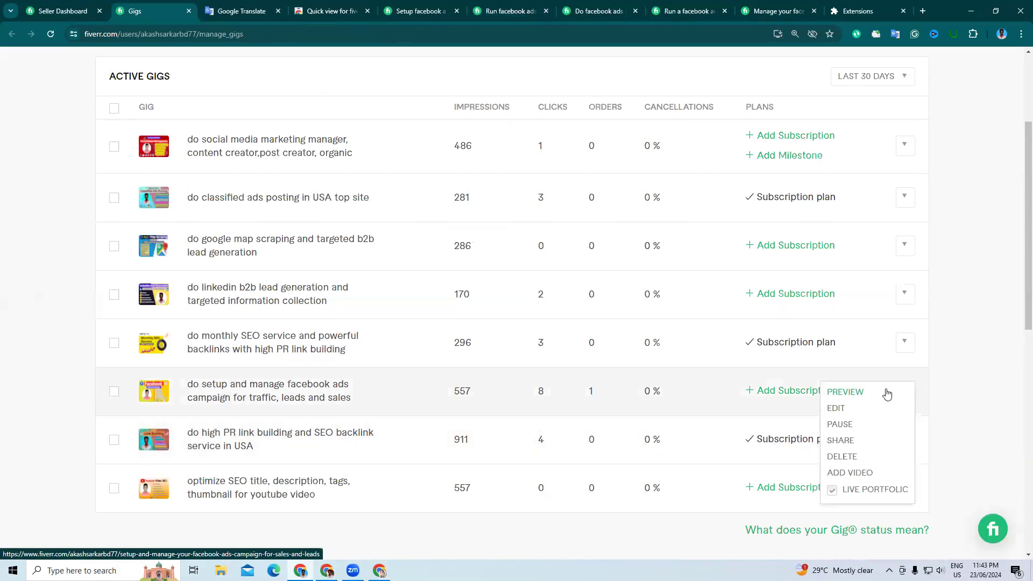
{"action": "left_click", "coordinate": [822, 393]}
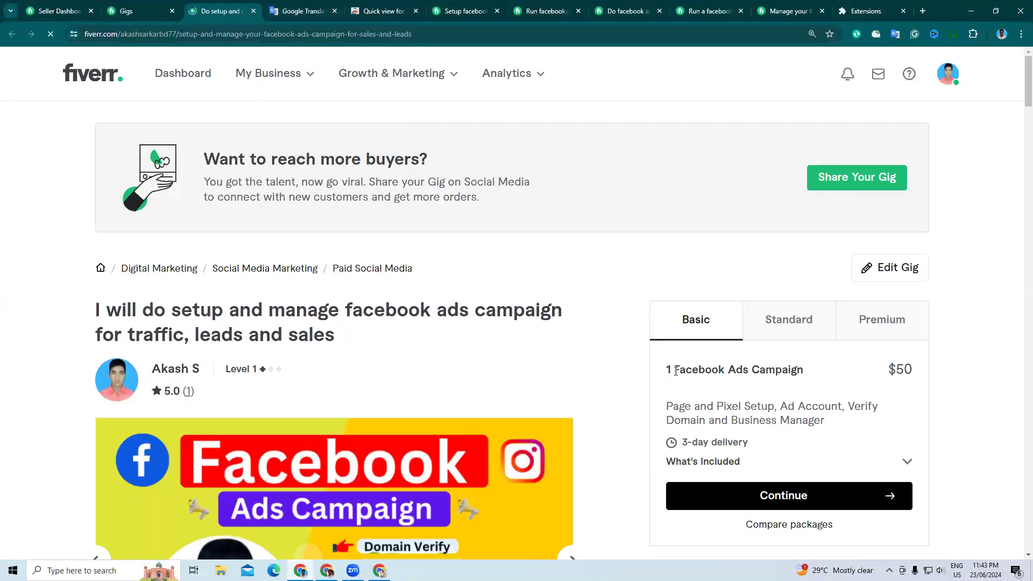
- Examine the Basic package on the previewed gig, highlighting the keyword "Facebook Ads Campaign" in its title
{"action": "left_click_drag", "start_coordinate": [671, 371], "coordinate": [803, 376]}
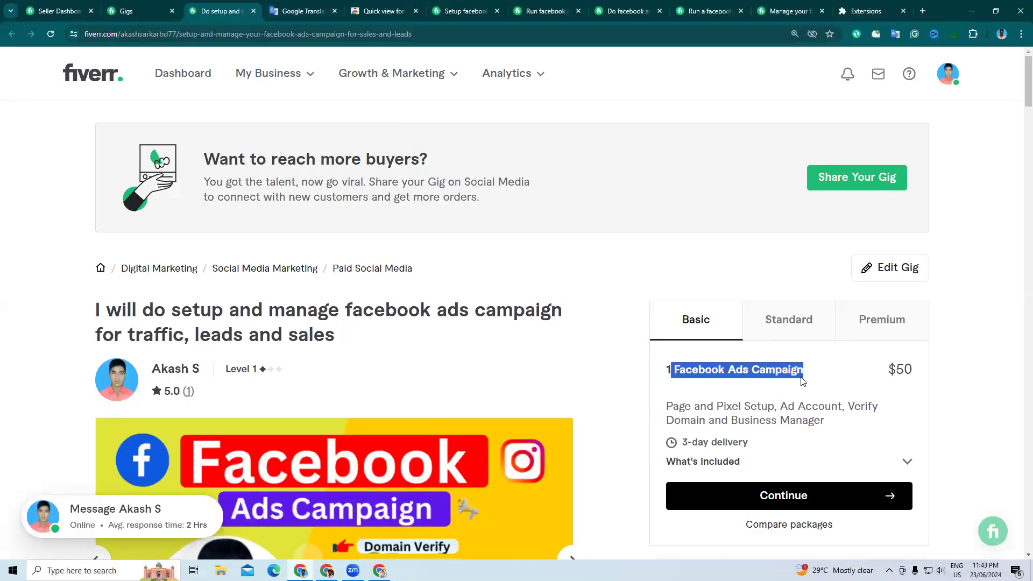
{"action": "left_click", "coordinate": [688, 372]}
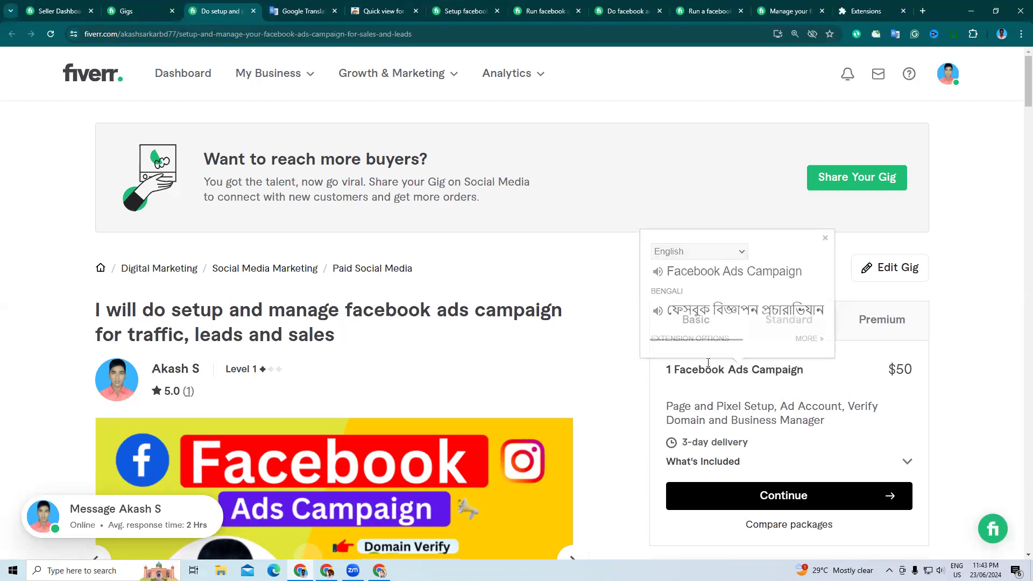
{"action": "scroll", "coordinate": [774, 367], "scroll_direction": "down", "scroll_amount": 3}
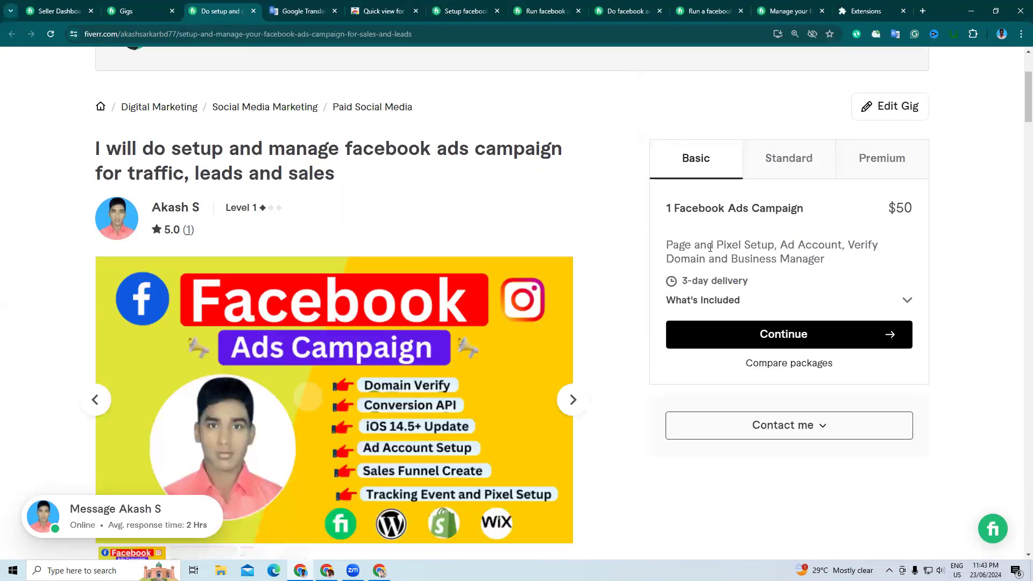
- Examine the keyword "Facebook Ads Campaign" in the Standard package's title and description, and show the Premium package
{"action": "left_click", "coordinate": [763, 163]}
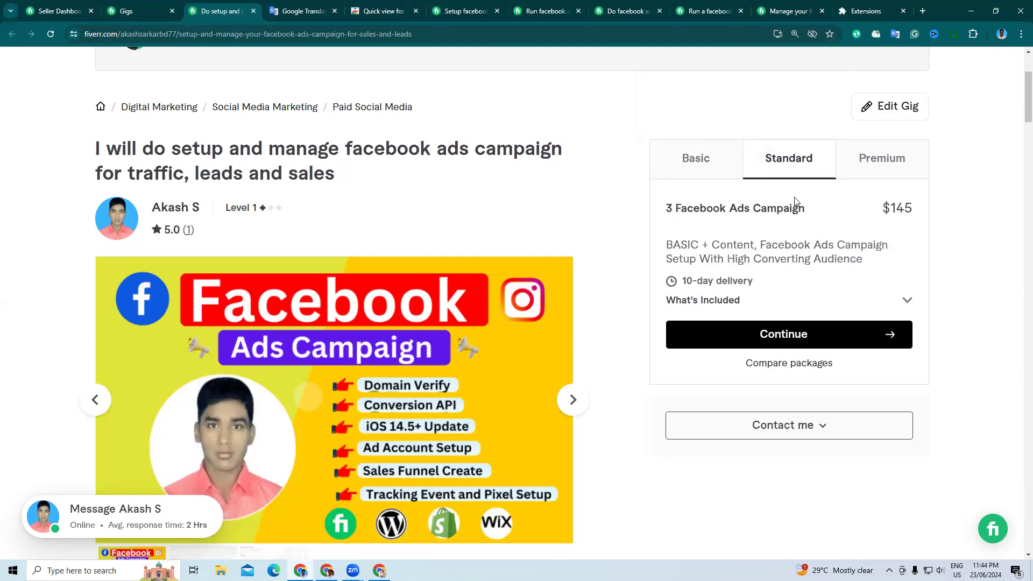
{"action": "left_click_drag", "start_coordinate": [676, 208], "coordinate": [805, 207]}
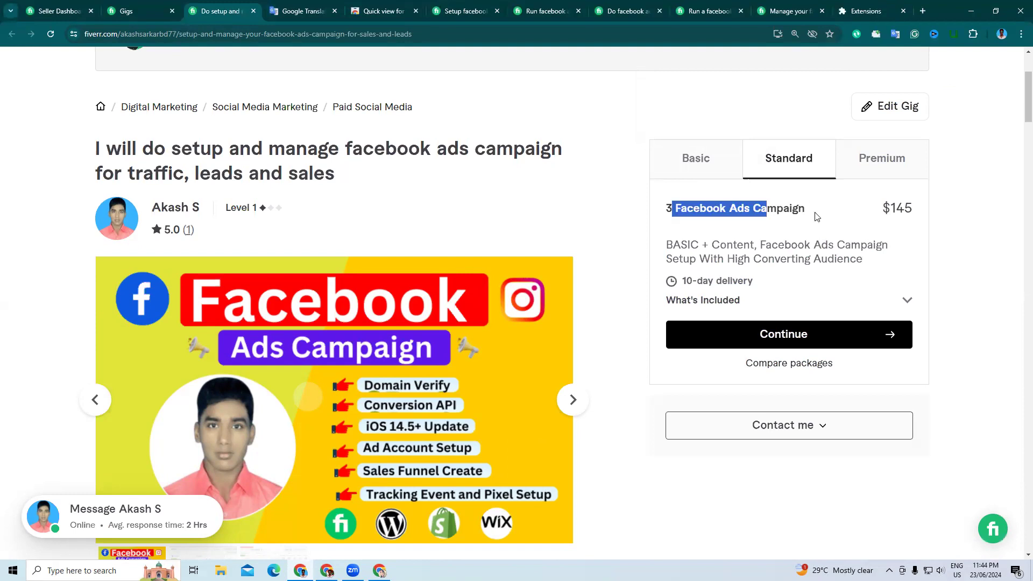
{"action": "left_click", "coordinate": [818, 217]}
{"action": "left_click", "coordinate": [649, 204]}
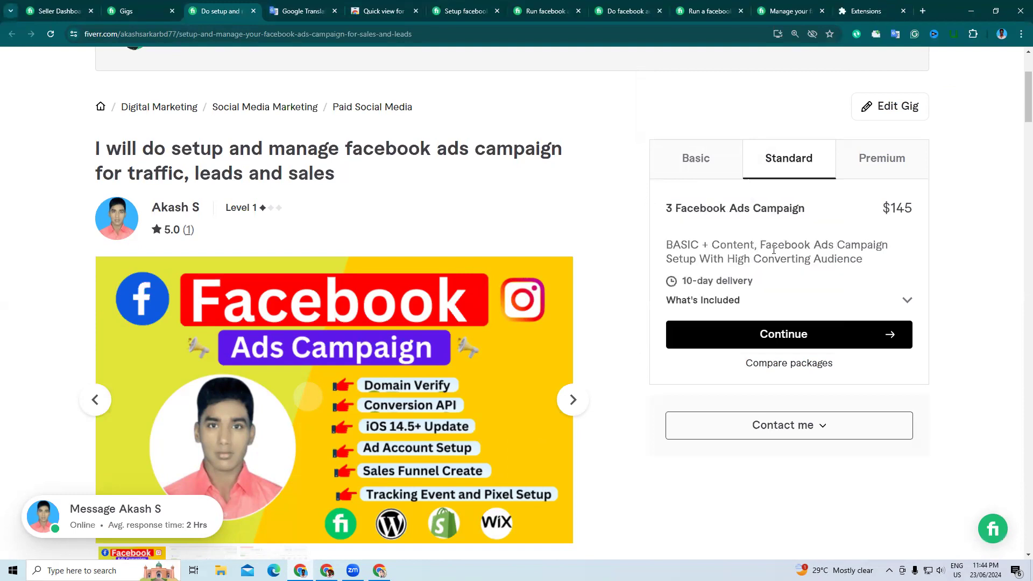
{"action": "left_click_drag", "start_coordinate": [760, 245], "coordinate": [890, 248]}
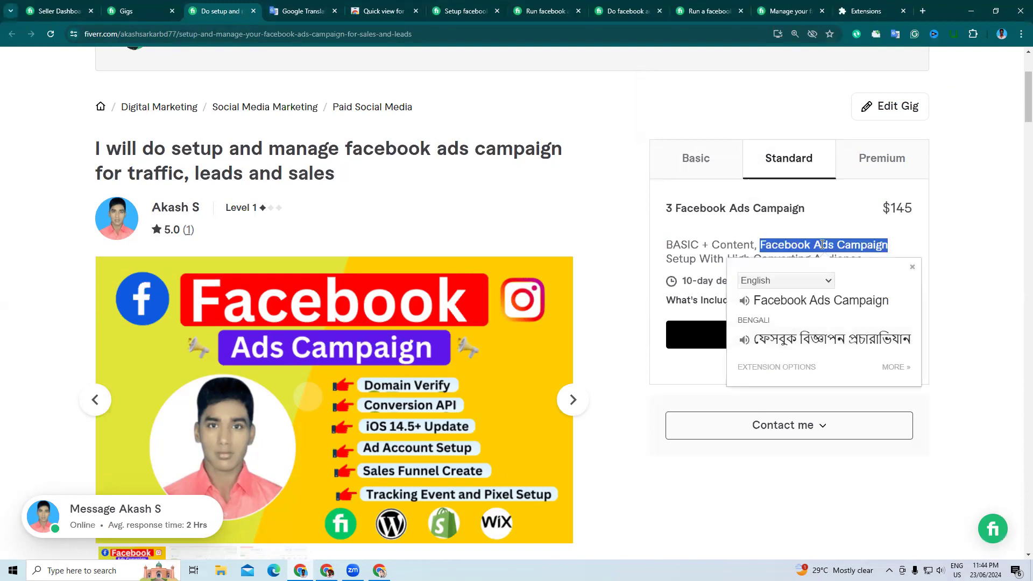
{"action": "left_click", "coordinate": [885, 164]}
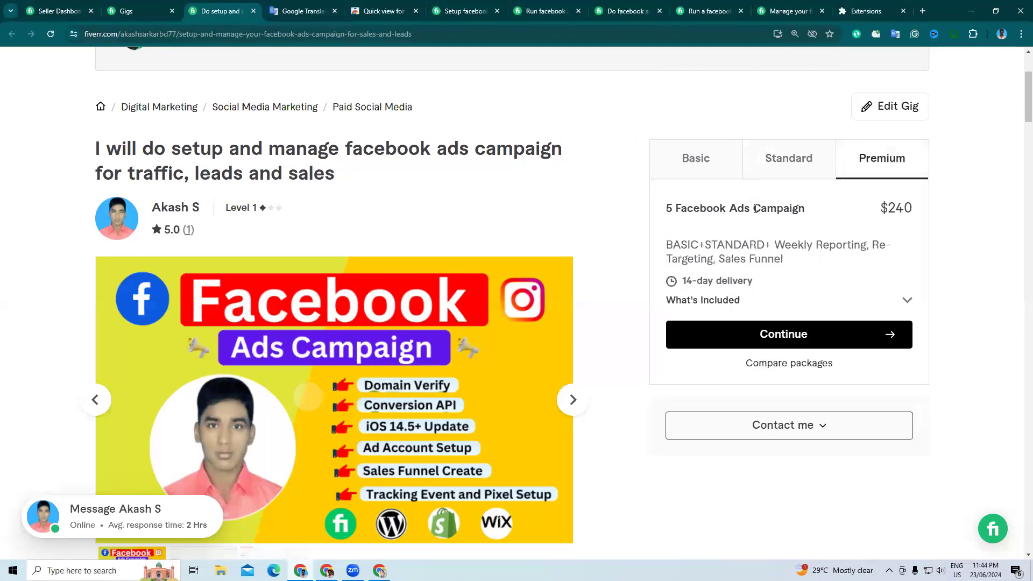
- Review the previewed gig's Standard and Basic packages, its cover image and the start of its About this gig description
{"action": "left_click", "coordinate": [715, 161]}
{"action": "left_click", "coordinate": [775, 164]}
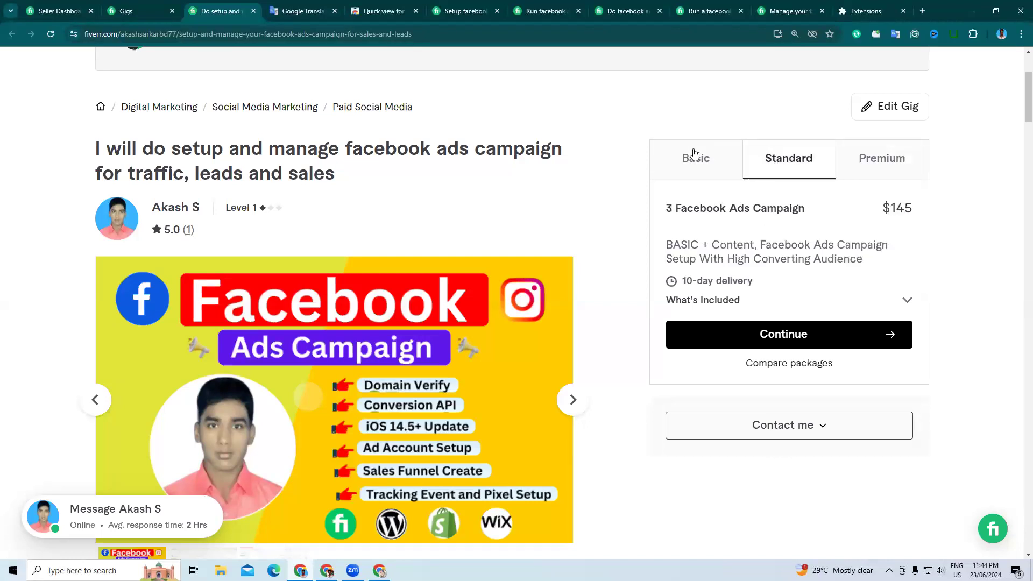
{"action": "left_click", "coordinate": [721, 177]}
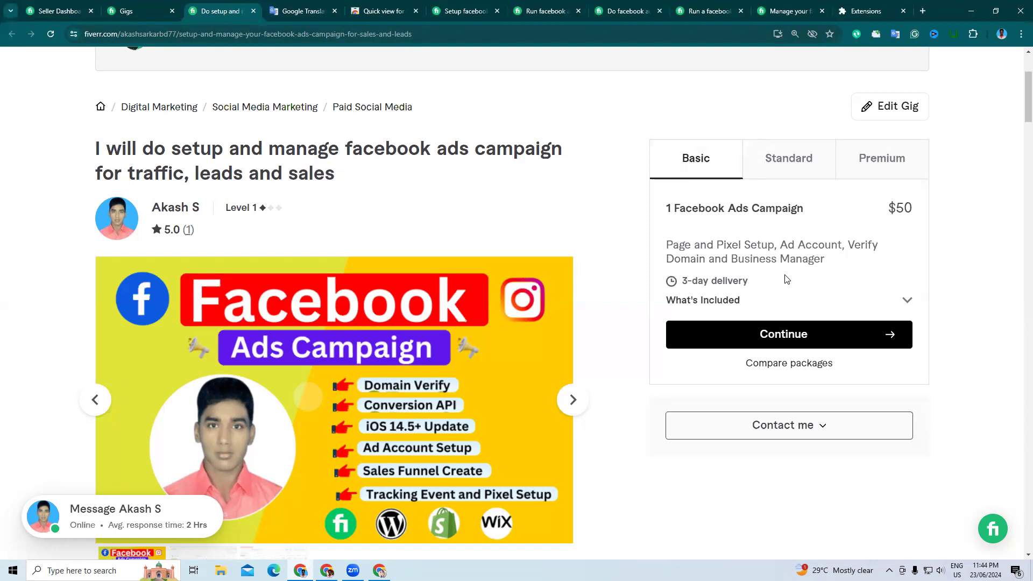
{"action": "scroll", "coordinate": [774, 281], "scroll_direction": "up", "scroll_amount": 2}
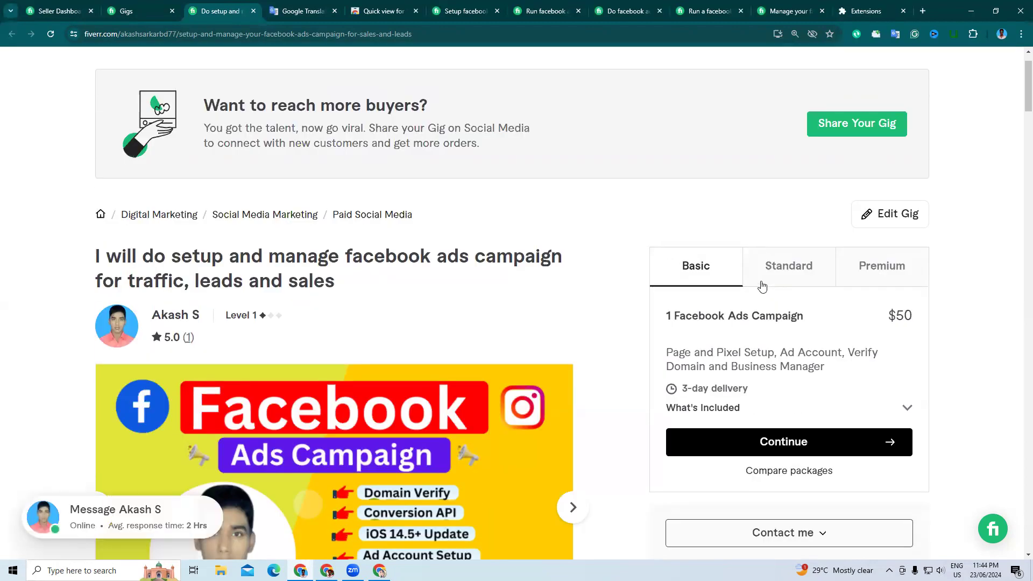
{"action": "scroll", "coordinate": [757, 310], "scroll_direction": "down", "scroll_amount": 3}
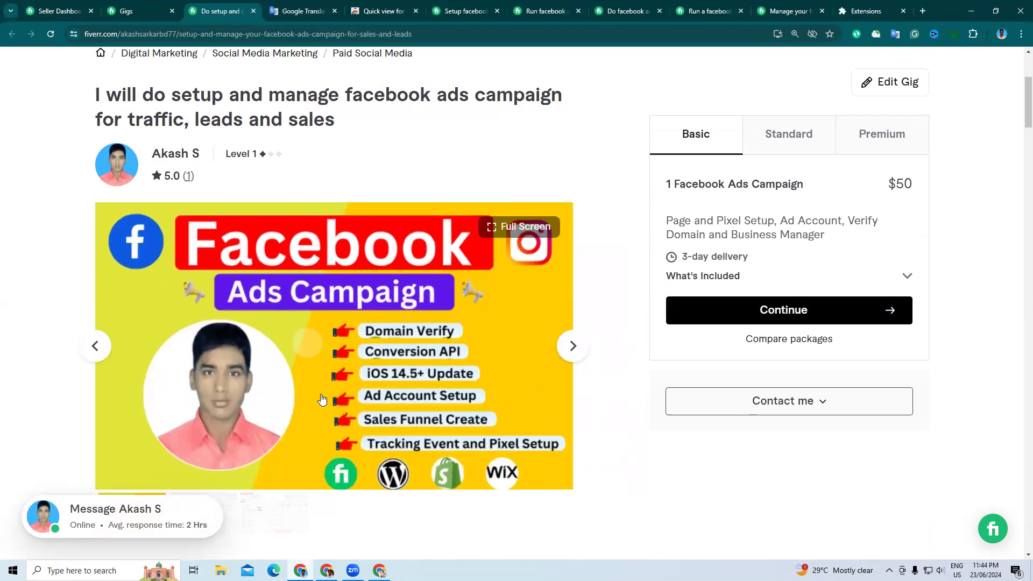
{"action": "scroll", "coordinate": [325, 404], "scroll_direction": "down", "scroll_amount": 5}
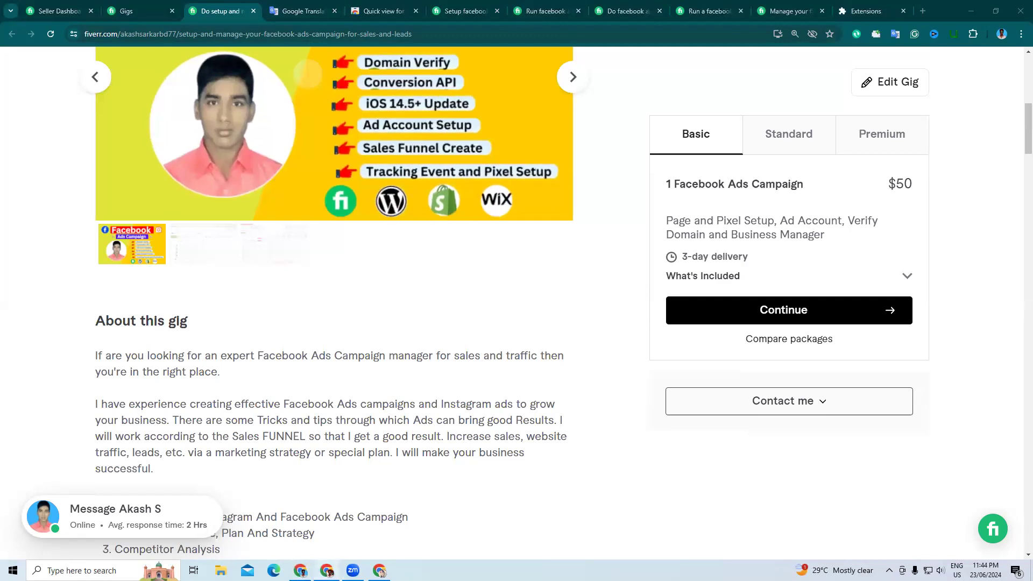
{"action": "left_click", "coordinate": [327, 571]}
{"action": "left_click", "coordinate": [447, 397]}
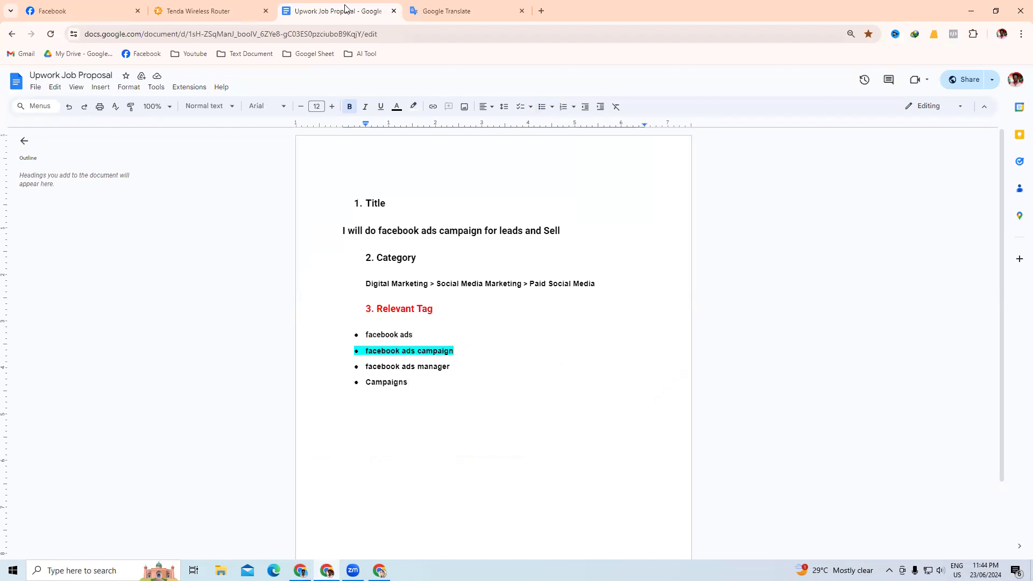
{"action": "left_click", "coordinate": [129, 4]}
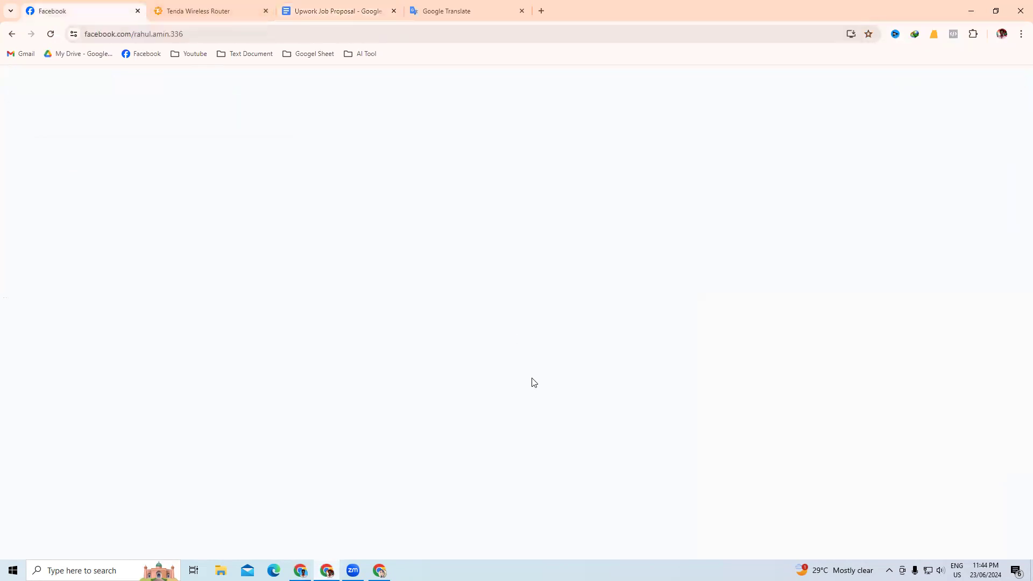
{"action": "left_click", "coordinate": [301, 571]}
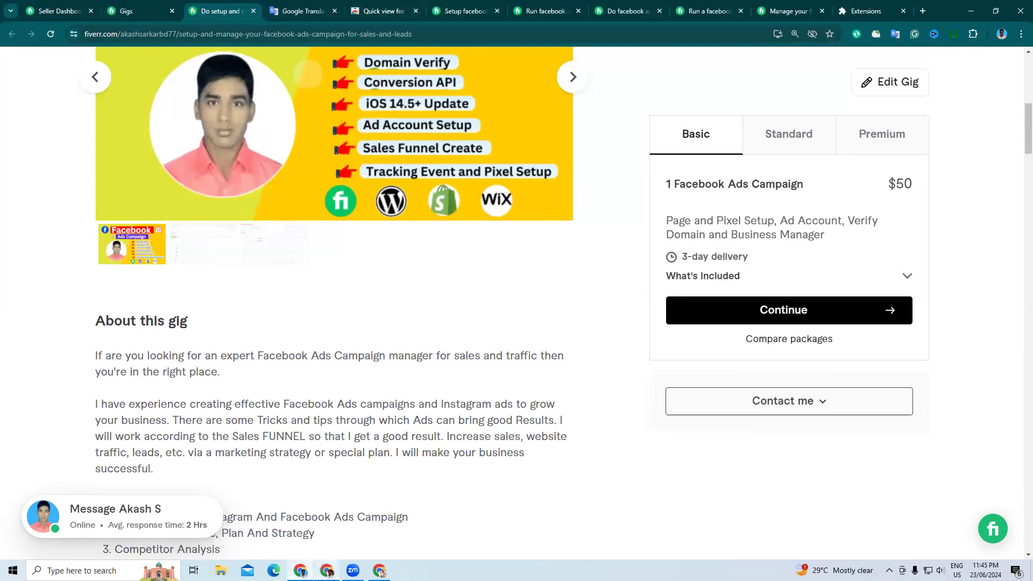
- Copy the "Package" heading from the Facebook Ads Campaign outline into the Upwork Job Proposal document below the tag list, numbered "4."
{"action": "left_click", "coordinate": [327, 571]}
{"action": "left_click", "coordinate": [334, 10]}
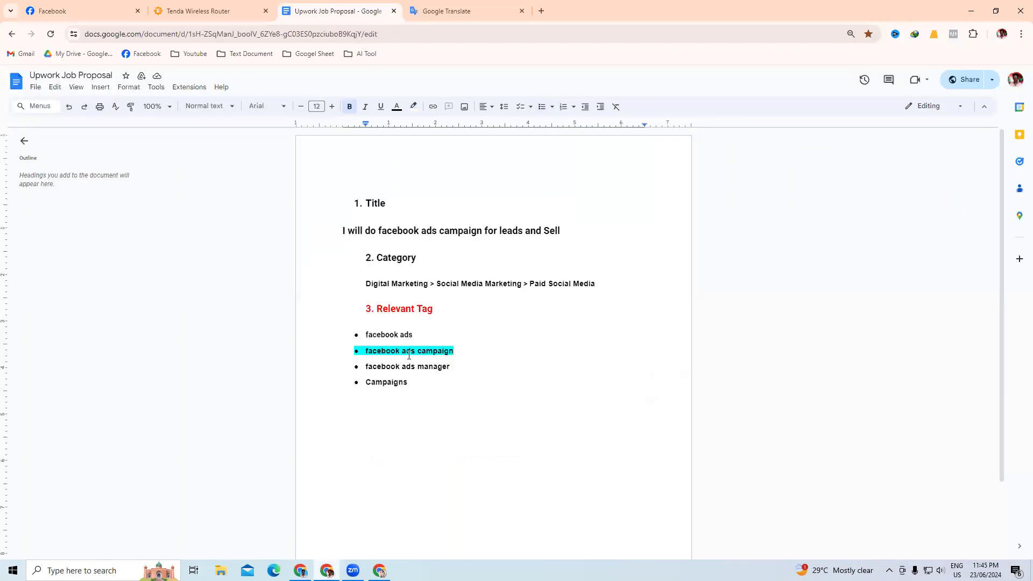
{"action": "left_click", "coordinate": [380, 571]}
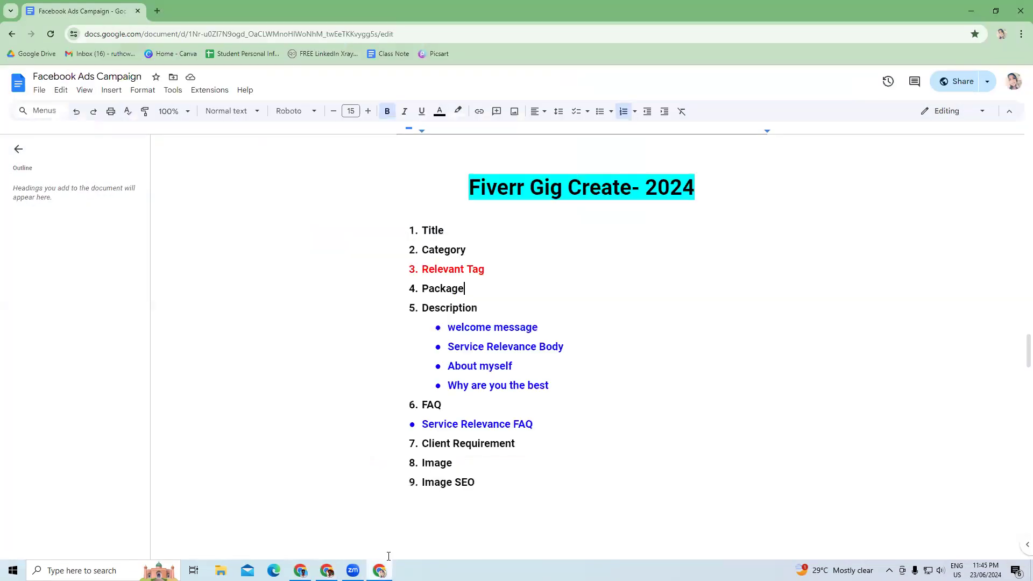
{"action": "double_click", "coordinate": [428, 291]}
{"action": "key", "text": "ctrl+c"}
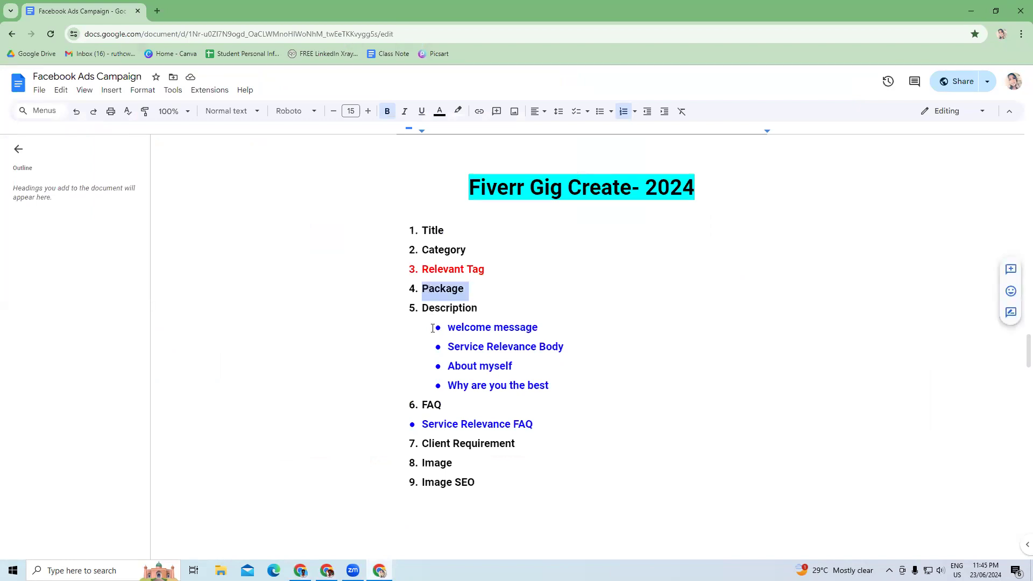
{"action": "key", "text": "alt+Tab"}
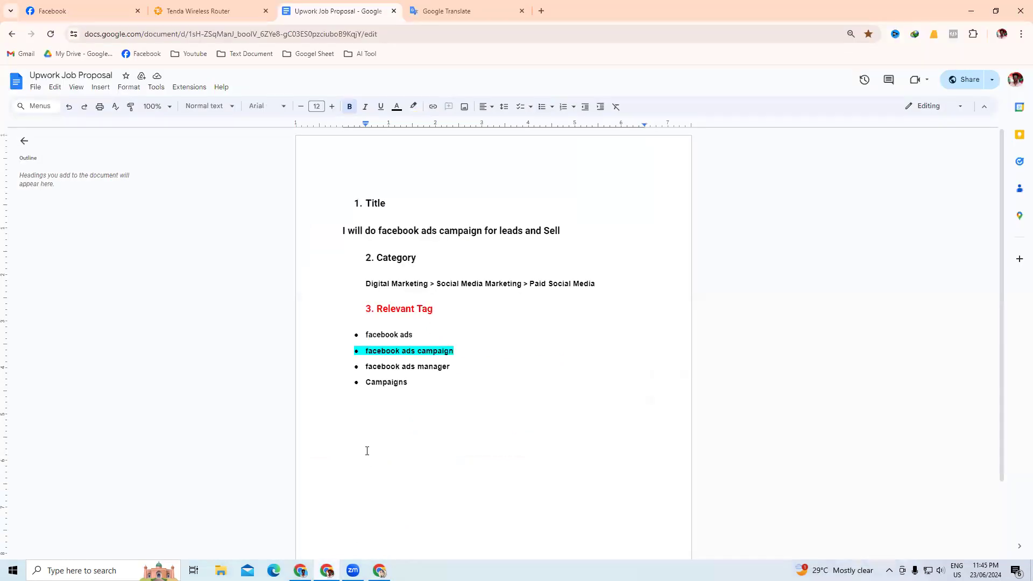
{"action": "key", "text": "ctrl+v"}
{"action": "key", "text": "BackSpace"}
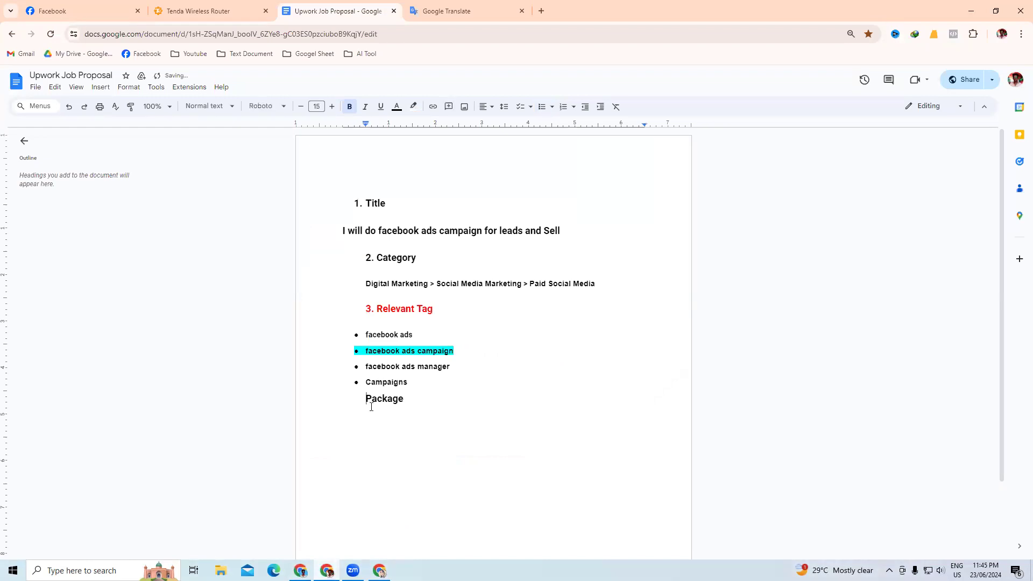
{"action": "type", "text": "4."}
- Remove the left indent from the Package, Relevant Tag and Category headings so they start at the page margin
{"action": "left_click", "coordinate": [408, 382]}
{"action": "key", "text": "Right"}
{"action": "key", "text": "BackSpace"}
{"action": "left_click", "coordinate": [367, 310]}
{"action": "key", "text": "BackSpace"}
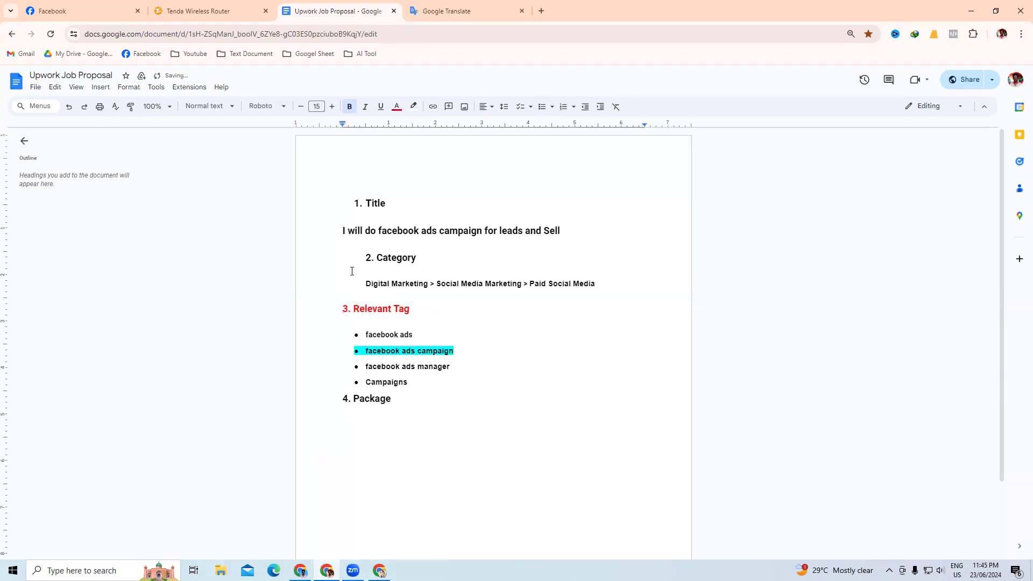
{"action": "left_click", "coordinate": [367, 258]}
{"action": "key", "text": "BackSpace"}
- Insert a blank line without a bullet between "Campaigns" and the Package heading, and add a new line below that heading
{"action": "left_click", "coordinate": [396, 398]}
{"action": "left_click", "coordinate": [408, 383]}
{"action": "key", "text": "Return"}
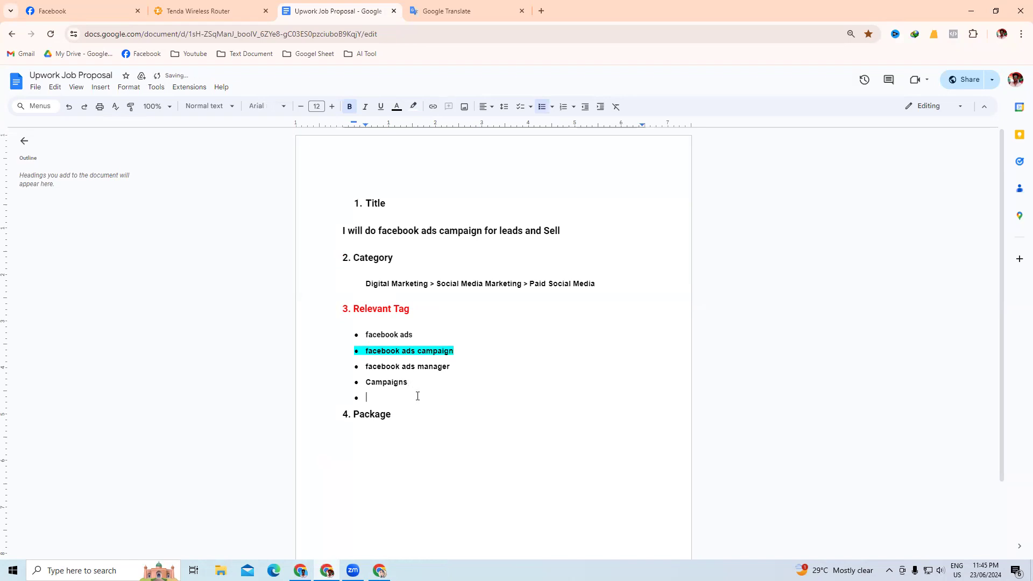
{"action": "key", "text": "Return"}
{"action": "left_click", "coordinate": [408, 419]}
{"action": "key", "text": "Return"}
- Change the text colour of the "4. Package" heading to red
{"action": "triple_click", "coordinate": [407, 414]}
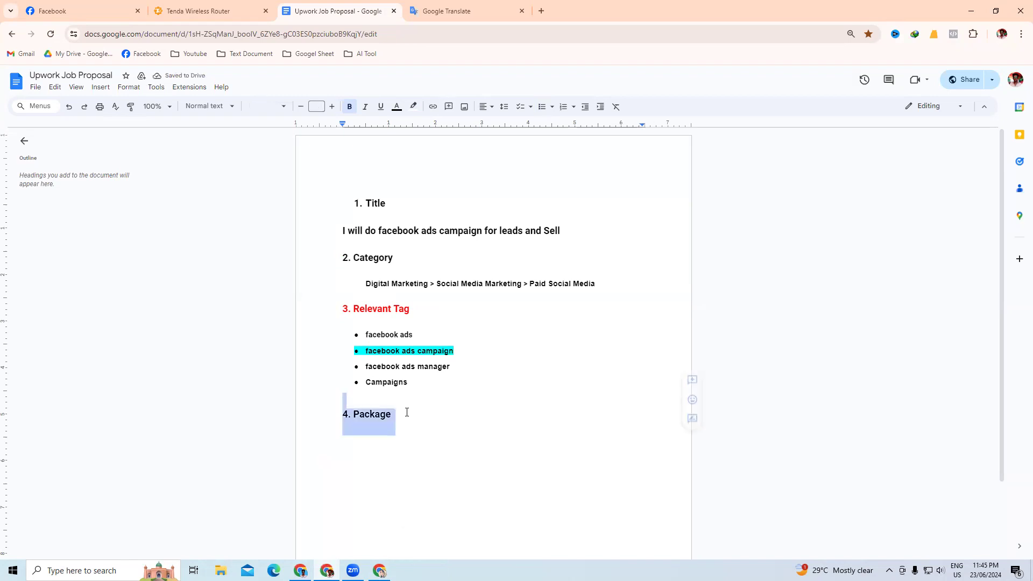
{"action": "left_click", "coordinate": [406, 413]}
{"action": "triple_click", "coordinate": [344, 410]}
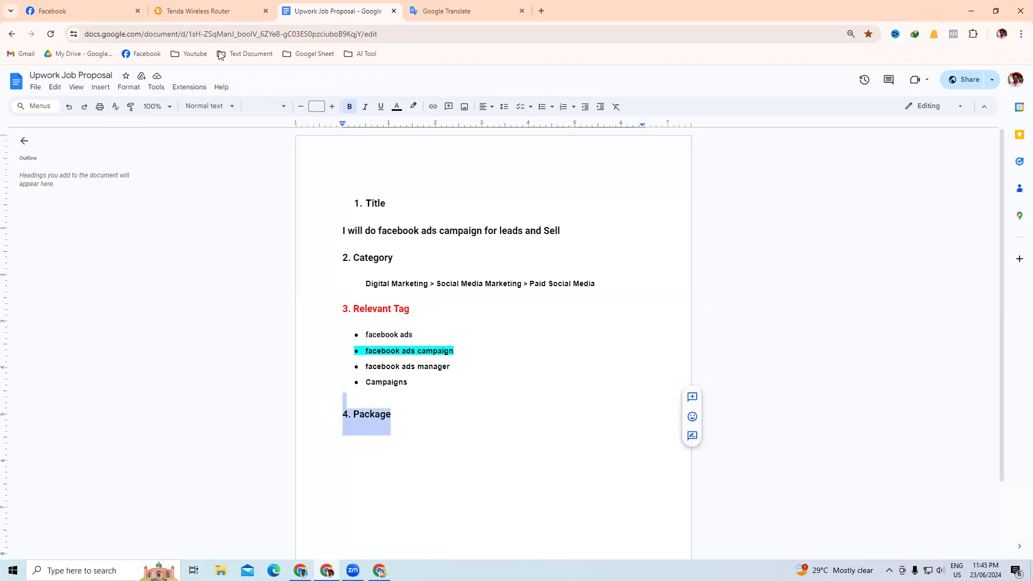
{"action": "left_click", "coordinate": [397, 106]}
{"action": "left_click", "coordinate": [410, 134]}
{"action": "left_click", "coordinate": [425, 406]}
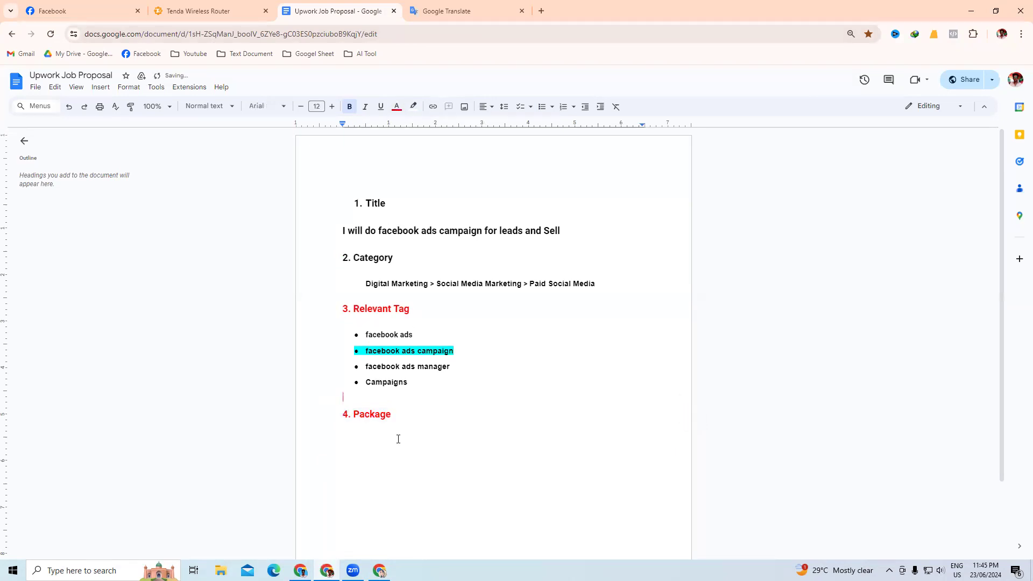
- Change the text colour of the "2. Category" and "Title" headings to red
{"action": "left_click_drag", "start_coordinate": [401, 257], "coordinate": [324, 258]}
{"action": "left_click", "coordinate": [397, 107]}
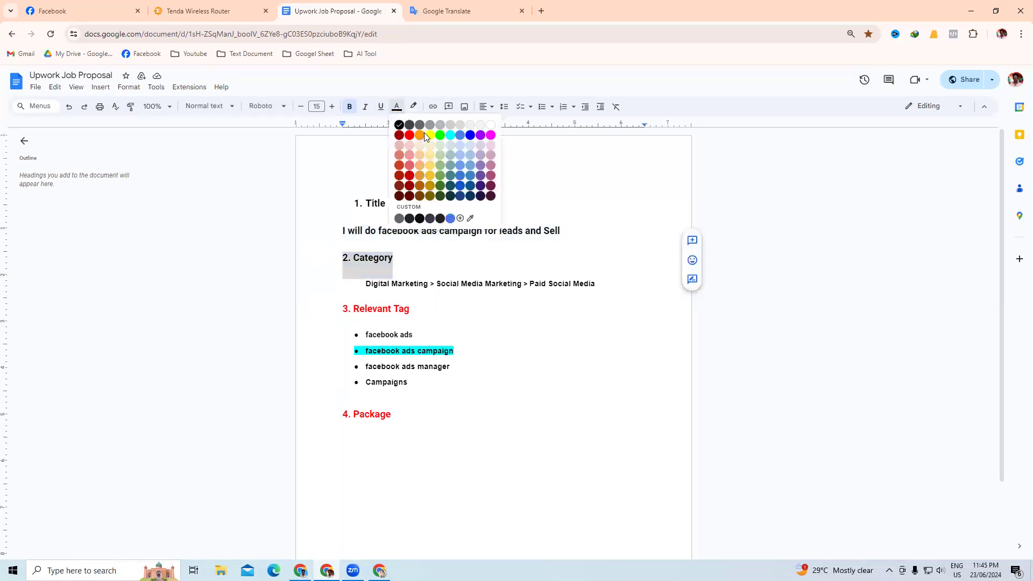
{"action": "left_click", "coordinate": [411, 137]}
{"action": "left_click_drag", "start_coordinate": [415, 208], "coordinate": [324, 202]}
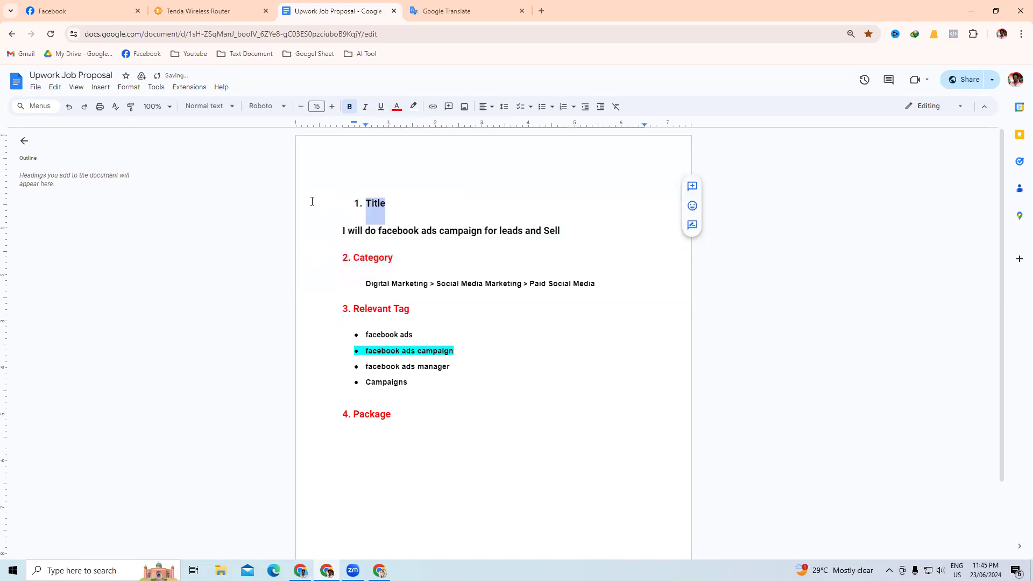
{"action": "left_click", "coordinate": [397, 107]}
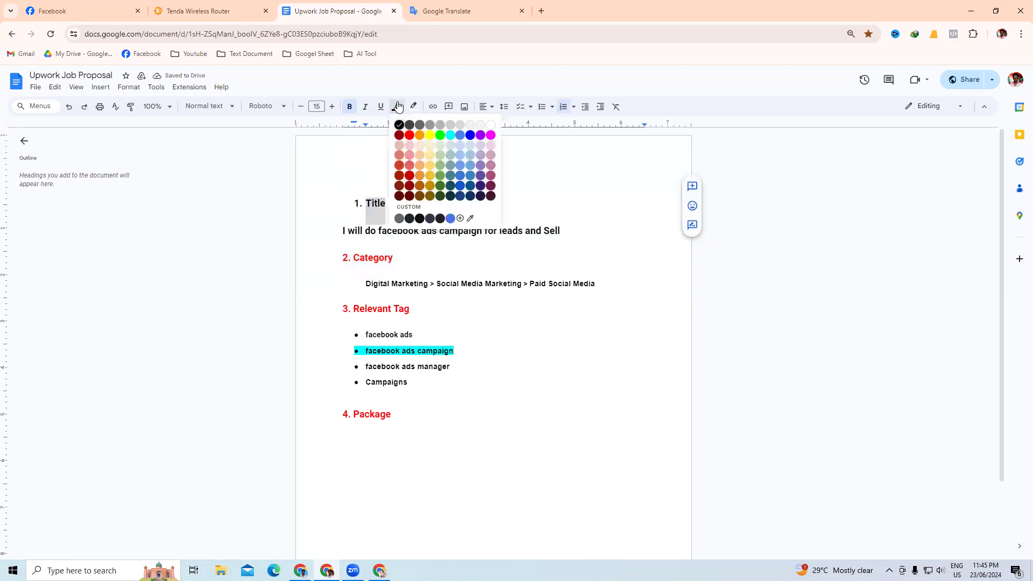
{"action": "left_click", "coordinate": [409, 136]}
{"action": "left_click", "coordinate": [410, 188]}
- Copy the "Description" heading from the Facebook Ads Campaign outline and paste it below the Package heading in the Upwork Job Proposal document
{"action": "scroll", "coordinate": [439, 371], "scroll_direction": "down", "scroll_amount": 3}
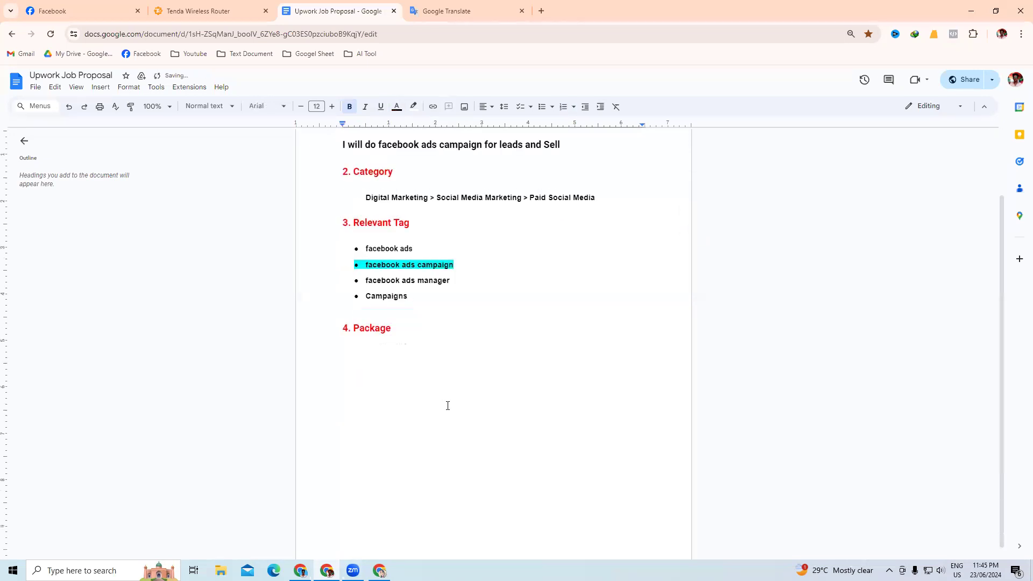
{"action": "left_click", "coordinate": [415, 351]}
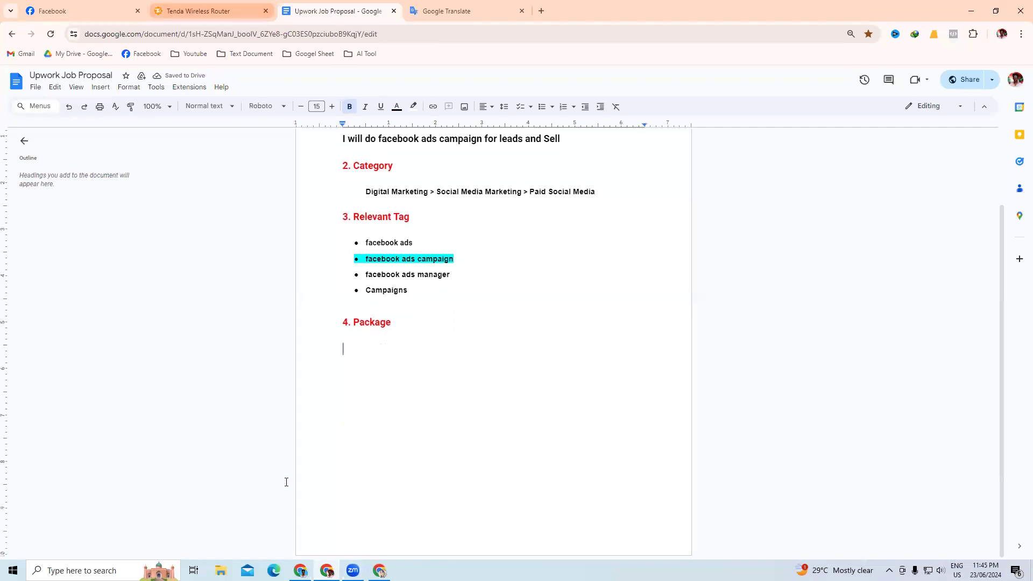
{"action": "left_click", "coordinate": [300, 571]}
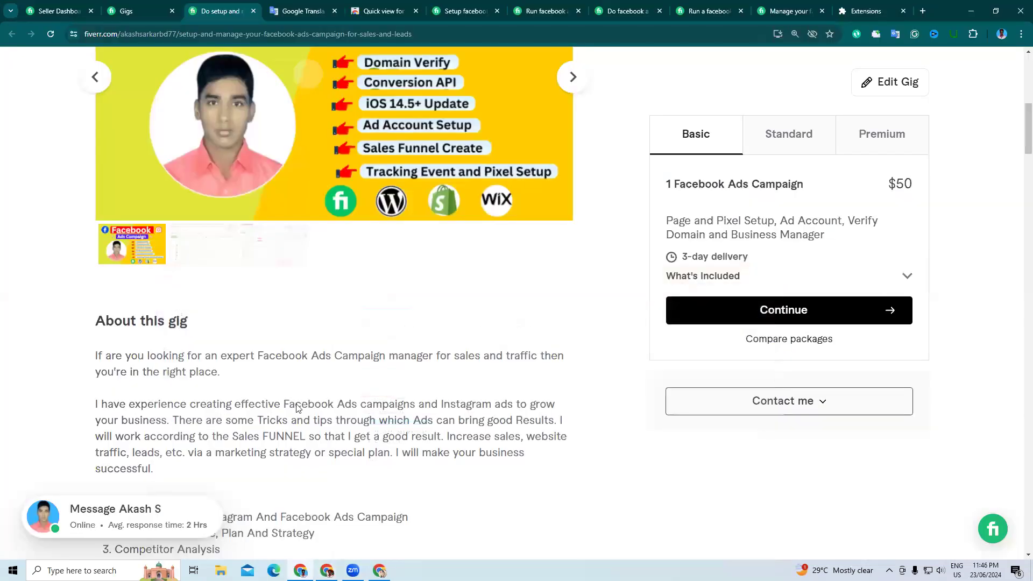
{"action": "left_click", "coordinate": [379, 570]}
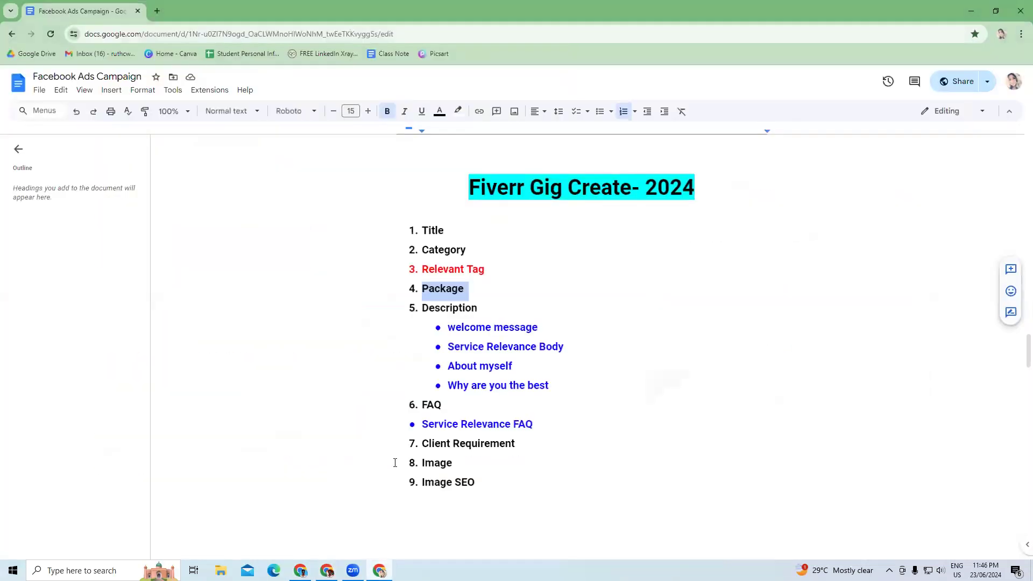
{"action": "double_click", "coordinate": [432, 310]}
{"action": "right_click", "coordinate": [434, 310]}
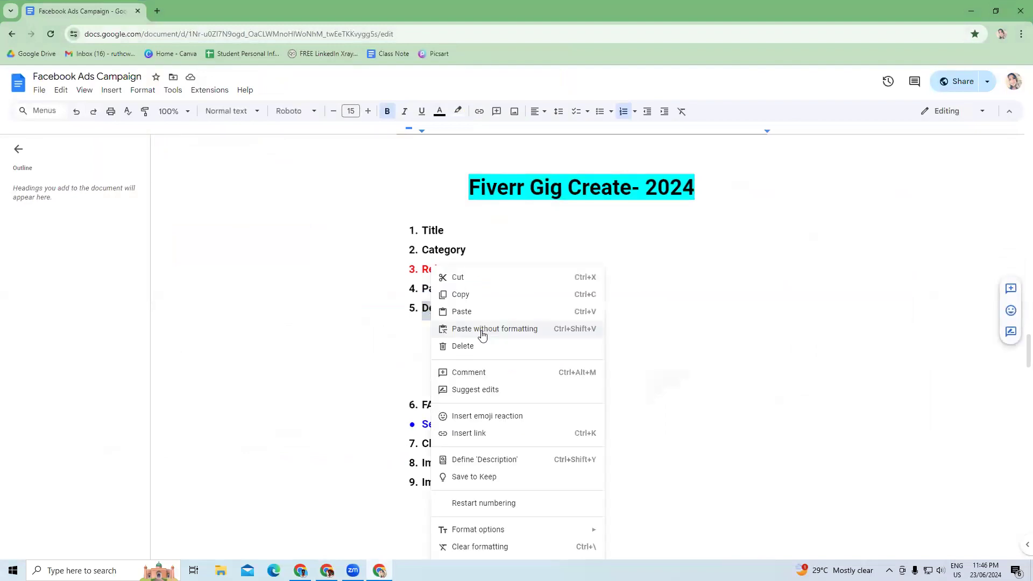
{"action": "left_click", "coordinate": [468, 291]}
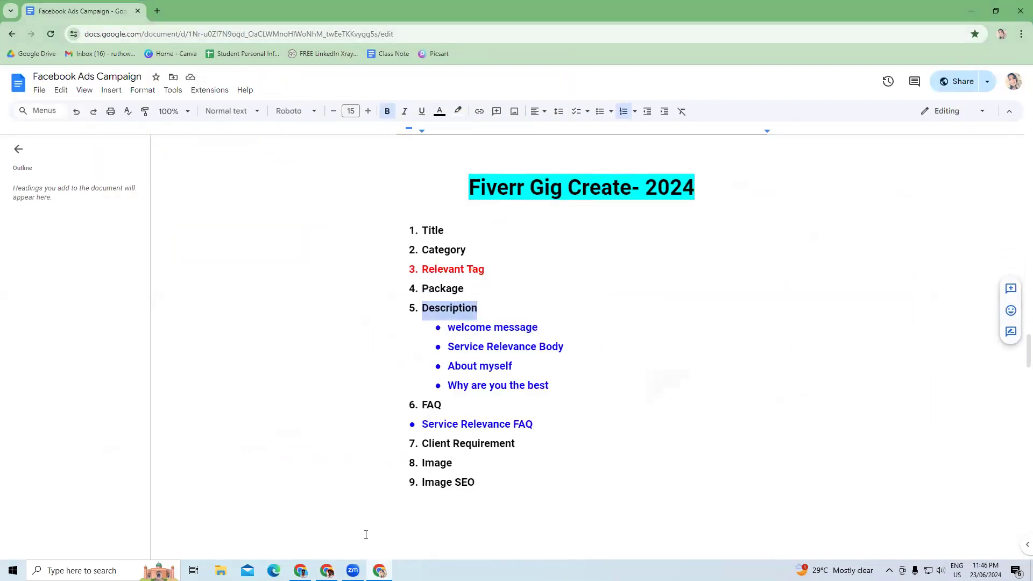
{"action": "key", "text": "alt+Tab"}
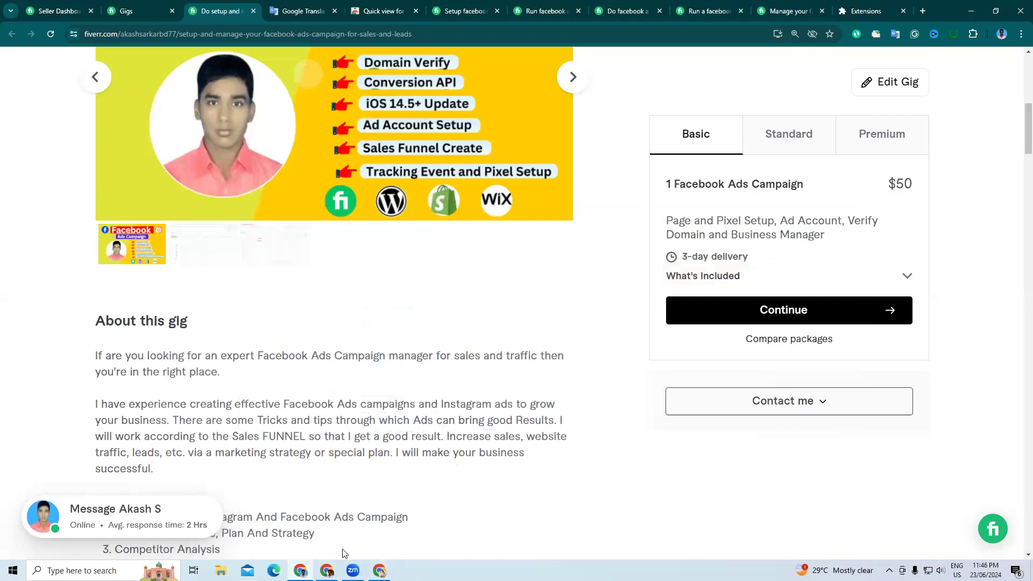
{"action": "key", "text": "alt+Tab"}
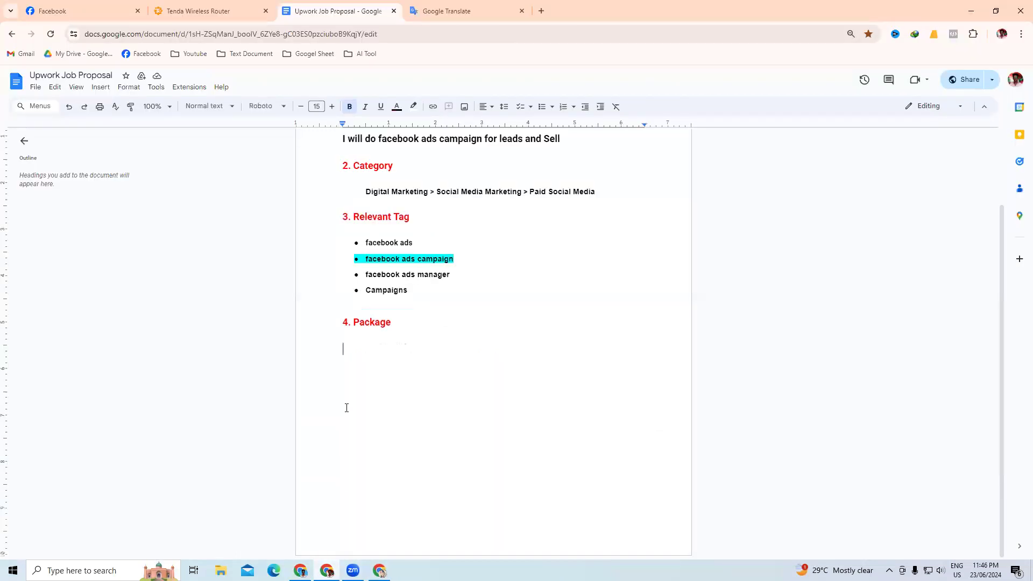
{"action": "key", "text": "ctrl+v"}
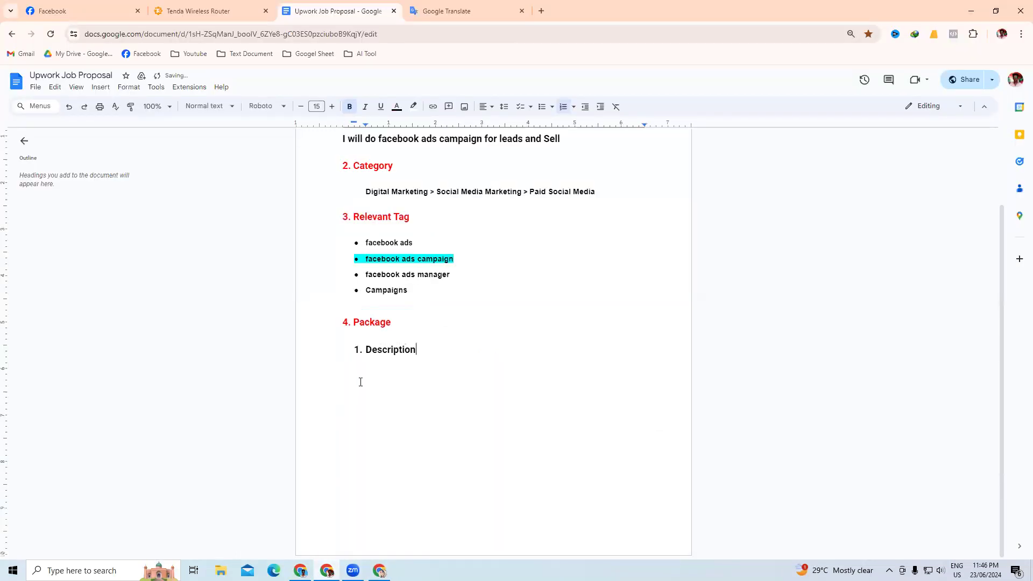
- Number the Description heading "5.", remove its automatic list number and indent, and start a new line below it
{"action": "left_click", "coordinate": [358, 350]}
{"action": "type", "text": "5."}
{"action": "left_click", "coordinate": [359, 350]}
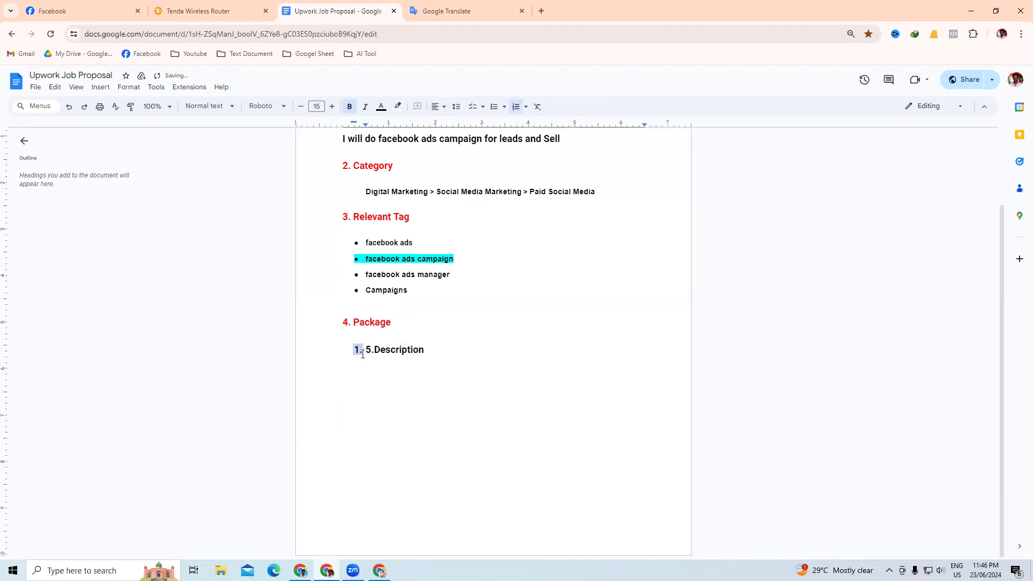
{"action": "key", "text": "BackSpace"}
{"action": "key", "text": "BackSpace"}
{"action": "left_click", "coordinate": [366, 357]}
{"action": "left_click", "coordinate": [353, 351]}
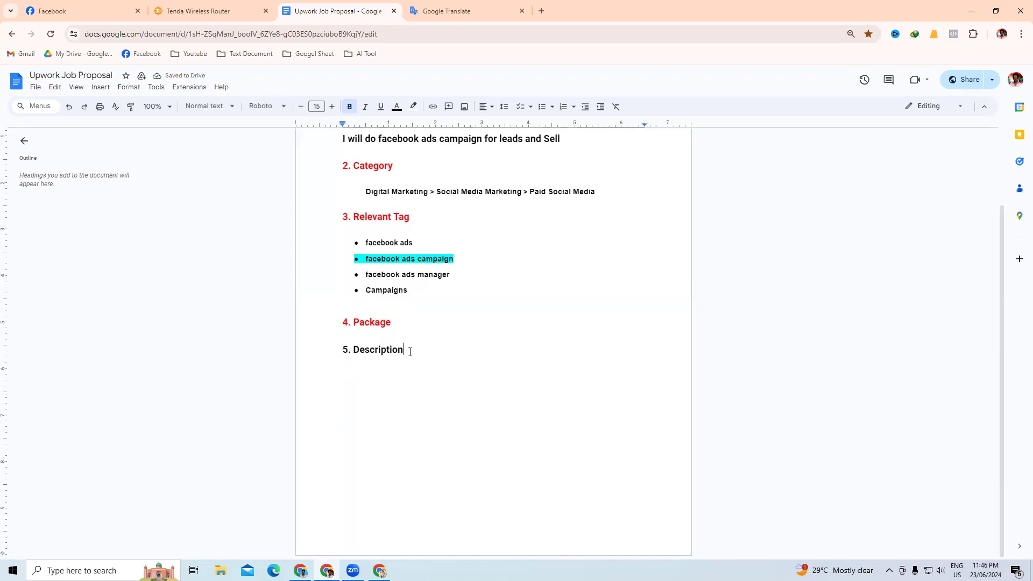
{"action": "key", "text": "Return"}
- Switch to the Fiverr browser window and bring up the list of active gigs on the Gigs management page
{"action": "left_click", "coordinate": [300, 571]}
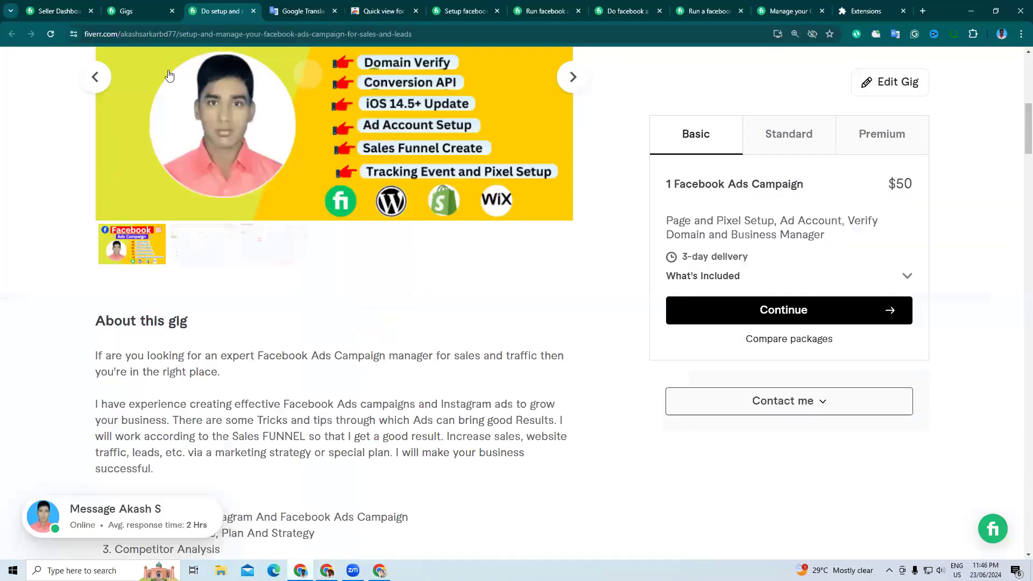
{"action": "left_click", "coordinate": [139, 10]}
{"action": "left_click", "coordinate": [84, 6]}
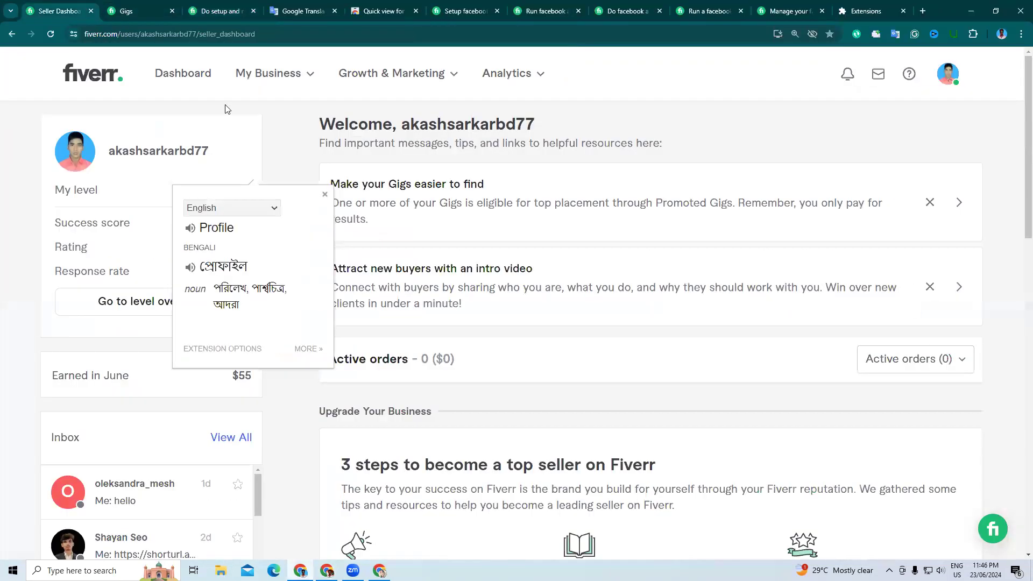
{"action": "left_click", "coordinate": [141, 11]}
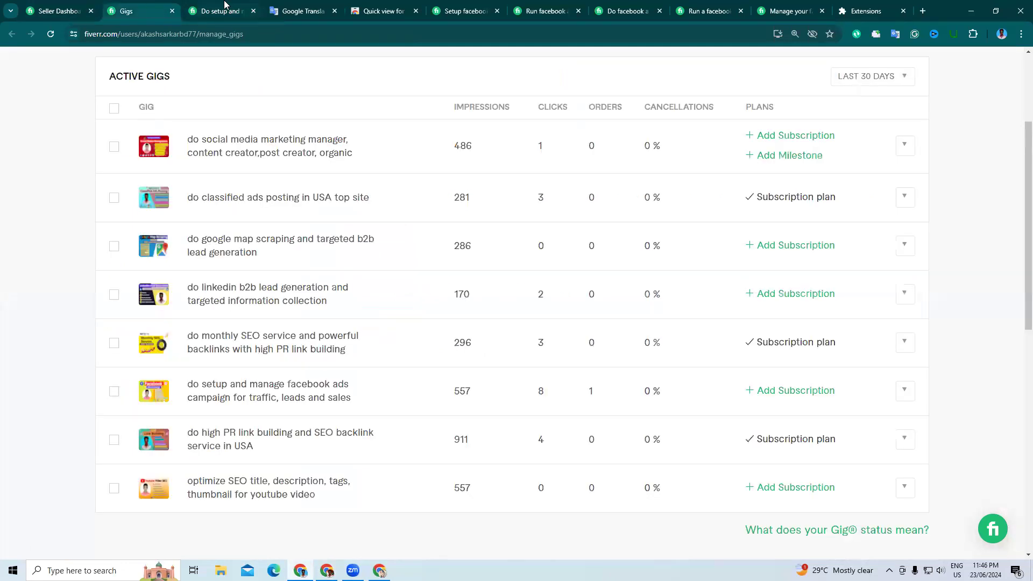
- View the Facebook ads campaign gig page on Fiverr, and highlight the welcome message item under Description in the Facebook Ads Campaign outline
{"action": "left_click", "coordinate": [225, 11]}
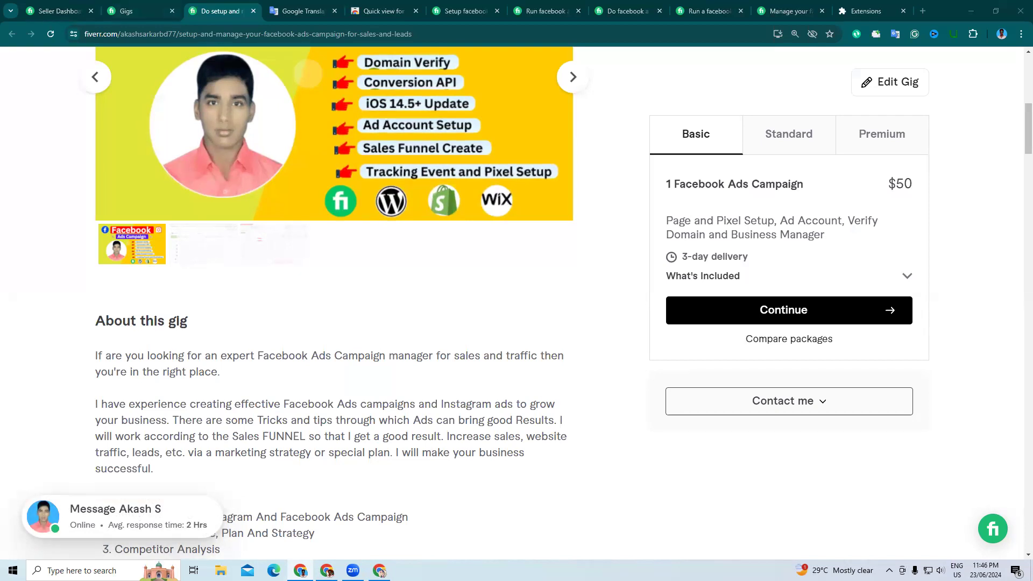
{"action": "left_click", "coordinate": [326, 570]}
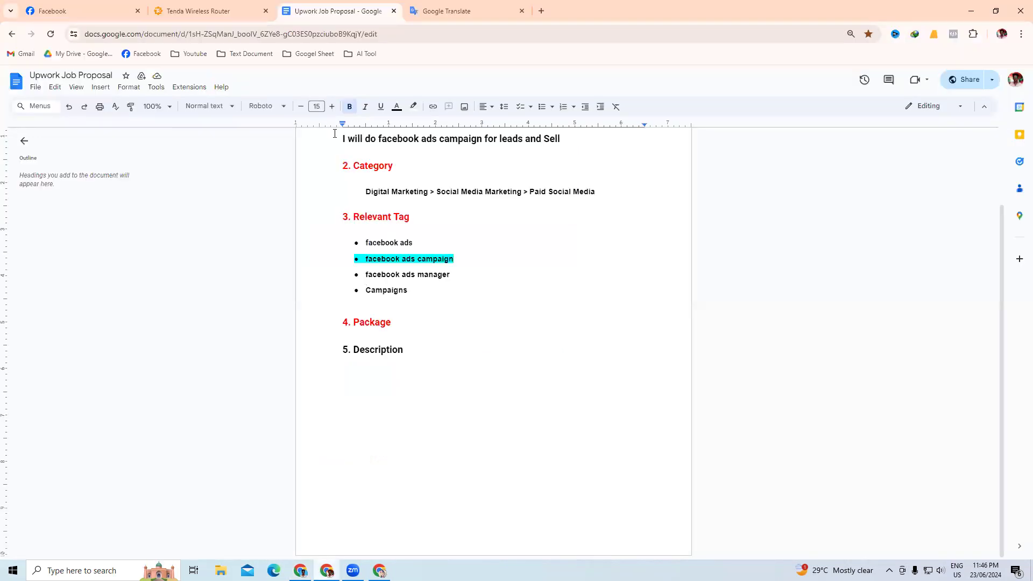
{"action": "left_click", "coordinate": [380, 570]}
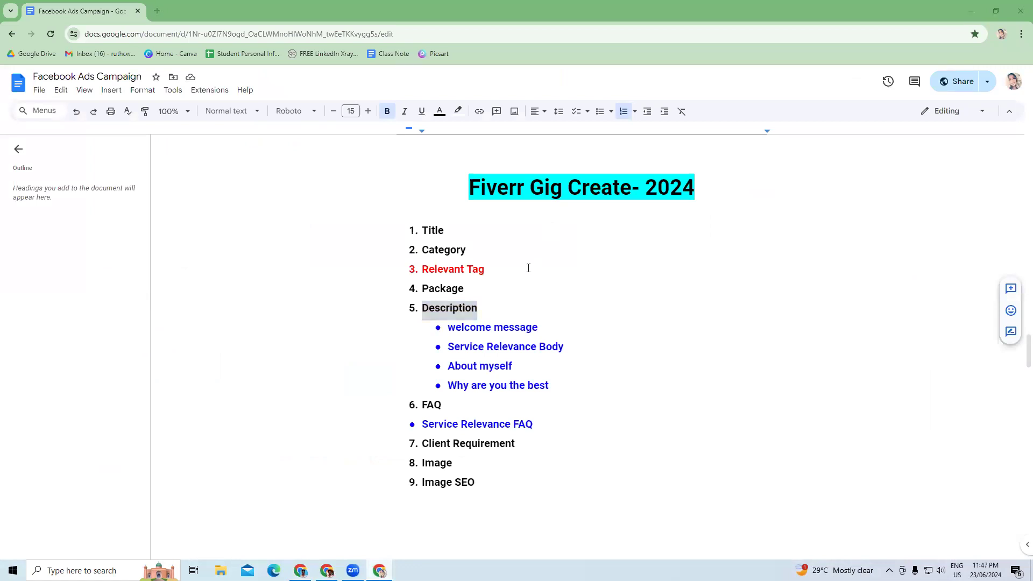
{"action": "scroll", "coordinate": [528, 267], "scroll_direction": "down", "scroll_amount": 2}
{"action": "mouse_move", "coordinate": [455, 221]}
{"action": "left_mouse_down"}
{"action": "mouse_move", "coordinate": [538, 220]}
{"action": "mouse_move", "coordinate": [440, 218]}
{"action": "left_mouse_up"}
{"action": "left_click", "coordinate": [537, 216]}
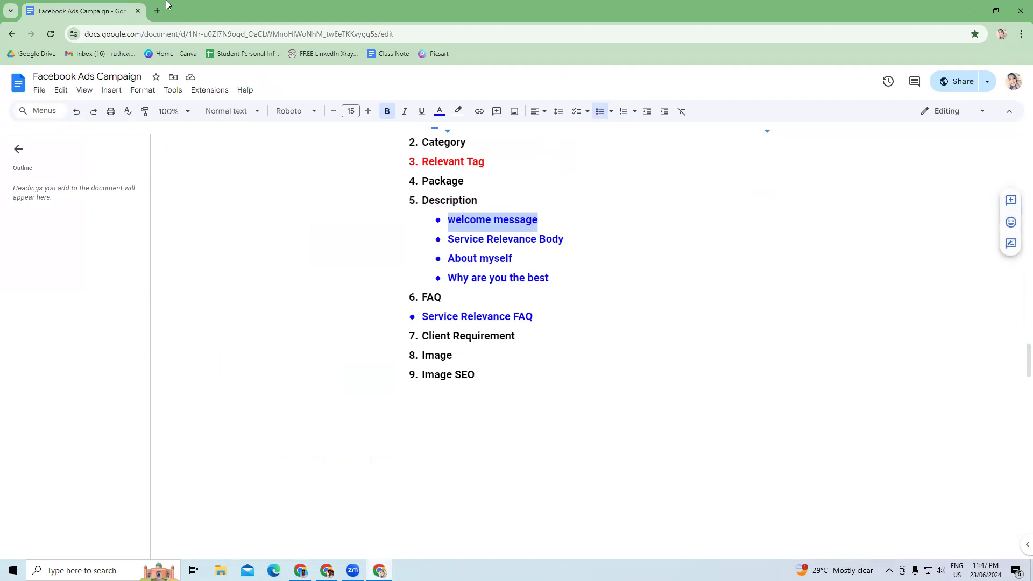
- Open zilliontenagency.com in a new tab of the Upwork Job Proposal browser window and view the homepage banner as a welcome message example
{"action": "left_click", "coordinate": [327, 570]}
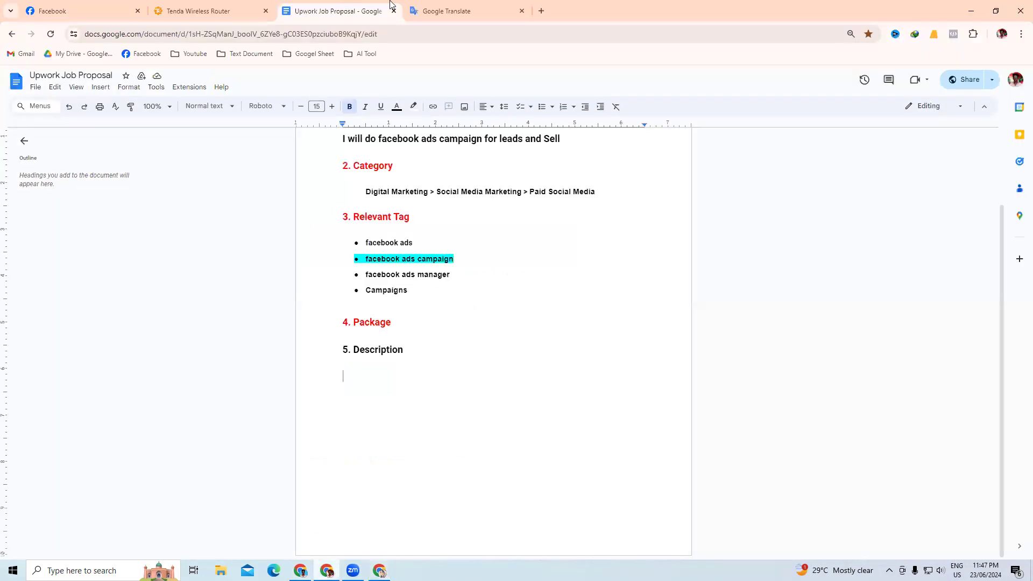
{"action": "left_click", "coordinate": [547, 8]}
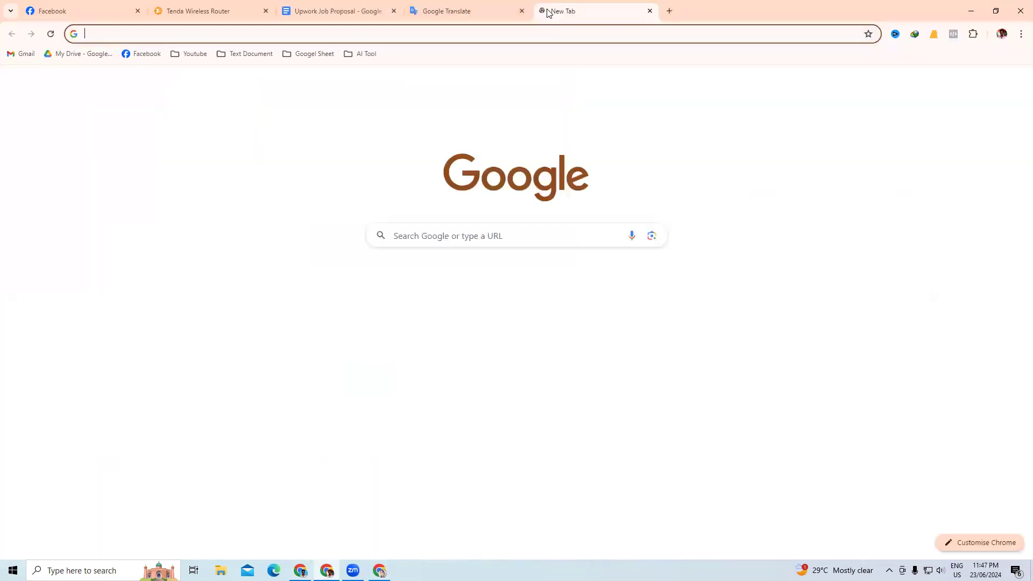
{"action": "type", "text": "zilliontenagency.com"}
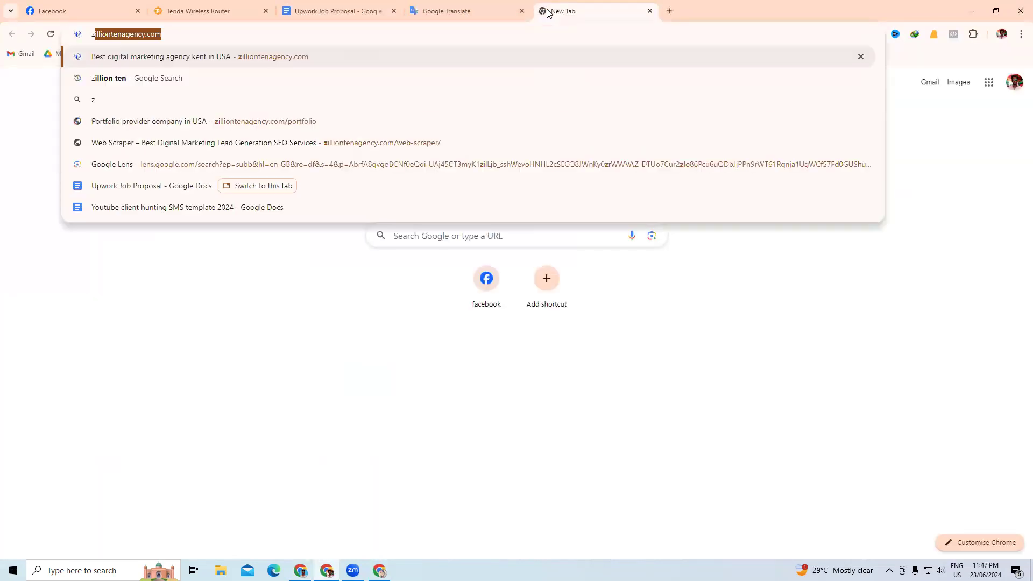
{"action": "key", "text": "Right"}
{"action": "key", "text": "Return"}
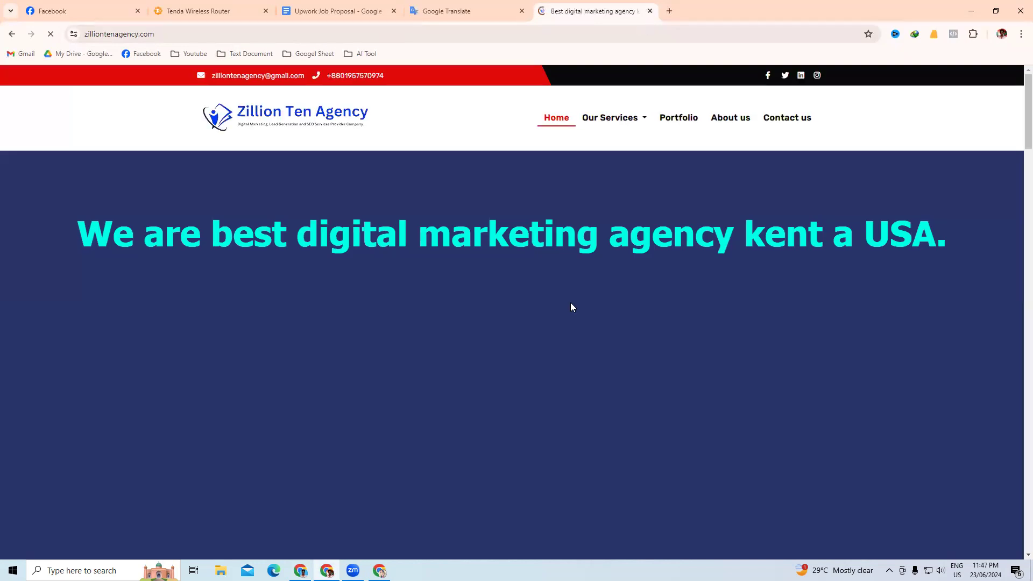
{"action": "scroll", "coordinate": [495, 295], "scroll_direction": "down", "scroll_amount": 1}
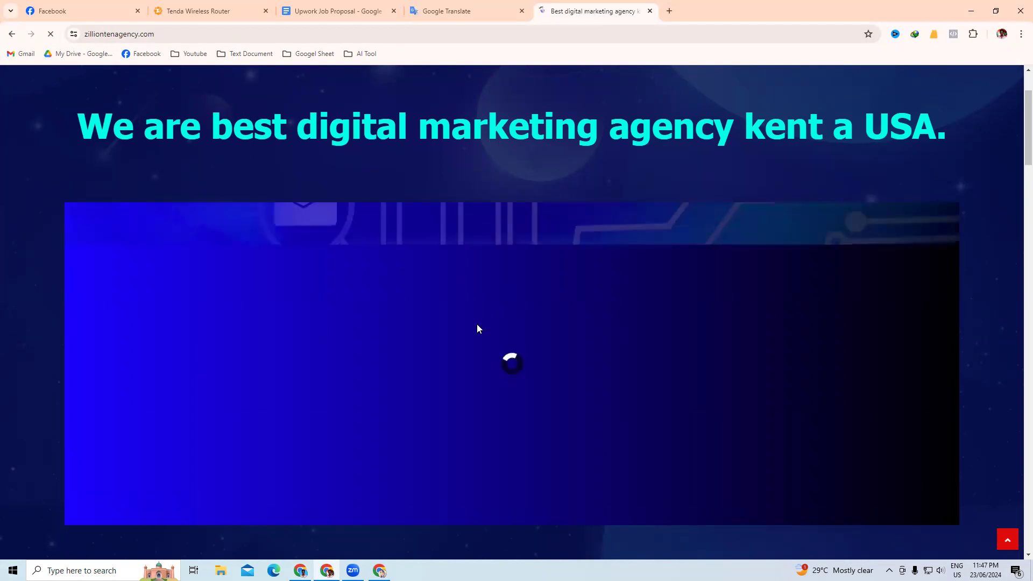
{"action": "scroll", "coordinate": [476, 327], "scroll_direction": "down", "scroll_amount": 2}
{"action": "scroll", "coordinate": [476, 326], "scroll_direction": "up", "scroll_amount": 3}
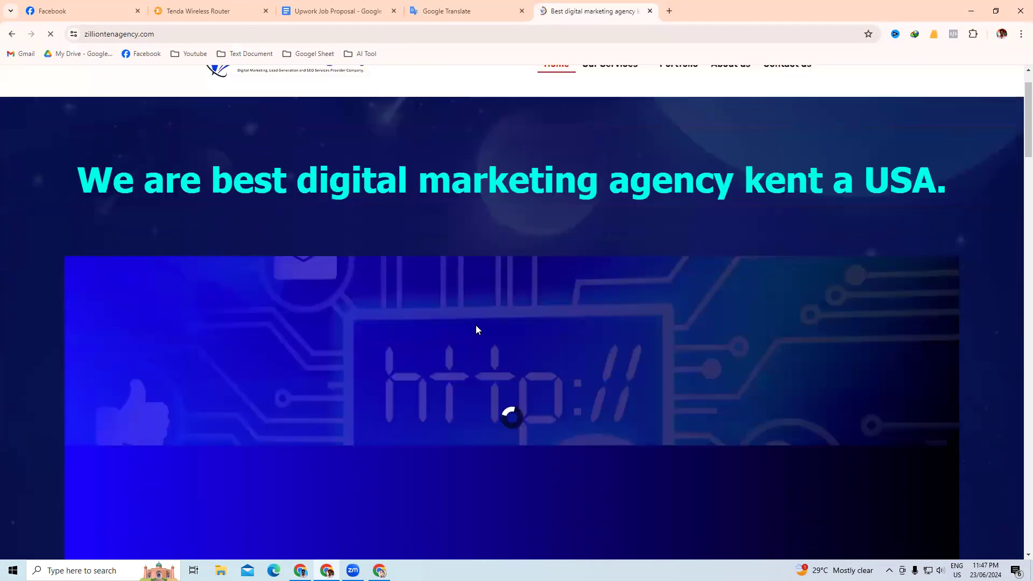
{"action": "scroll", "coordinate": [476, 329], "scroll_direction": "down", "scroll_amount": 1}
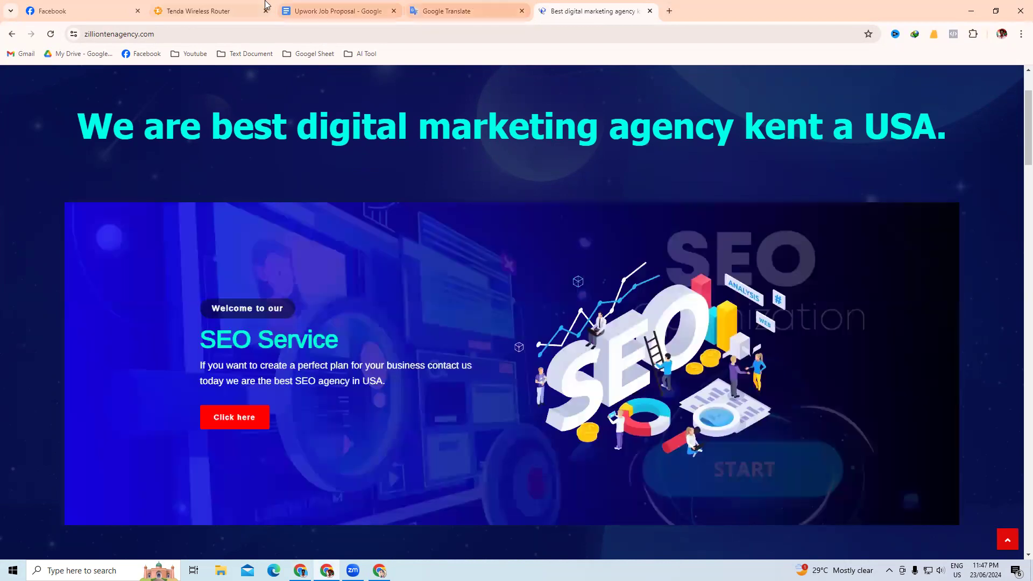
- Copy the "welcome message" bullet from the Facebook Ads Campaign outline and paste it below the Description heading in the Upwork Job Proposal document
{"action": "left_click", "coordinate": [199, 11]}
{"action": "left_click", "coordinate": [322, 10]}
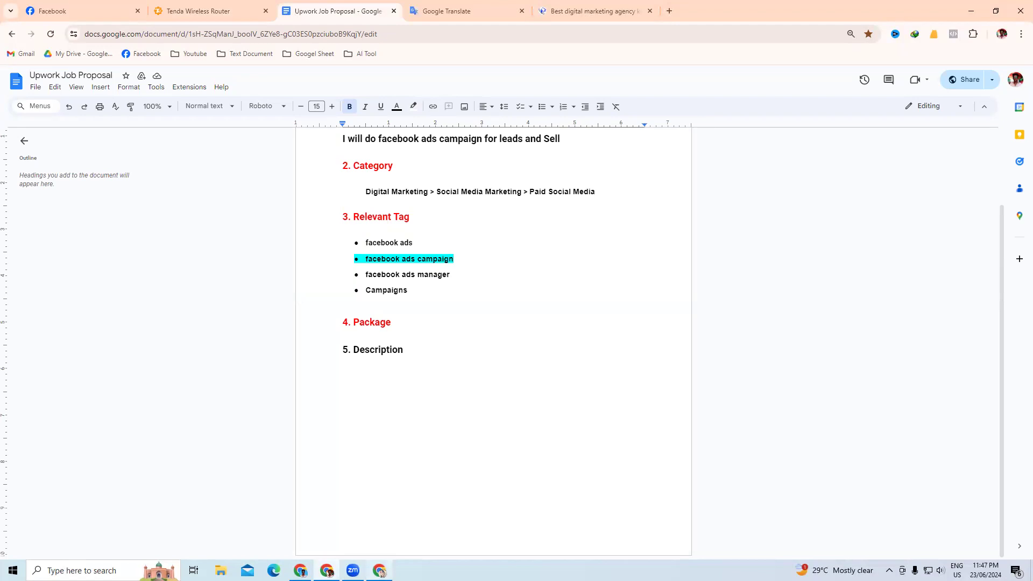
{"action": "left_click", "coordinate": [380, 571]}
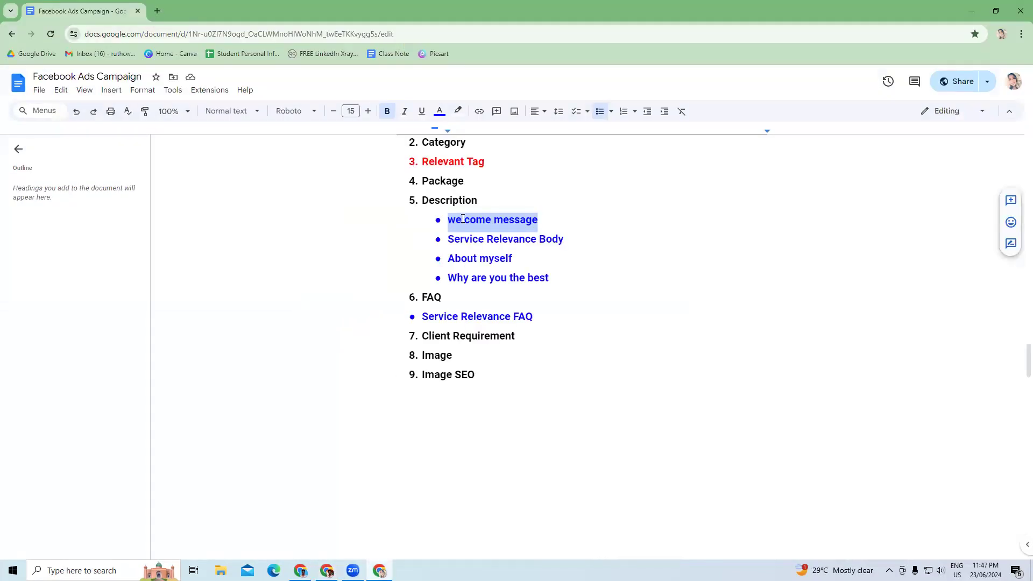
{"action": "left_click", "coordinate": [549, 221]}
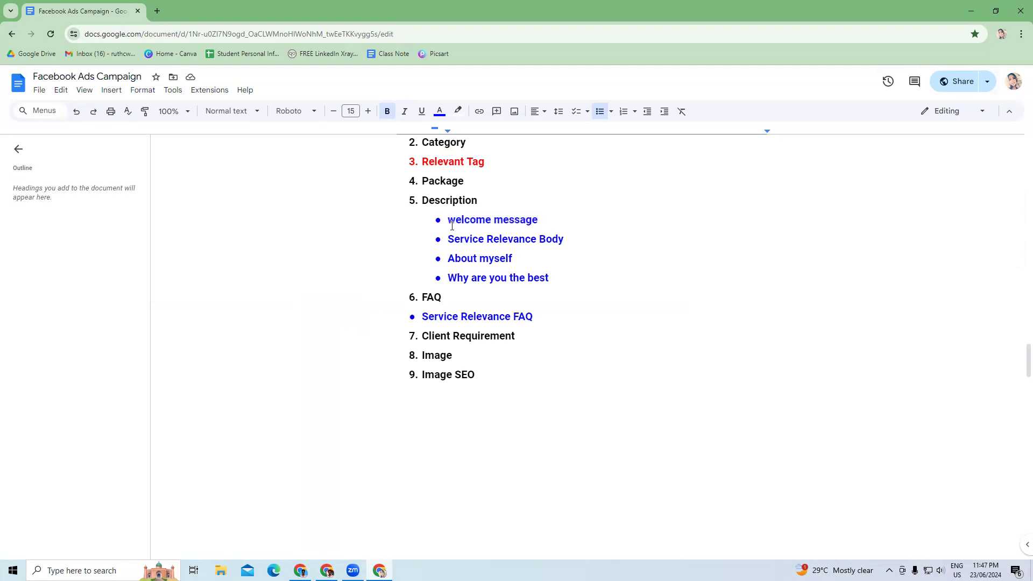
{"action": "left_click_drag", "start_coordinate": [452, 225], "coordinate": [558, 217]}
{"action": "key", "text": "ctrl+c"}
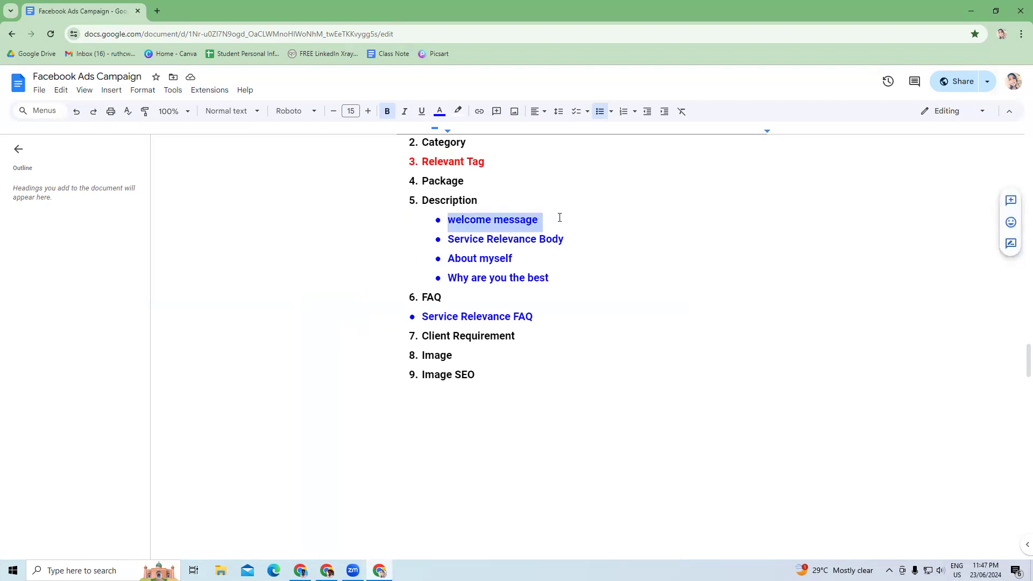
{"action": "left_click", "coordinate": [327, 570]}
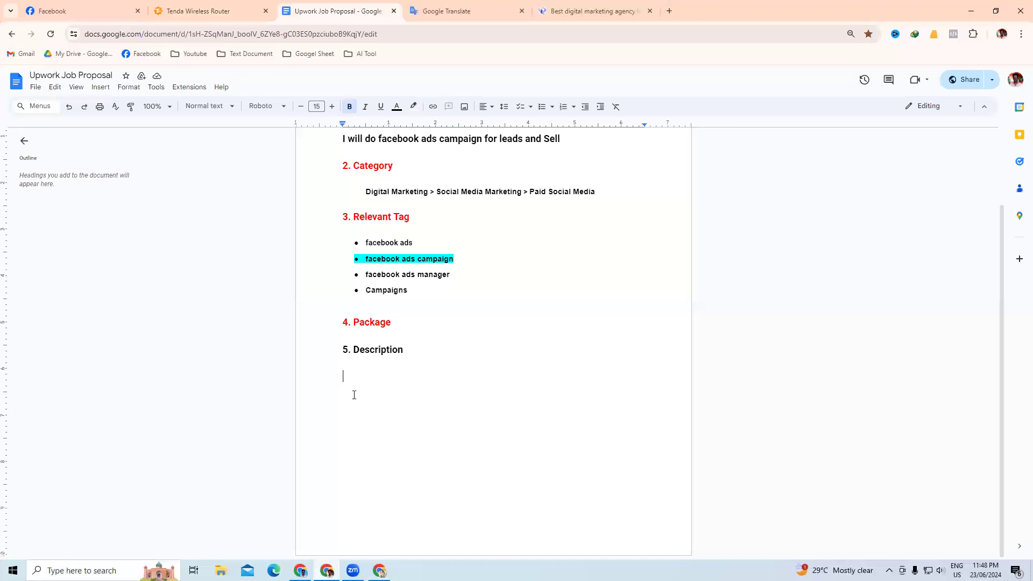
{"action": "key", "text": "ctrl+v"}
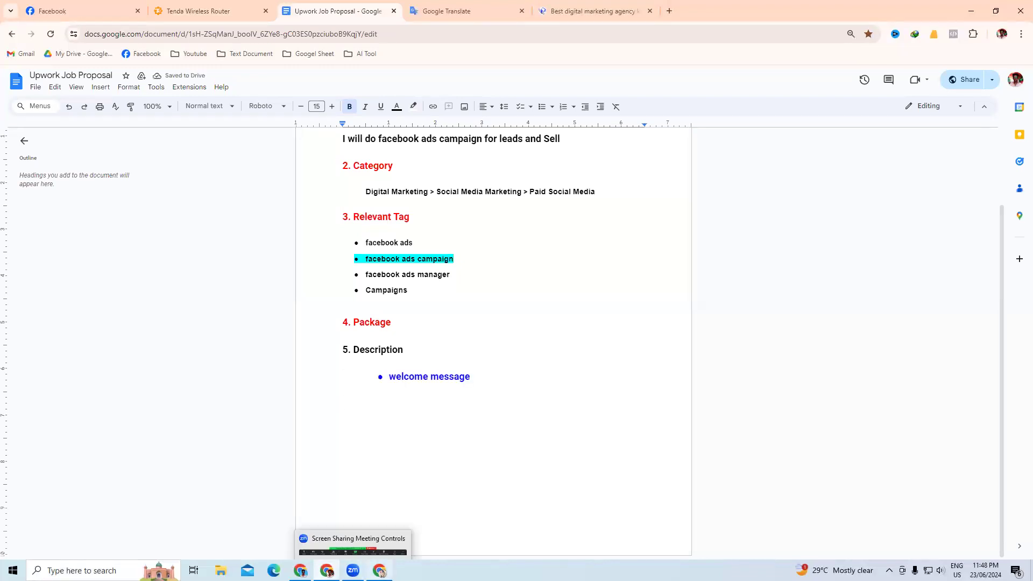
- Add the "Service Relevance Body" item from the outline as a bullet below "welcome message" and start another bullet
{"action": "mouse_move", "coordinate": [379, 570]}
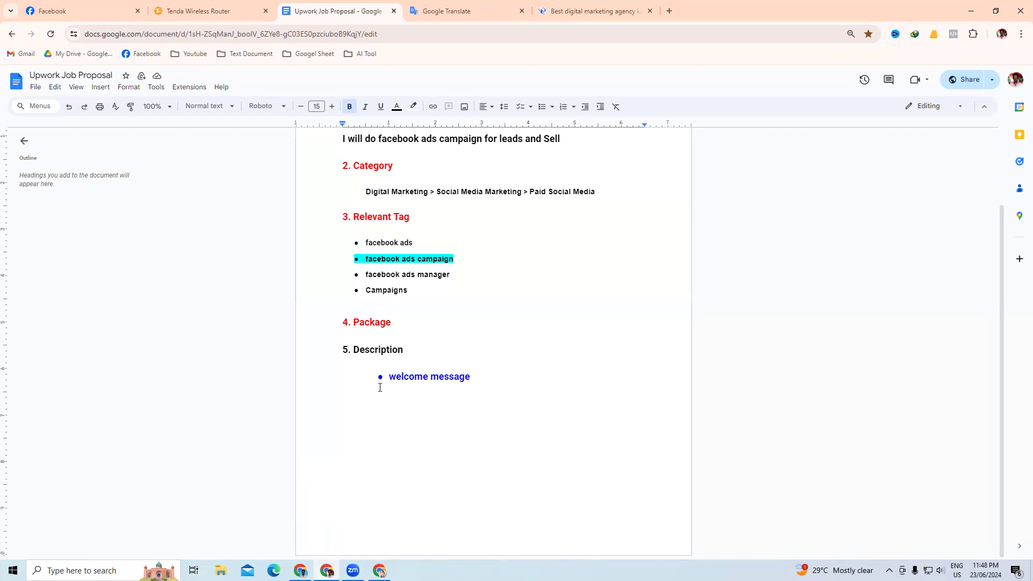
{"action": "left_click", "coordinate": [380, 570]}
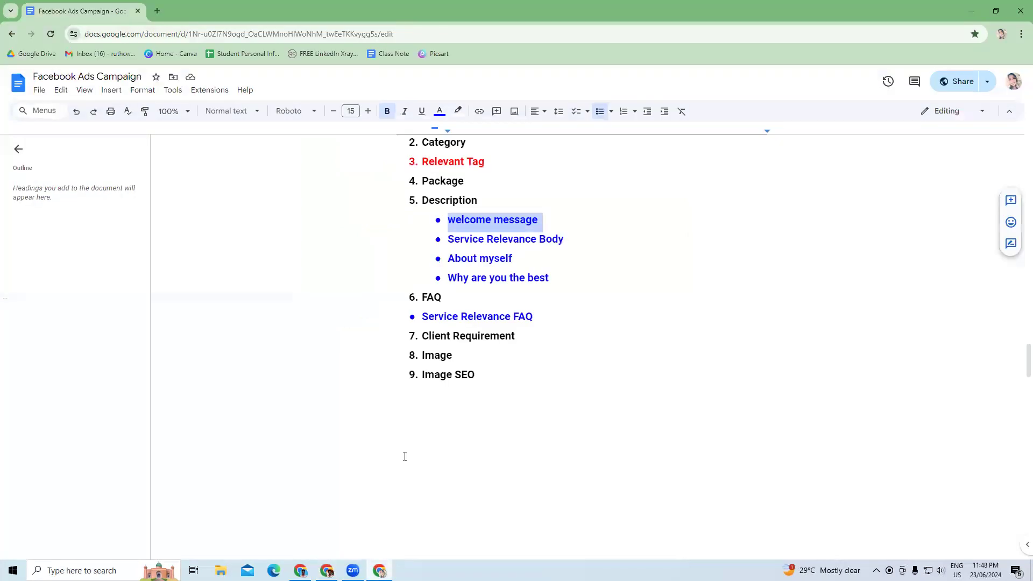
{"action": "left_click_drag", "start_coordinate": [449, 239], "coordinate": [575, 242]}
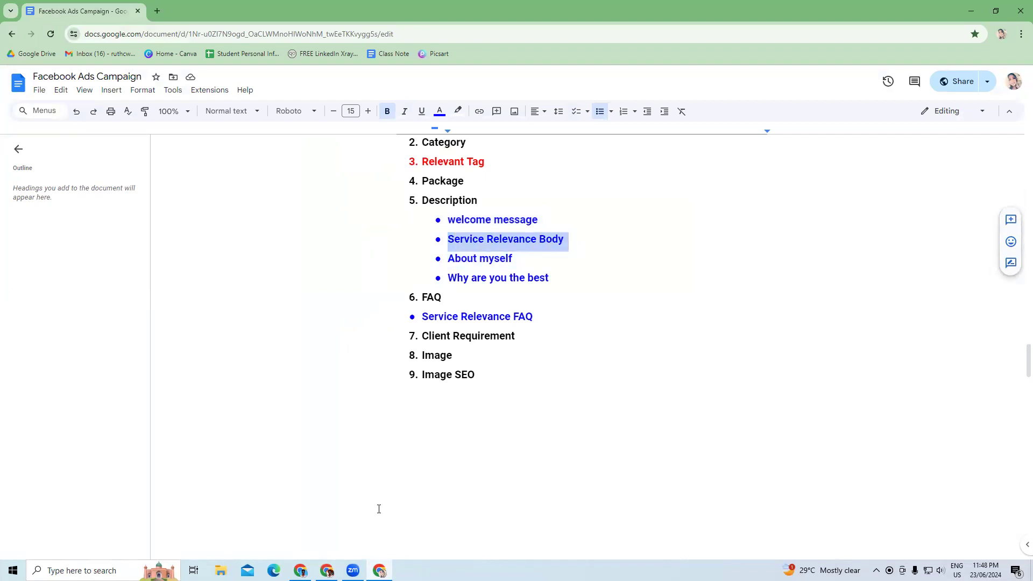
{"action": "left_click", "coordinate": [380, 571]}
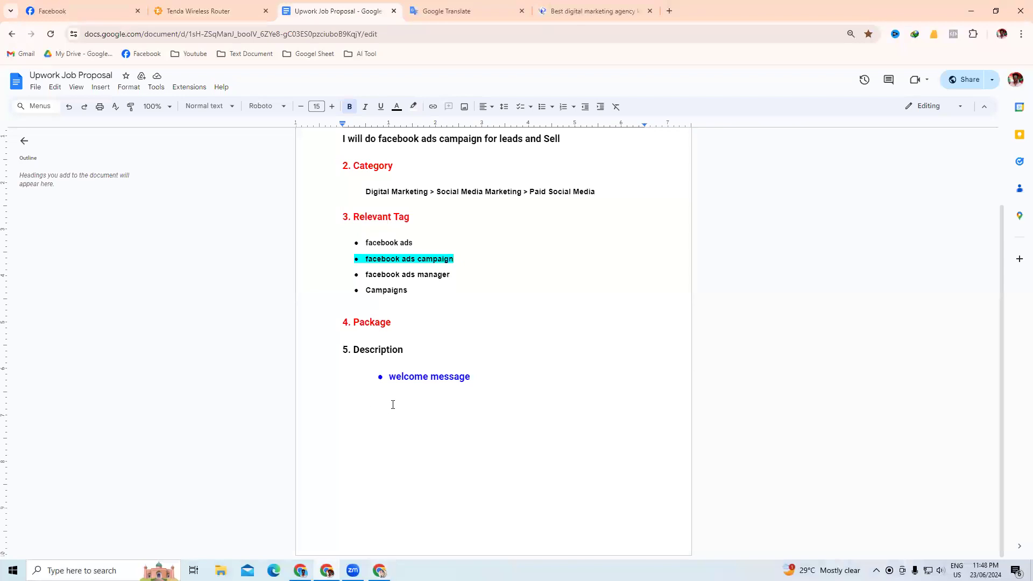
{"action": "left_click", "coordinate": [482, 387]}
{"action": "key", "text": "Return"}
{"action": "type", "text": "Service Relevance Body"}
{"action": "key", "text": "Return"}
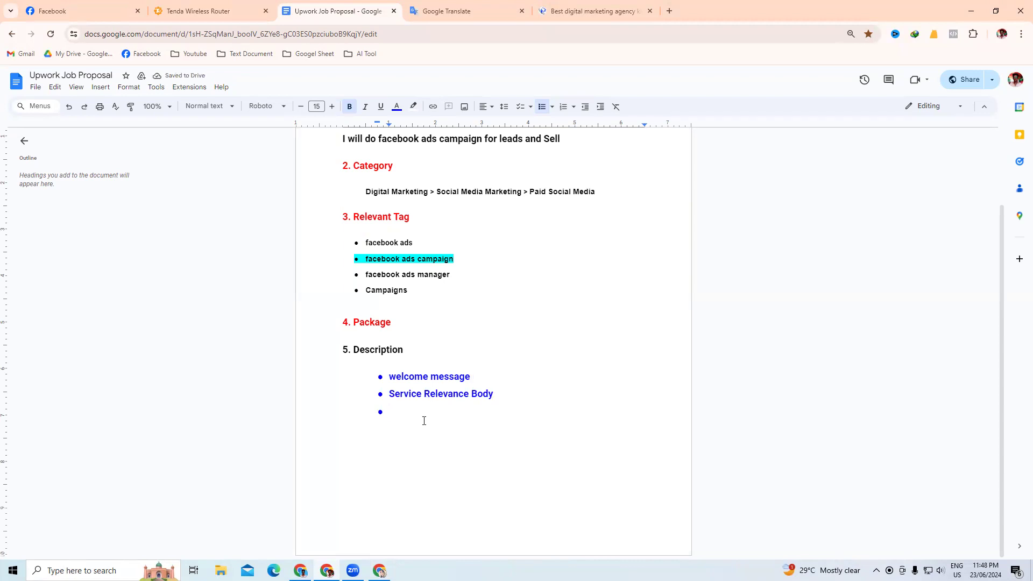
- Read the About this gig text on the Fiverr Facebook ads gig and view the Bengali translation of its opening sentence
{"action": "left_click", "coordinate": [300, 570]}
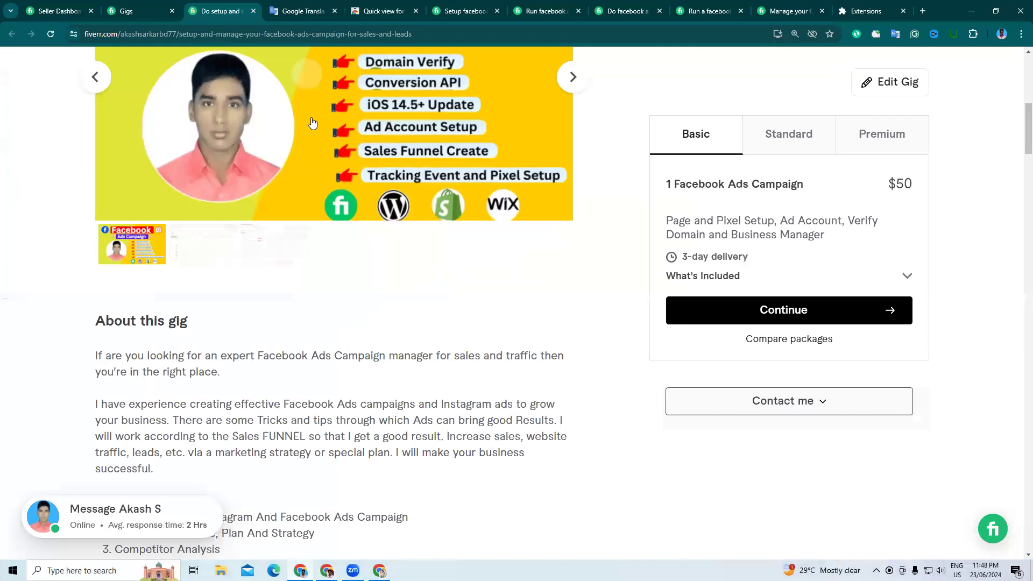
{"action": "scroll", "coordinate": [335, 235], "scroll_direction": "down", "scroll_amount": 4}
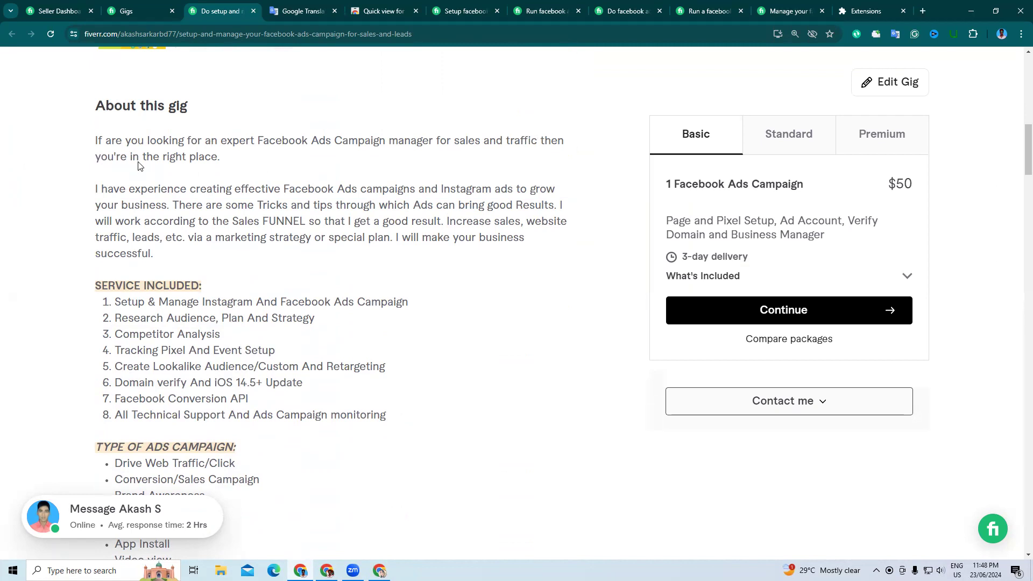
{"action": "left_click_drag", "start_coordinate": [228, 161], "coordinate": [65, 141]}
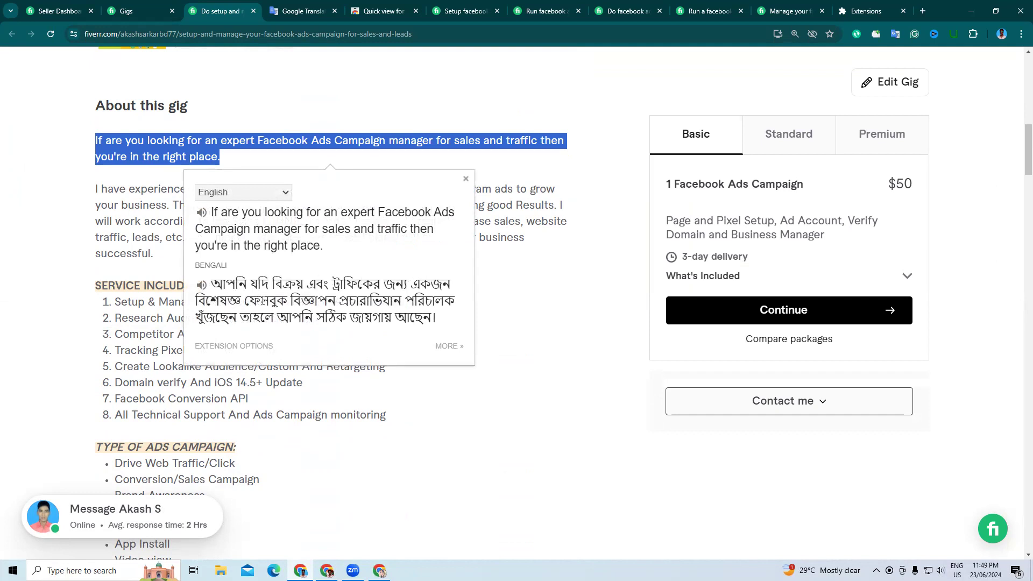
{"action": "left_click", "coordinate": [451, 345]}
{"action": "left_click", "coordinate": [200, 4]}
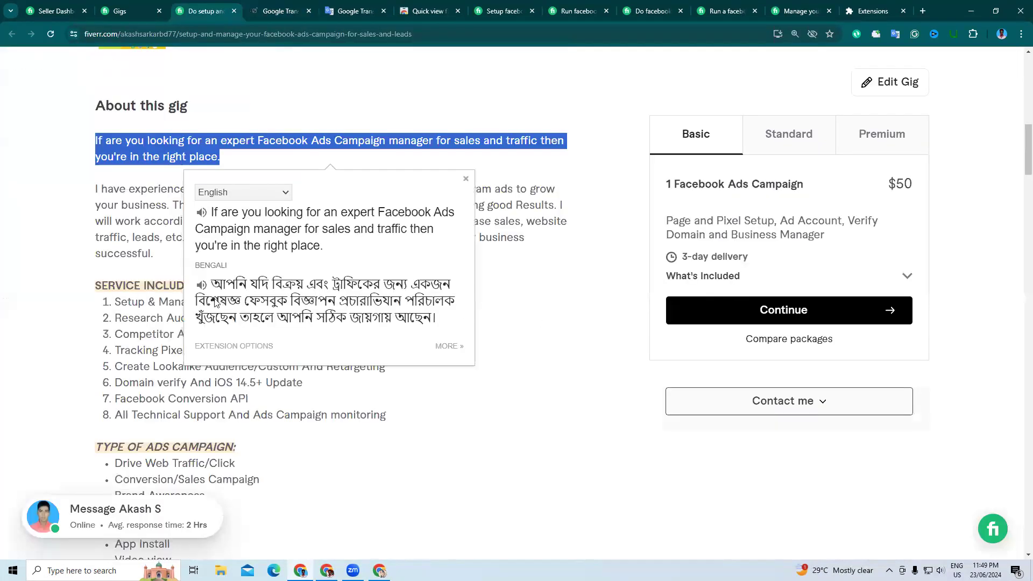
{"action": "left_click", "coordinate": [59, 240]}
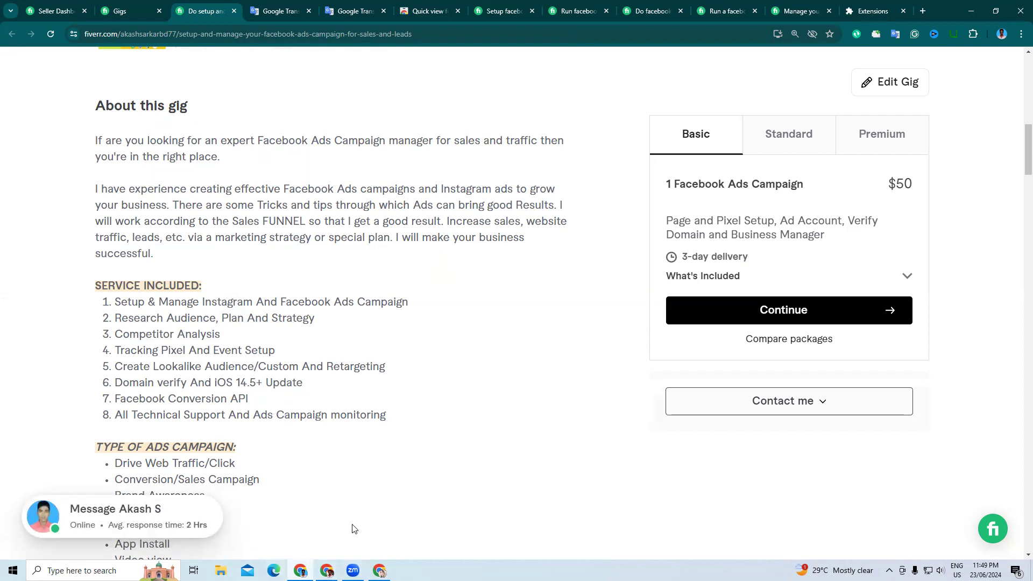
- Check the Description items in the outline, then open ChatGPT from the AI Tool bookmarks in a new tab of the Upwork Job Proposal window
{"action": "left_click", "coordinate": [379, 570]}
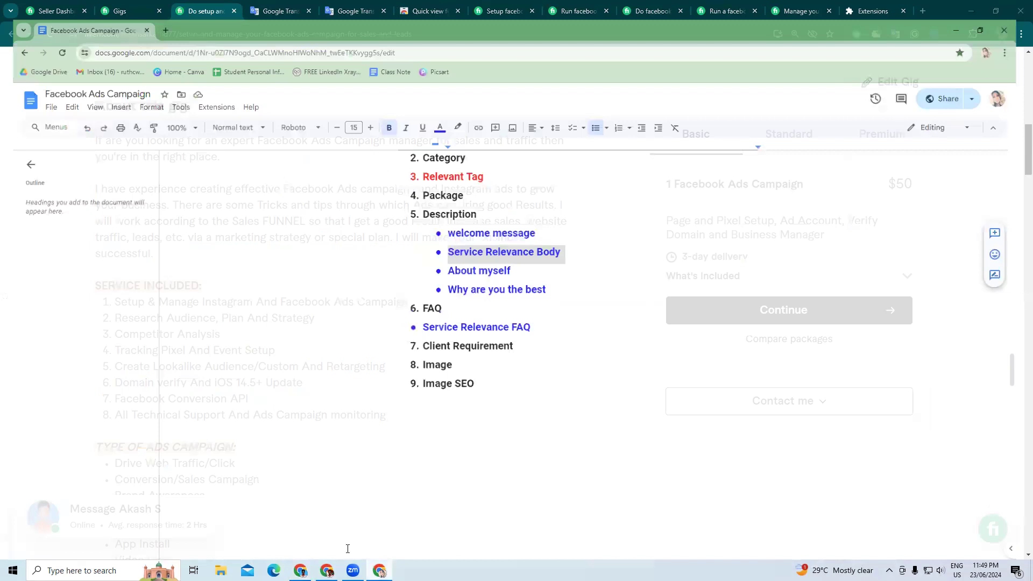
{"action": "left_click", "coordinate": [327, 570]}
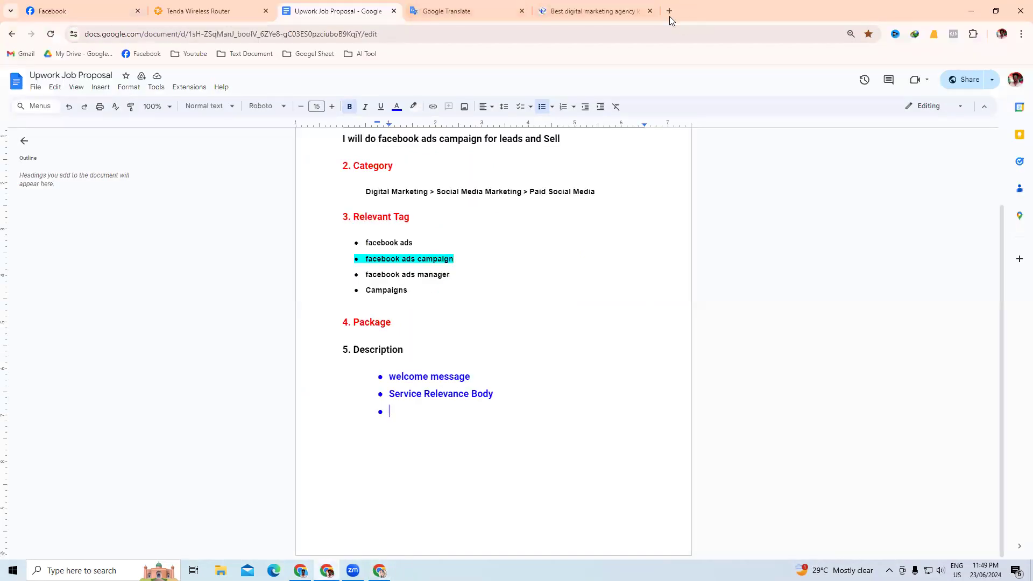
{"action": "left_click", "coordinate": [669, 10]}
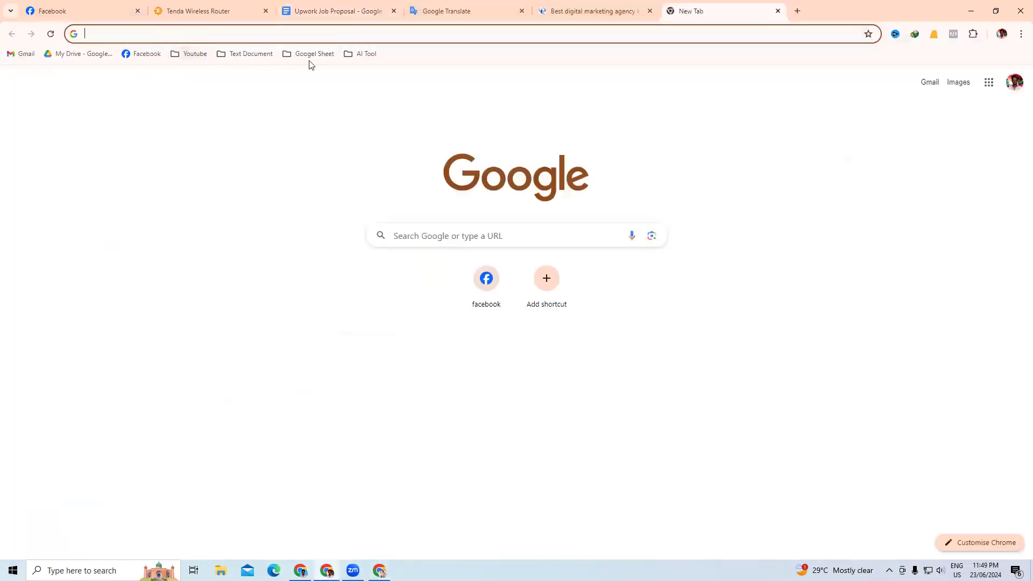
{"action": "left_click", "coordinate": [361, 56]}
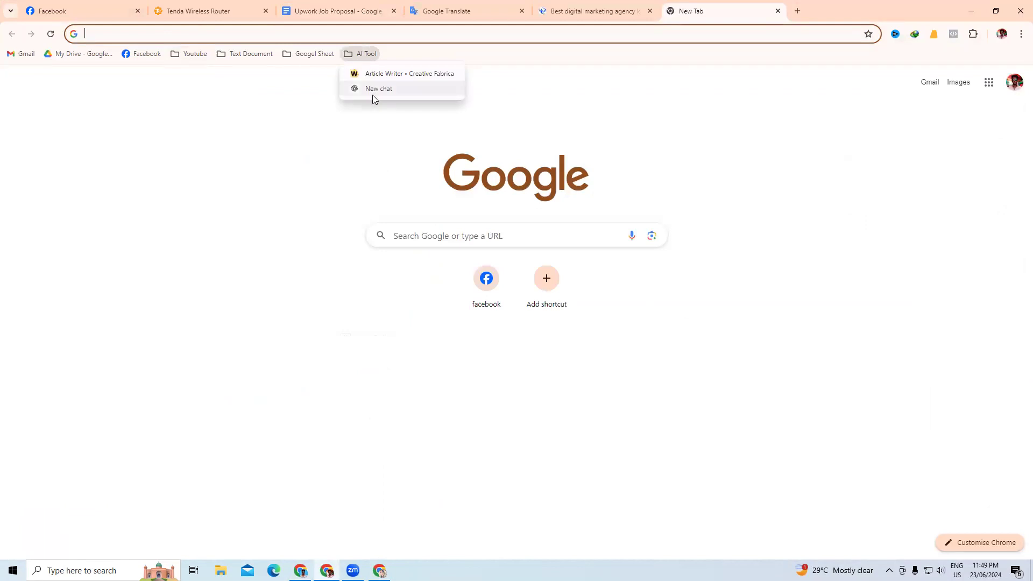
{"action": "left_click", "coordinate": [373, 91]}
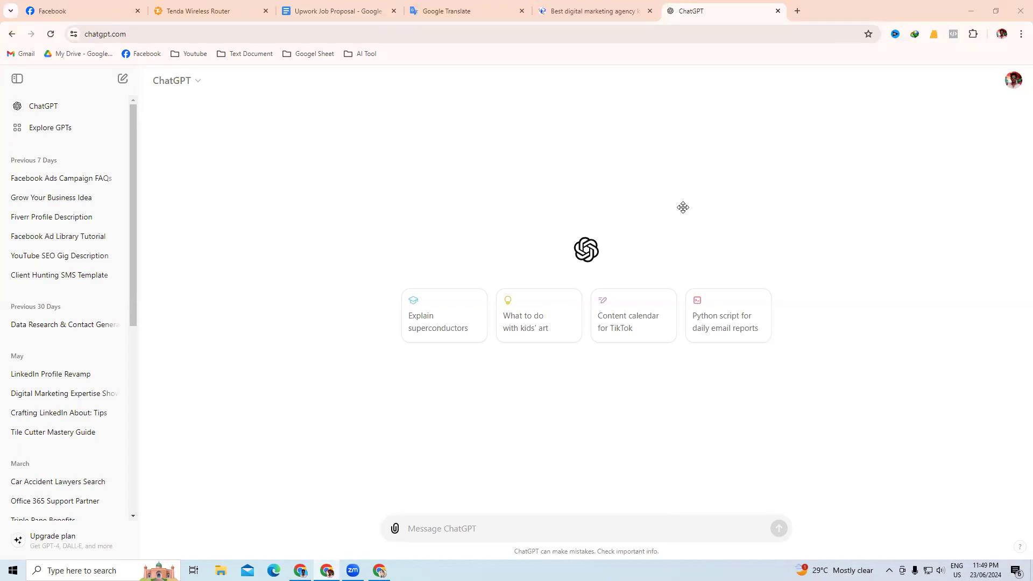
- Open the Fiverr Profile Description chat and go back to the reply that introduces an even more detailed Fiverr profile description
{"action": "left_click", "coordinate": [513, 526]}
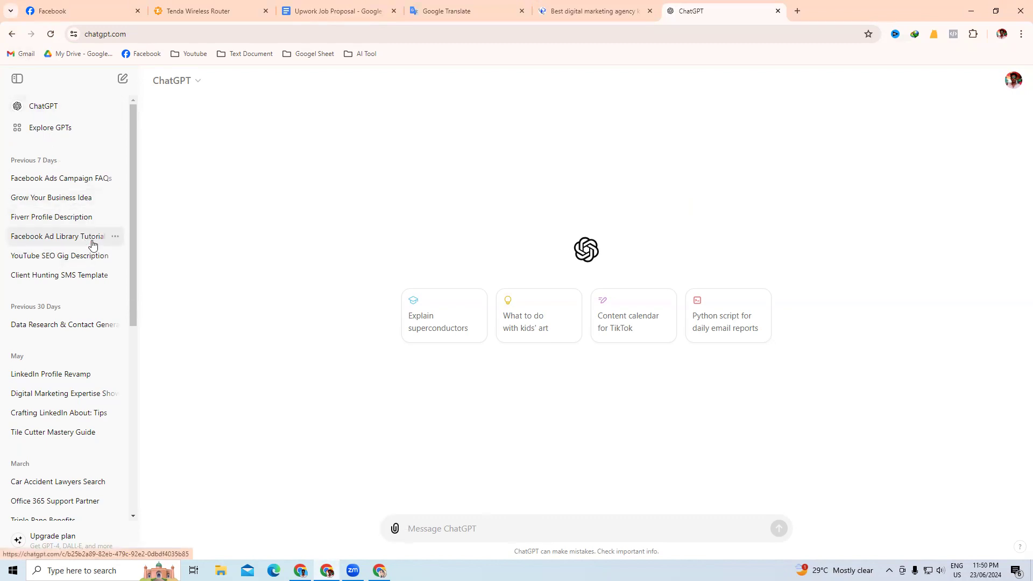
{"action": "left_click", "coordinate": [80, 219]}
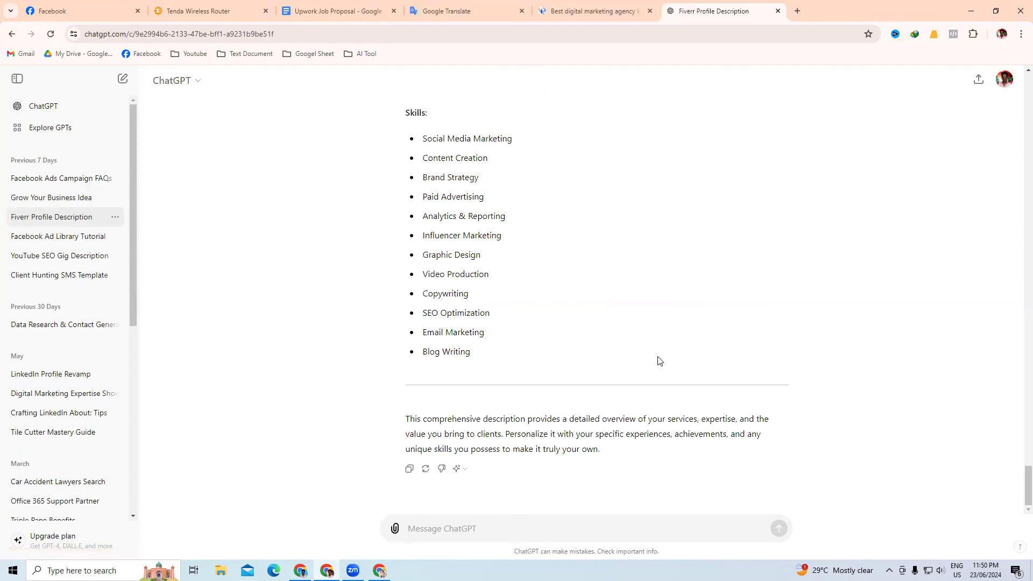
{"action": "scroll", "coordinate": [660, 361], "scroll_direction": "up", "scroll_amount": 8}
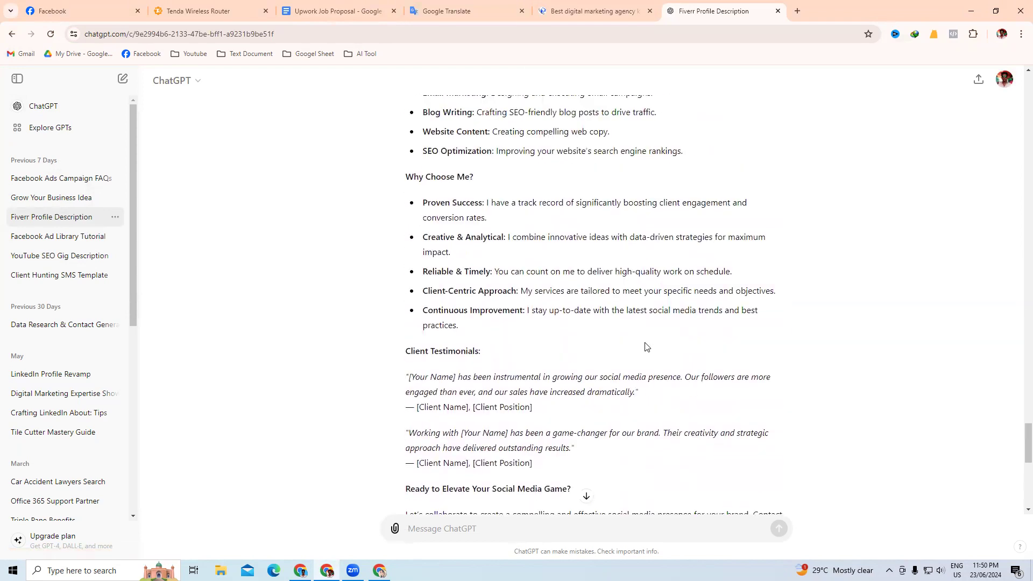
{"action": "scroll", "coordinate": [571, 280], "scroll_direction": "up", "scroll_amount": 15}
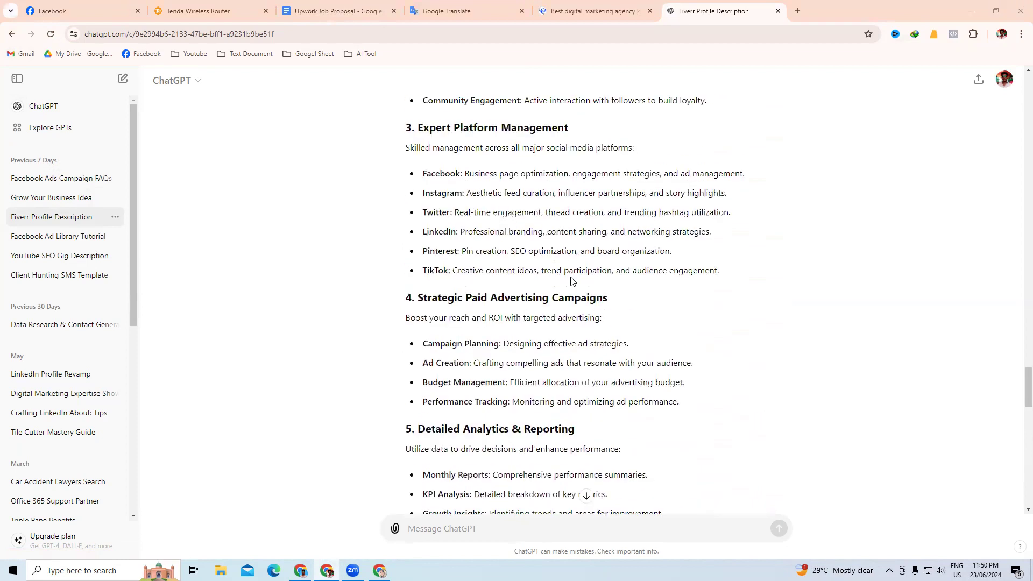
{"action": "scroll", "coordinate": [571, 280], "scroll_direction": "up", "scroll_amount": 10}
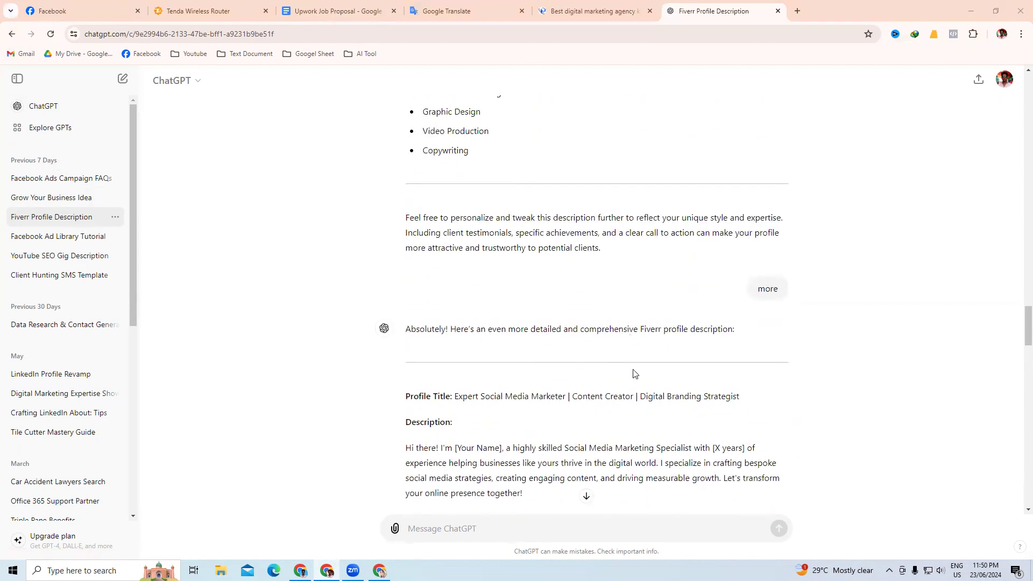
{"action": "left_click_drag", "start_coordinate": [639, 327], "coordinate": [757, 335]}
{"action": "left_click", "coordinate": [757, 334]}
{"action": "left_click", "coordinate": [487, 534]}
{"action": "type", "text": "Service Relevance Body"}
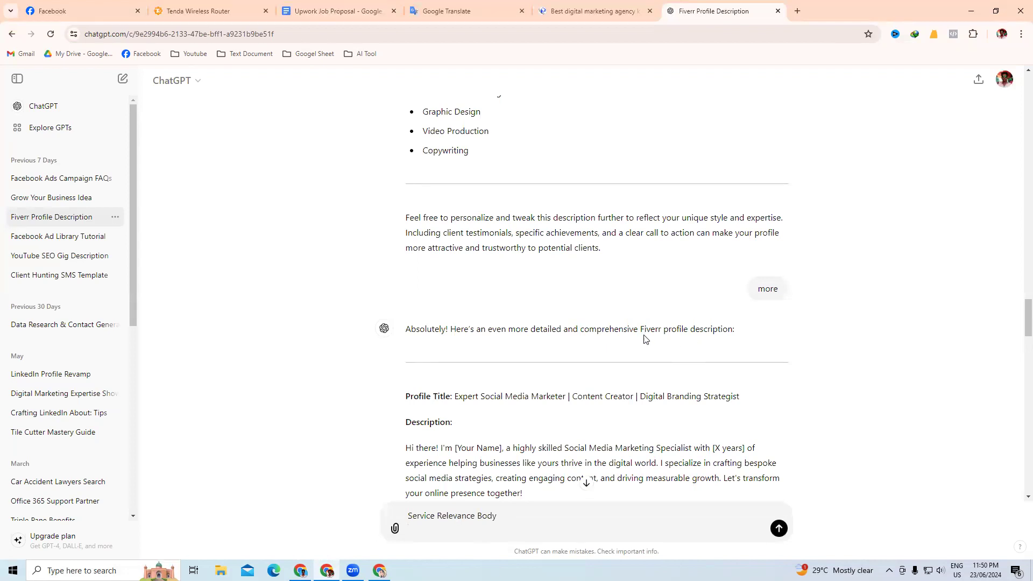
- Copy "iverr profile description:" from the reply's opening line and replace the drafted message with it
{"action": "left_click_drag", "start_coordinate": [644, 329], "coordinate": [834, 343]}
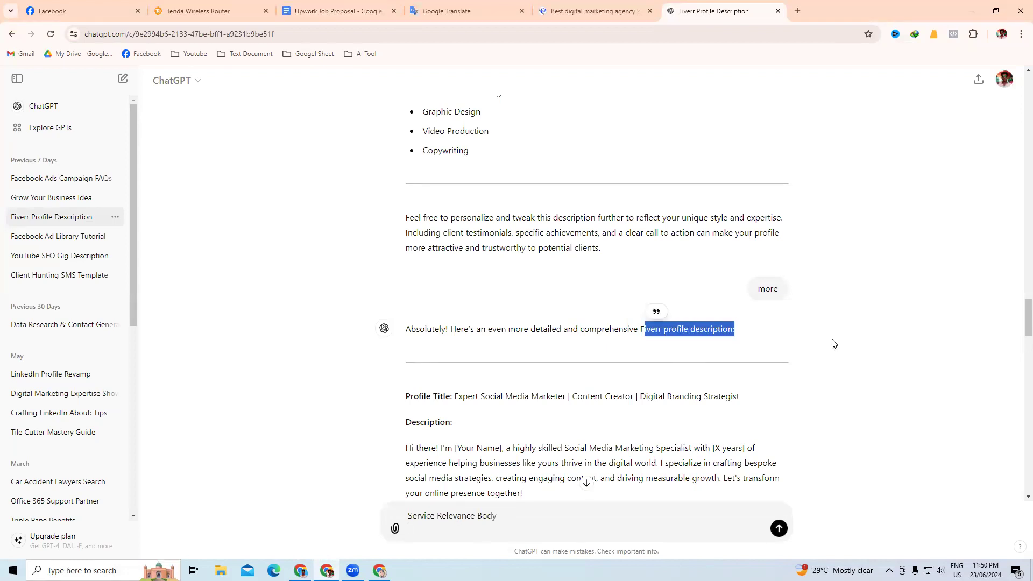
{"action": "right_click", "coordinate": [708, 347]}
{"action": "left_click", "coordinate": [708, 347]}
{"action": "left_click", "coordinate": [488, 526]}
{"action": "key", "text": "ctrl+a"}
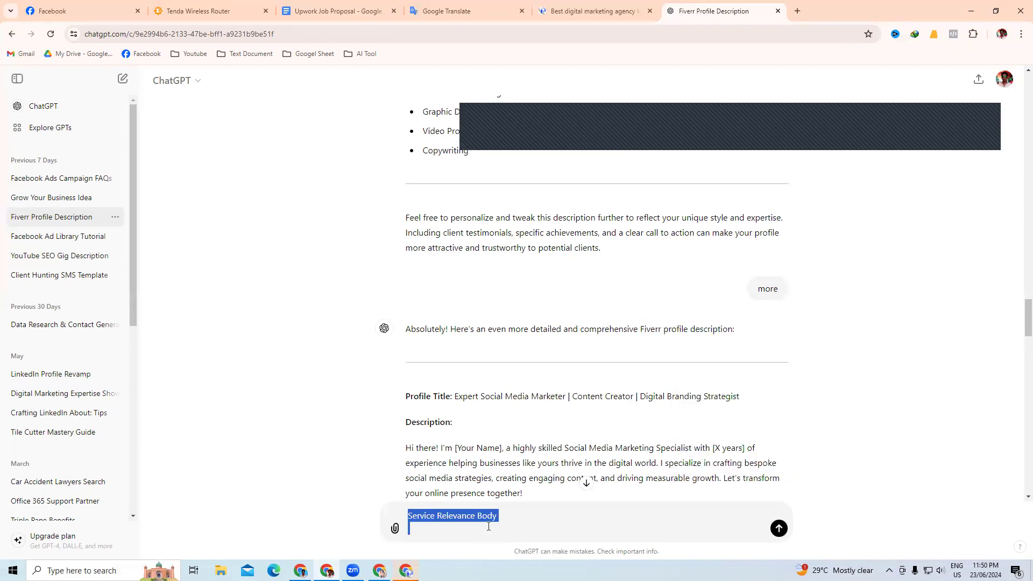
{"action": "key", "text": "ctrl+v"}
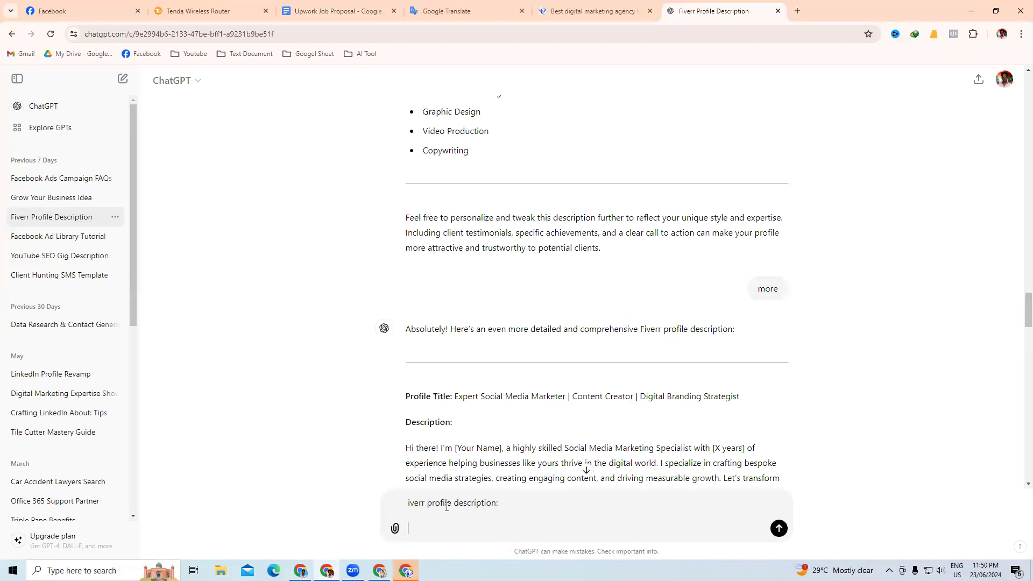
- Correct the drafted message so that it reads "Fiverr Gig description"
{"action": "key", "text": "alt+shift"}
{"action": "left_click", "coordinate": [408, 503]}
{"action": "type", "text": "F"}
{"action": "double_click", "coordinate": [440, 504]}
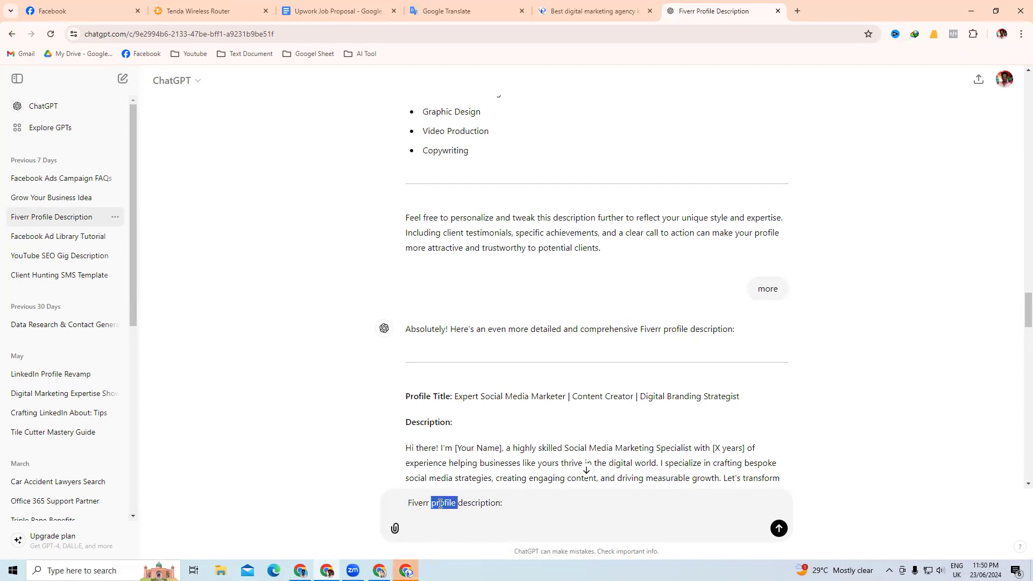
{"action": "key", "text": "BackSpace"}
{"action": "type", "text": "Gig"}
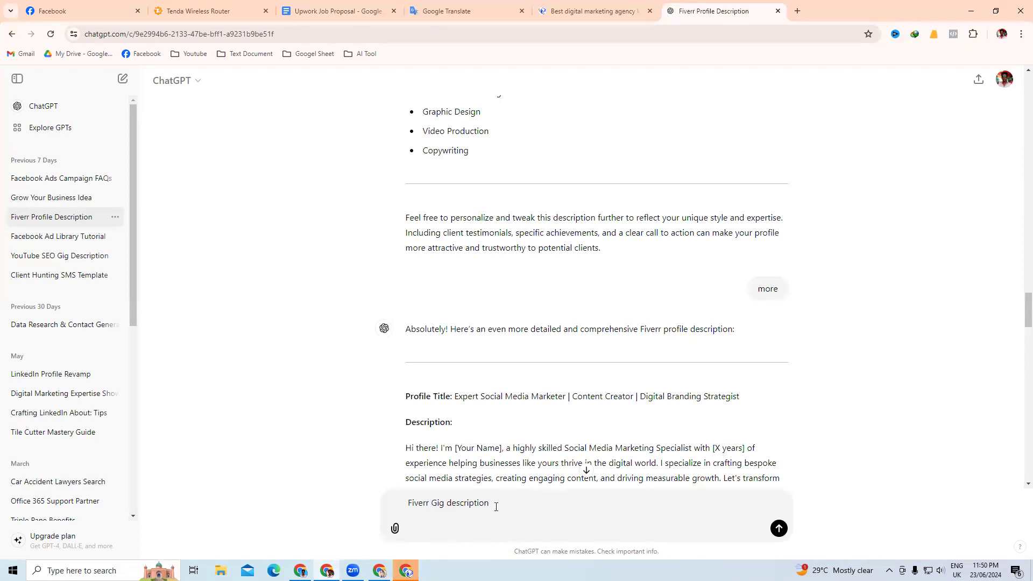
- Add "with" to the end of the prompt and copy the highlighted "facebook ads campaign" tag from the Upwork Job Proposal document
{"action": "type", "text": "with"}
{"action": "left_click", "coordinate": [491, 504]}
{"action": "left_click", "coordinate": [342, 10]}
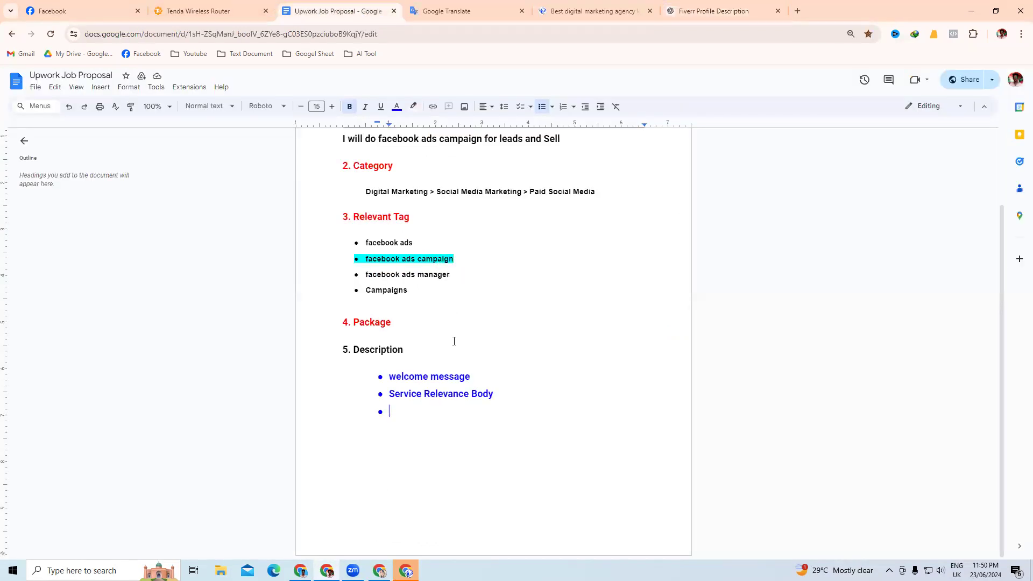
{"action": "left_click_drag", "start_coordinate": [365, 352], "coordinate": [457, 356]}
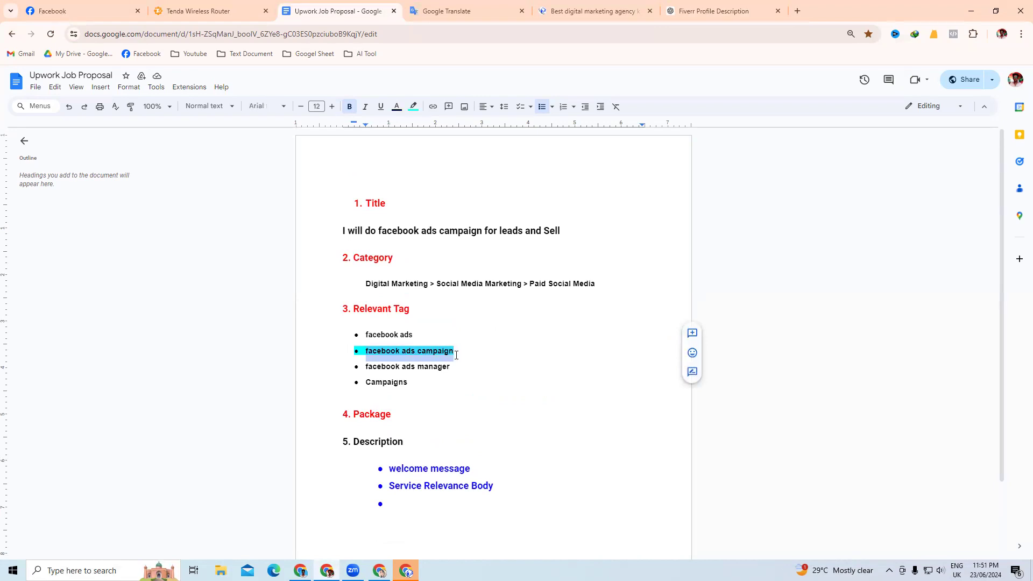
{"action": "left_click", "coordinate": [380, 571]}
{"action": "left_click", "coordinate": [326, 570]}
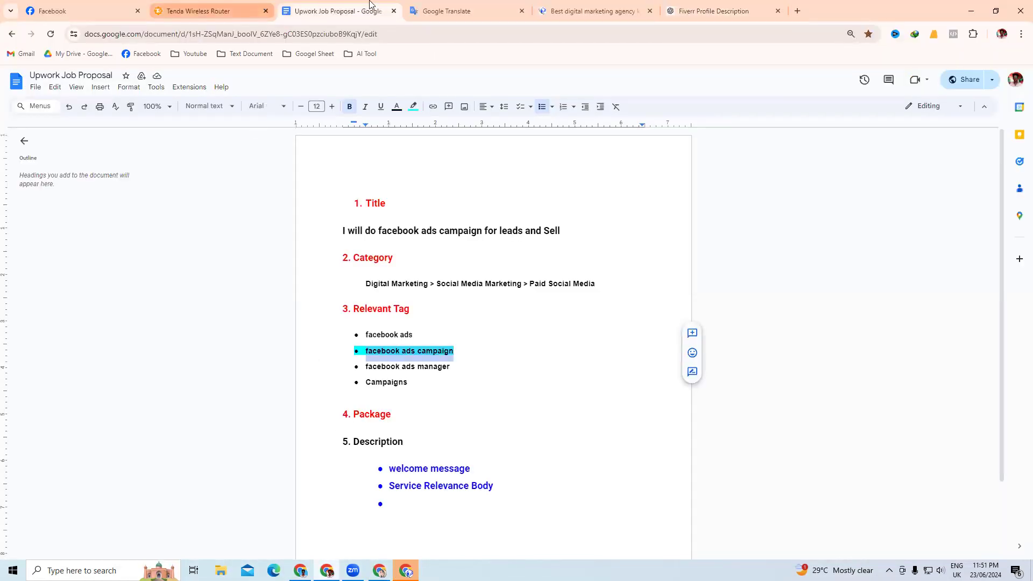
- Return to ChatGPT, complete the prompt as "Fiverr Gig description with facebook ads campaign." and send it
{"action": "left_click", "coordinate": [737, 10]}
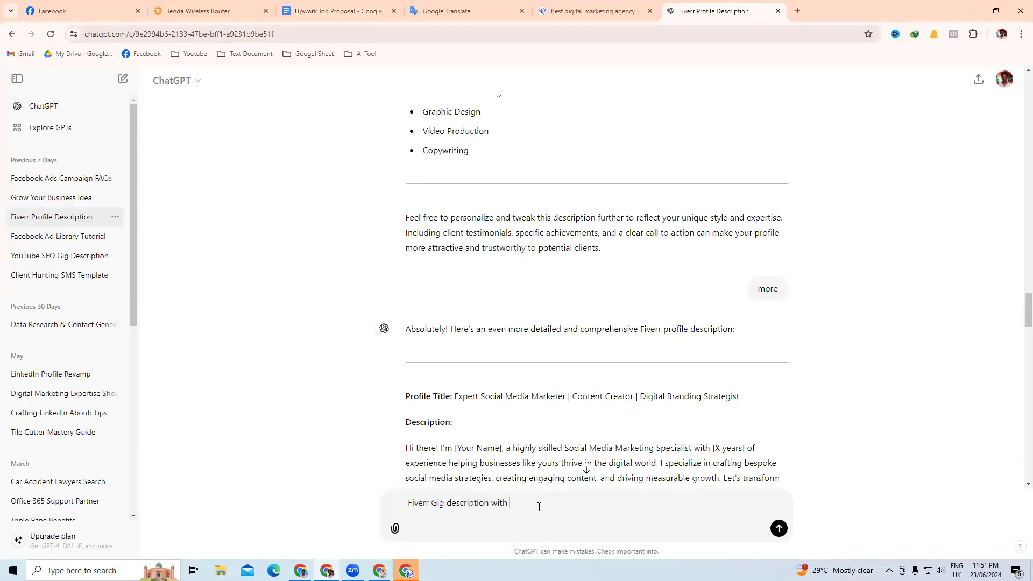
{"action": "key", "text": "ctrl+v"}
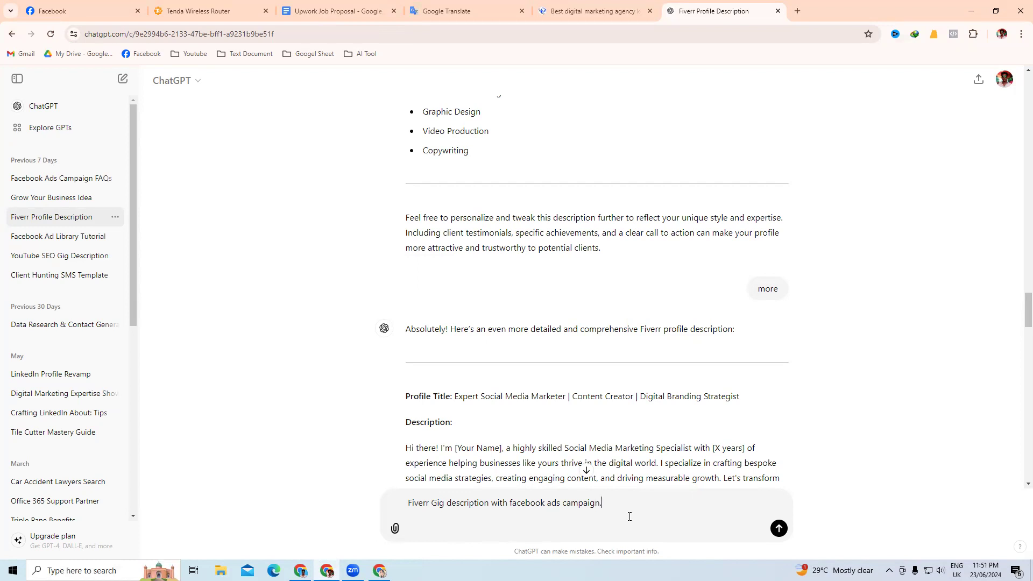
{"action": "key", "text": "Return"}
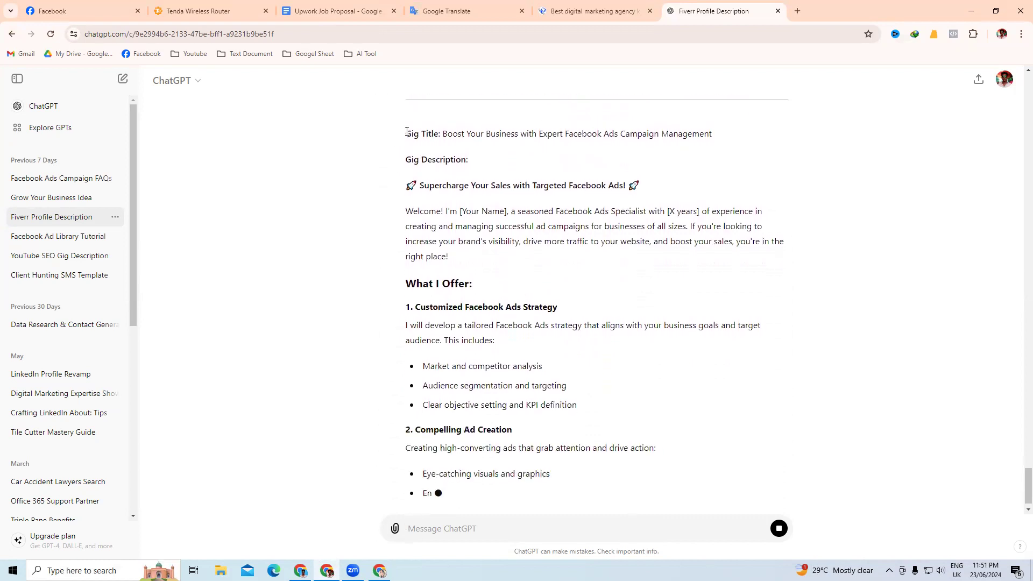
- Read through the generated Facebook ads gig description, from its title and offers to the reasons to choose the service and the packages
{"action": "scroll", "coordinate": [475, 323], "scroll_direction": "up", "scroll_amount": 3}
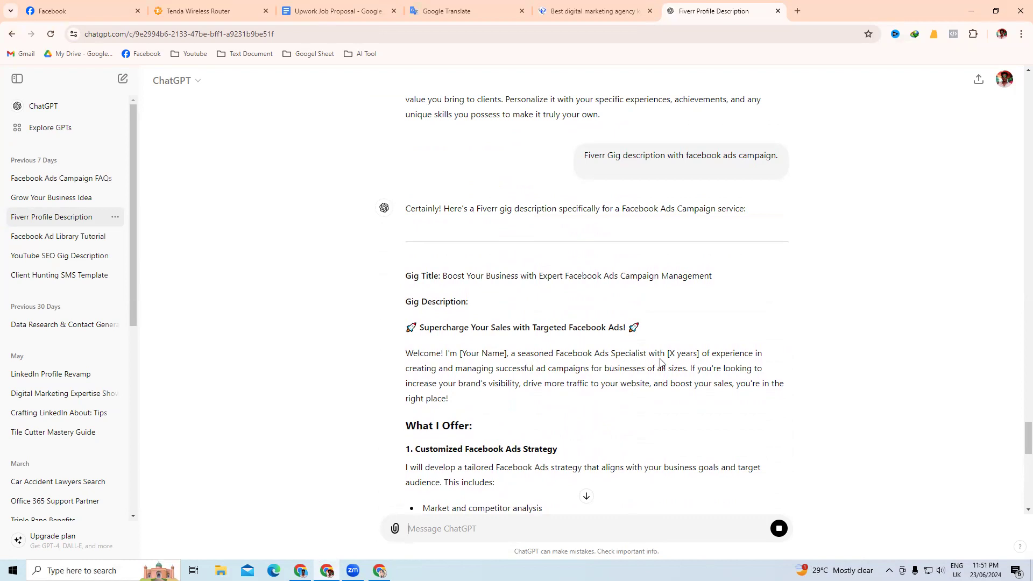
{"action": "scroll", "coordinate": [486, 374], "scroll_direction": "down", "scroll_amount": 6}
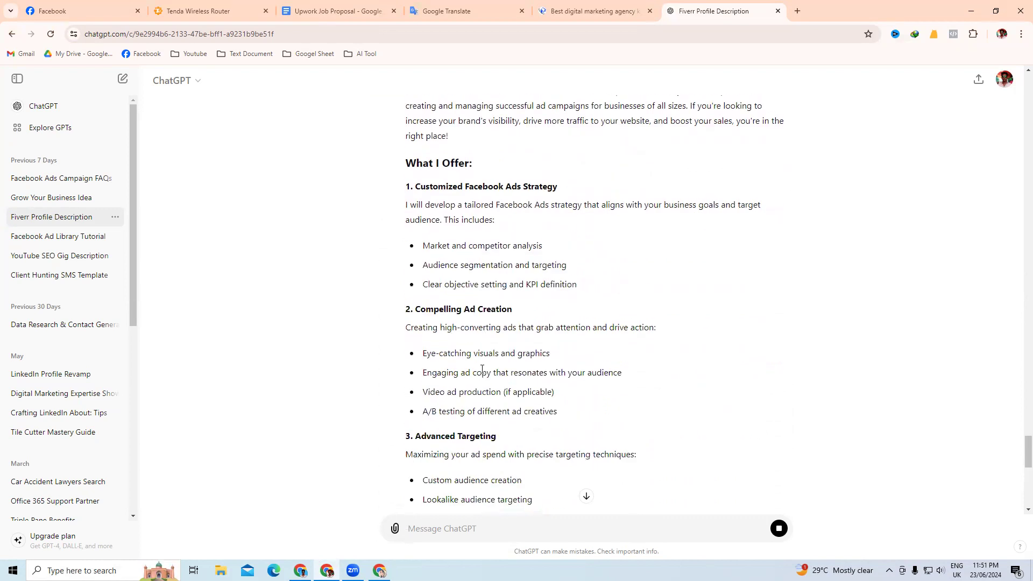
{"action": "scroll", "coordinate": [486, 374], "scroll_direction": "down", "scroll_amount": 5}
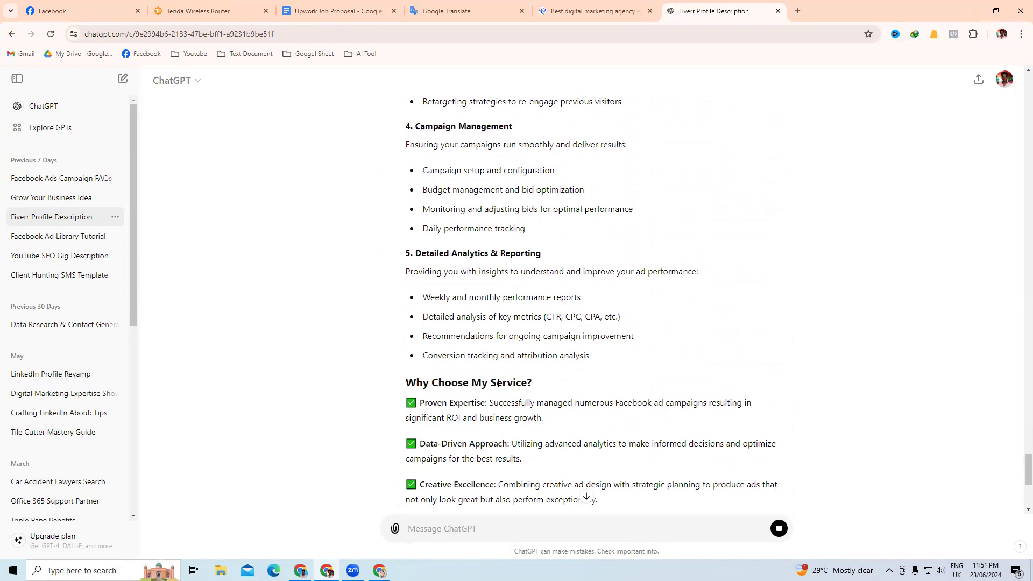
{"action": "scroll", "coordinate": [499, 383], "scroll_direction": "down", "scroll_amount": 4}
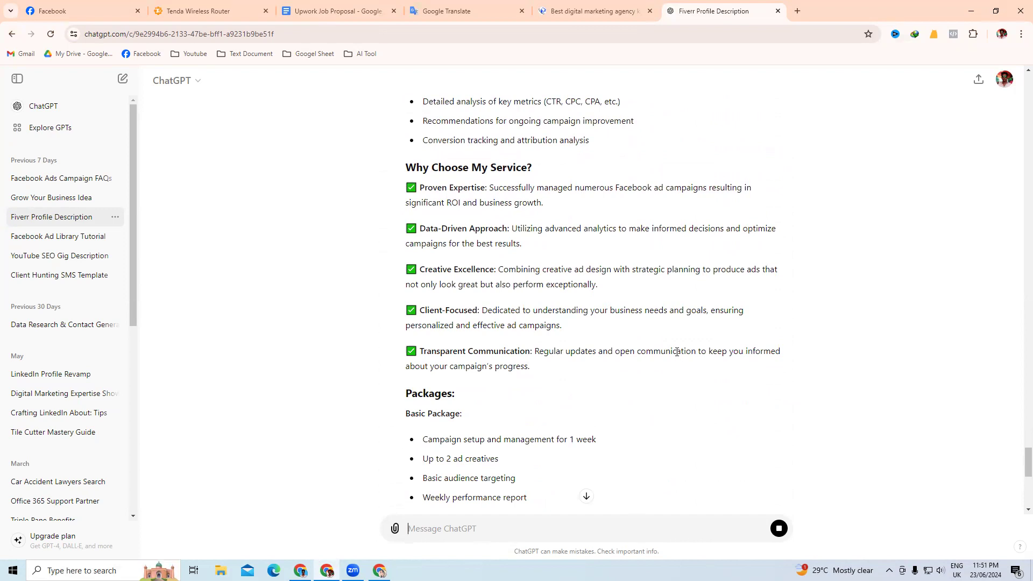
- Switch to the Facebook Ads Campaign outline via the Upwork Job Proposal document and examine the "About myself" item under Description
{"action": "left_click", "coordinate": [337, 11]}
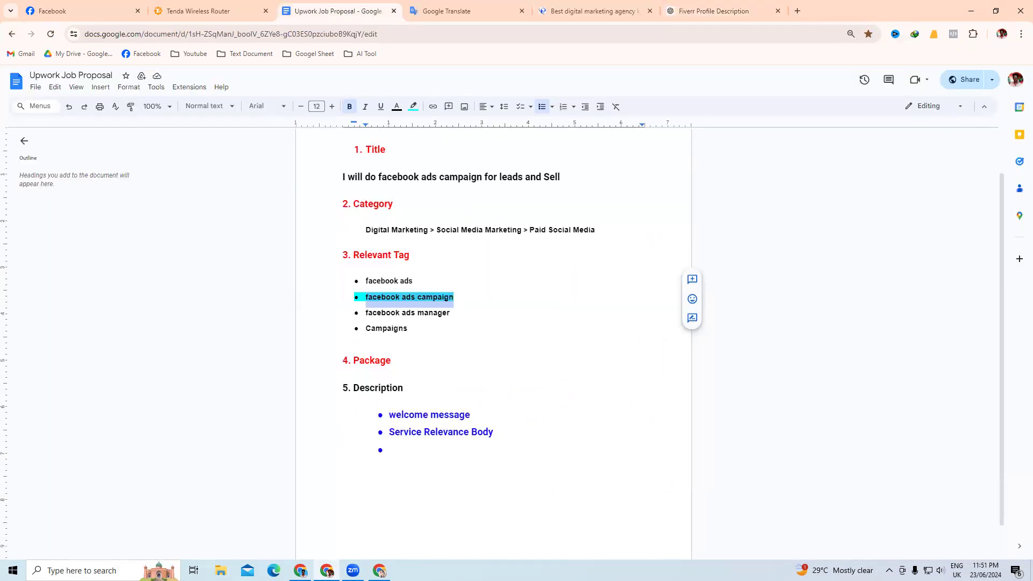
{"action": "left_click", "coordinate": [379, 570]}
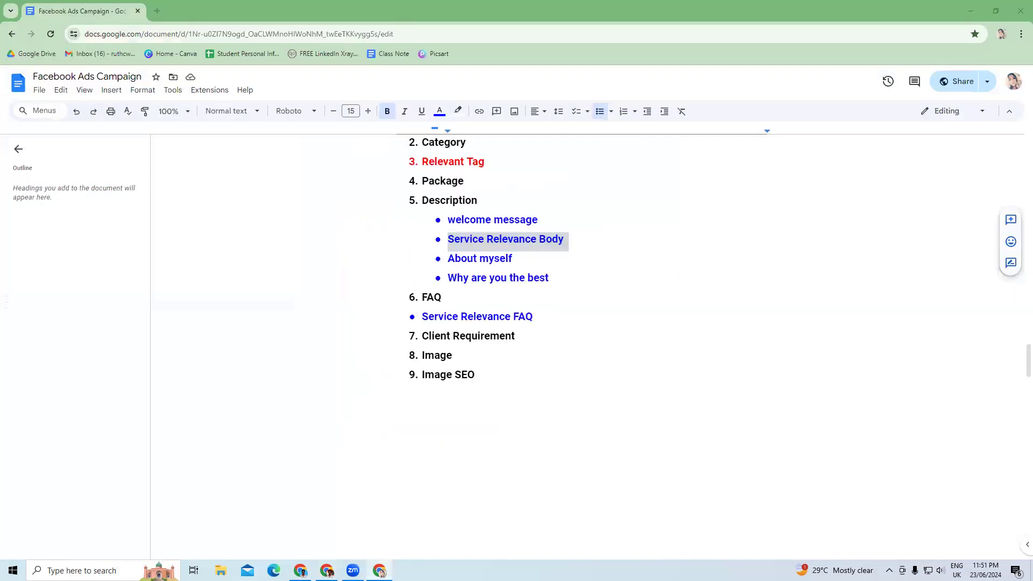
{"action": "key", "text": "alt+Tab"}
{"action": "key", "text": "alt+Tab"}
{"action": "key", "text": "alt+Tab"}
{"action": "key", "text": "alt+Tab"}
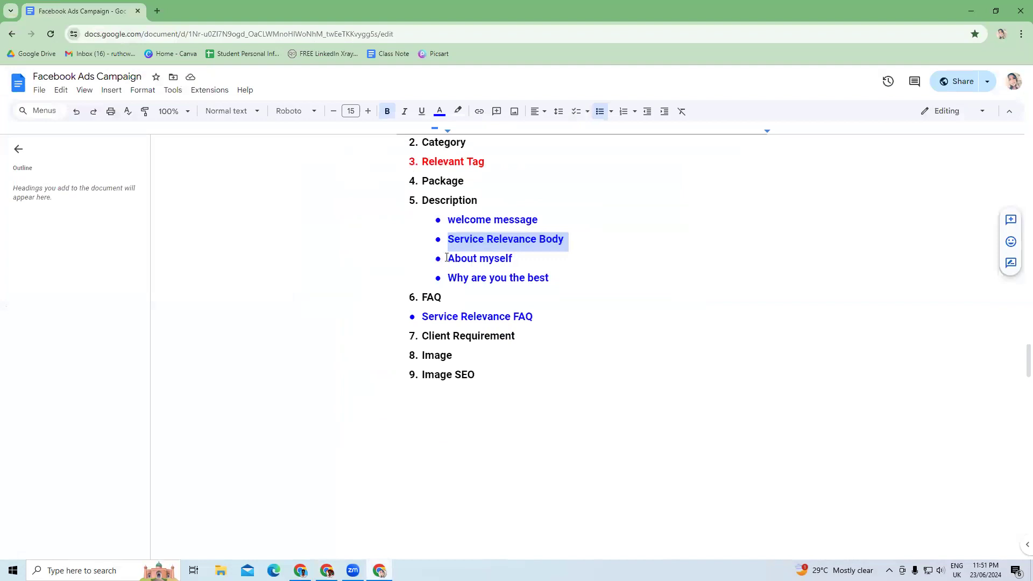
{"action": "left_click_drag", "start_coordinate": [448, 258], "coordinate": [512, 260]}
{"action": "left_click", "coordinate": [511, 259]}
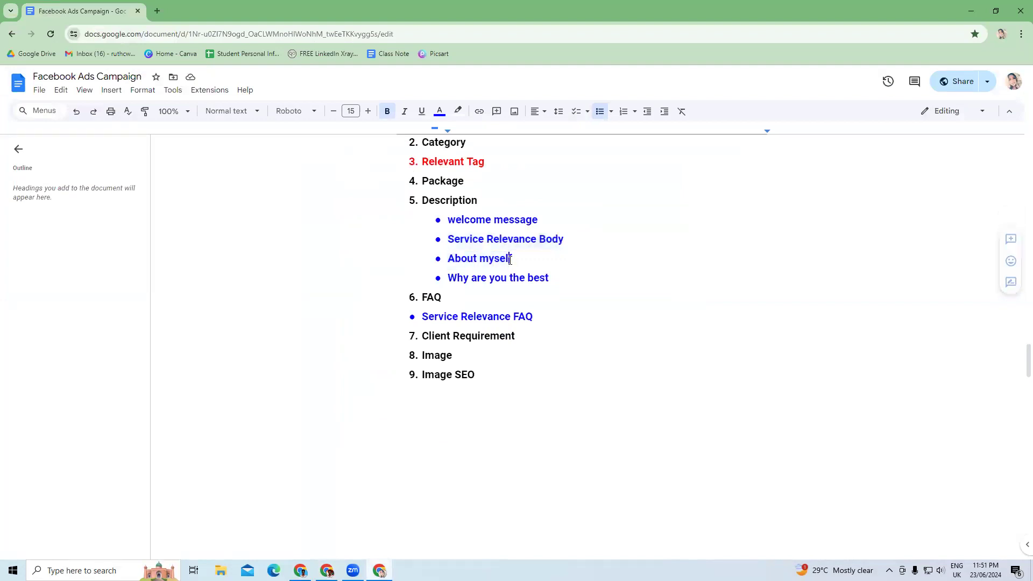
{"action": "left_click_drag", "start_coordinate": [448, 259], "coordinate": [523, 267]}
{"action": "left_click", "coordinate": [511, 258]}
{"action": "right_click", "coordinate": [509, 260]}
{"action": "left_click", "coordinate": [500, 272]}
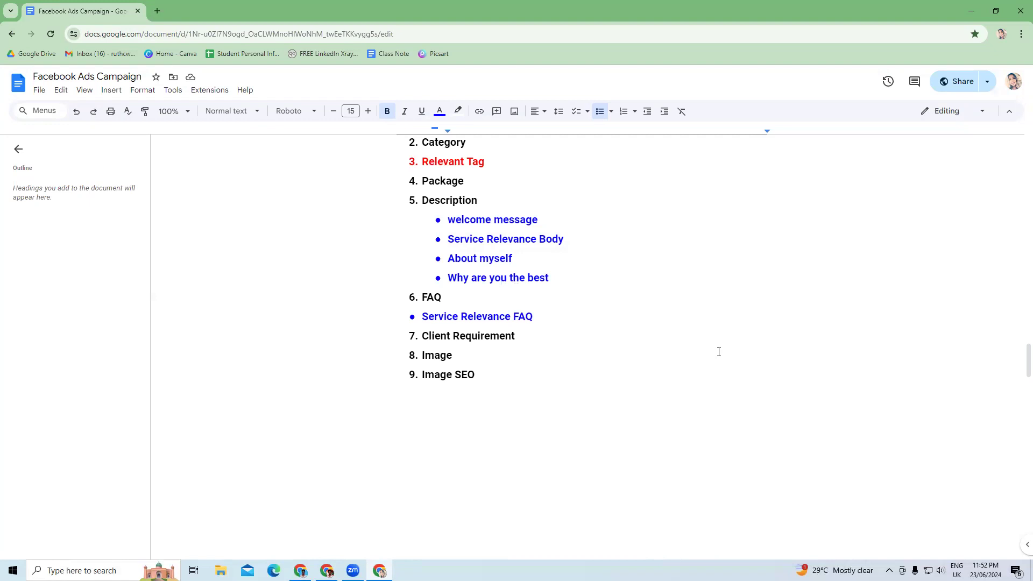
- Examine the FAQ item that follows the Description section in the Facebook Ads Campaign outline
{"action": "left_click", "coordinate": [441, 298]}
{"action": "left_click_drag", "start_coordinate": [434, 298], "coordinate": [411, 296]}
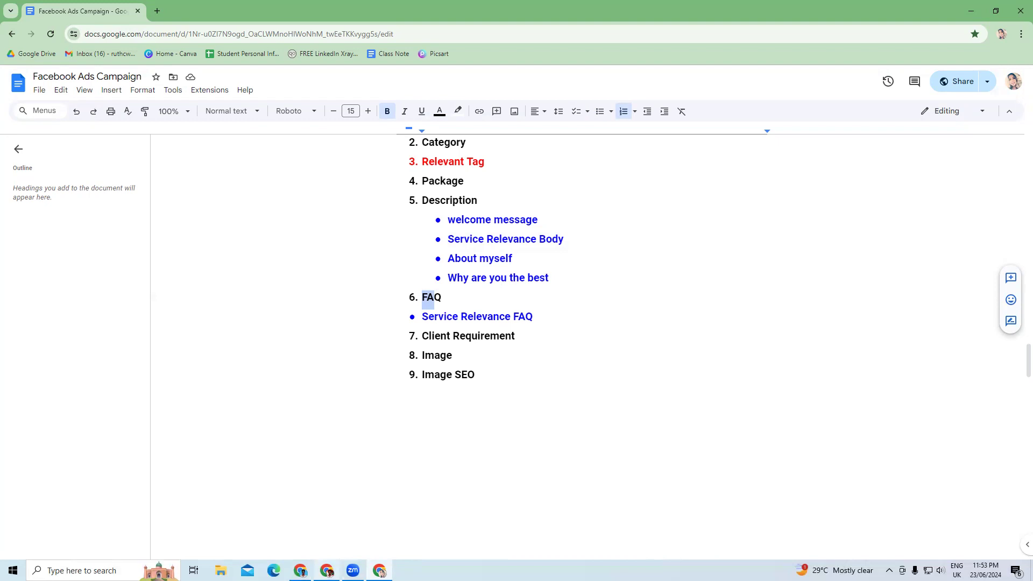
{"action": "mouse_move", "coordinate": [326, 571]}
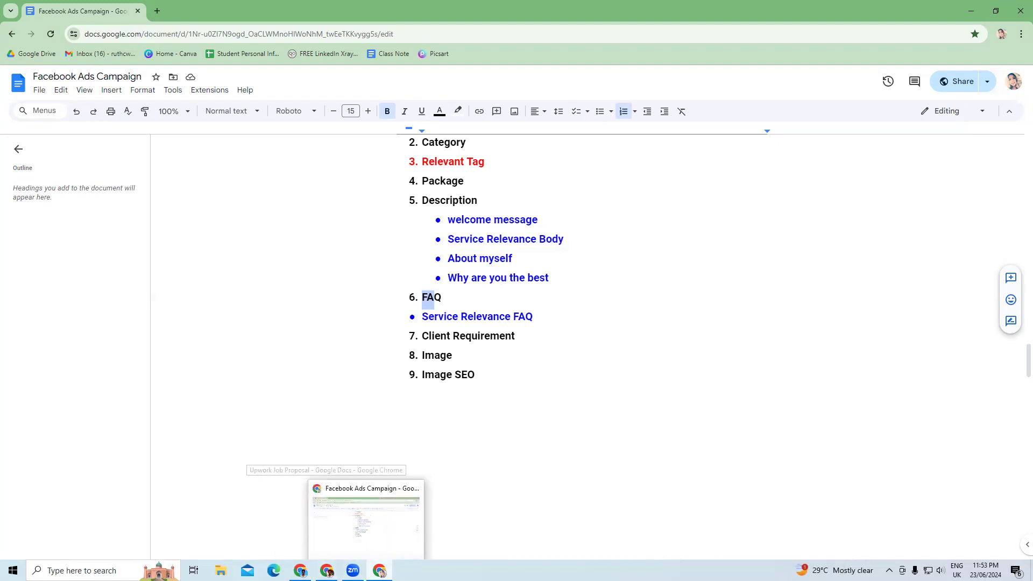